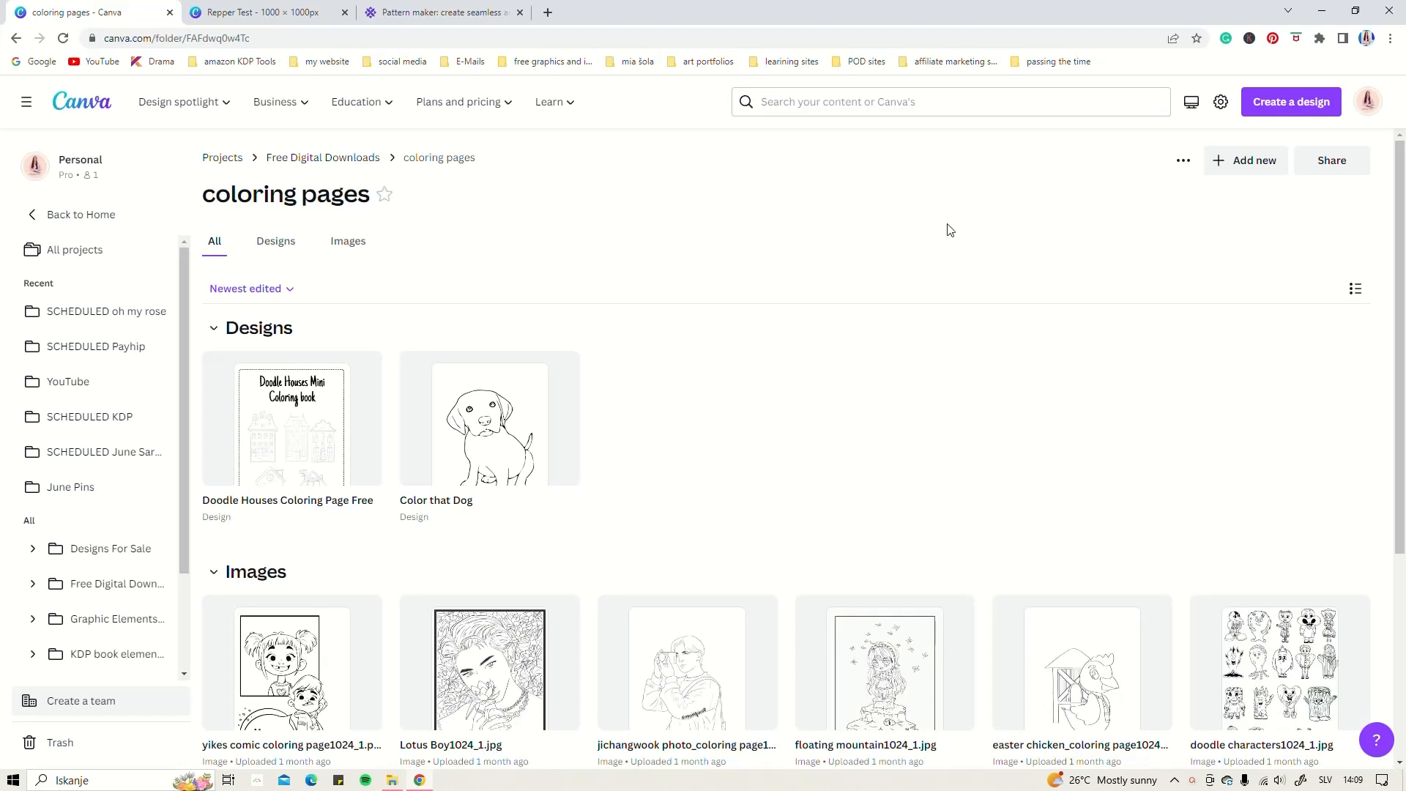
Switch to the Repper Test design in Canva and add a blank third page after the lettering page.
{"action": "left_click", "coordinate": [258, 15]}
{"action": "scroll", "coordinate": [854, 511], "scroll_direction": "down", "scroll_amount": 5}
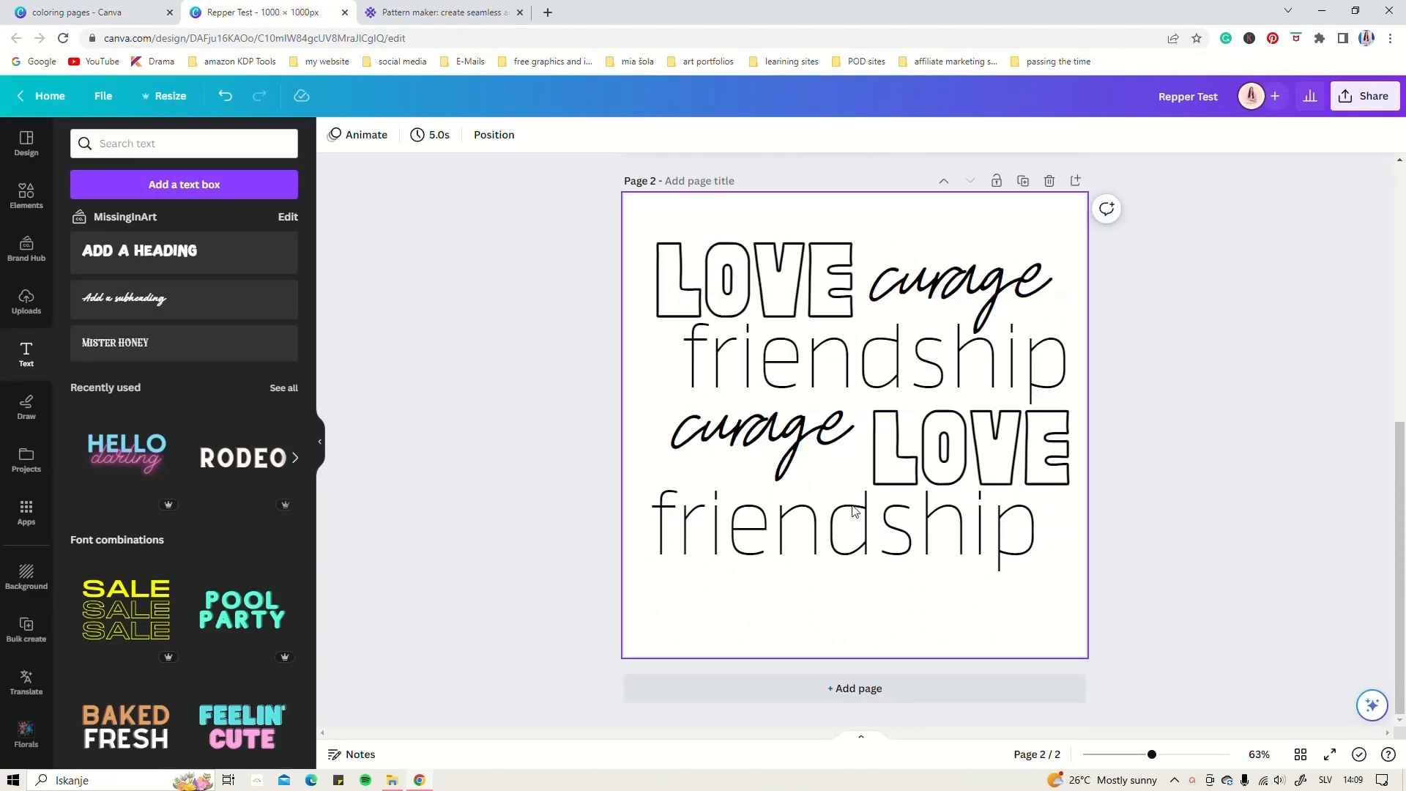
{"action": "left_click", "coordinate": [861, 689]}
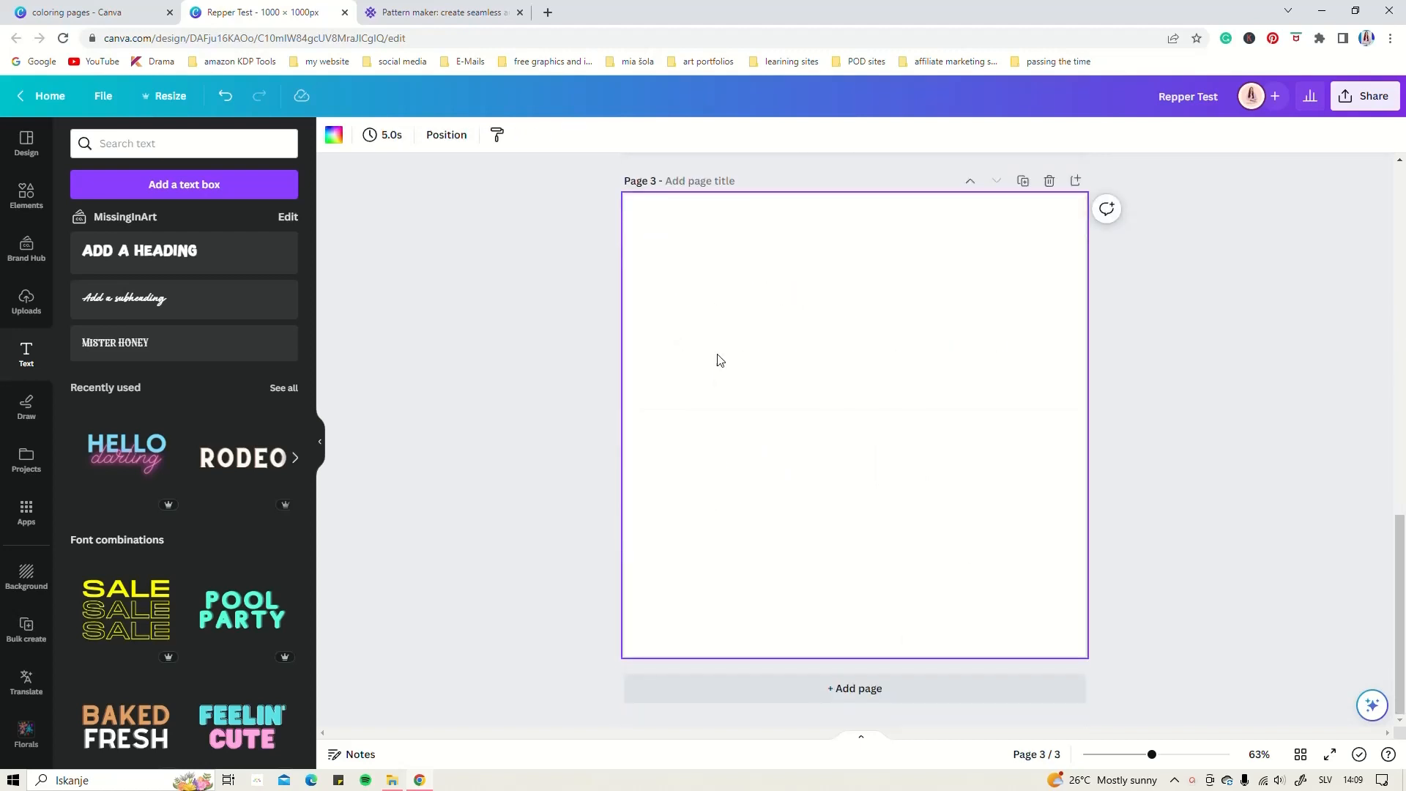
{"action": "scroll", "coordinate": [938, 365], "scroll_direction": "up", "scroll_amount": 6}
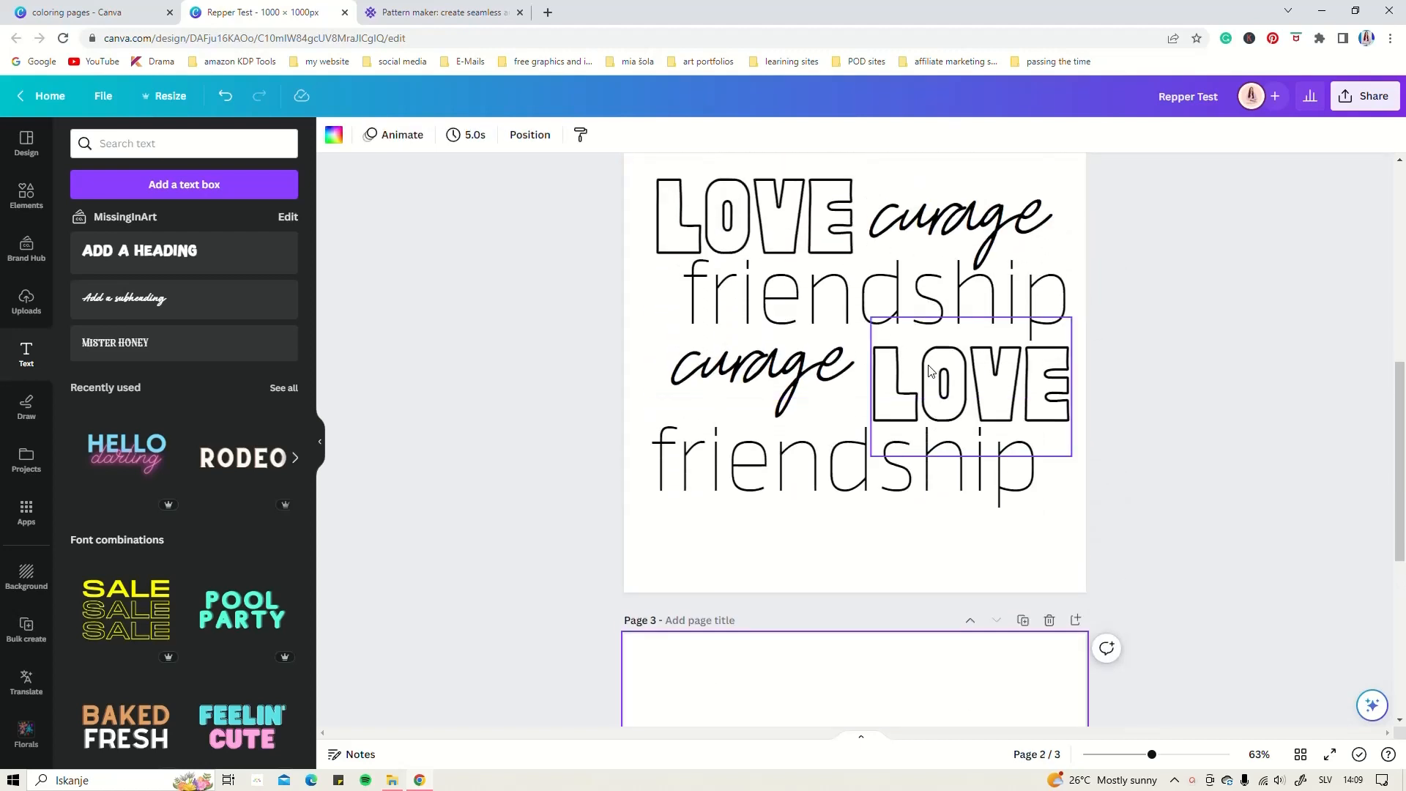
{"action": "scroll", "coordinate": [929, 370], "scroll_direction": "up", "scroll_amount": 8}
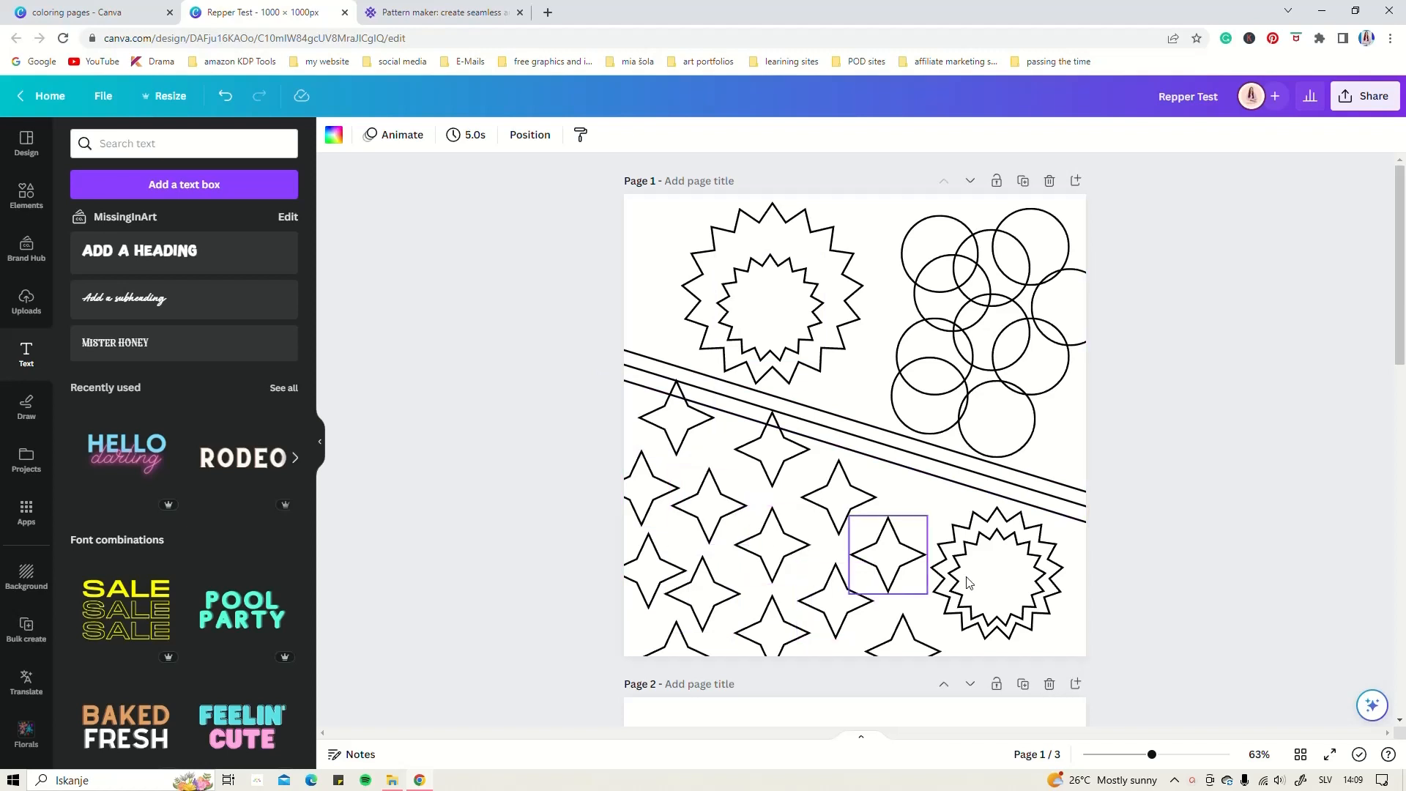
{"action": "scroll", "coordinate": [800, 495], "scroll_direction": "down", "scroll_amount": 7}
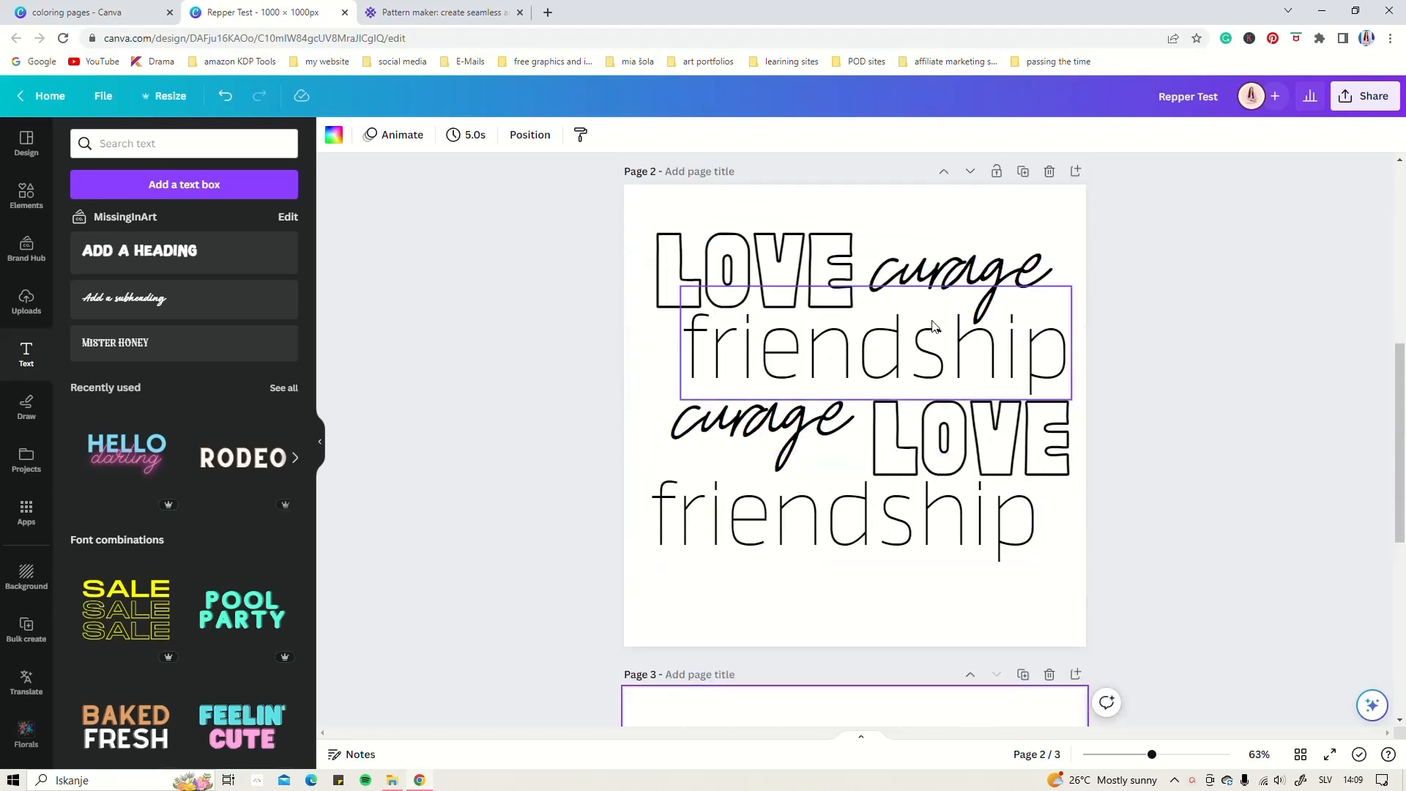
{"action": "scroll", "coordinate": [903, 310], "scroll_direction": "down", "scroll_amount": 6}
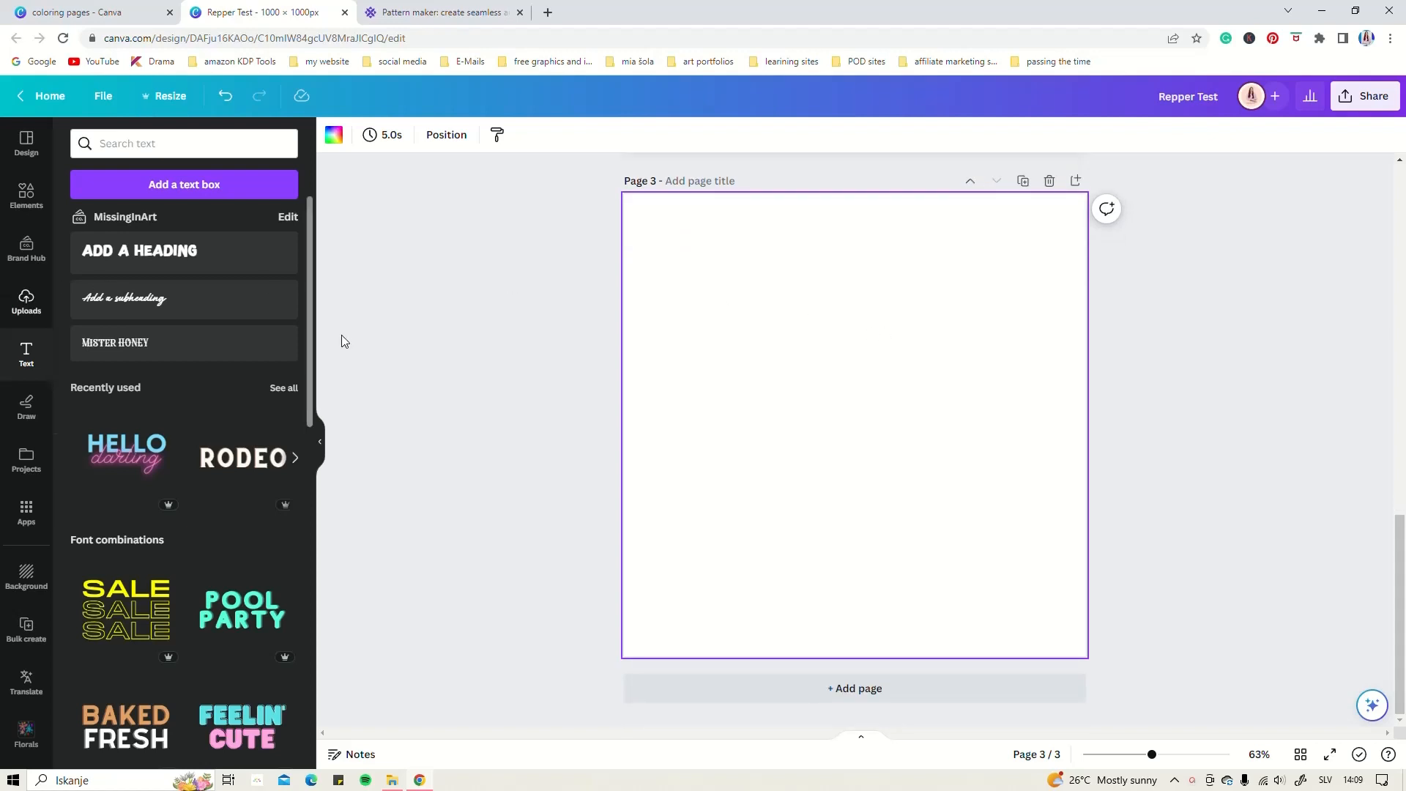
Add an eight-pointed star to the blank third page with a solid black border of weight 4.
{"action": "left_click", "coordinate": [14, 191]}
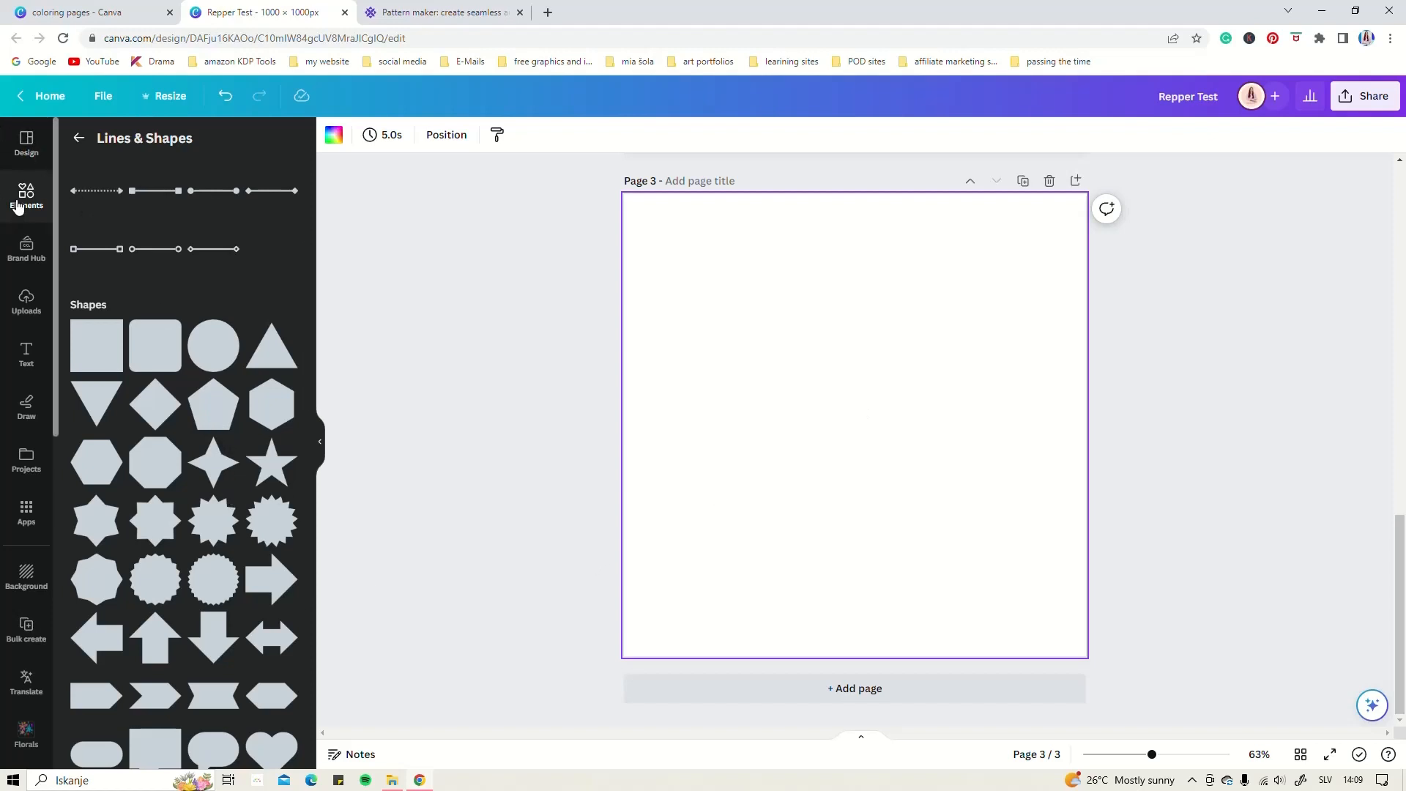
{"action": "left_click", "coordinate": [156, 536]}
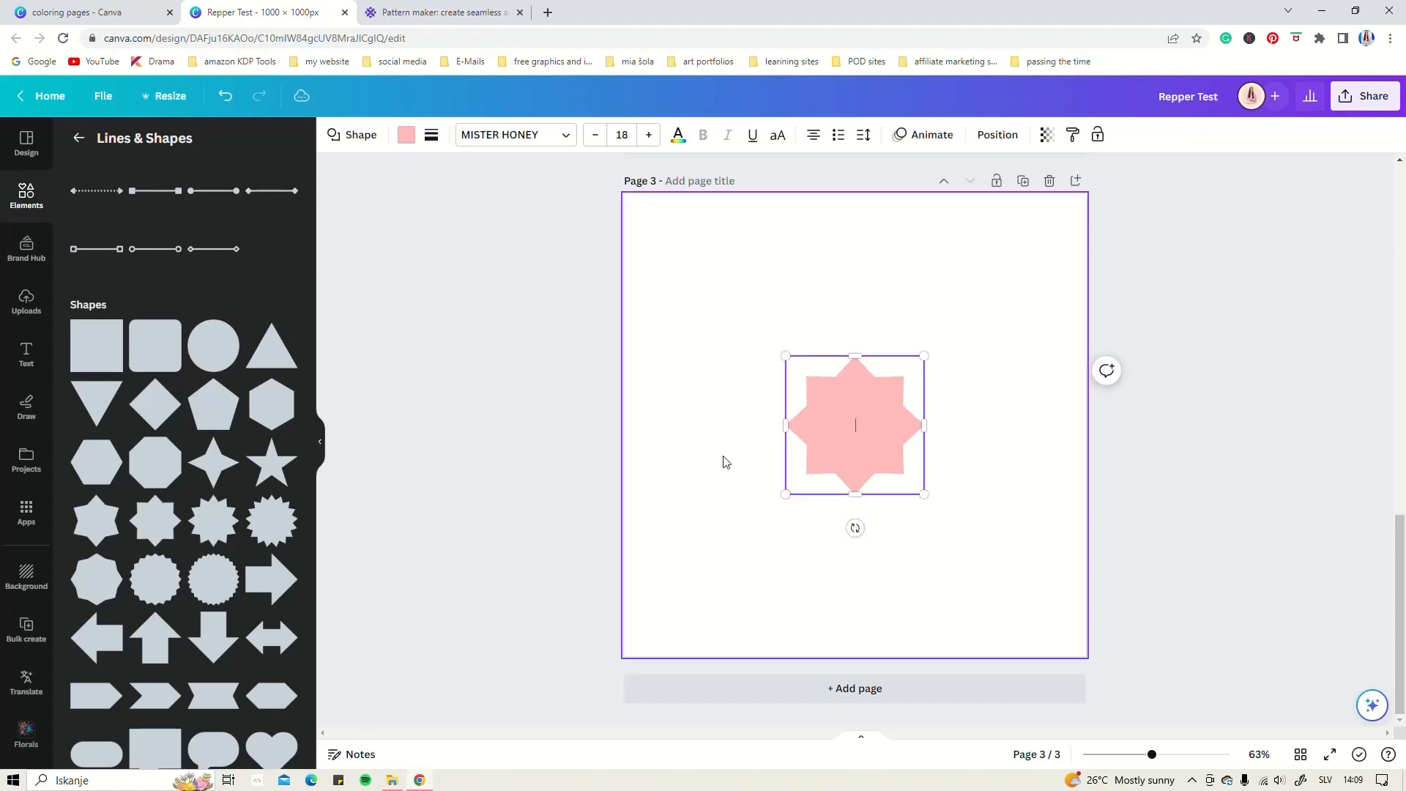
{"action": "left_click", "coordinate": [432, 136]}
{"action": "left_click", "coordinate": [482, 180]}
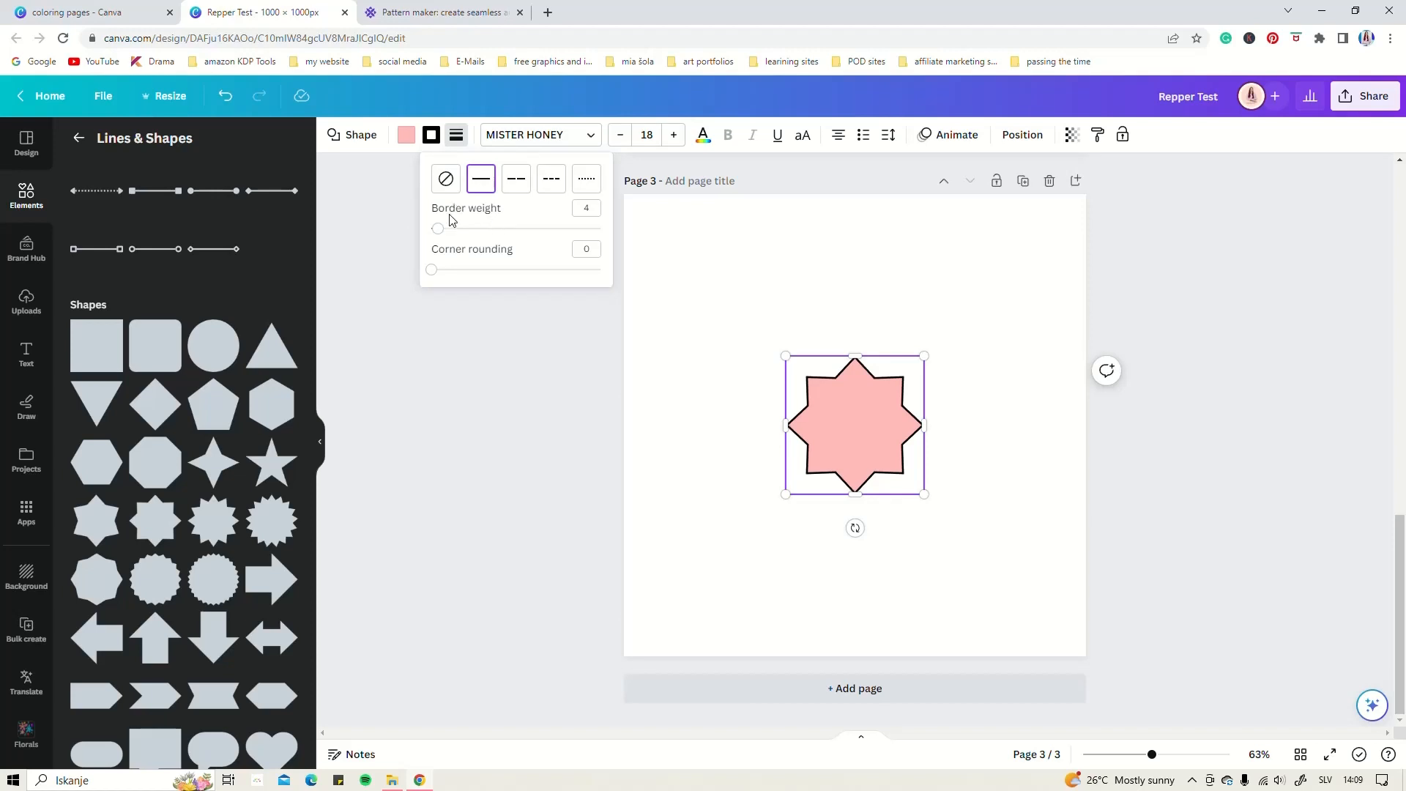
Remove the star's fill colour and scatter copies of the outline over the whole page, some running off the edges.
{"action": "left_click", "coordinate": [407, 137]}
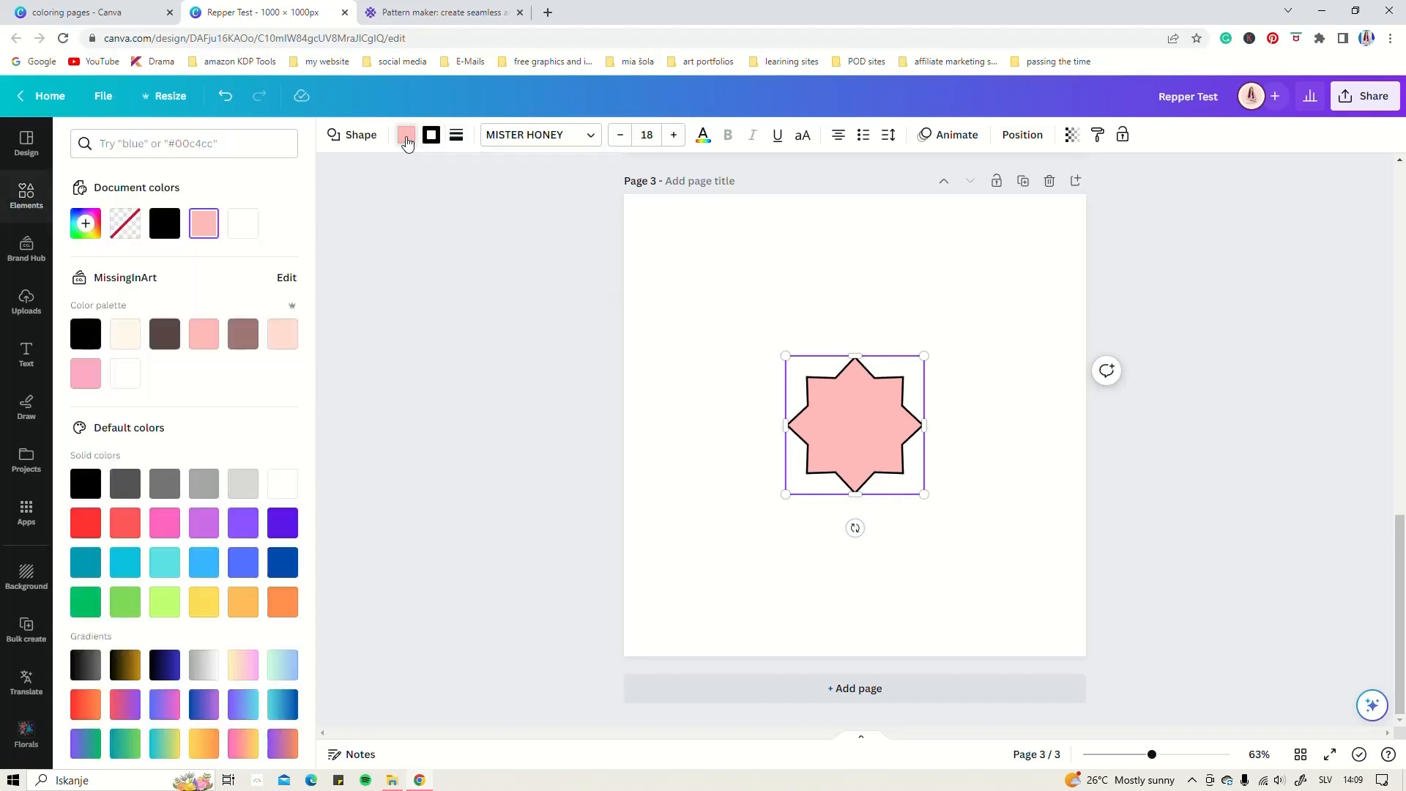
{"action": "left_click", "coordinate": [124, 223]}
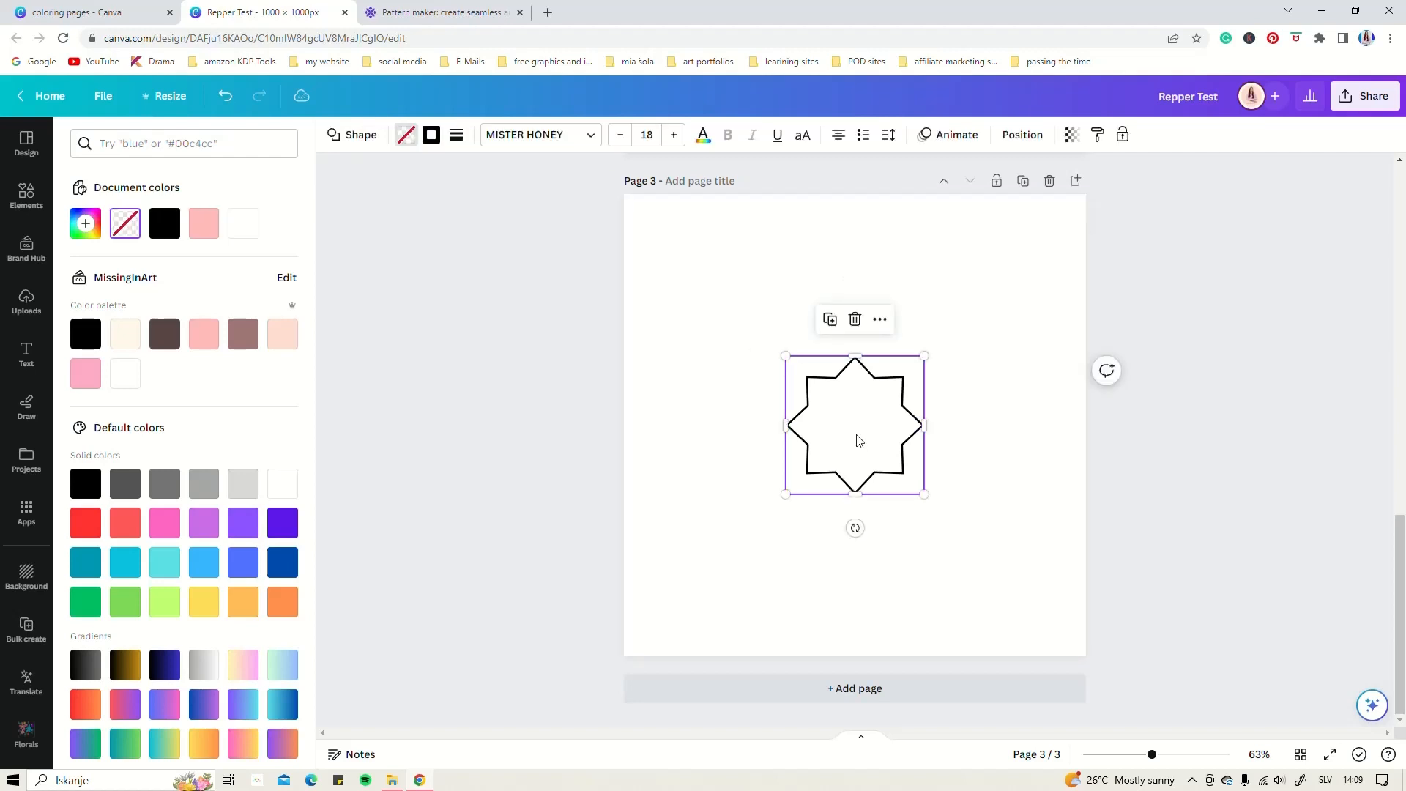
{"action": "left_click_drag", "start_coordinate": [876, 433], "coordinate": [824, 199]}
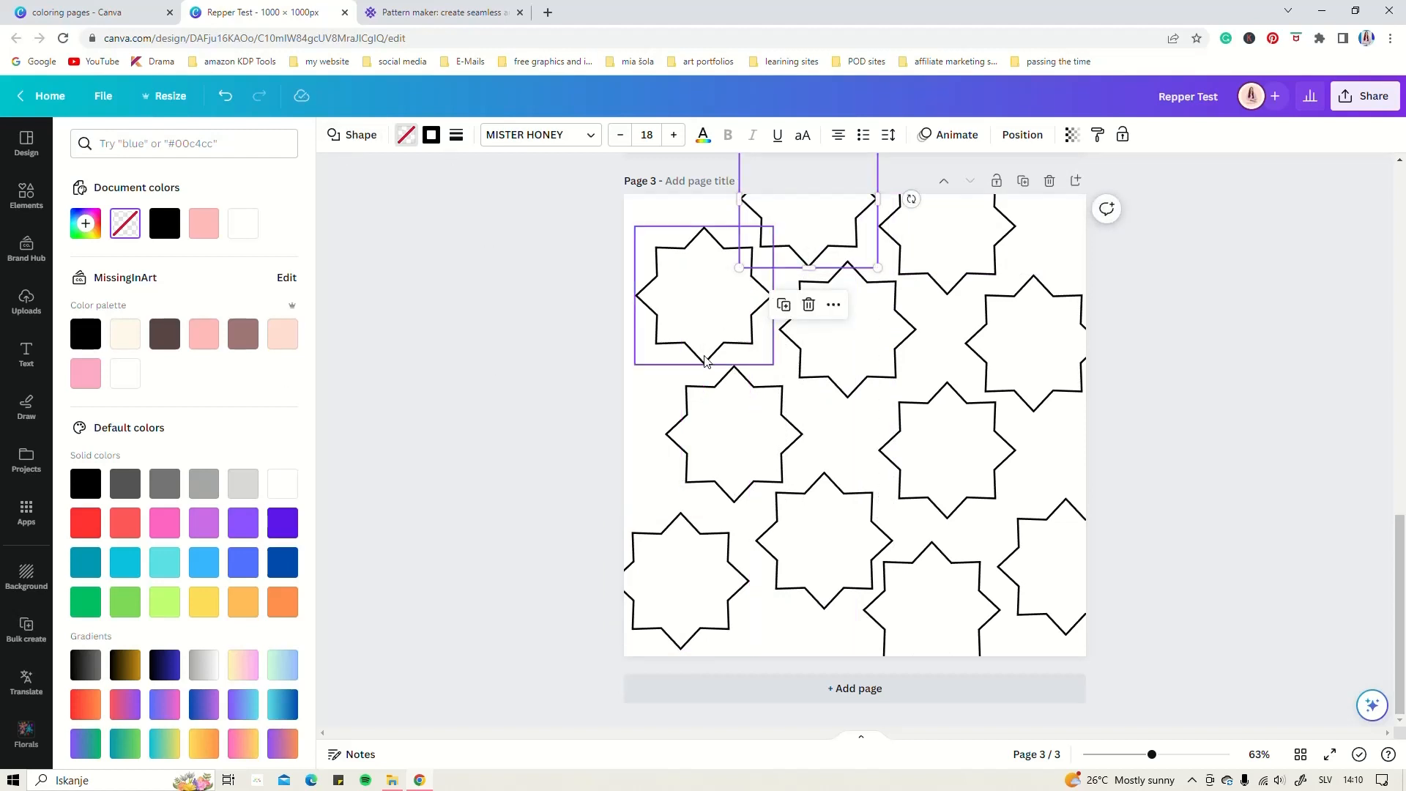
{"action": "left_click", "coordinate": [653, 403]}
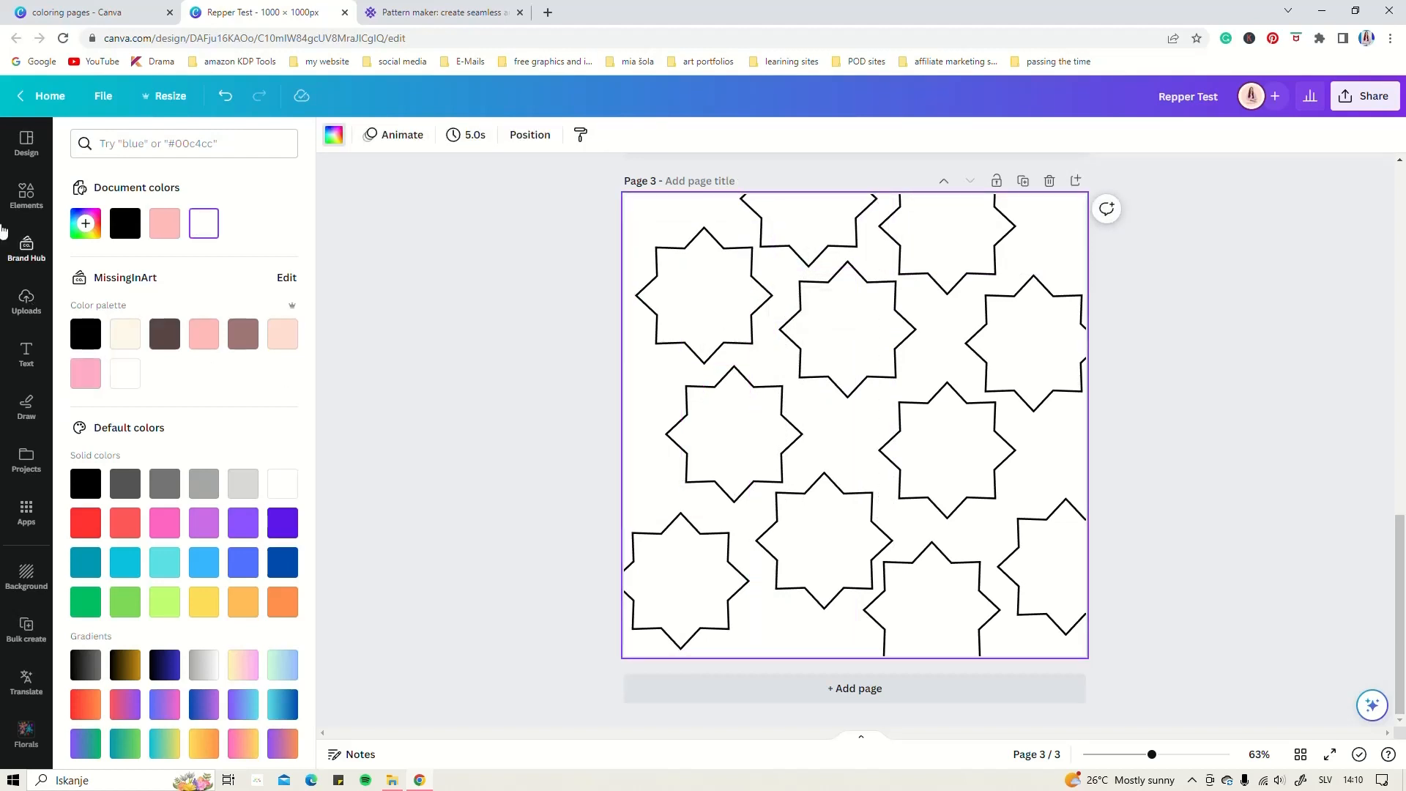
Add a circle to the star page with a solid border of weight 4 and no fill.
{"action": "left_click", "coordinate": [26, 194]}
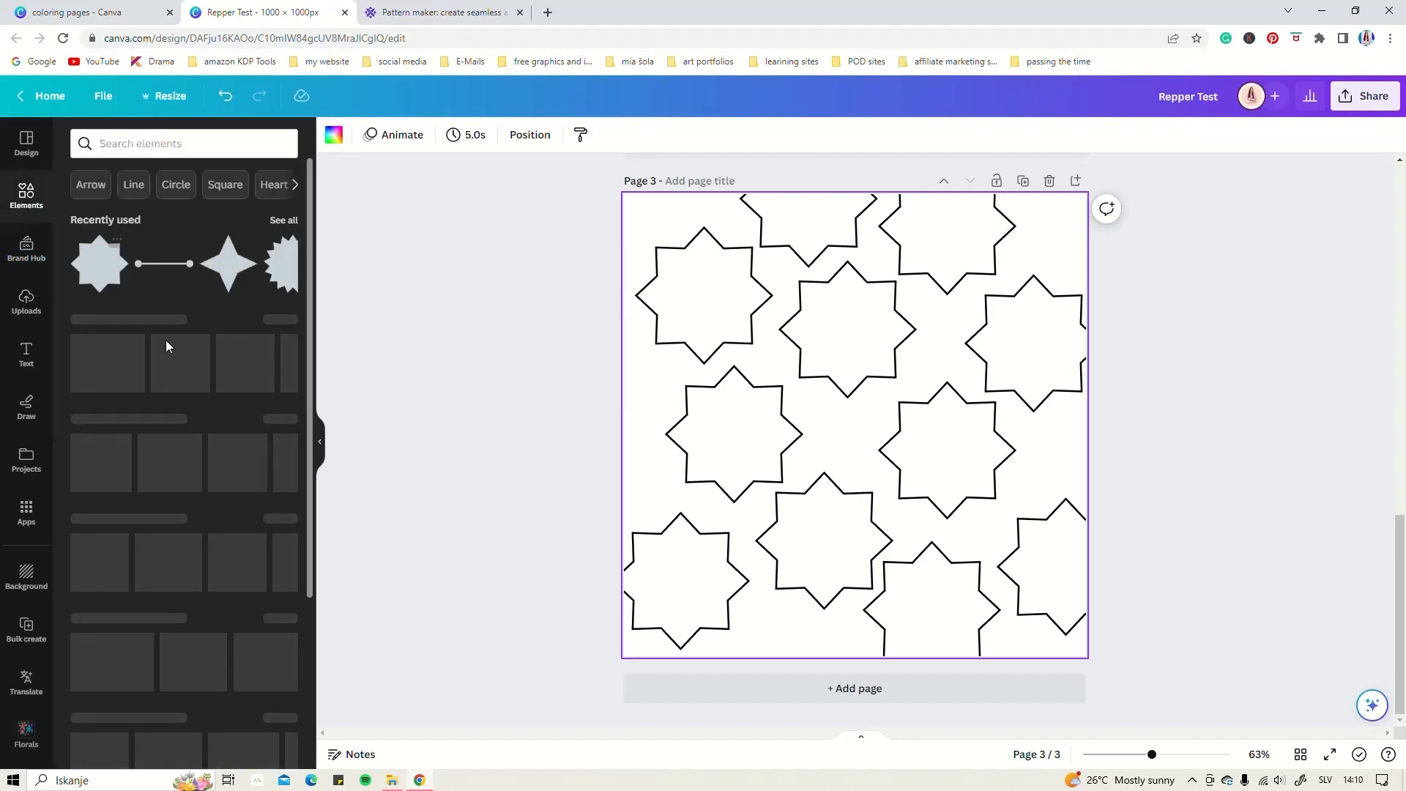
{"action": "left_click", "coordinate": [277, 354]}
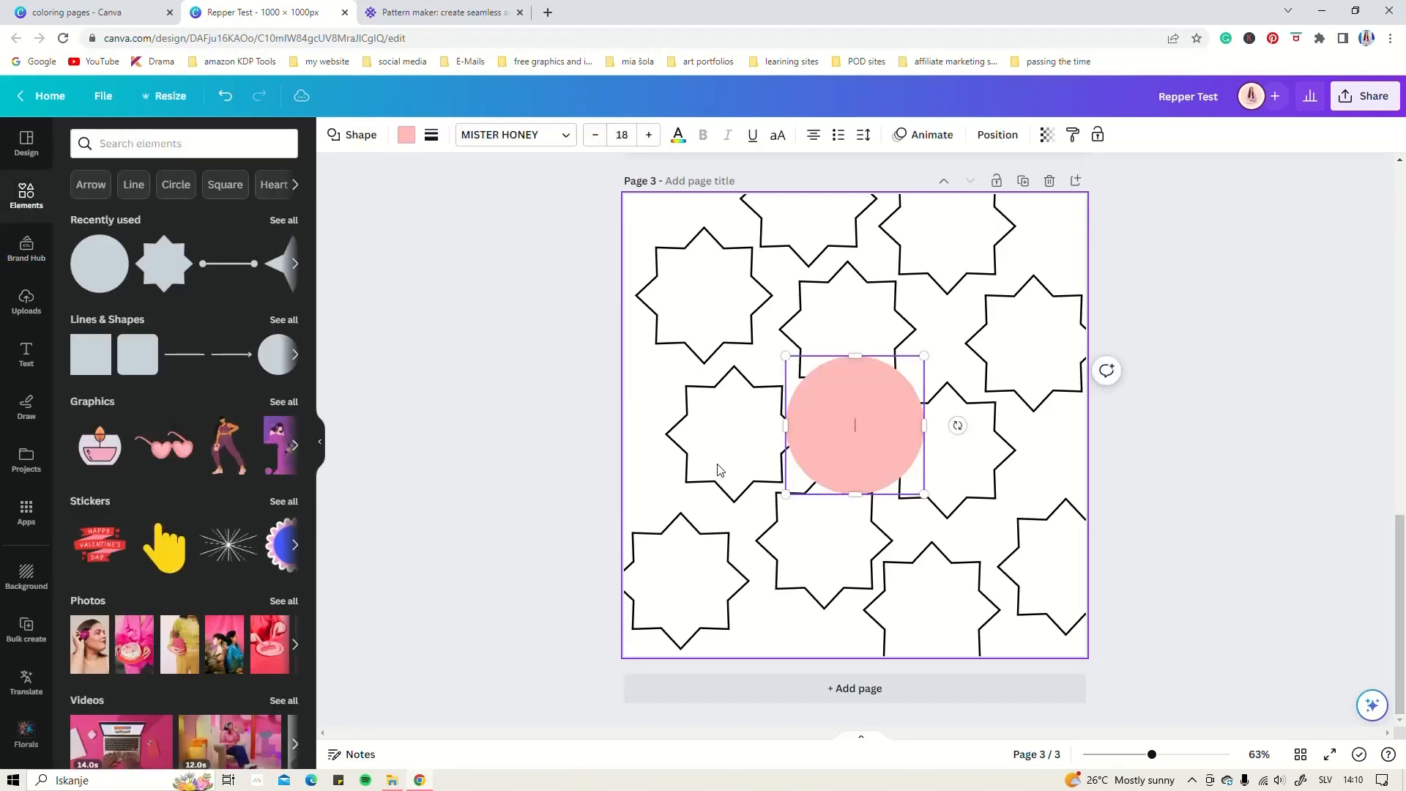
{"action": "left_click", "coordinate": [432, 135]}
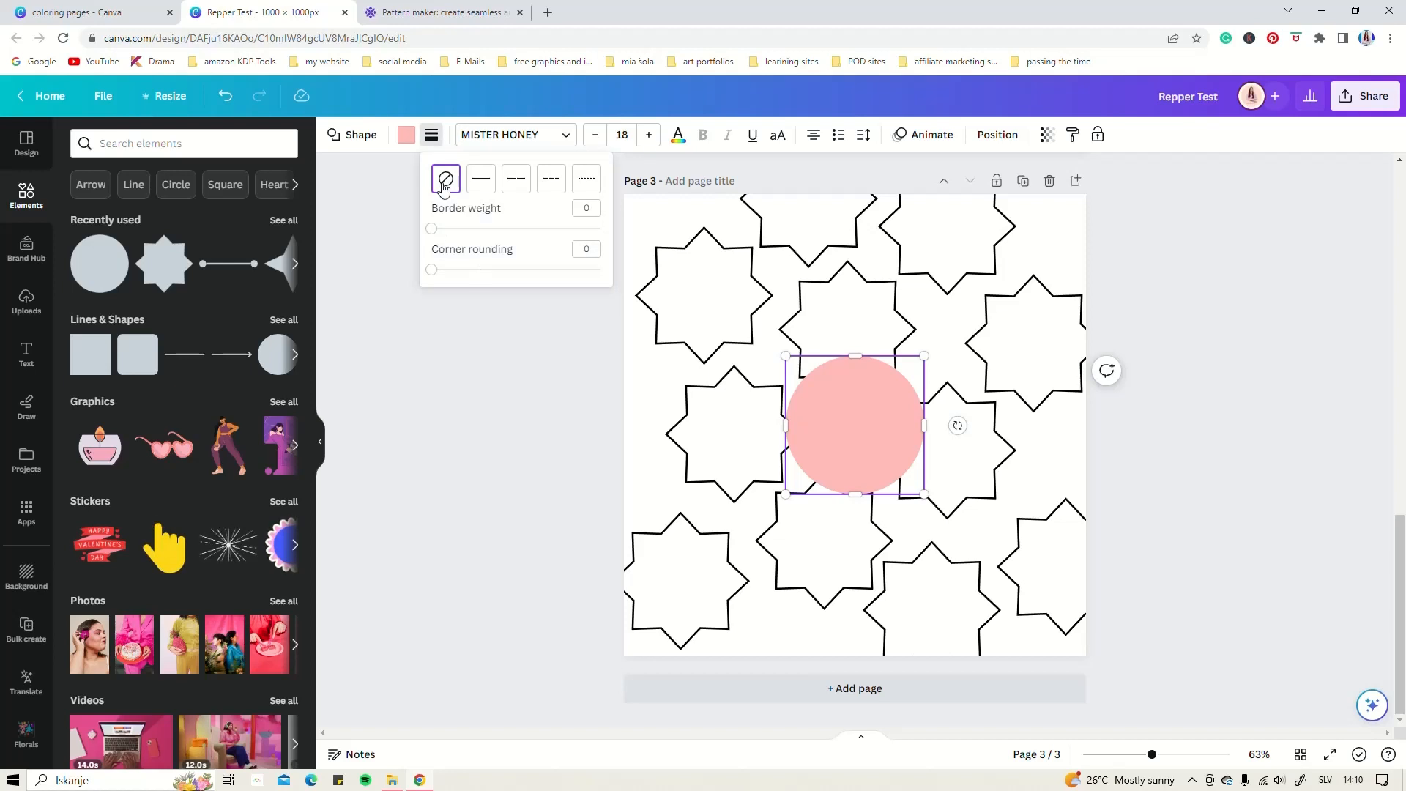
{"action": "left_click", "coordinate": [477, 179]}
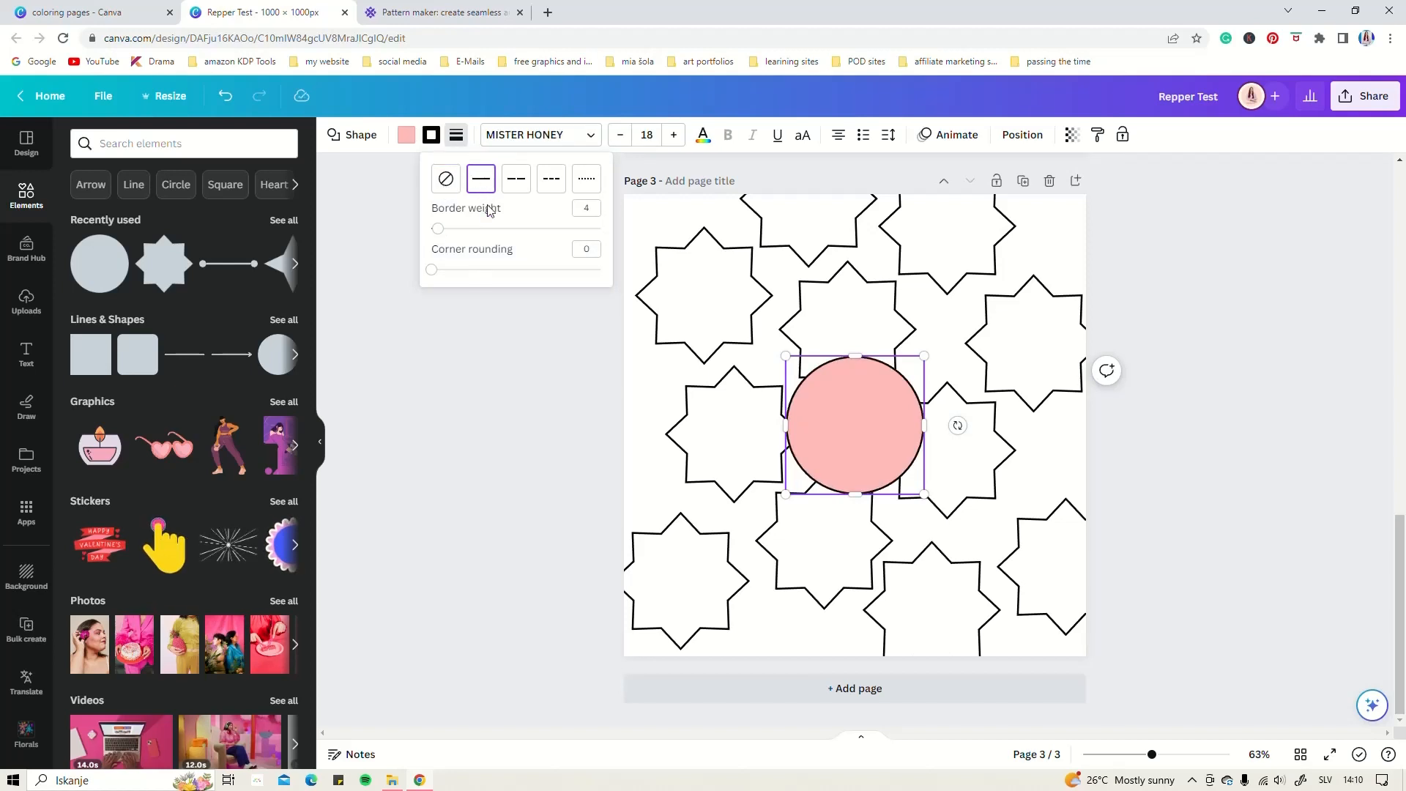
{"action": "left_click", "coordinate": [405, 135]}
{"action": "left_click", "coordinate": [124, 224]}
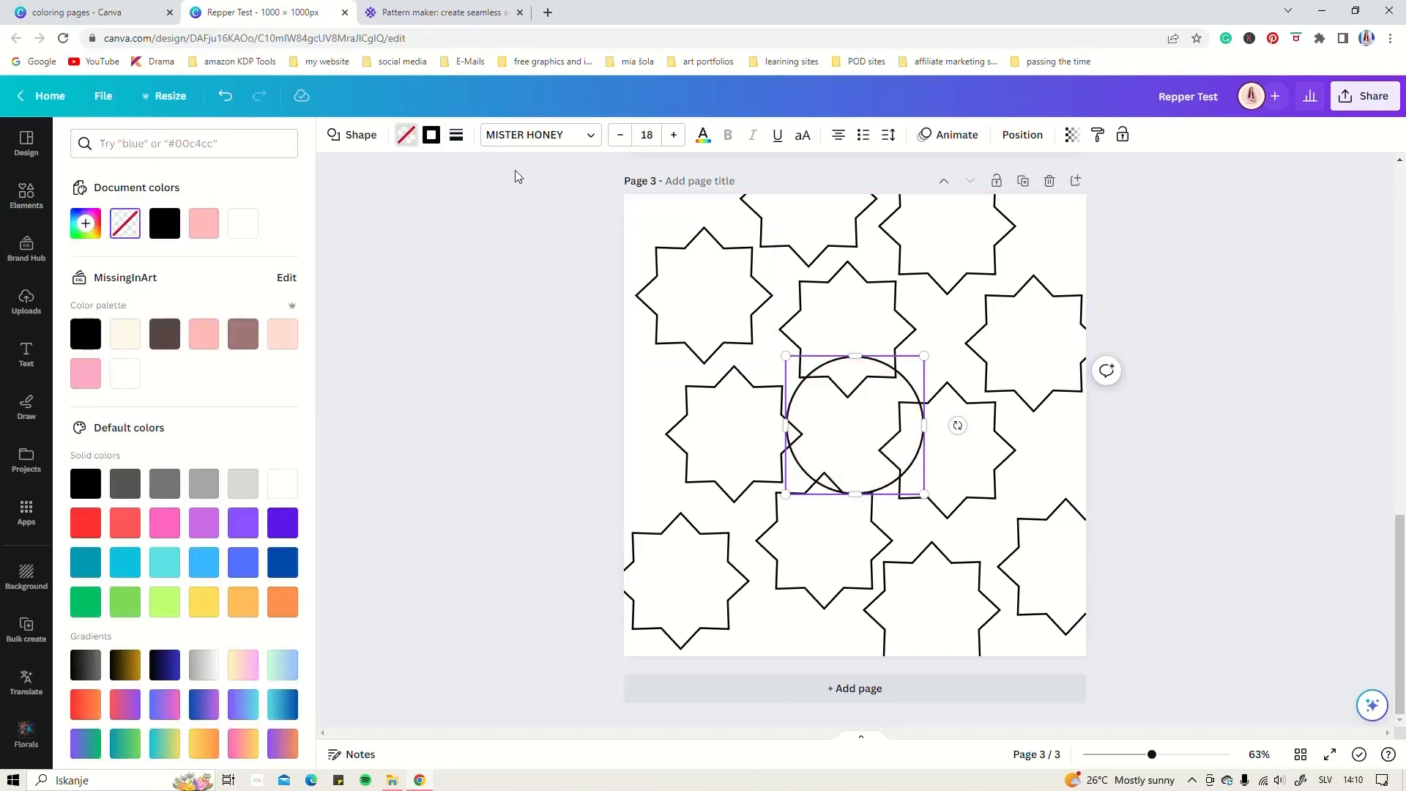
Make the circle's border dotted with weight 5 and corner rounding 100, and shrink it to fit inside the middle-left star.
{"action": "left_click", "coordinate": [454, 139]}
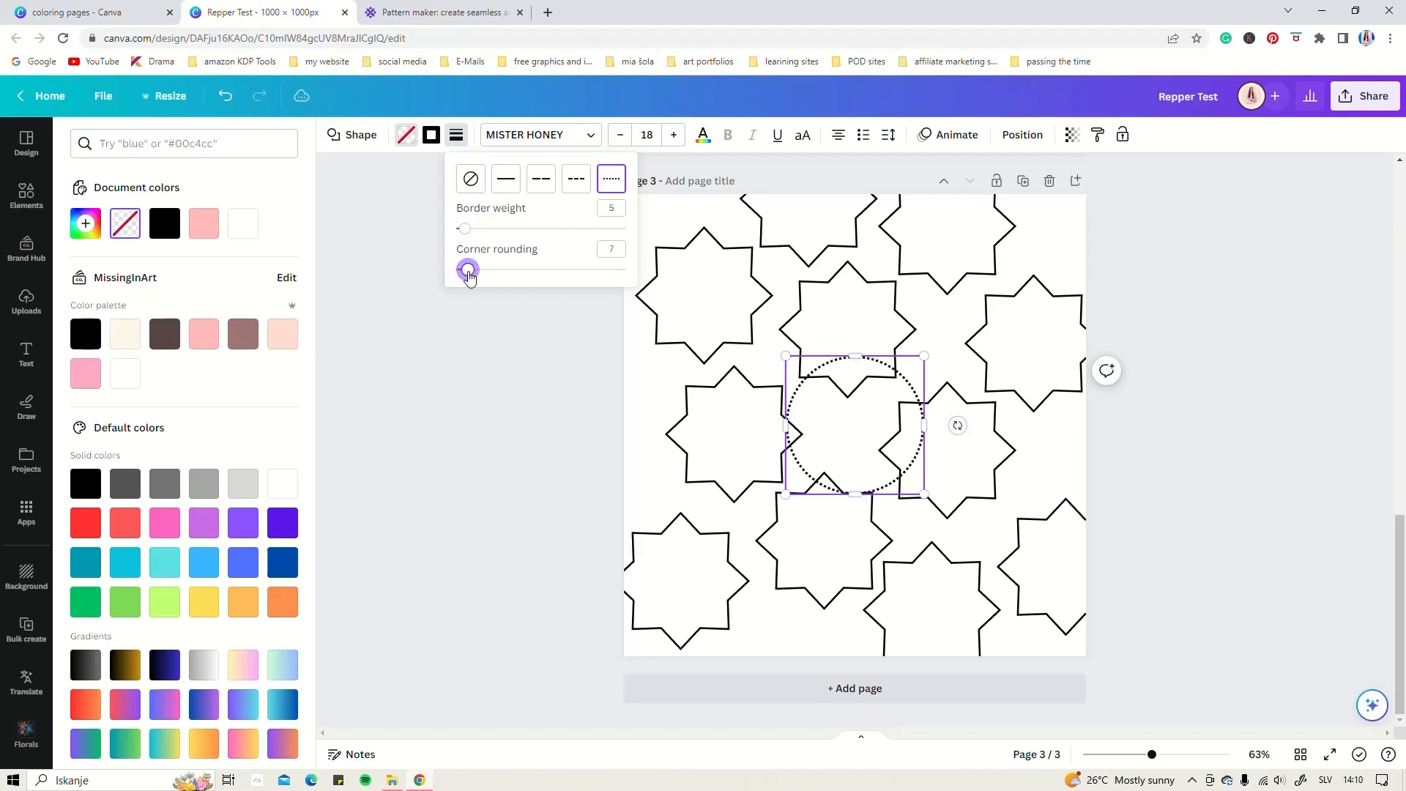
{"action": "left_click_drag", "start_coordinate": [595, 271], "coordinate": [628, 265]}
{"action": "left_click_drag", "start_coordinate": [850, 408], "coordinate": [804, 387]}
{"action": "left_click_drag", "start_coordinate": [876, 335], "coordinate": [736, 433]}
{"action": "left_click", "coordinate": [738, 443]}
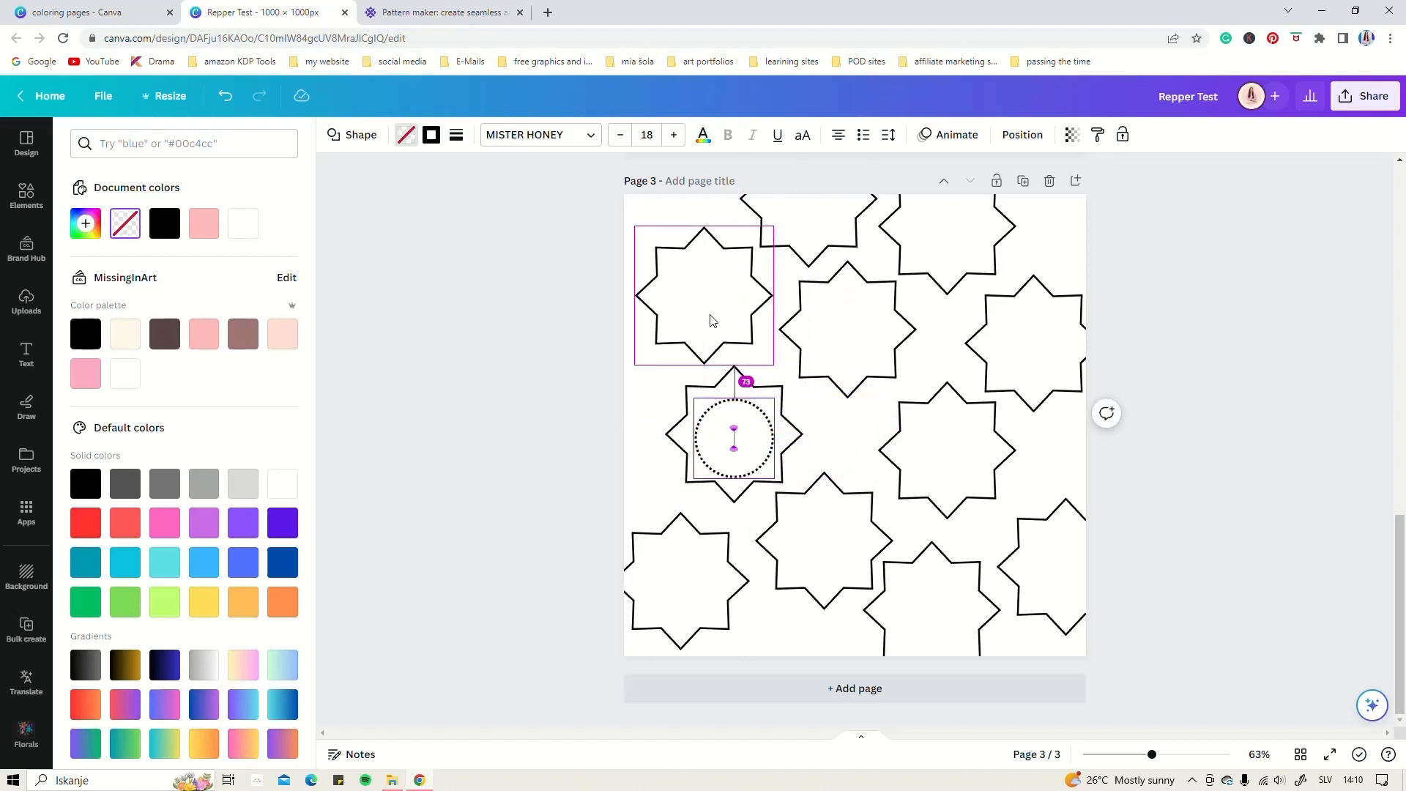
Copy the dotted circle into the other stars and place a smaller copy in the gap at the page's lower edge.
{"action": "left_click", "coordinate": [623, 465]}
{"action": "left_click", "coordinate": [762, 430]}
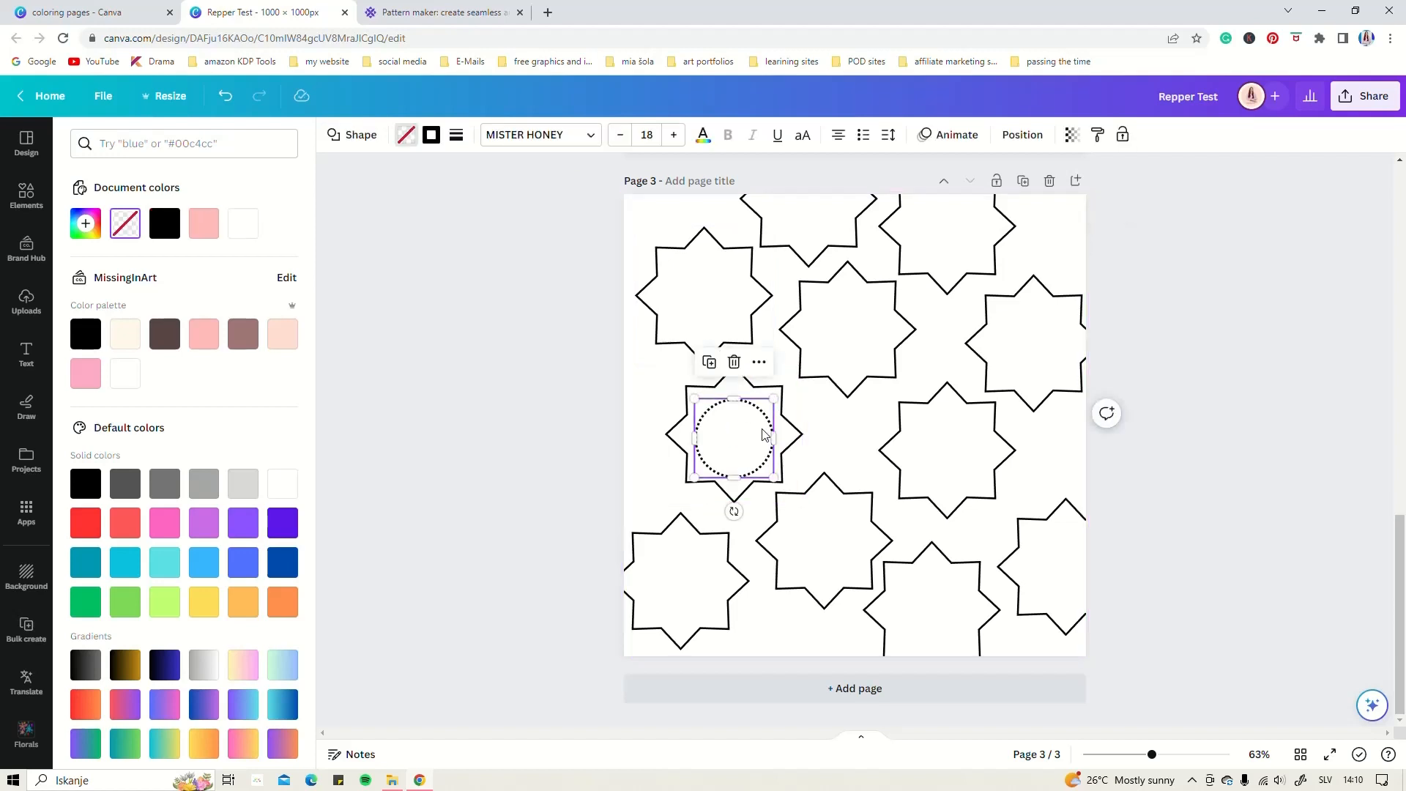
{"action": "left_click_drag", "start_coordinate": [760, 441], "coordinate": [782, 621]}
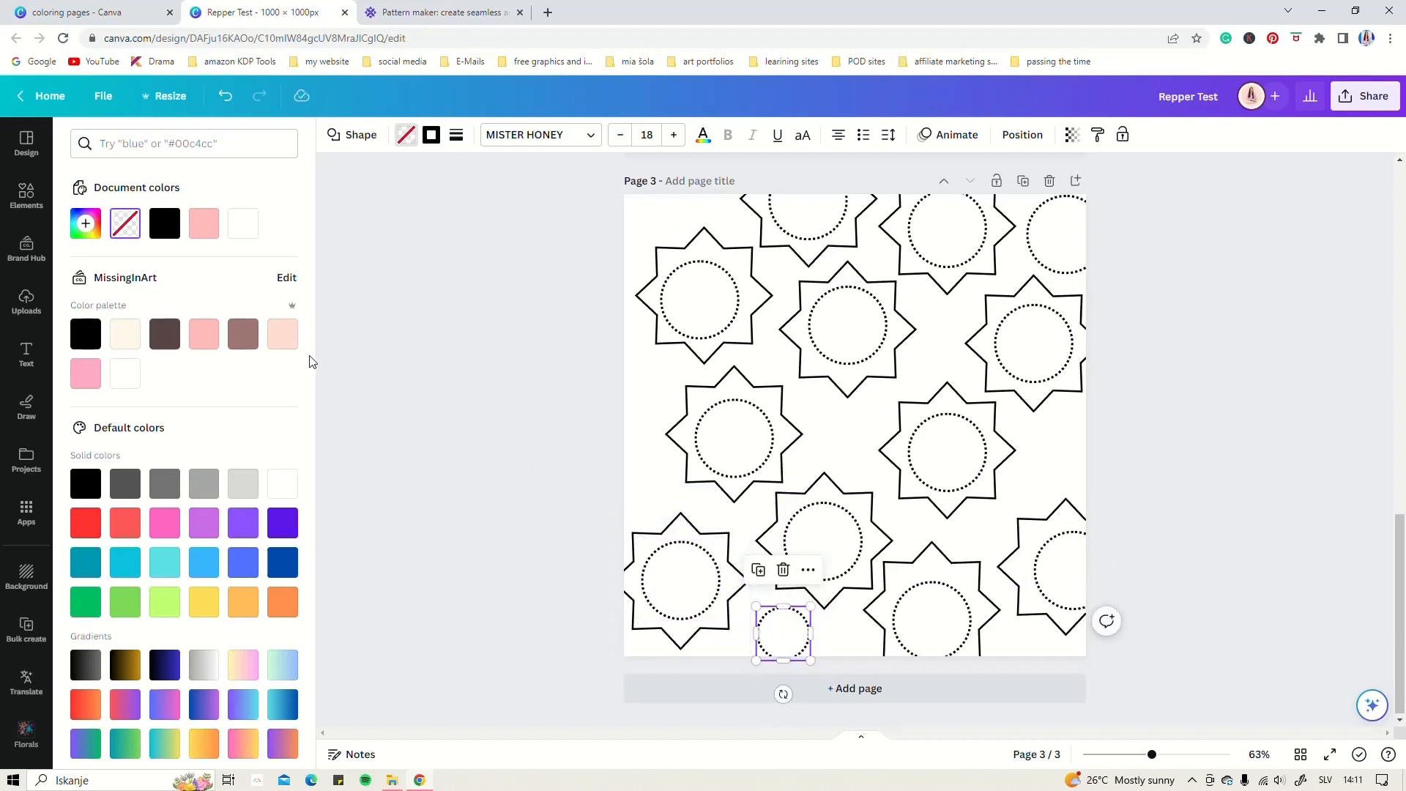
Give the small circle a solid border of weight 3, shrink it, and scatter copies in the gaps between the stars.
{"action": "left_click", "coordinate": [457, 136]}
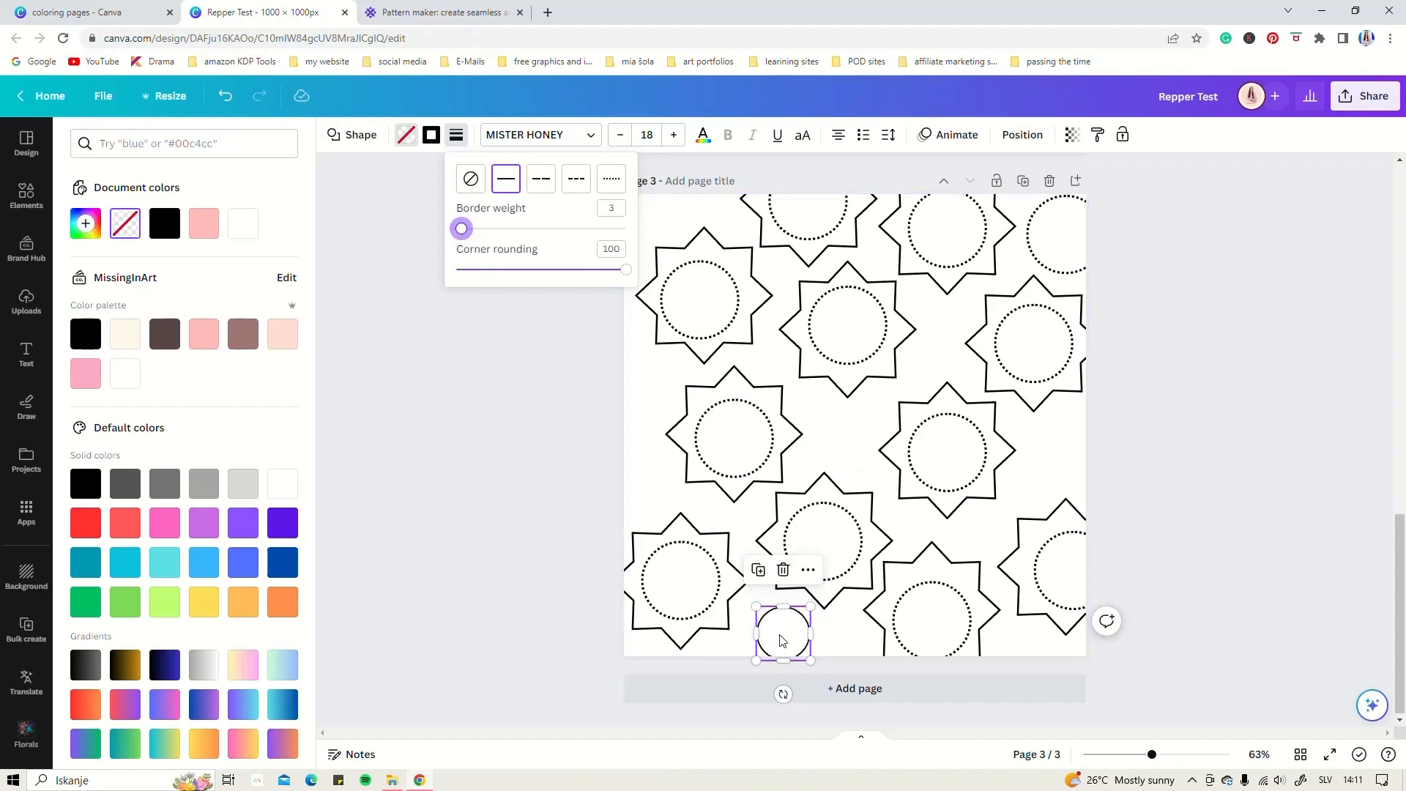
{"action": "left_click_drag", "start_coordinate": [810, 608], "coordinate": [969, 473]}
{"action": "left_click_drag", "start_coordinate": [1050, 450], "coordinate": [670, 227]}
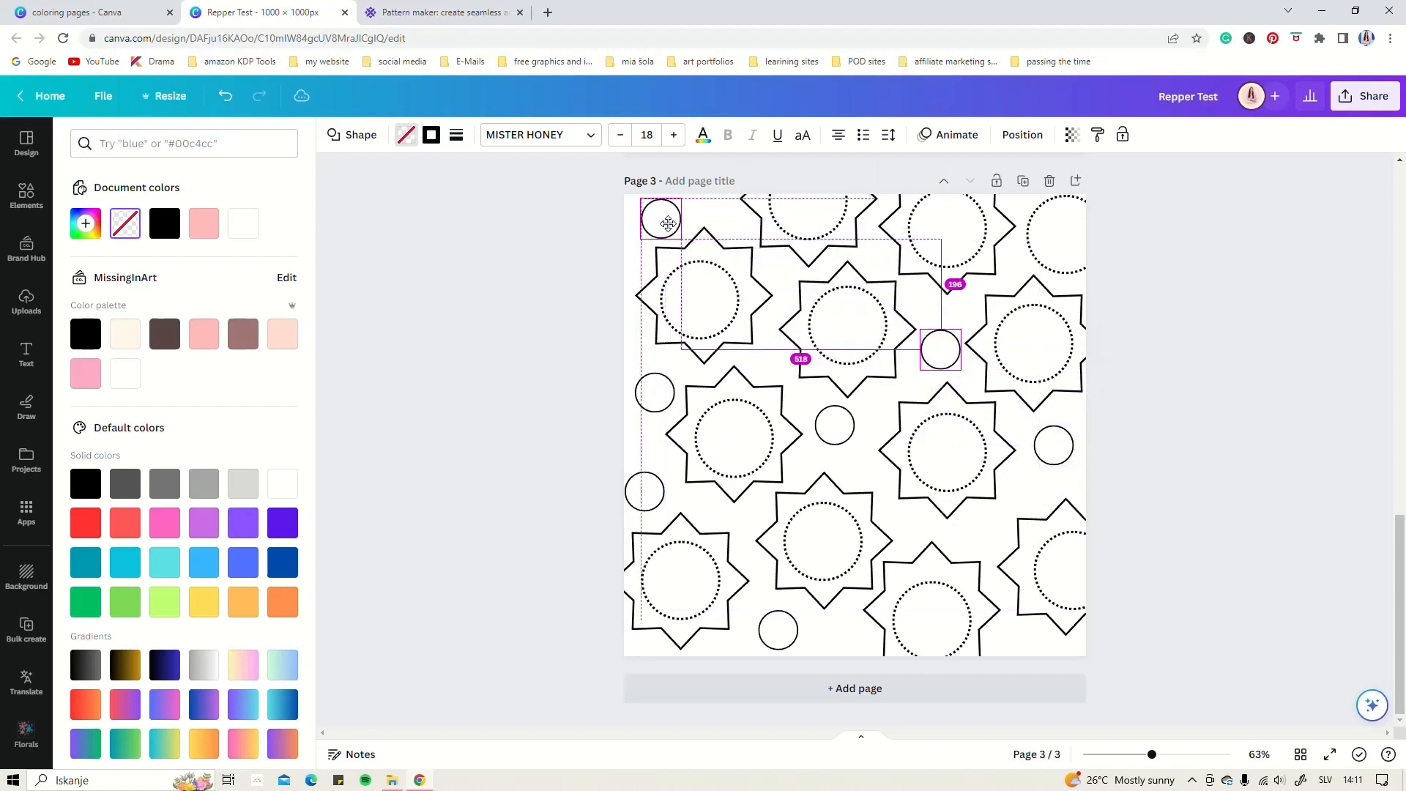
{"action": "left_click_drag", "start_coordinate": [1055, 446], "coordinate": [990, 525], "text": "alt"}
{"action": "left_click", "coordinate": [1030, 650]}
{"action": "left_click", "coordinate": [1175, 607]}
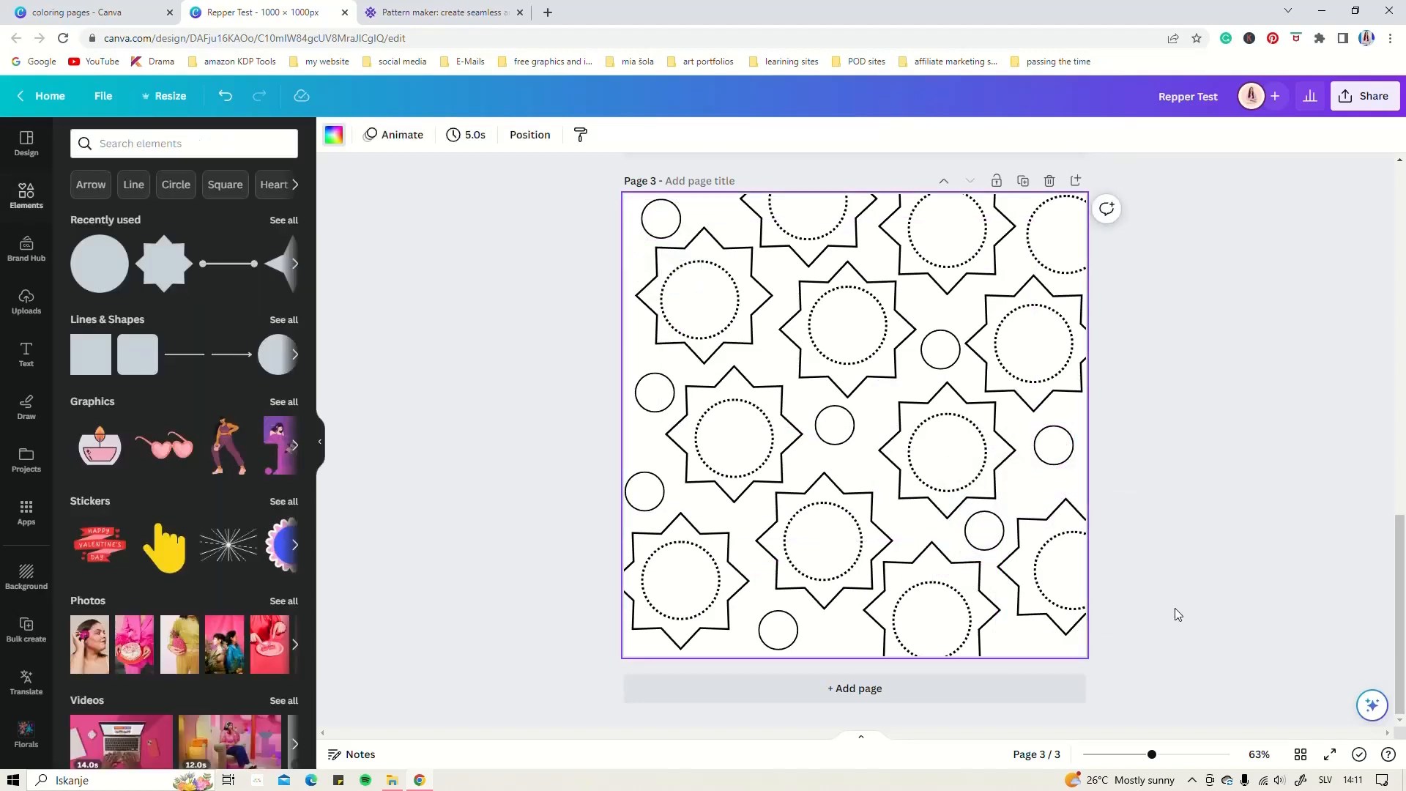
Download only page 3 of the design as a PNG at 1,000 × 1,000 px.
{"action": "scroll", "coordinate": [864, 412], "scroll_direction": "up", "scroll_amount": 8}
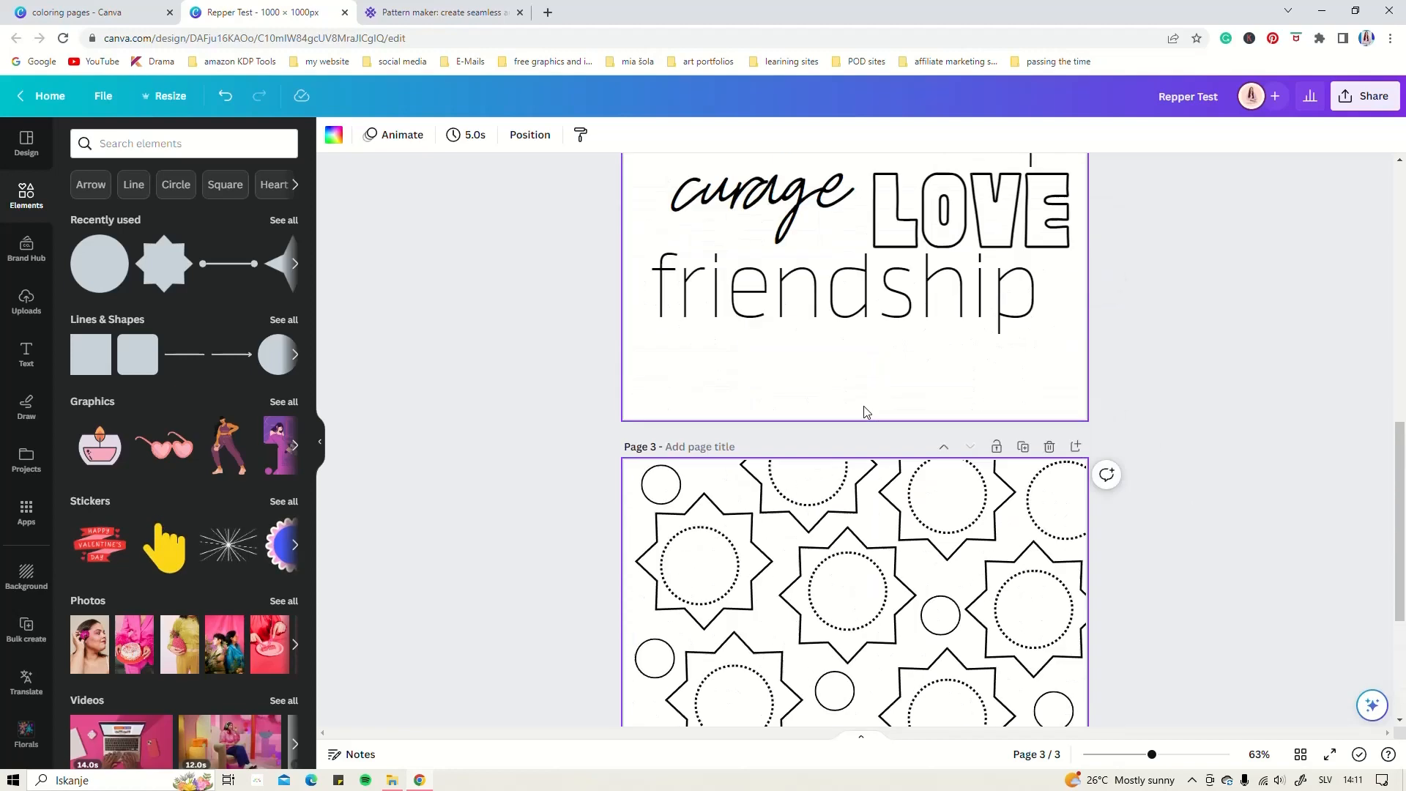
{"action": "scroll", "coordinate": [864, 411], "scroll_direction": "down", "scroll_amount": 8}
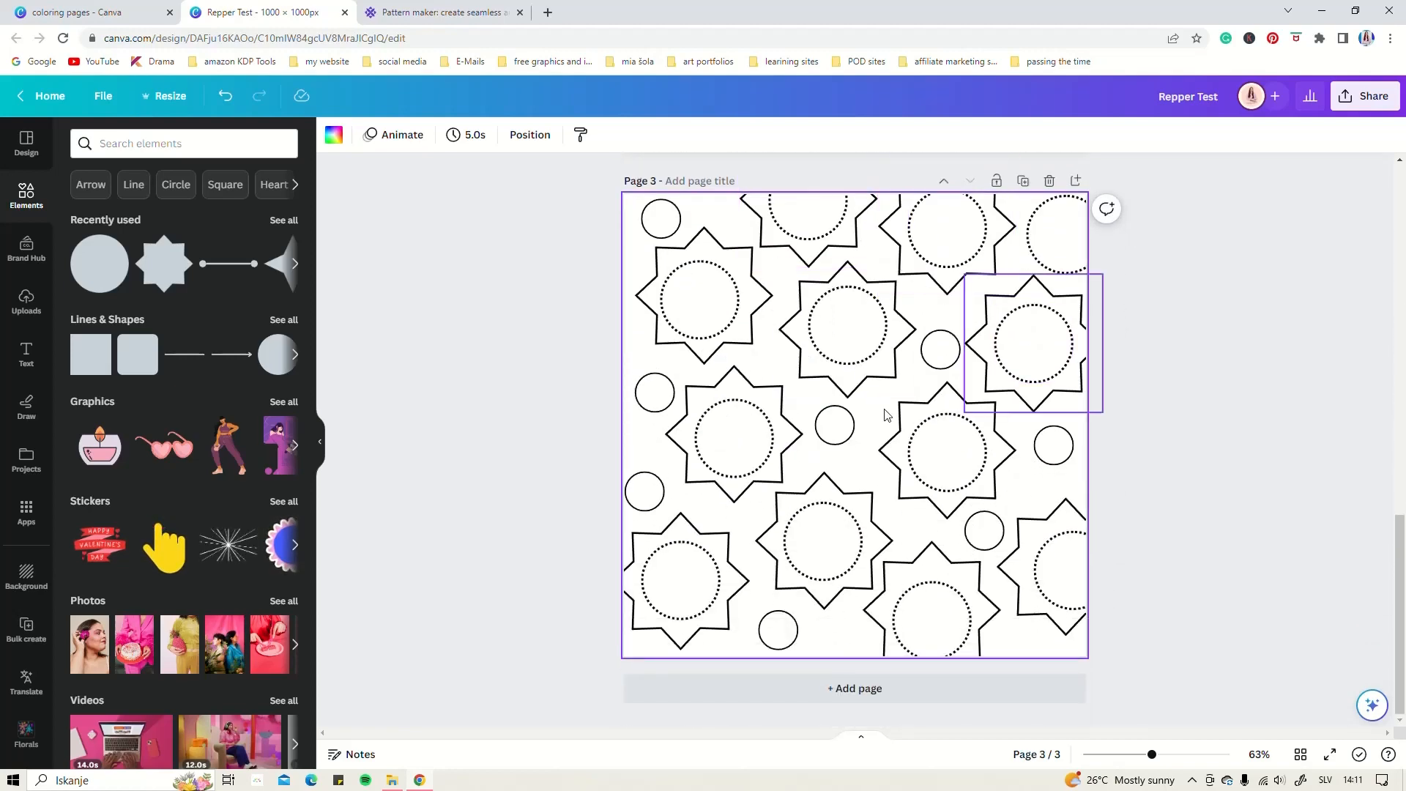
{"action": "left_click", "coordinate": [1356, 103]}
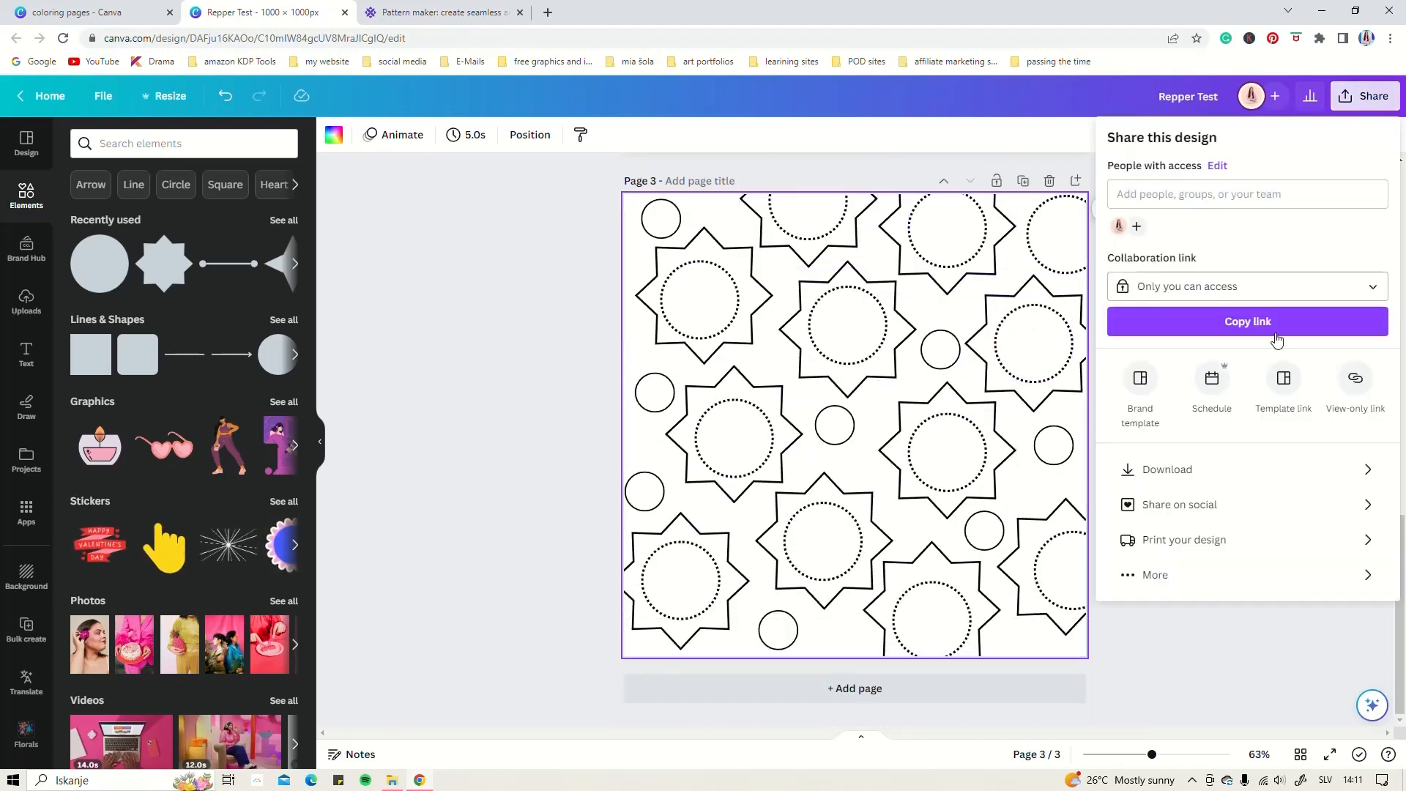
{"action": "left_click", "coordinate": [1151, 472]}
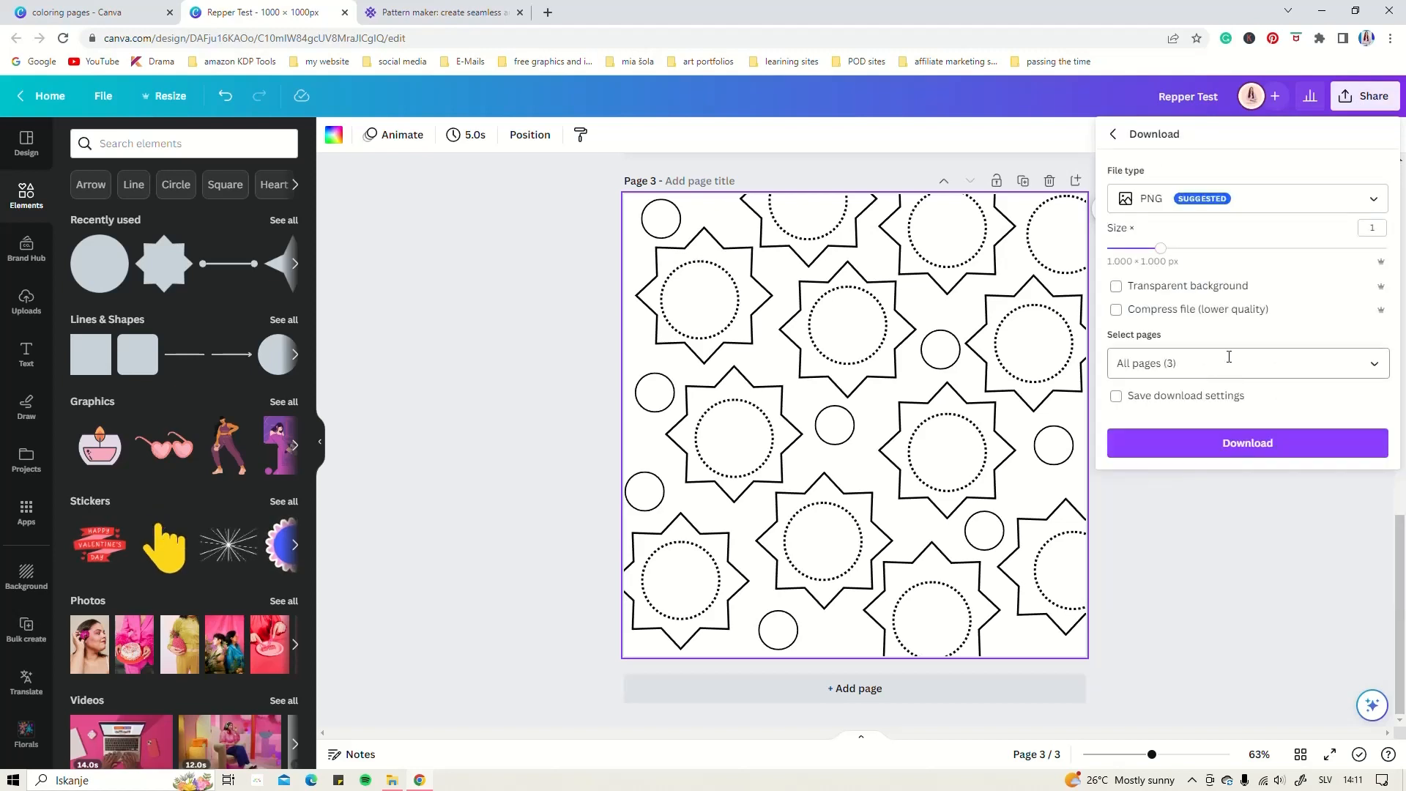
{"action": "left_click", "coordinate": [1375, 364]}
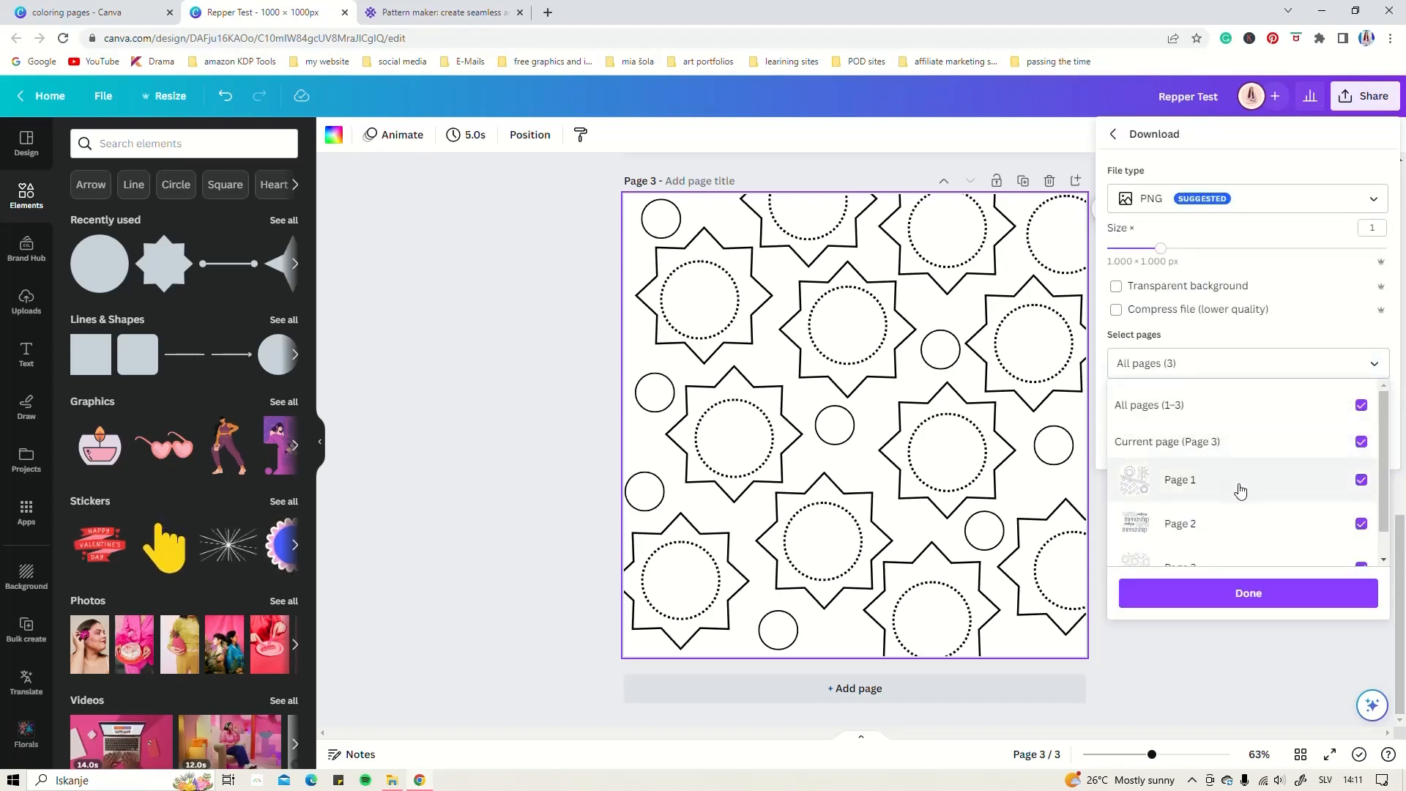
{"action": "scroll", "coordinate": [1245, 492], "scroll_direction": "down", "scroll_amount": 1}
{"action": "left_click", "coordinate": [1361, 495]}
{"action": "left_click", "coordinate": [1361, 451]}
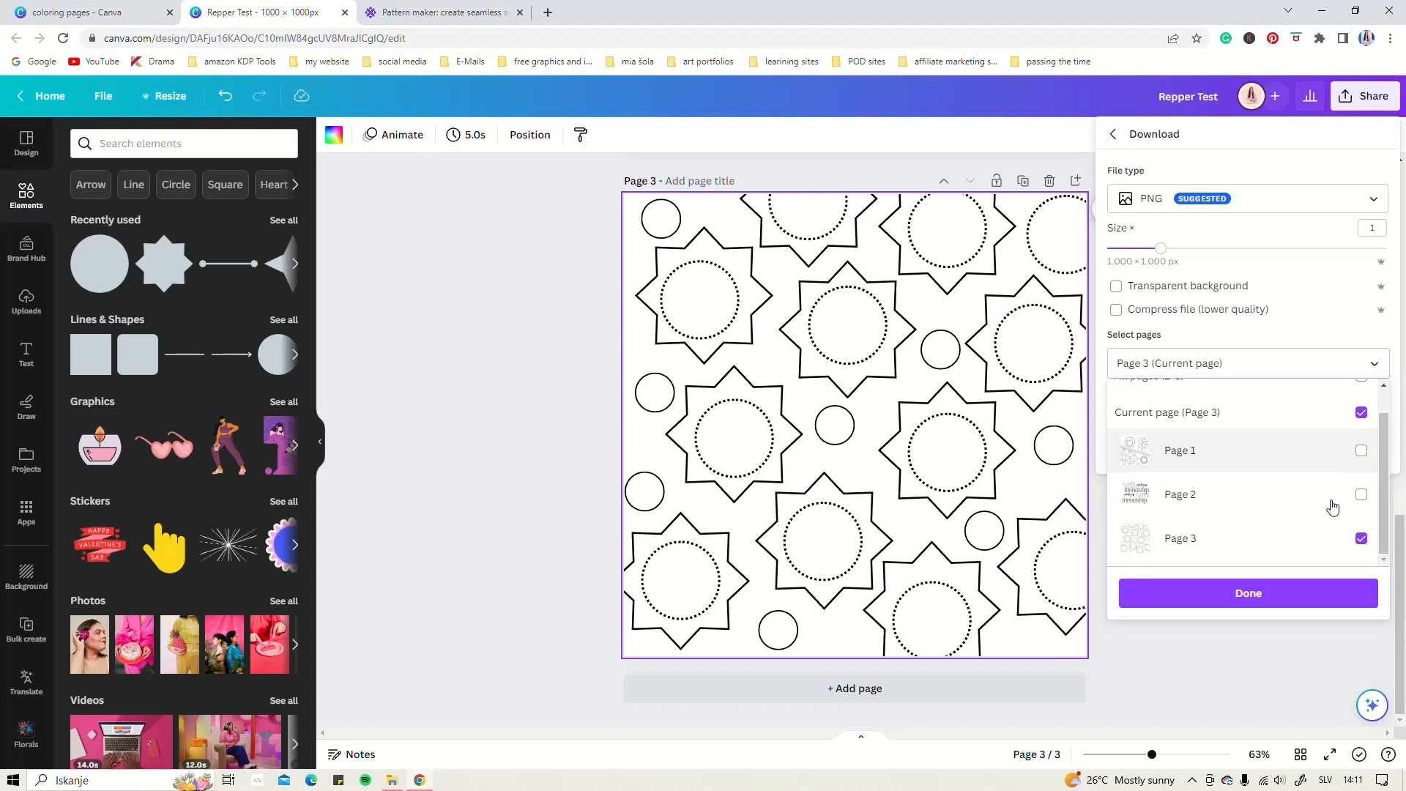
{"action": "left_click", "coordinate": [1284, 602]}
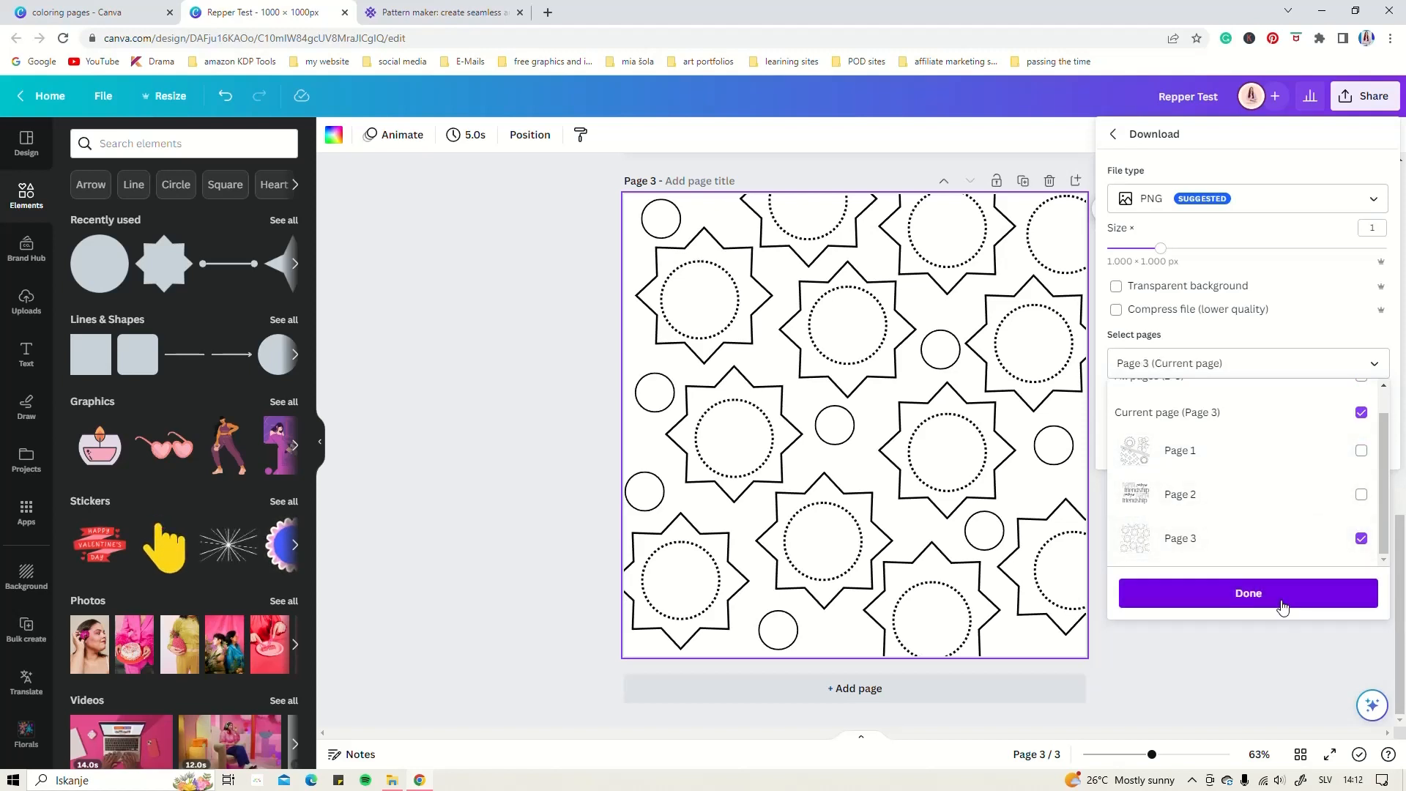
{"action": "left_click", "coordinate": [1239, 449]}
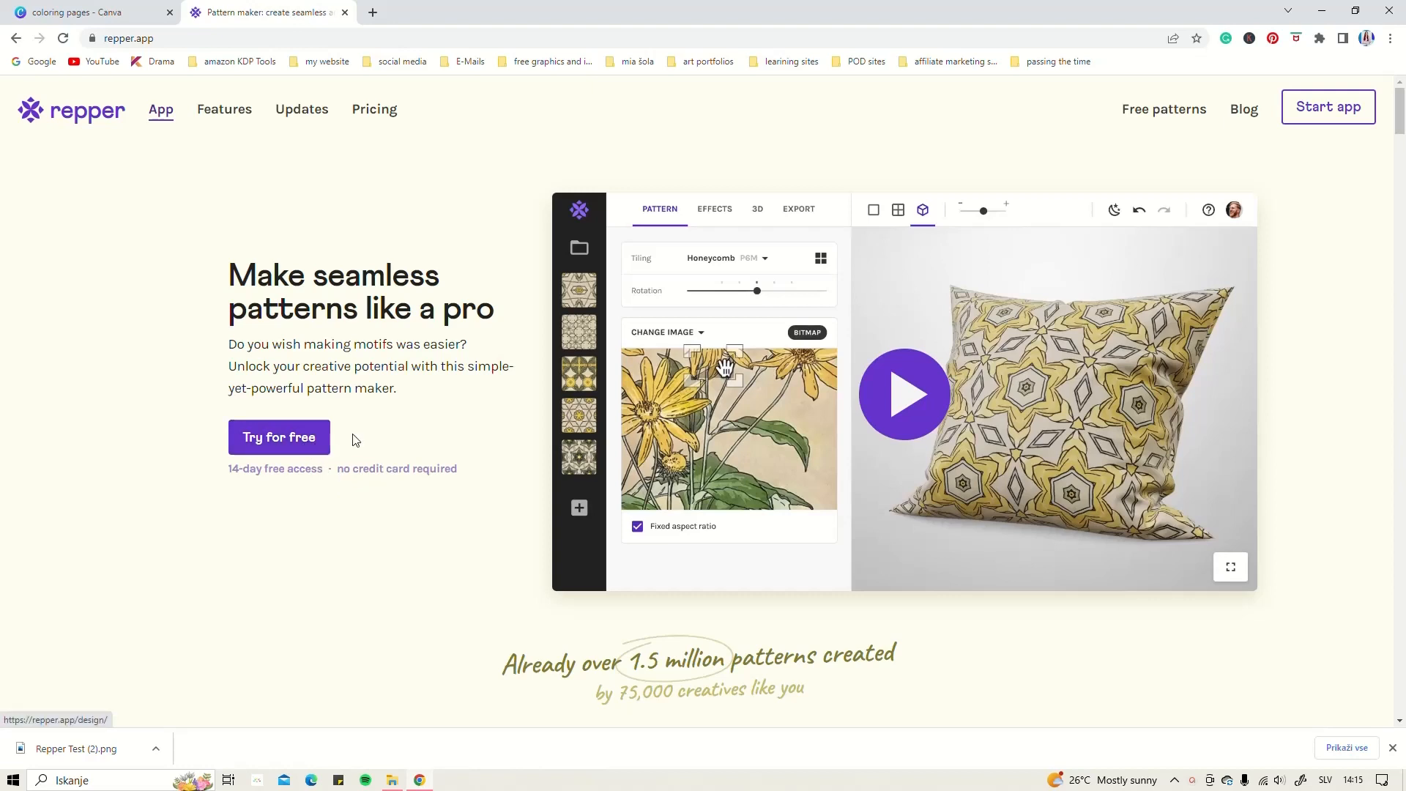
Dismiss the downloads bar and look through the Repper home page's sample collections, pattern styles and 3D product previews.
{"action": "left_click", "coordinate": [1393, 748]}
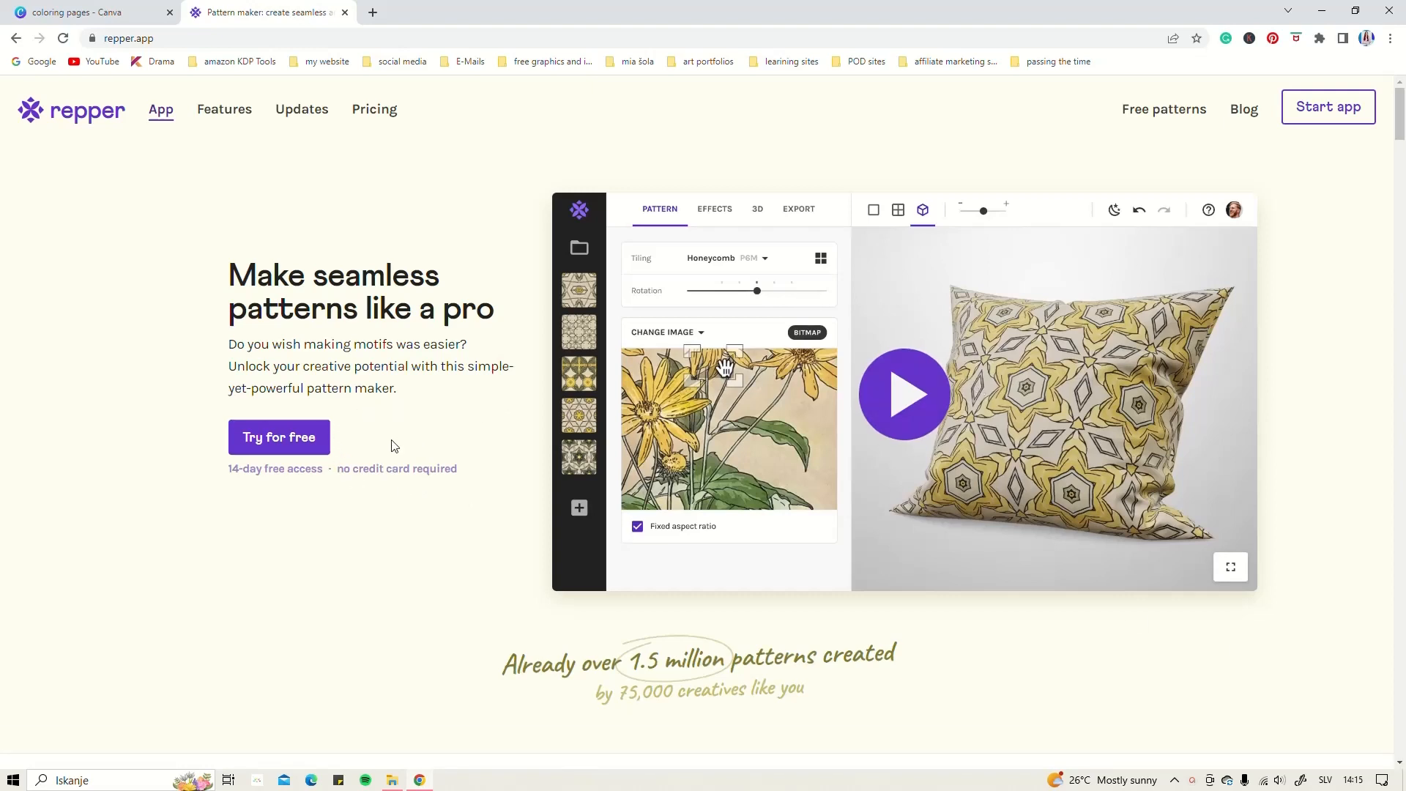
{"action": "scroll", "coordinate": [232, 471], "scroll_direction": "down", "scroll_amount": 7}
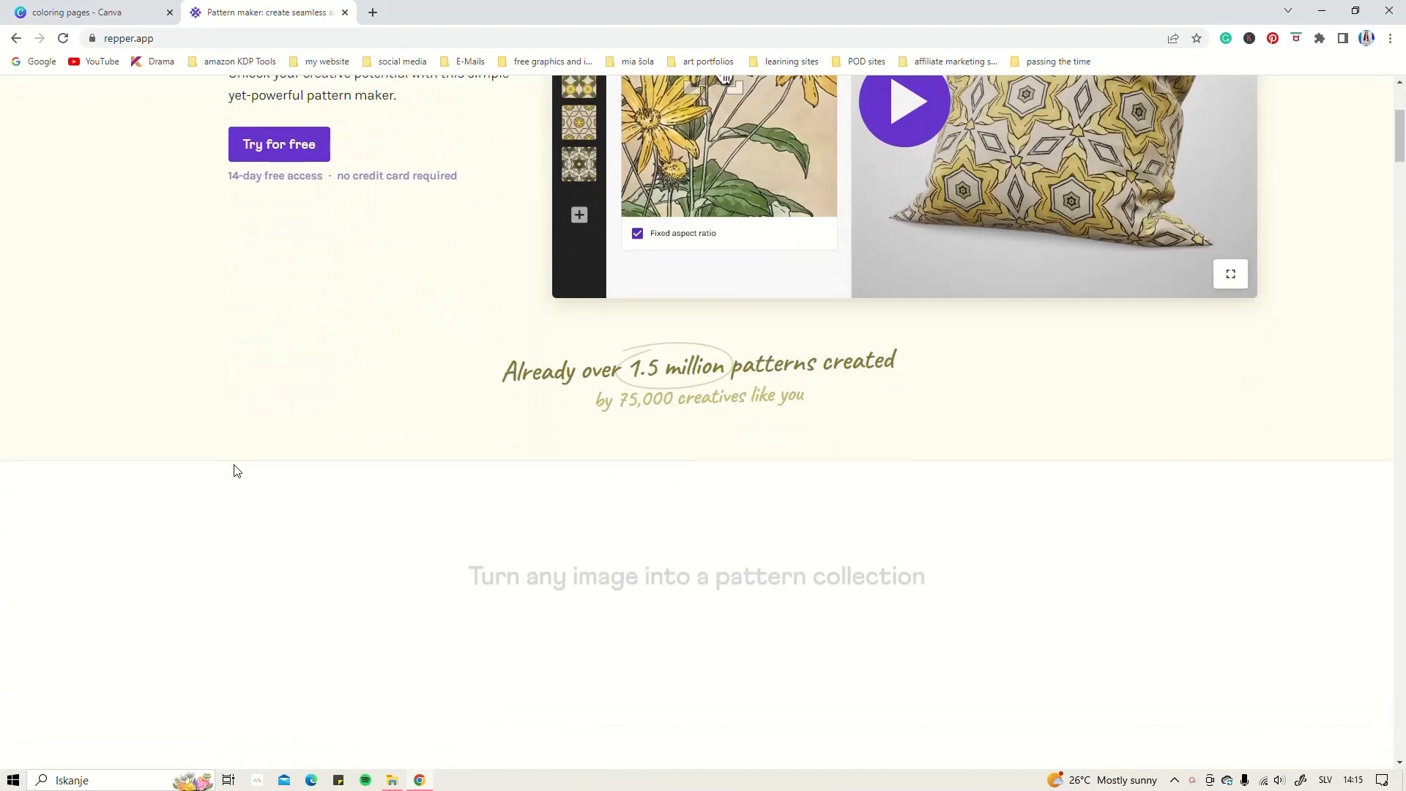
{"action": "scroll", "coordinate": [153, 484], "scroll_direction": "down", "scroll_amount": 13}
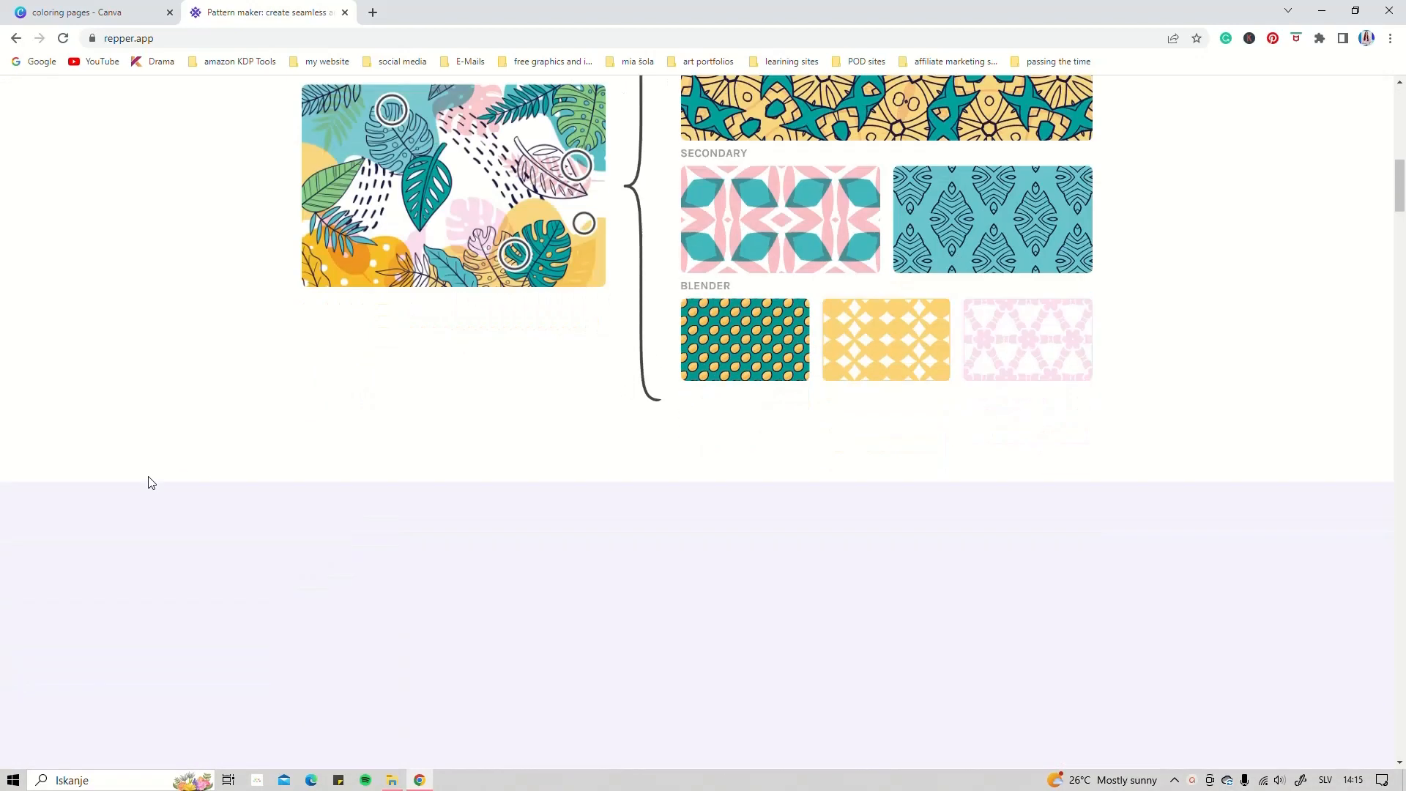
{"action": "scroll", "coordinate": [152, 484], "scroll_direction": "down", "scroll_amount": 2}
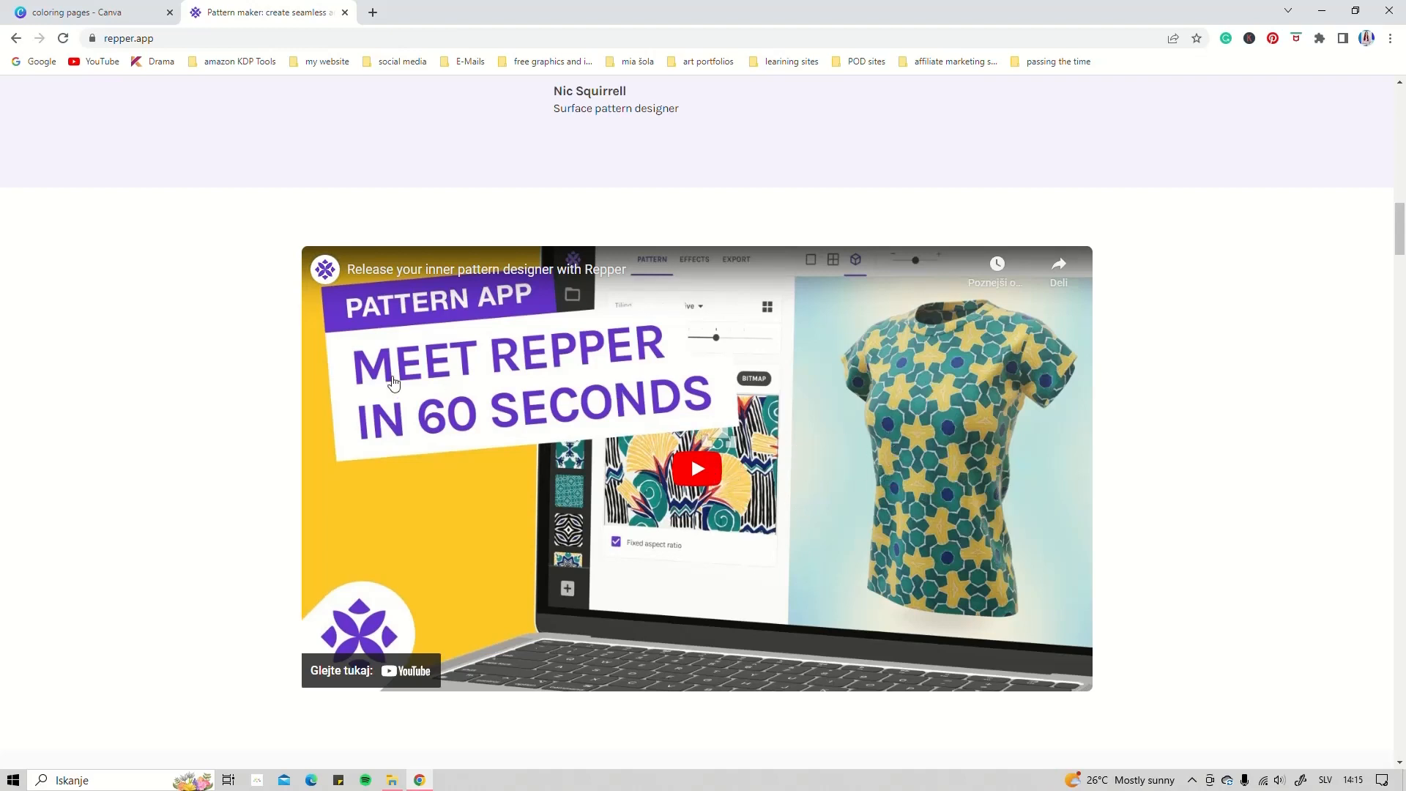
{"action": "scroll", "coordinate": [189, 403], "scroll_direction": "down", "scroll_amount": 1}
{"action": "scroll", "coordinate": [188, 404], "scroll_direction": "down", "scroll_amount": 4}
{"action": "scroll", "coordinate": [187, 404], "scroll_direction": "down", "scroll_amount": 7}
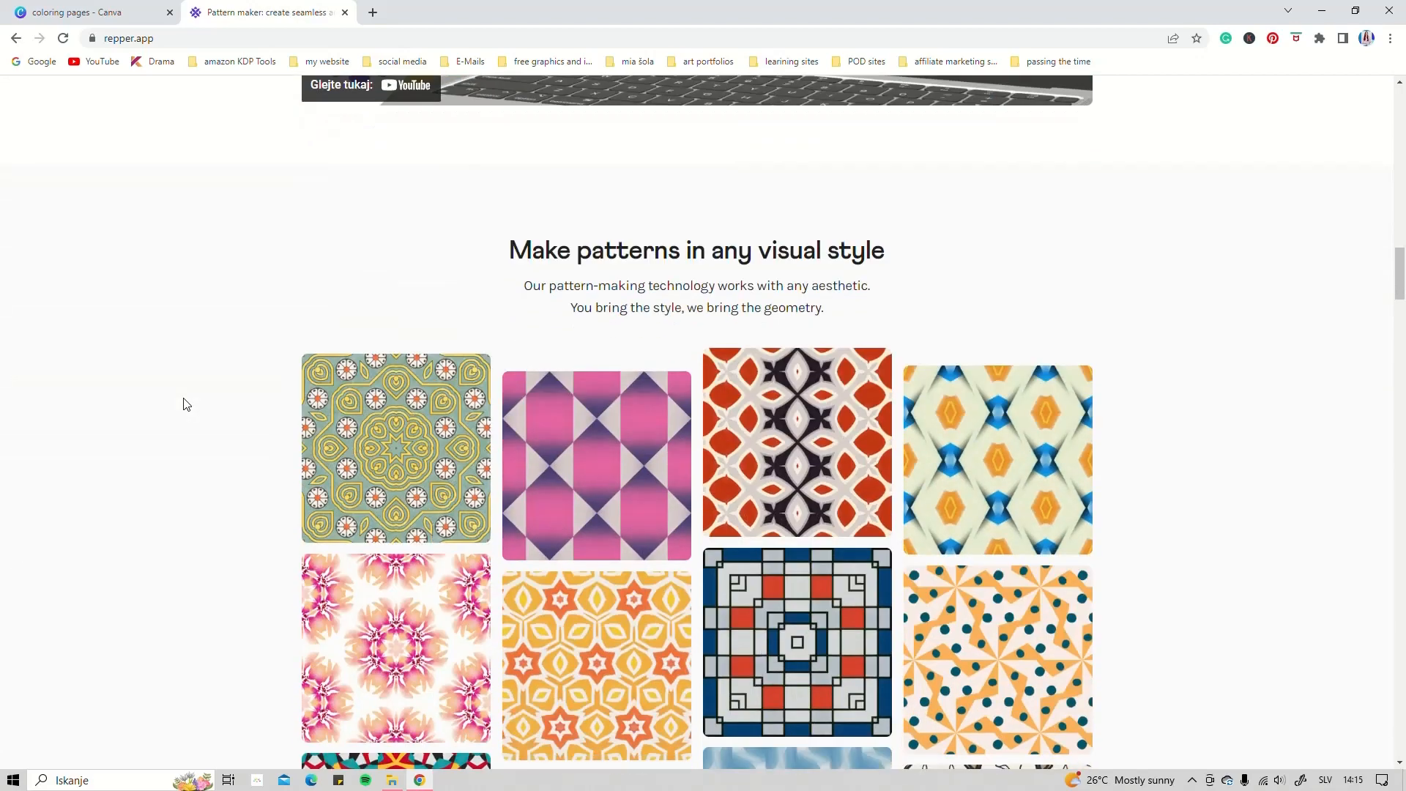
{"action": "scroll", "coordinate": [187, 403], "scroll_direction": "down", "scroll_amount": 3}
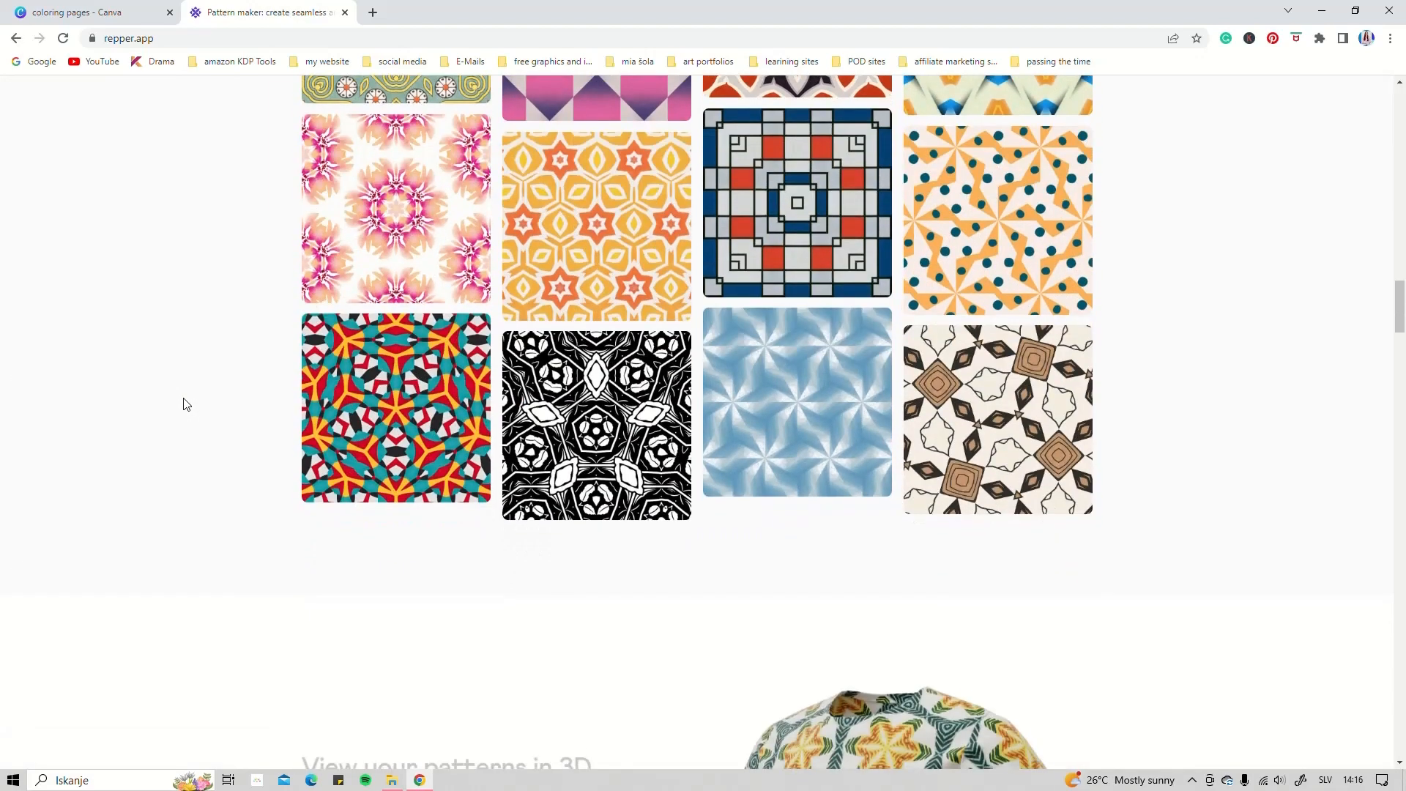
{"action": "scroll", "coordinate": [183, 402], "scroll_direction": "up", "scroll_amount": 4}
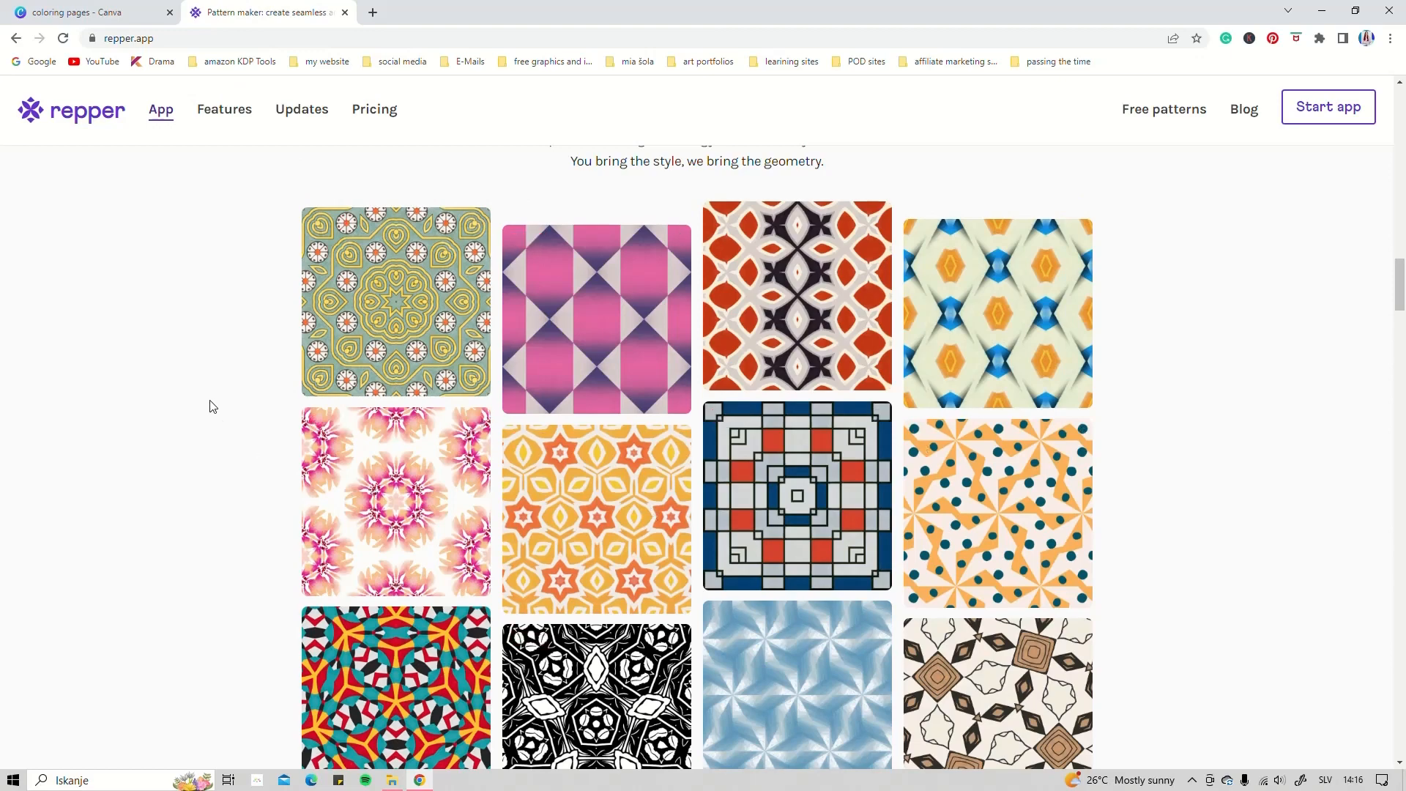
{"action": "scroll", "coordinate": [213, 406], "scroll_direction": "up", "scroll_amount": 2}
{"action": "scroll", "coordinate": [212, 407], "scroll_direction": "down", "scroll_amount": 12}
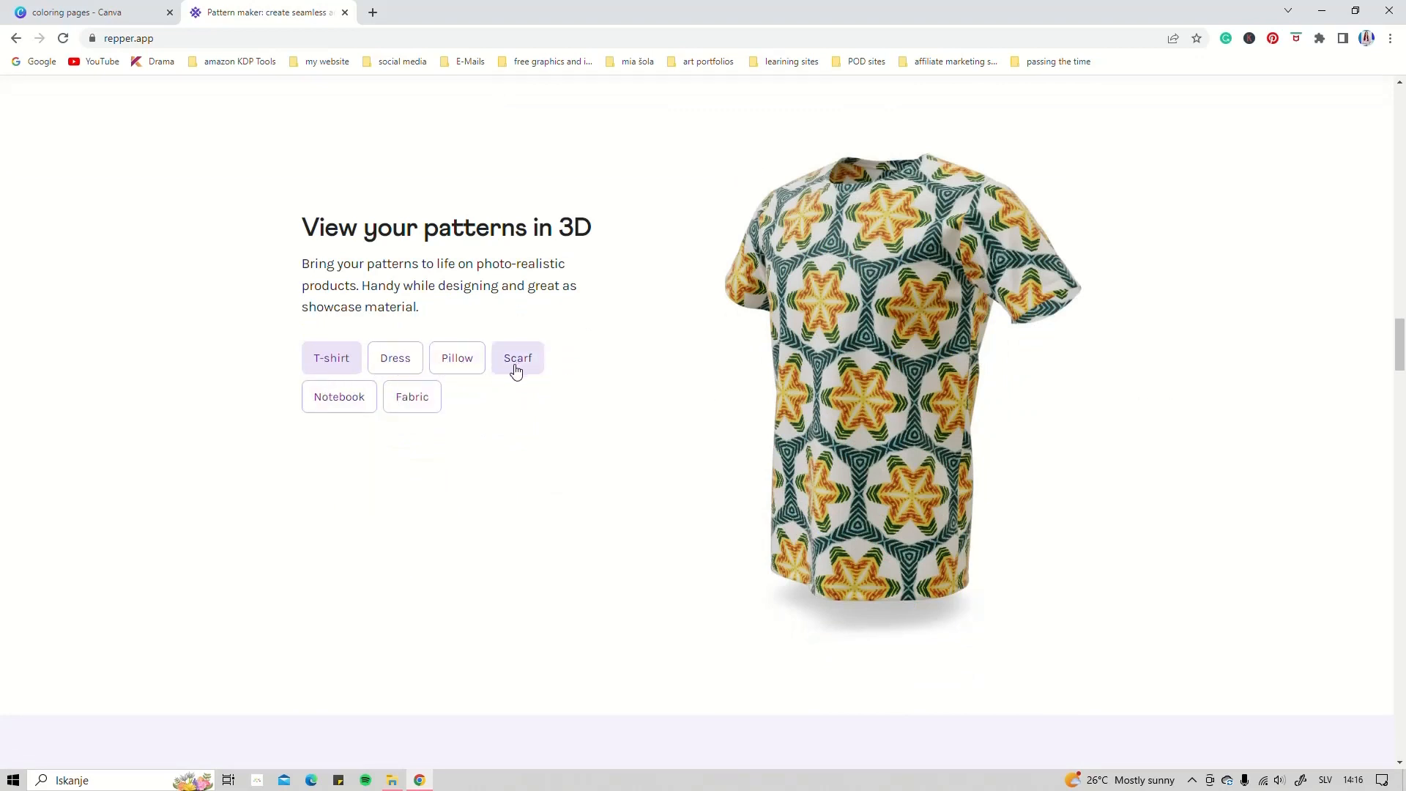
{"action": "scroll", "coordinate": [227, 550], "scroll_direction": "down", "scroll_amount": 3}
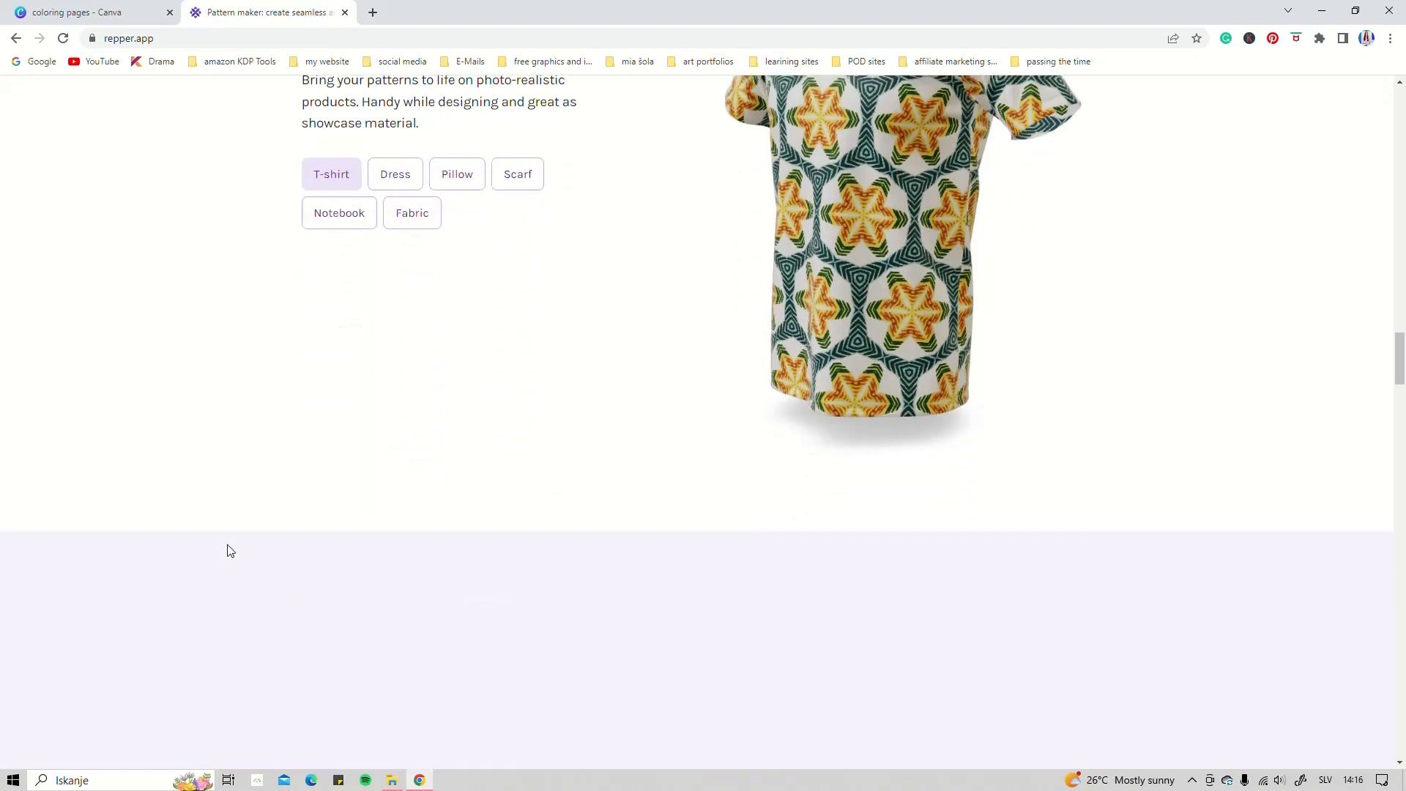
{"action": "scroll", "coordinate": [219, 544], "scroll_direction": "up", "scroll_amount": 3}
{"action": "scroll", "coordinate": [222, 545], "scroll_direction": "up", "scroll_amount": 15}
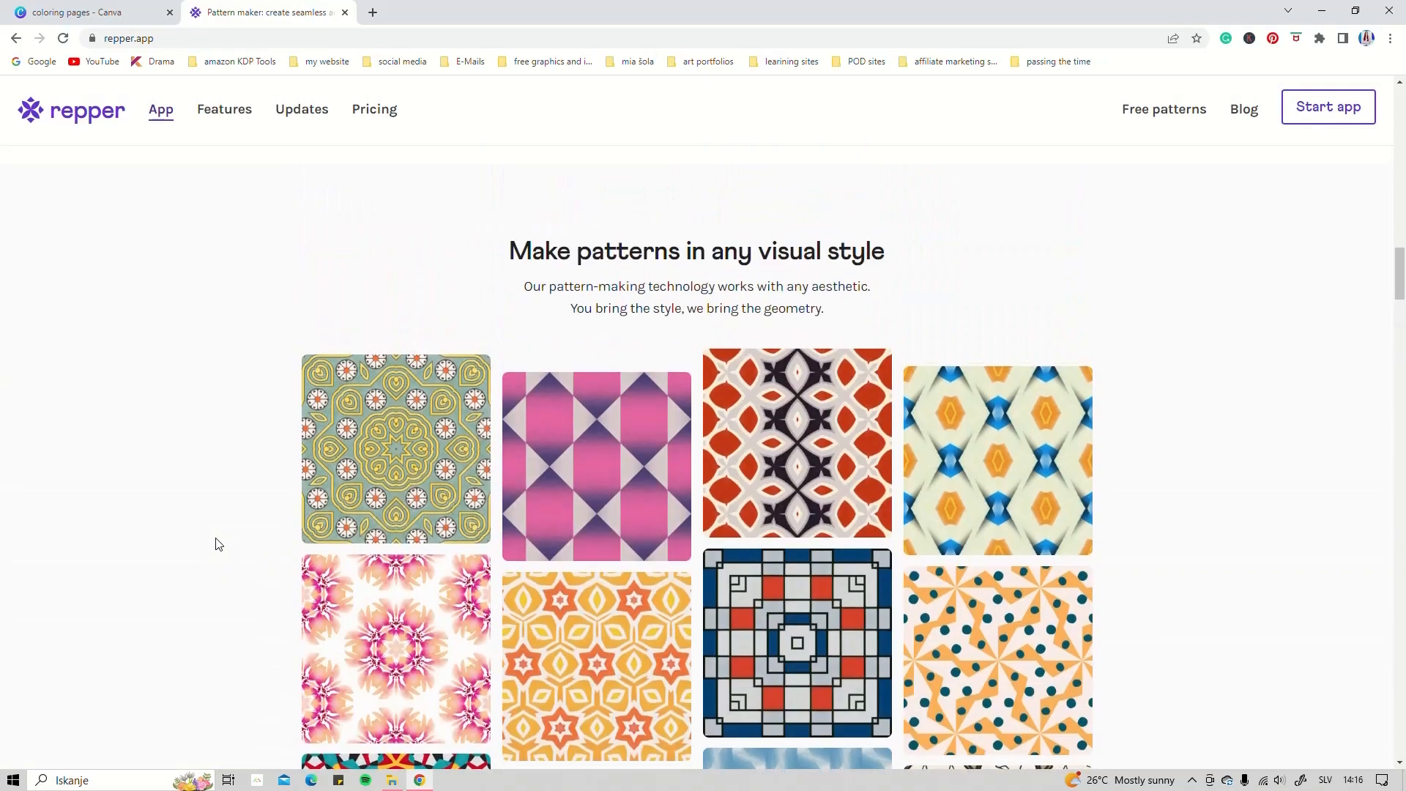
{"action": "scroll", "coordinate": [218, 543], "scroll_direction": "up", "scroll_amount": 7}
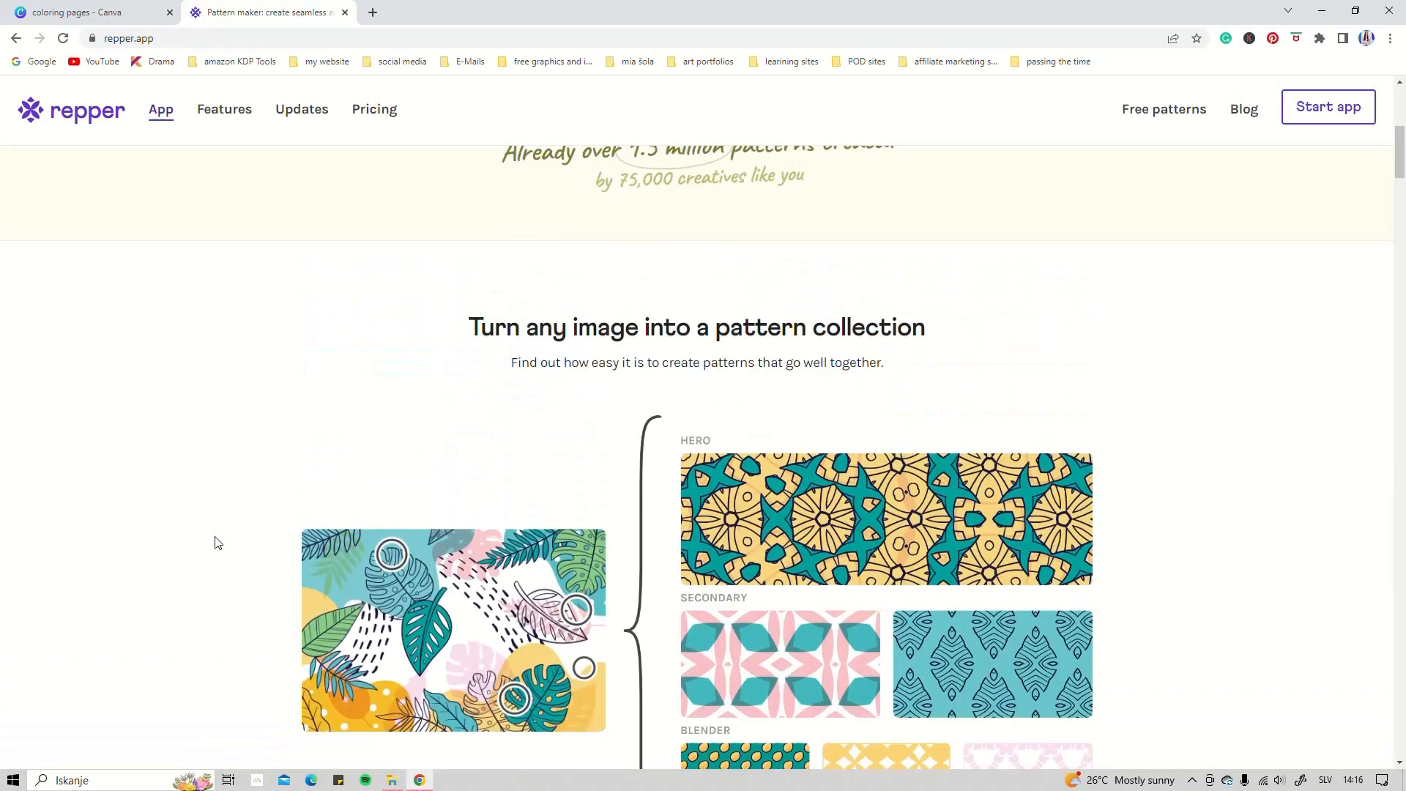
{"action": "scroll", "coordinate": [217, 543], "scroll_direction": "up", "scroll_amount": 7}
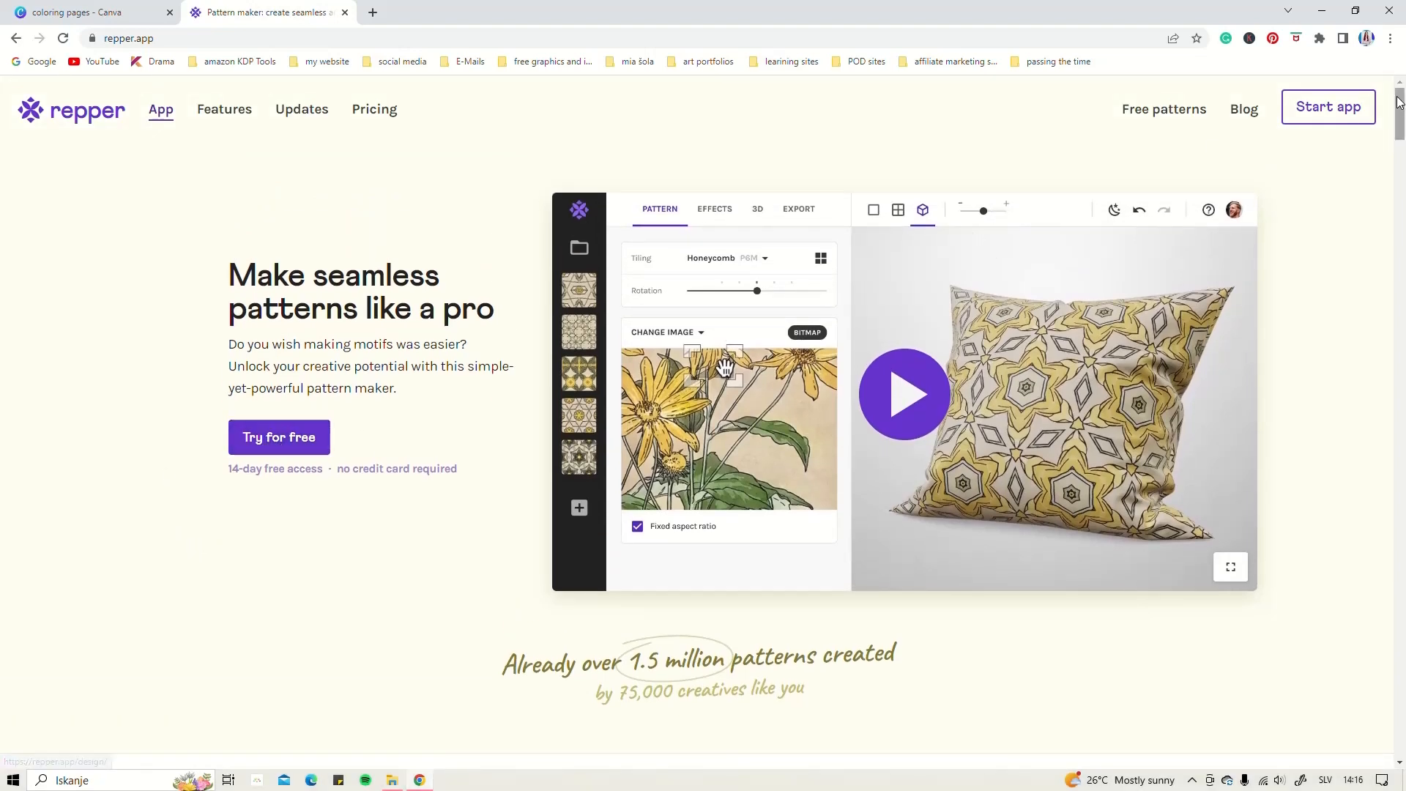
Start the Repper app and open the "coloring pages YT" collection in the editor.
{"action": "left_click", "coordinate": [1322, 108]}
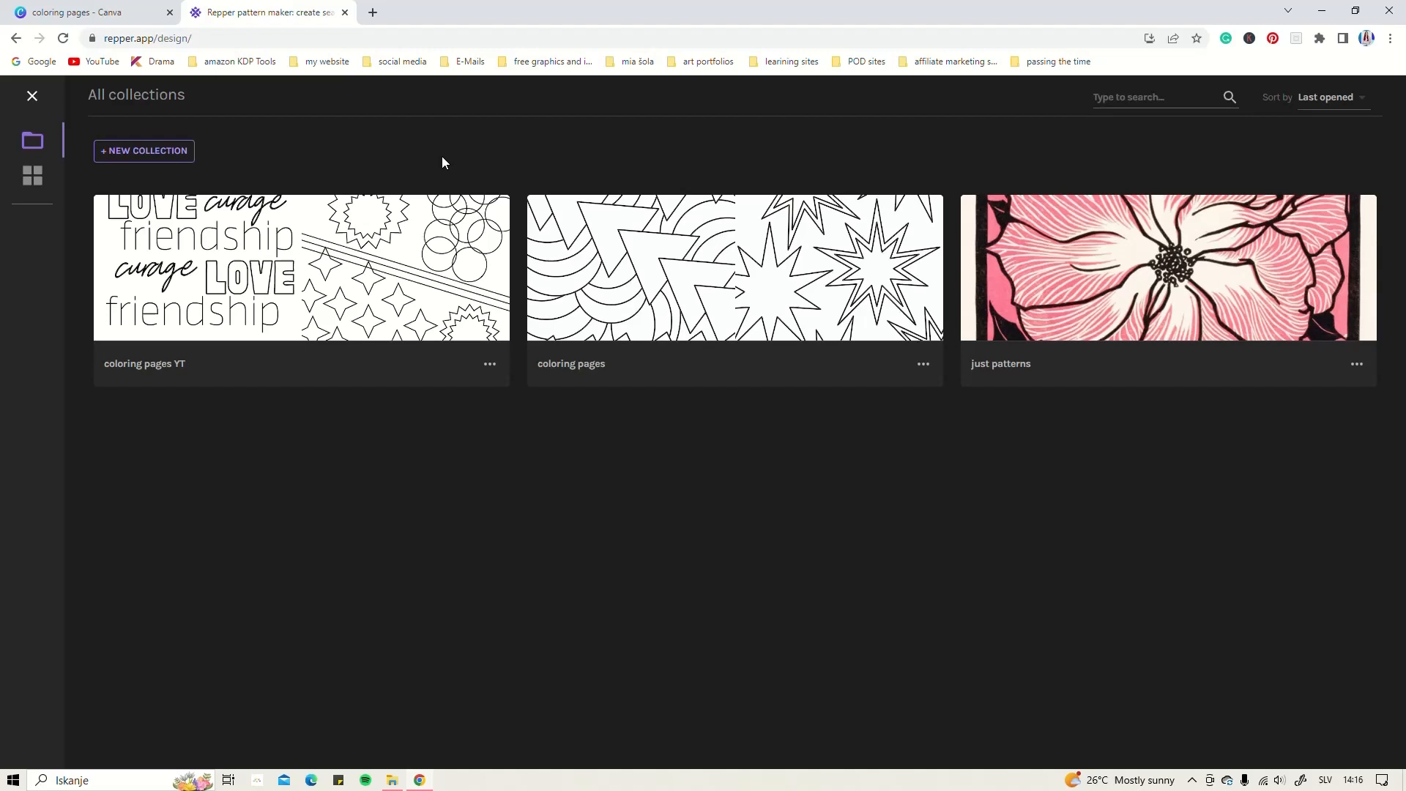
{"action": "mouse_move", "coordinate": [257, 288]}
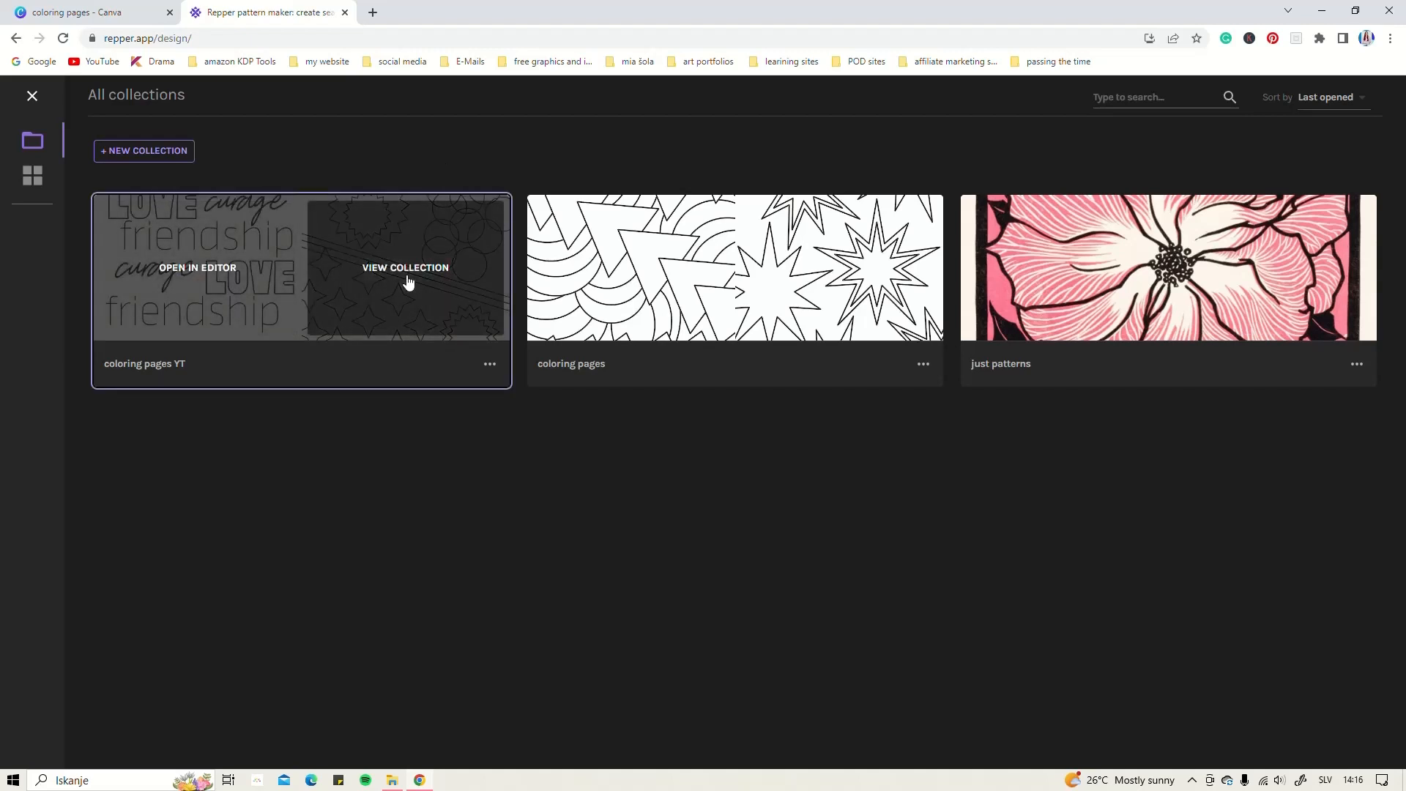
{"action": "left_click", "coordinate": [240, 303]}
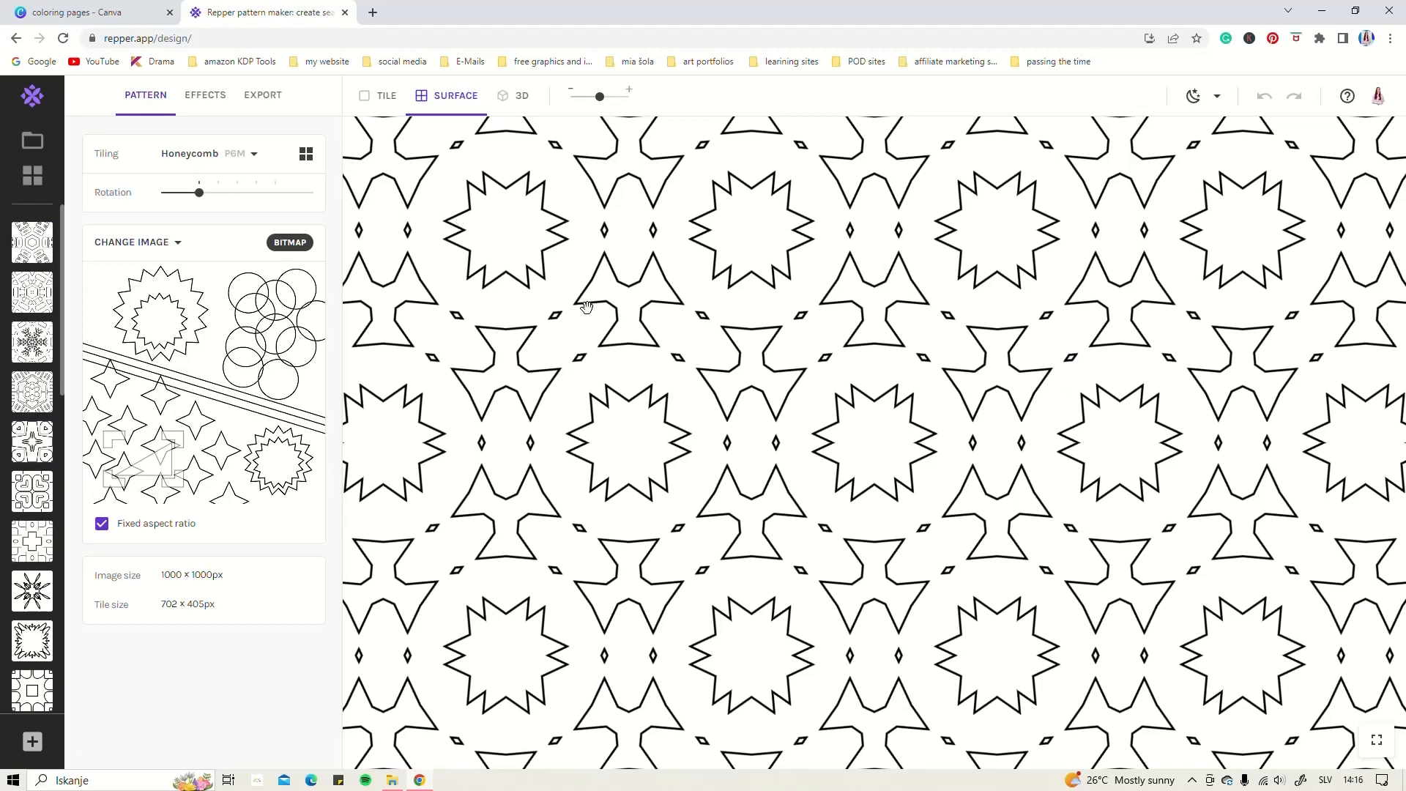
Replace the pattern's source image by uploading the star-and-circle motif file "Repper Test (2)".
{"action": "scroll", "coordinate": [637, 307], "scroll_direction": "down", "scroll_amount": 3}
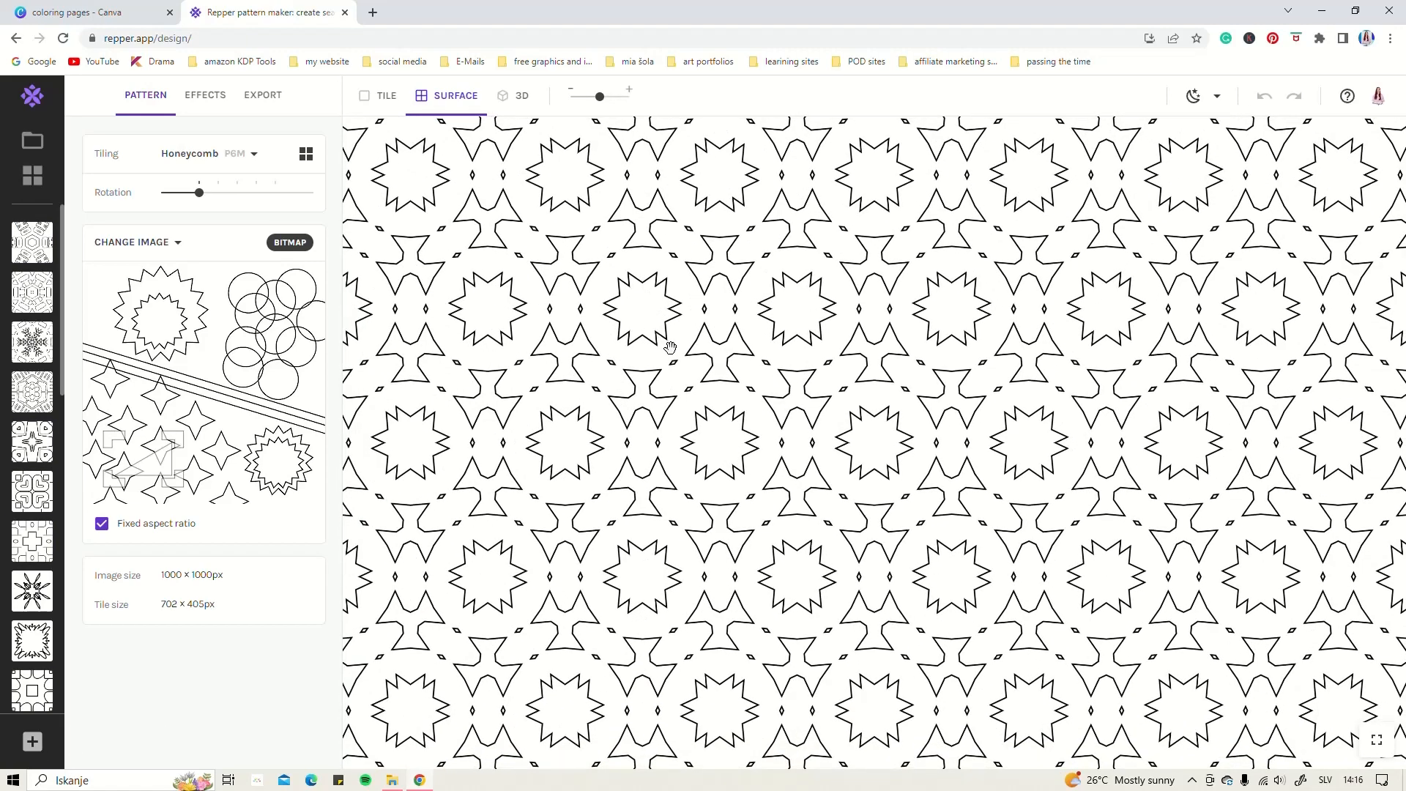
{"action": "scroll", "coordinate": [669, 347], "scroll_direction": "up", "scroll_amount": 2}
{"action": "scroll", "coordinate": [15, 564], "scroll_direction": "down", "scroll_amount": 10}
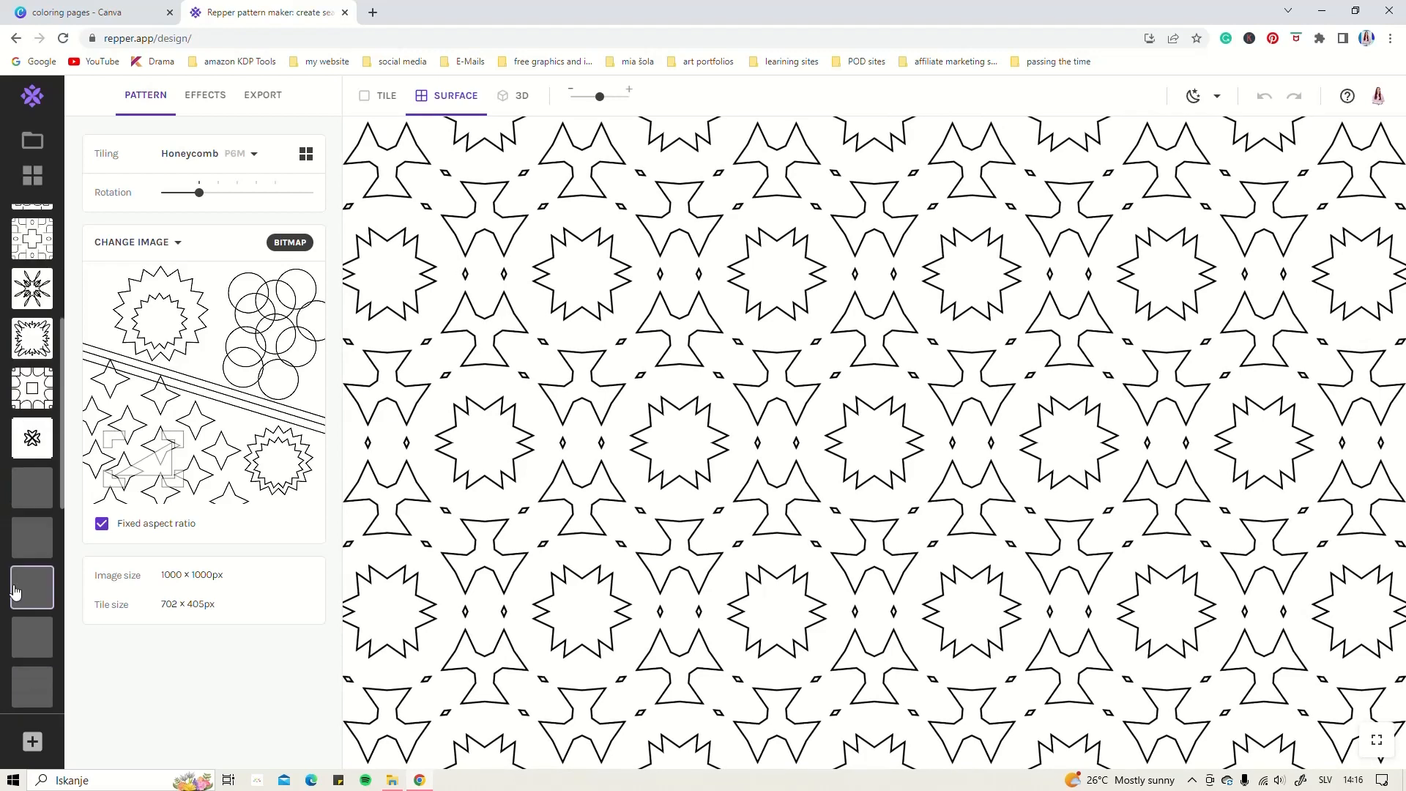
{"action": "scroll", "coordinate": [36, 586], "scroll_direction": "up", "scroll_amount": 5}
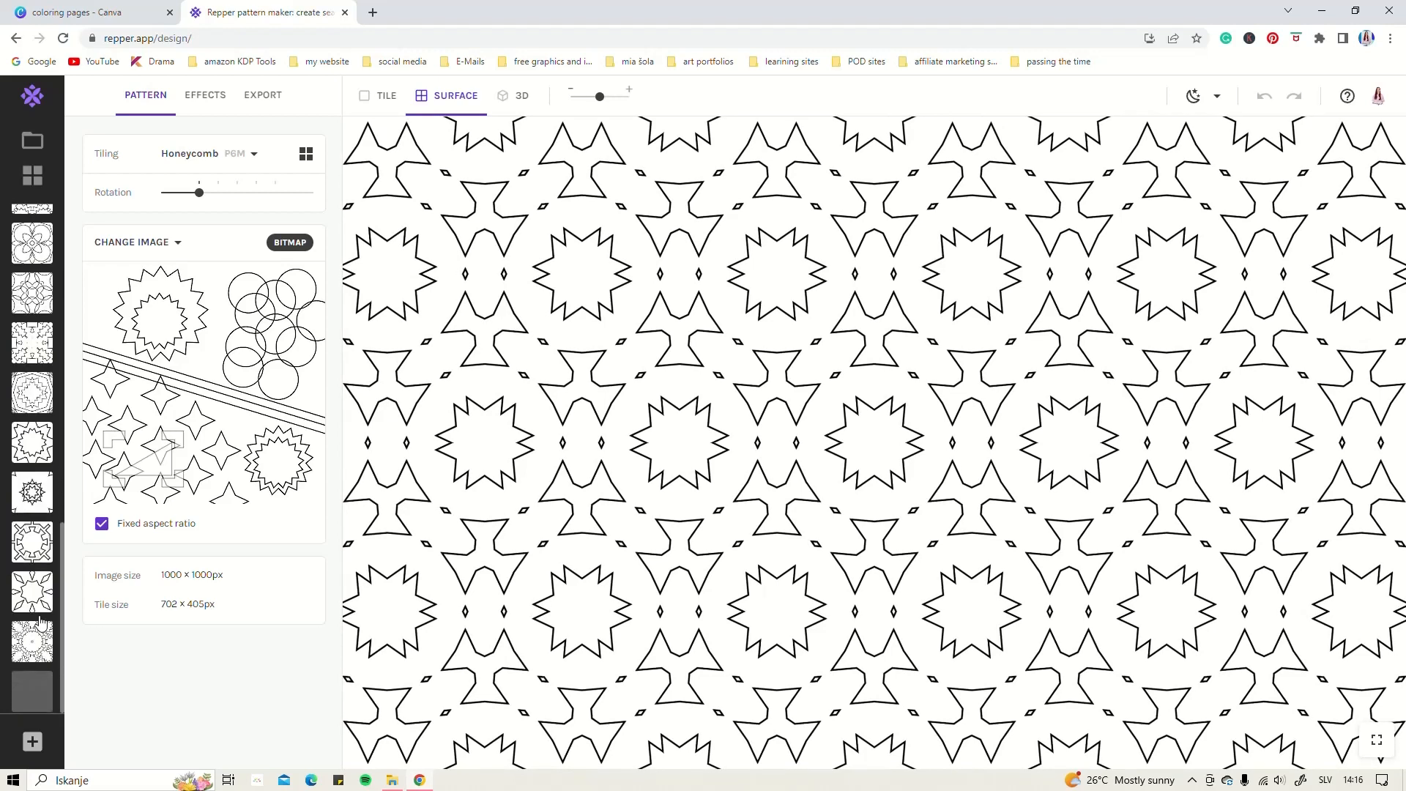
{"action": "scroll", "coordinate": [30, 382], "scroll_direction": "up", "scroll_amount": 1}
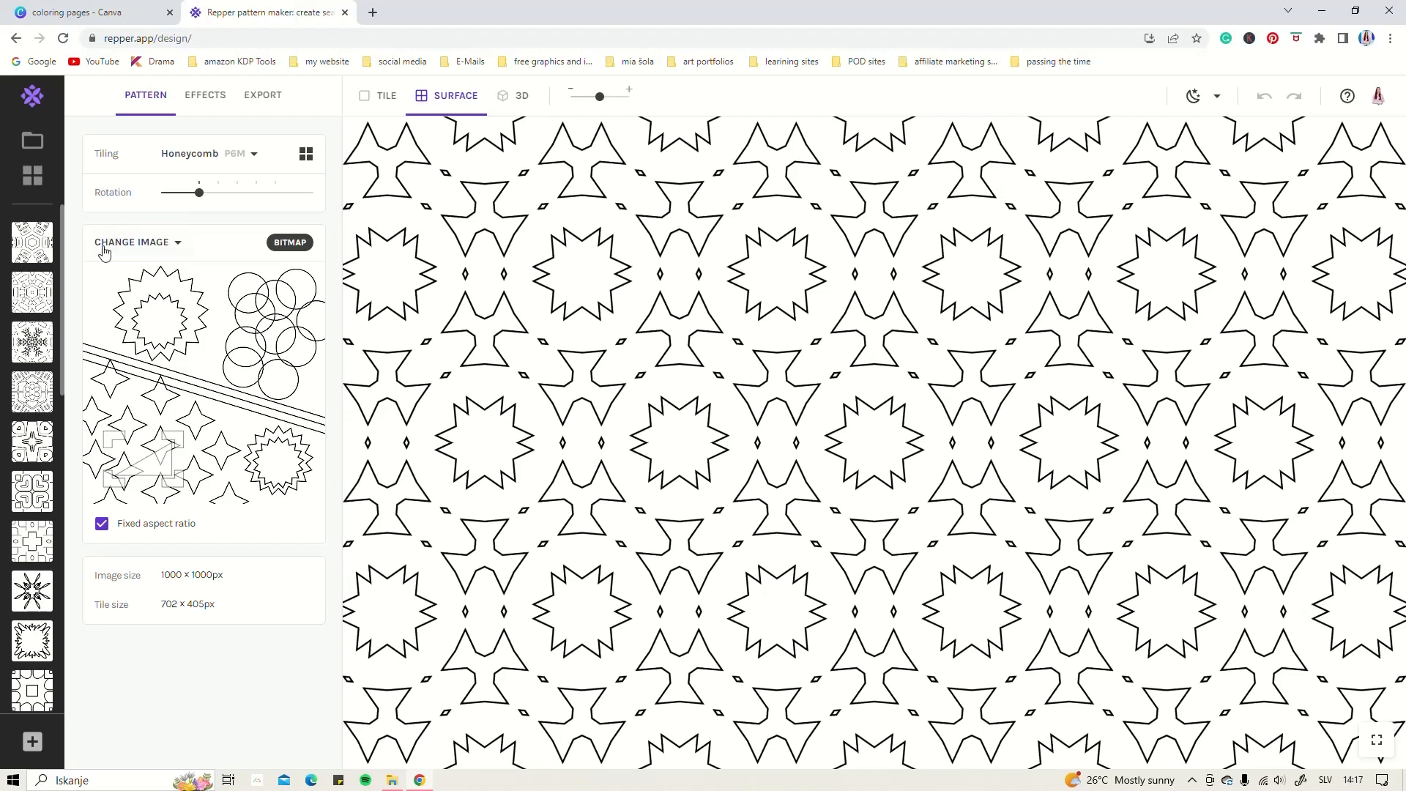
{"action": "left_click", "coordinate": [175, 250]}
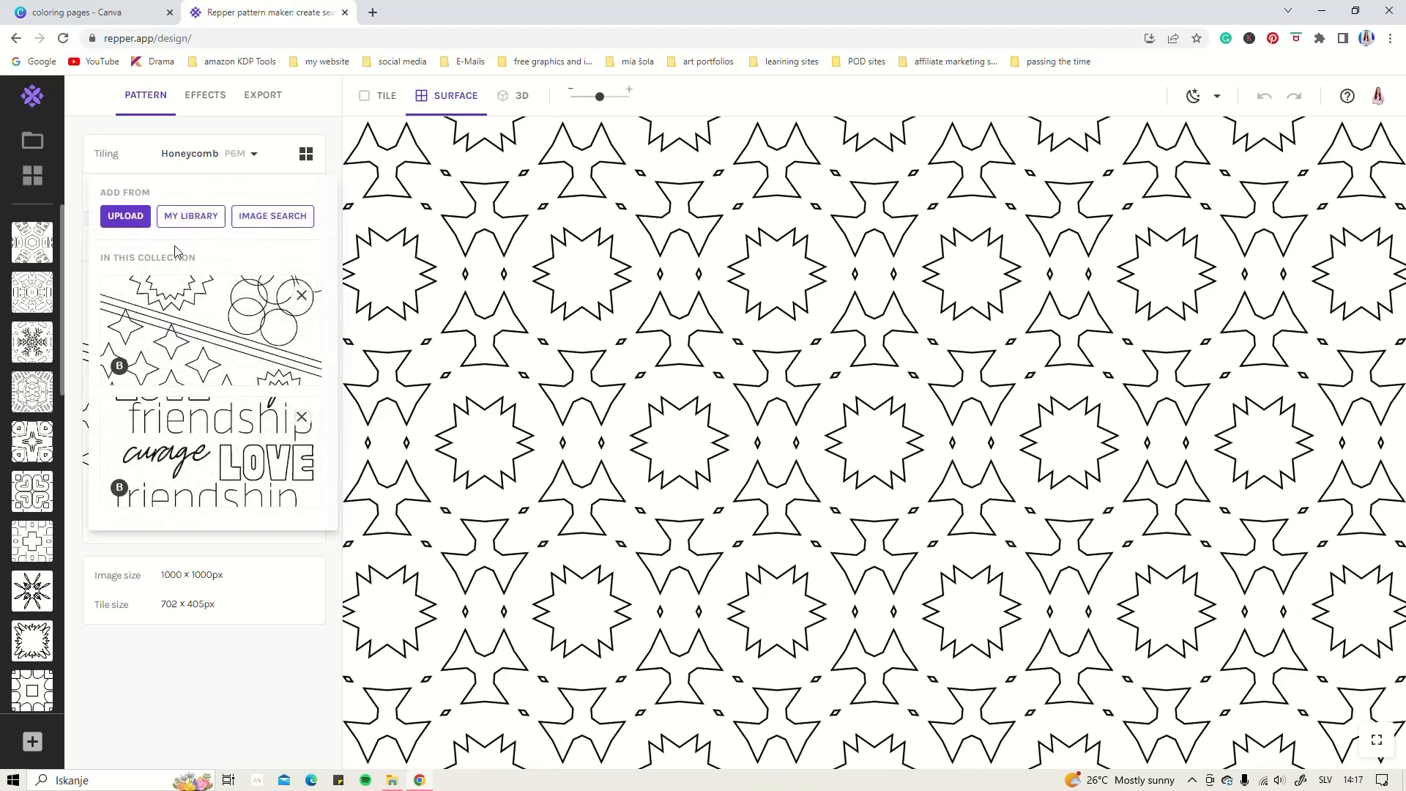
{"action": "left_click", "coordinate": [124, 220]}
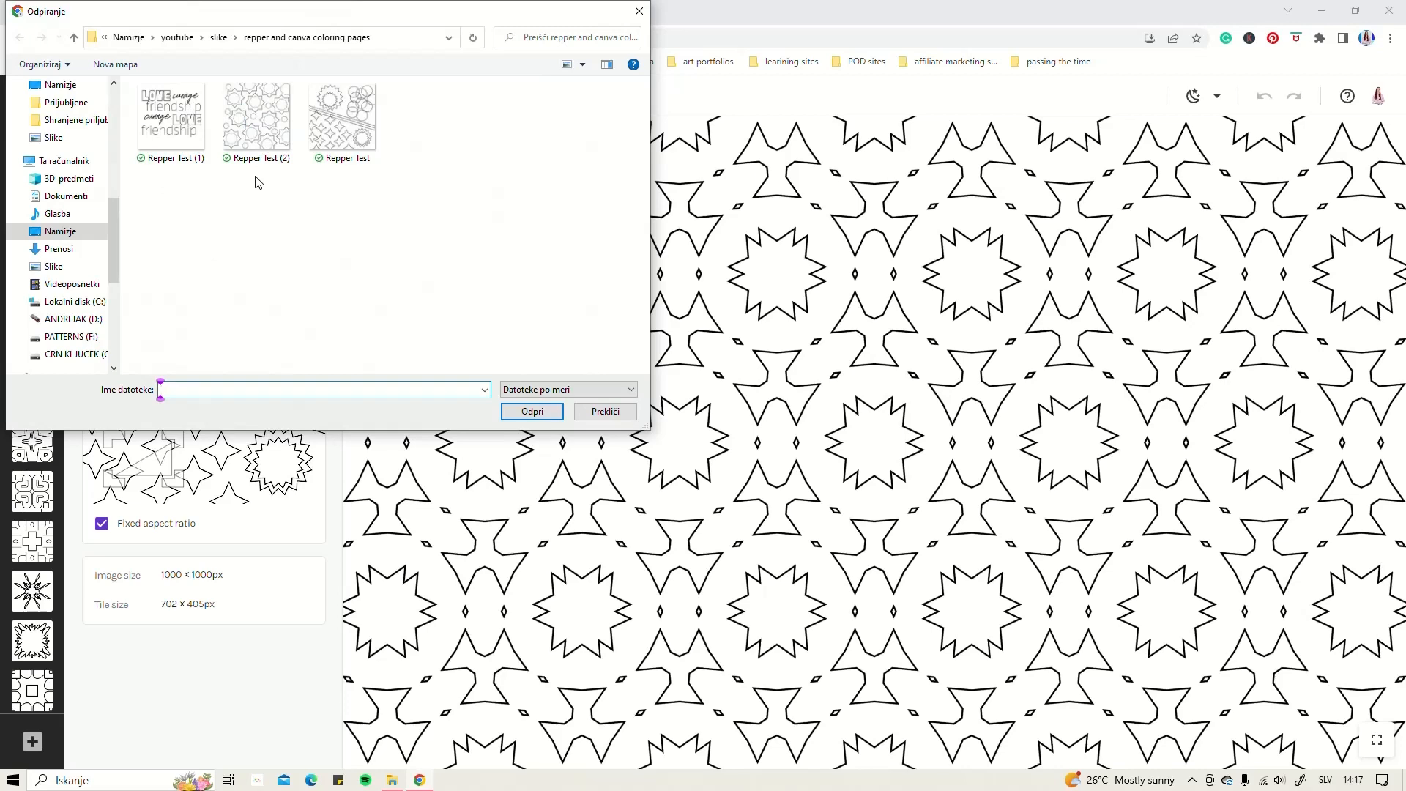
{"action": "left_click", "coordinate": [257, 107]}
{"action": "left_click", "coordinate": [523, 414]}
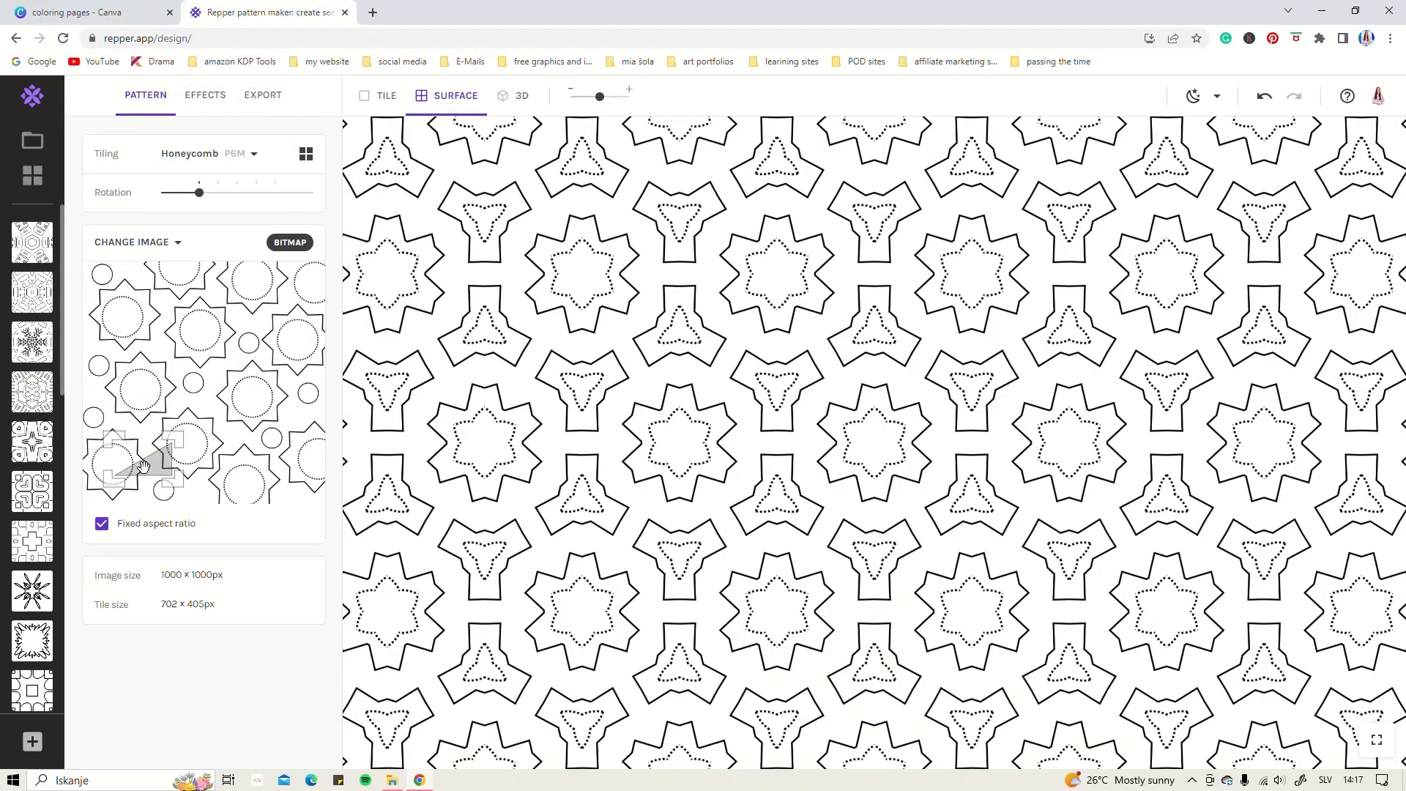
Move the sampling area onto the star near the upper middle of the source image and rotate the pattern to a slant.
{"action": "left_click_drag", "start_coordinate": [144, 467], "coordinate": [193, 314]}
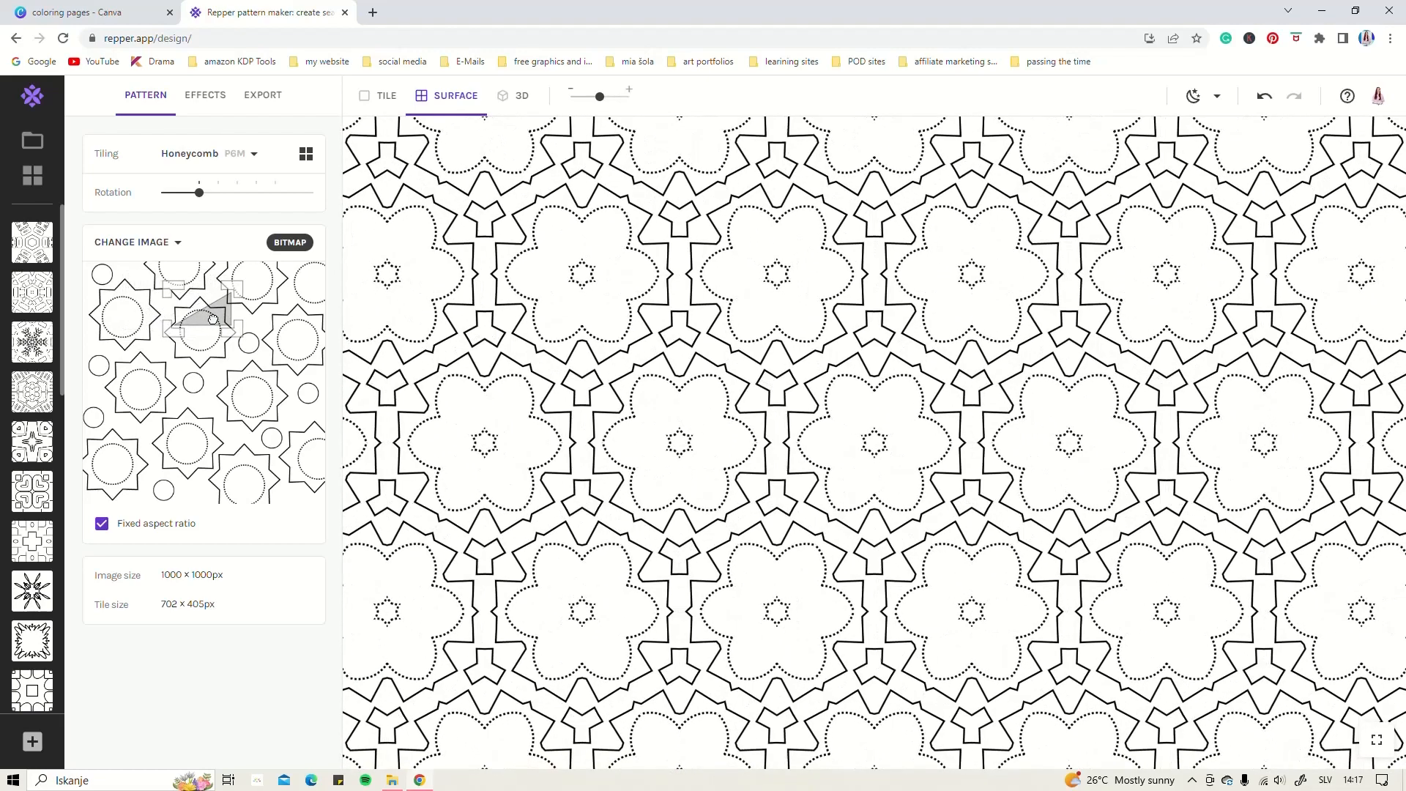
{"action": "mouse_move", "coordinate": [204, 194]}
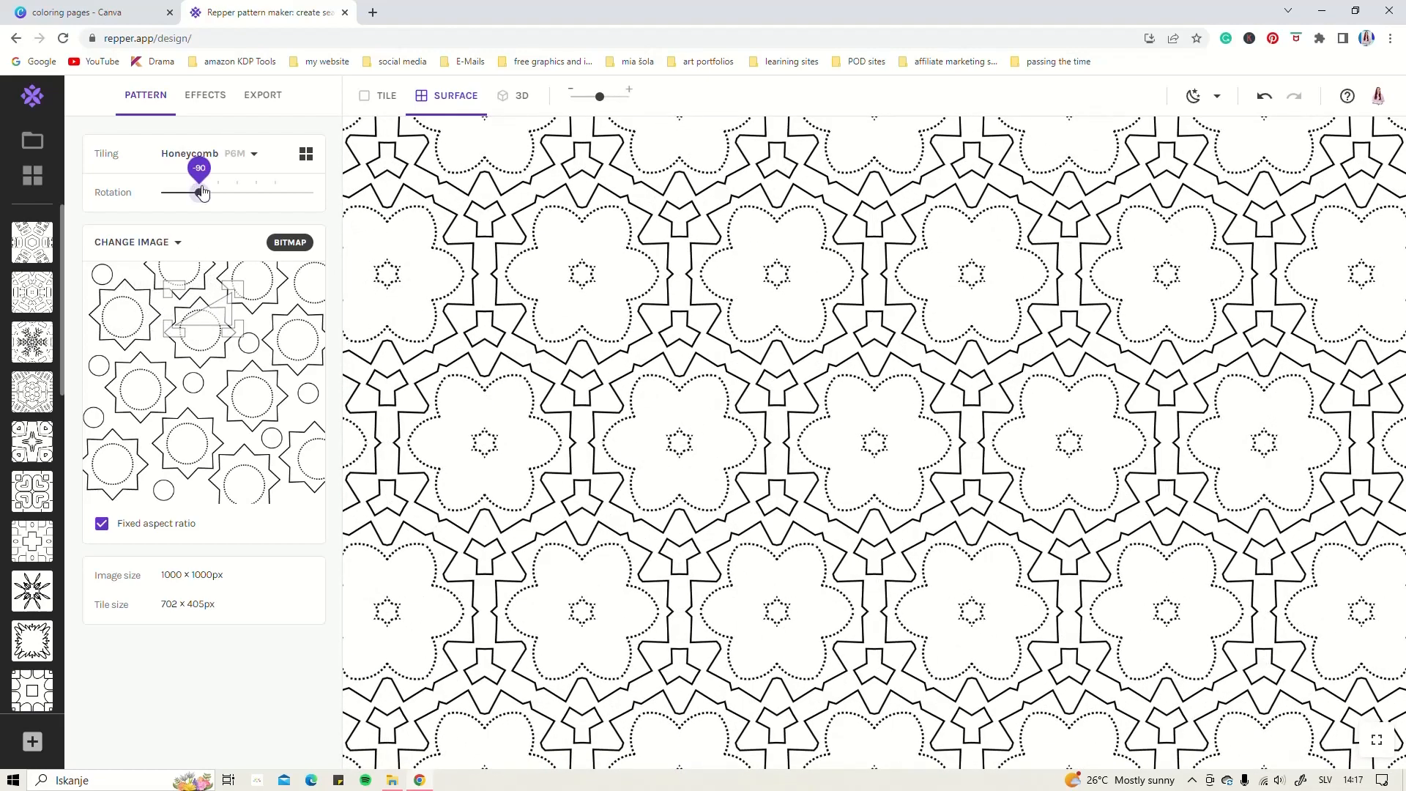
{"action": "left_click", "coordinate": [243, 193]}
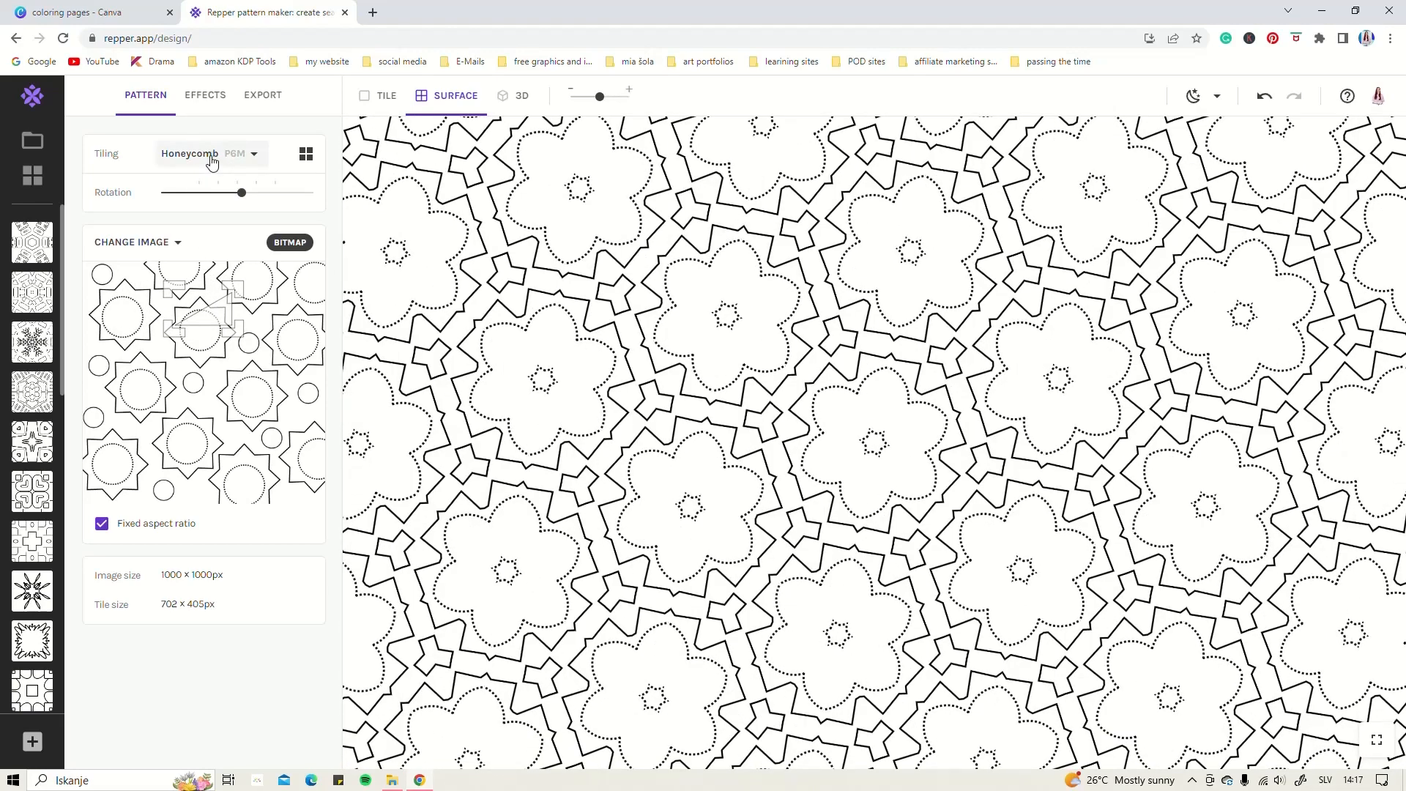
Change the tiling to Pyramid and shift the sampling area to span the upper-middle star and the small circle beside it.
{"action": "left_click", "coordinate": [213, 161]}
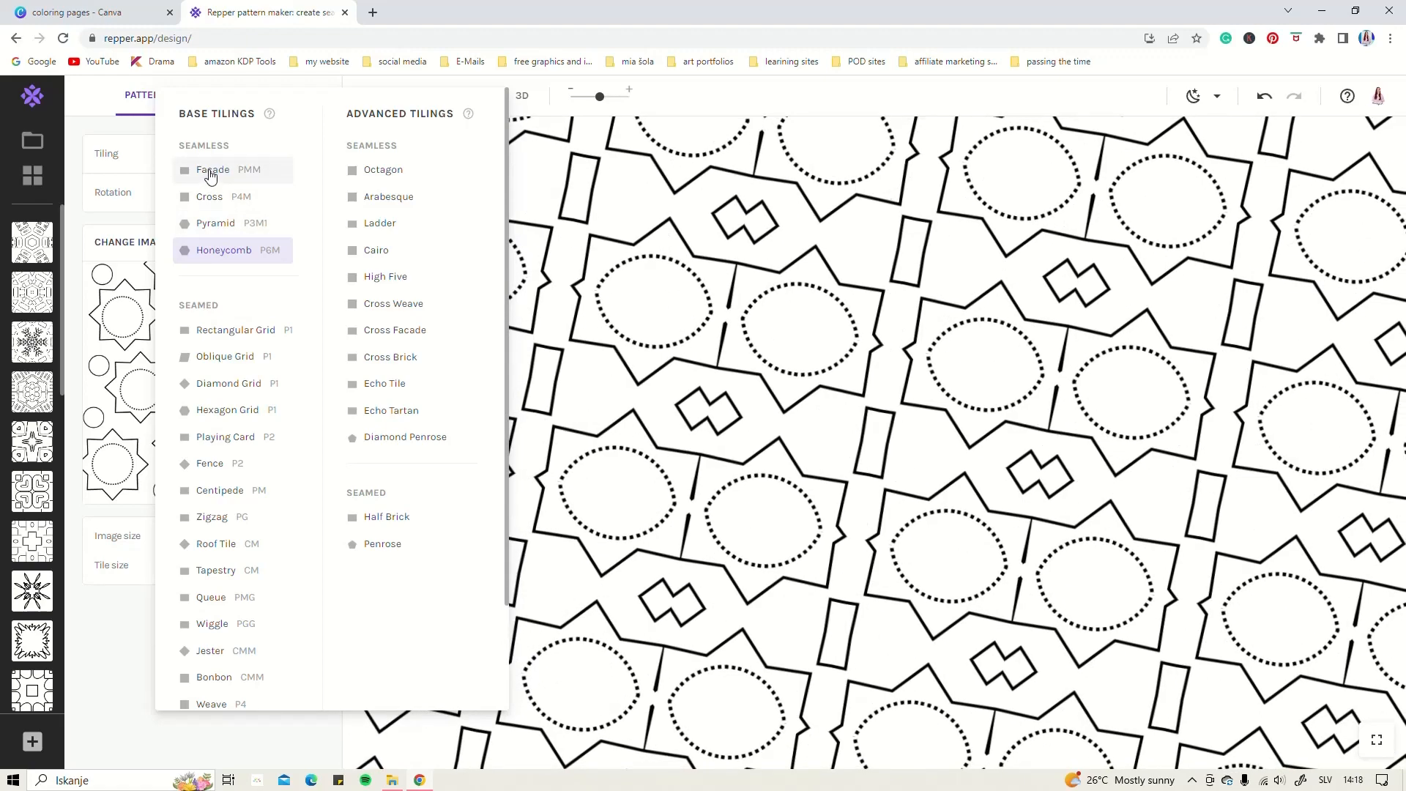
{"action": "left_click", "coordinate": [212, 223]}
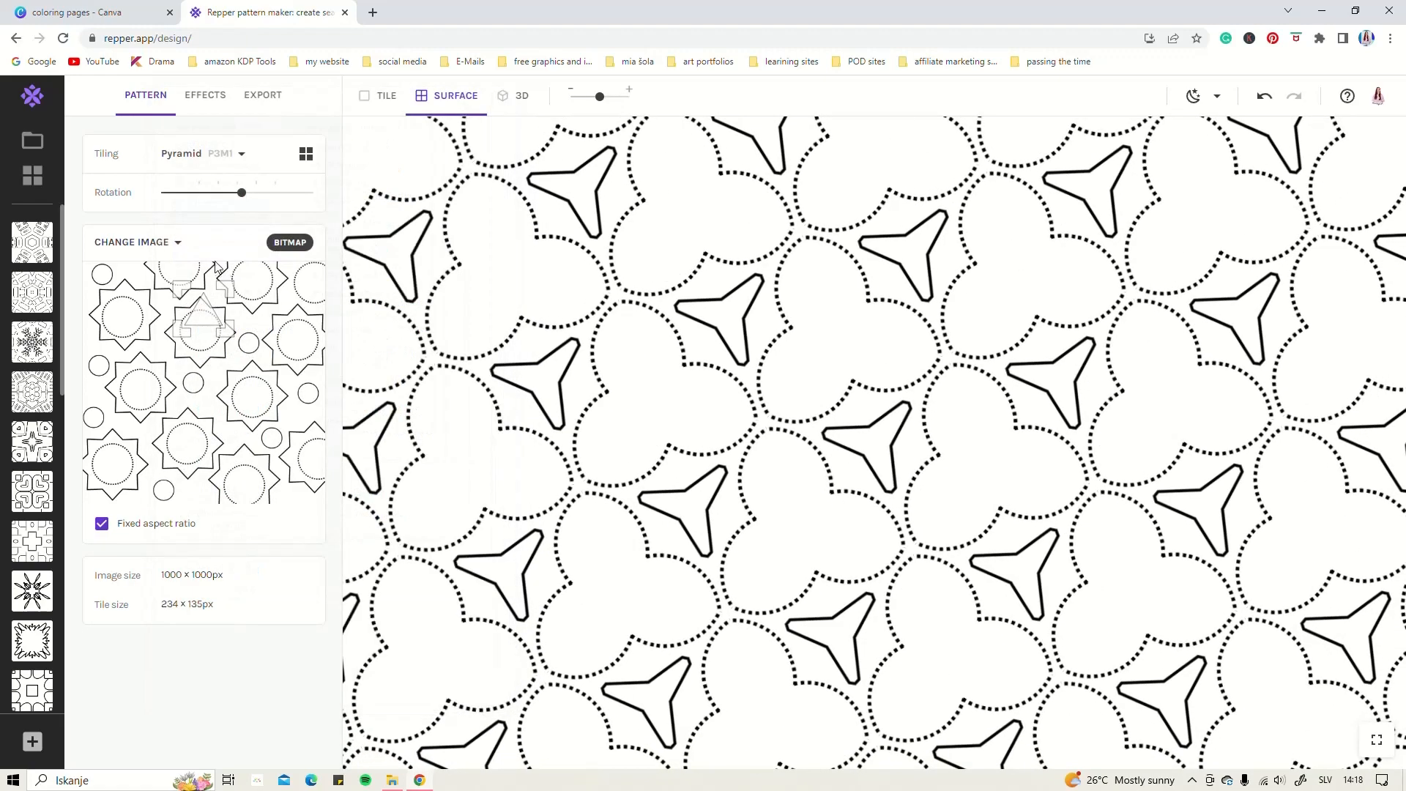
{"action": "mouse_move", "coordinate": [223, 329]}
{"action": "left_mouse_down"}
{"action": "mouse_move", "coordinate": [219, 390]}
{"action": "mouse_move", "coordinate": [293, 496]}
{"action": "mouse_move", "coordinate": [271, 440]}
{"action": "mouse_move", "coordinate": [203, 367]}
{"action": "mouse_move", "coordinate": [229, 330]}
{"action": "left_mouse_up"}
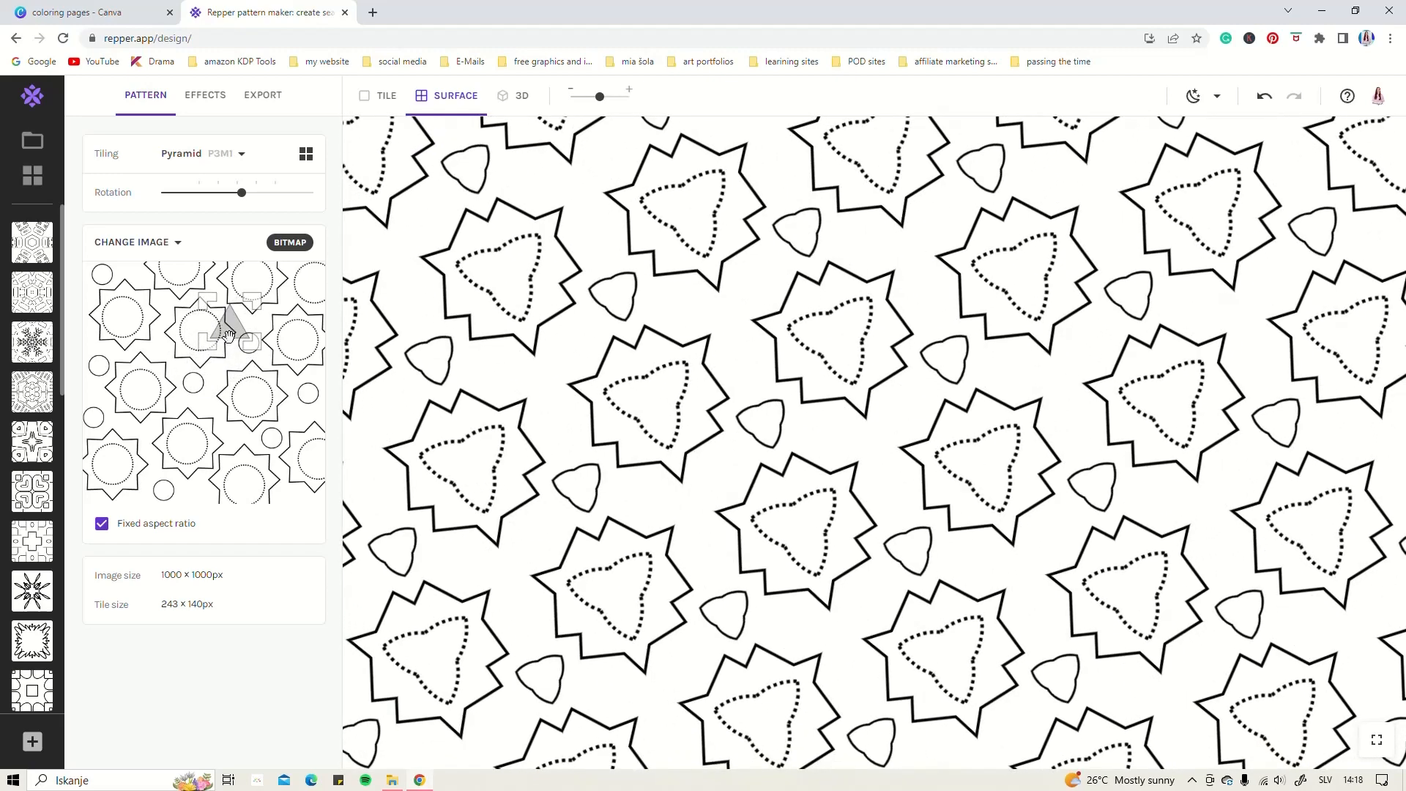
{"action": "scroll", "coordinate": [489, 405], "scroll_direction": "up", "scroll_amount": 3}
{"action": "scroll", "coordinate": [489, 405], "scroll_direction": "down", "scroll_amount": 6}
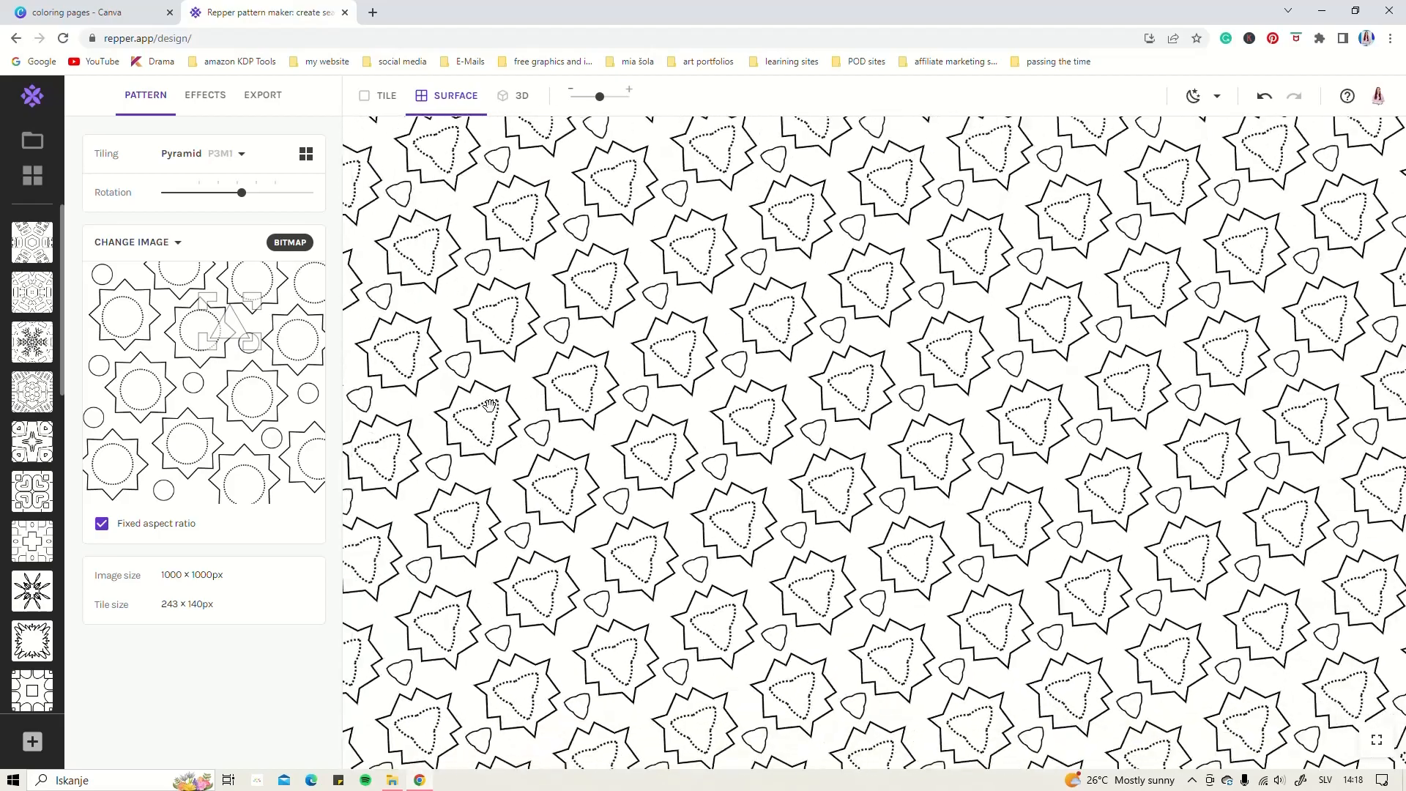
{"action": "scroll", "coordinate": [489, 405], "scroll_direction": "down", "scroll_amount": 3}
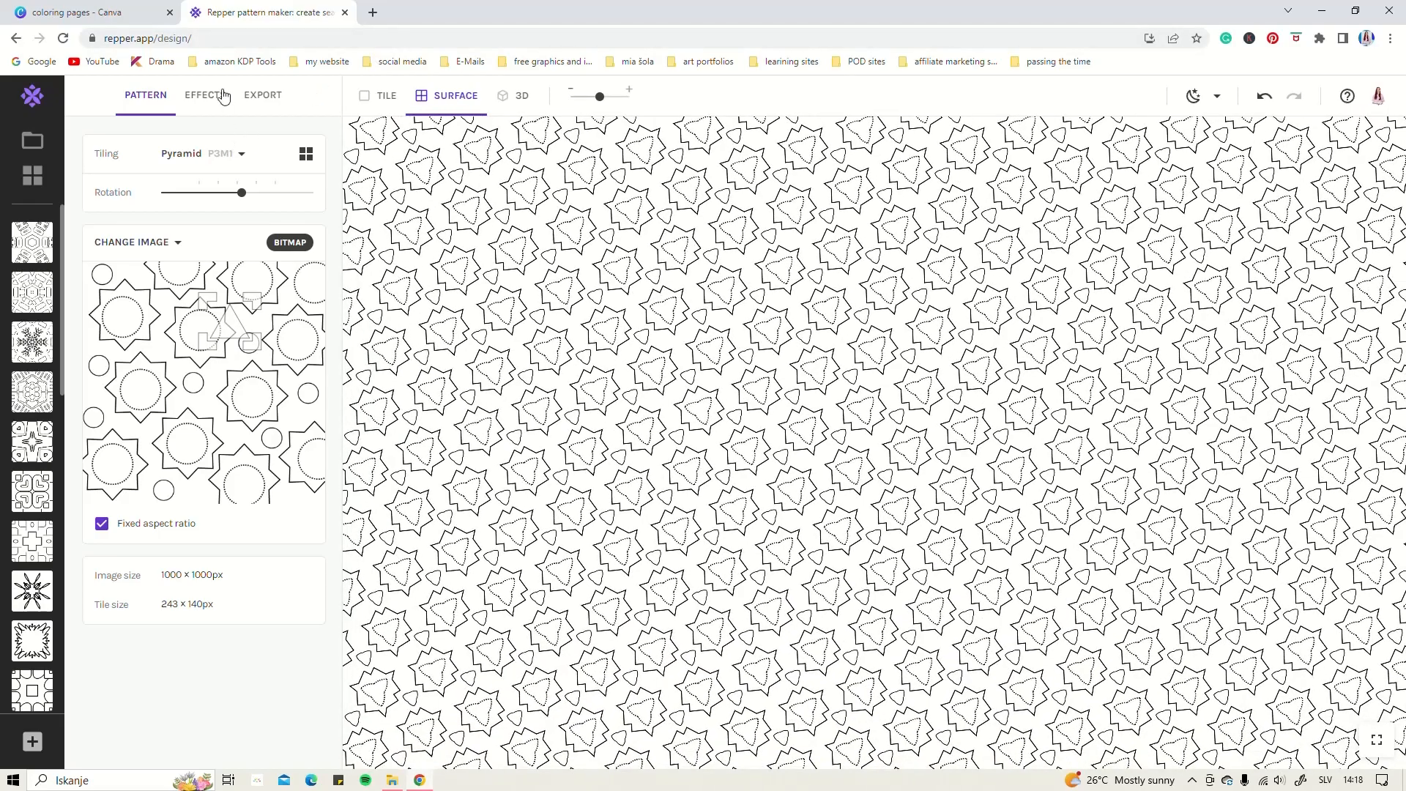
Try a custom surface export size reduced to 550 × 550 pixels, restore Fit preview area, and return to the pattern settings.
{"action": "left_click", "coordinate": [268, 99]}
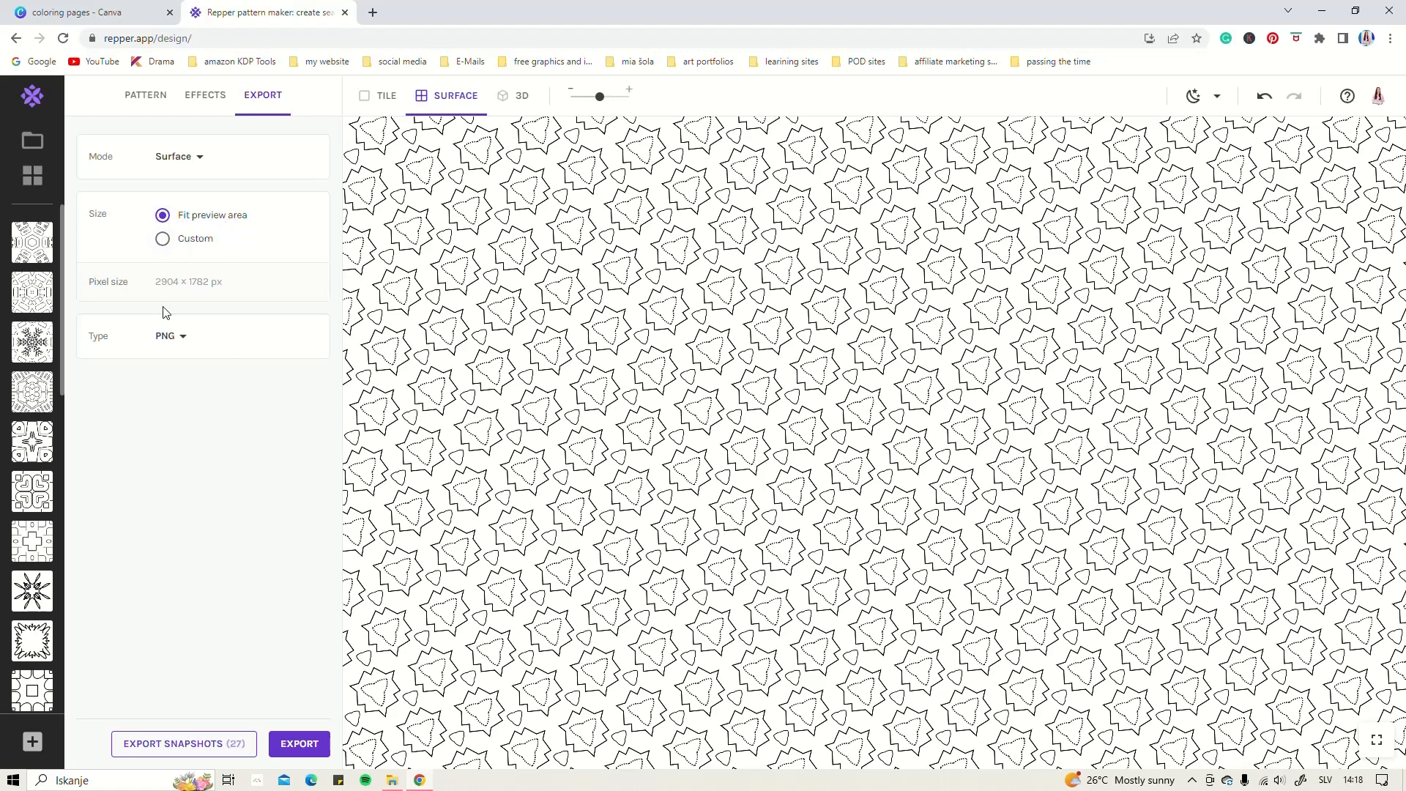
{"action": "left_click", "coordinate": [163, 240]}
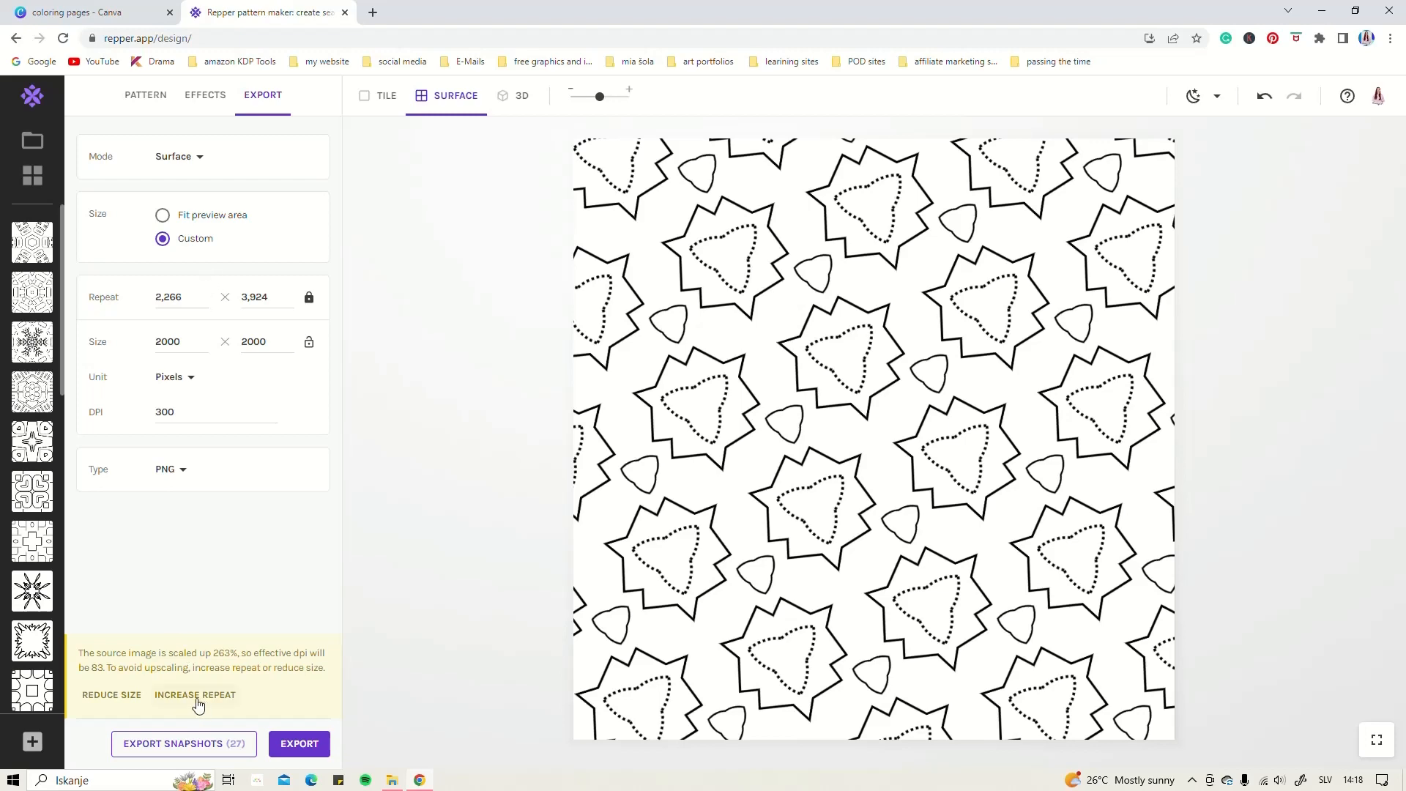
{"action": "left_click", "coordinate": [114, 699]}
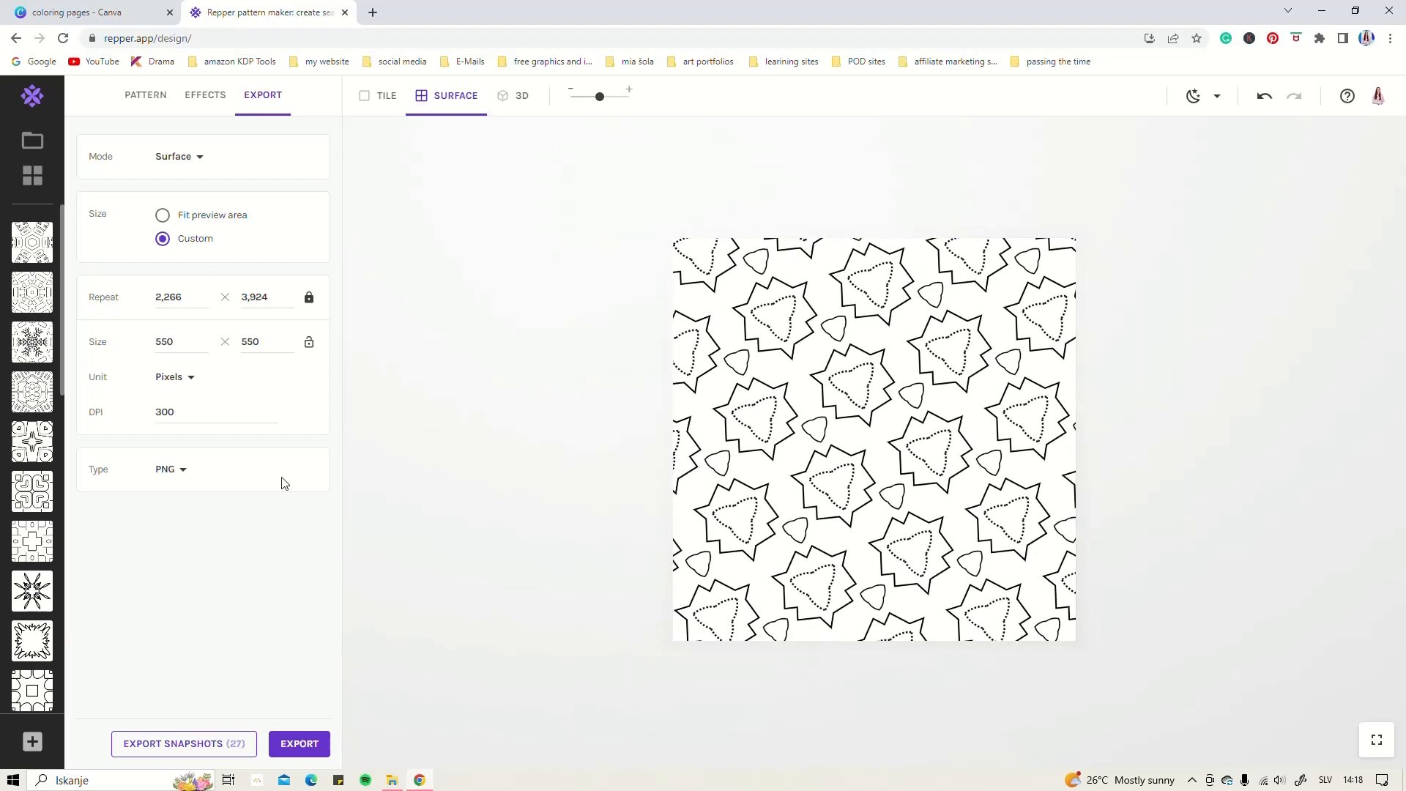
{"action": "left_click", "coordinate": [162, 217]}
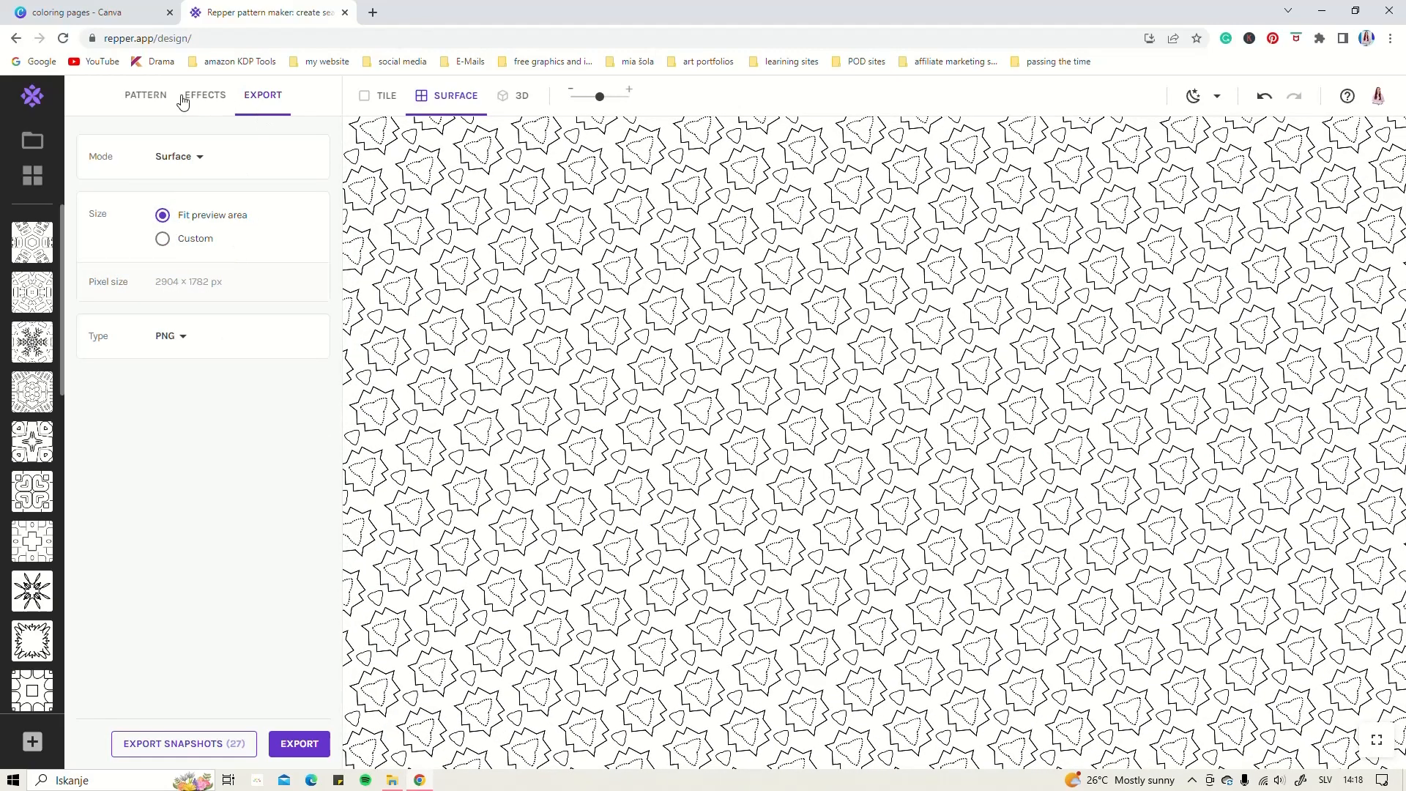
{"action": "left_click", "coordinate": [156, 101]}
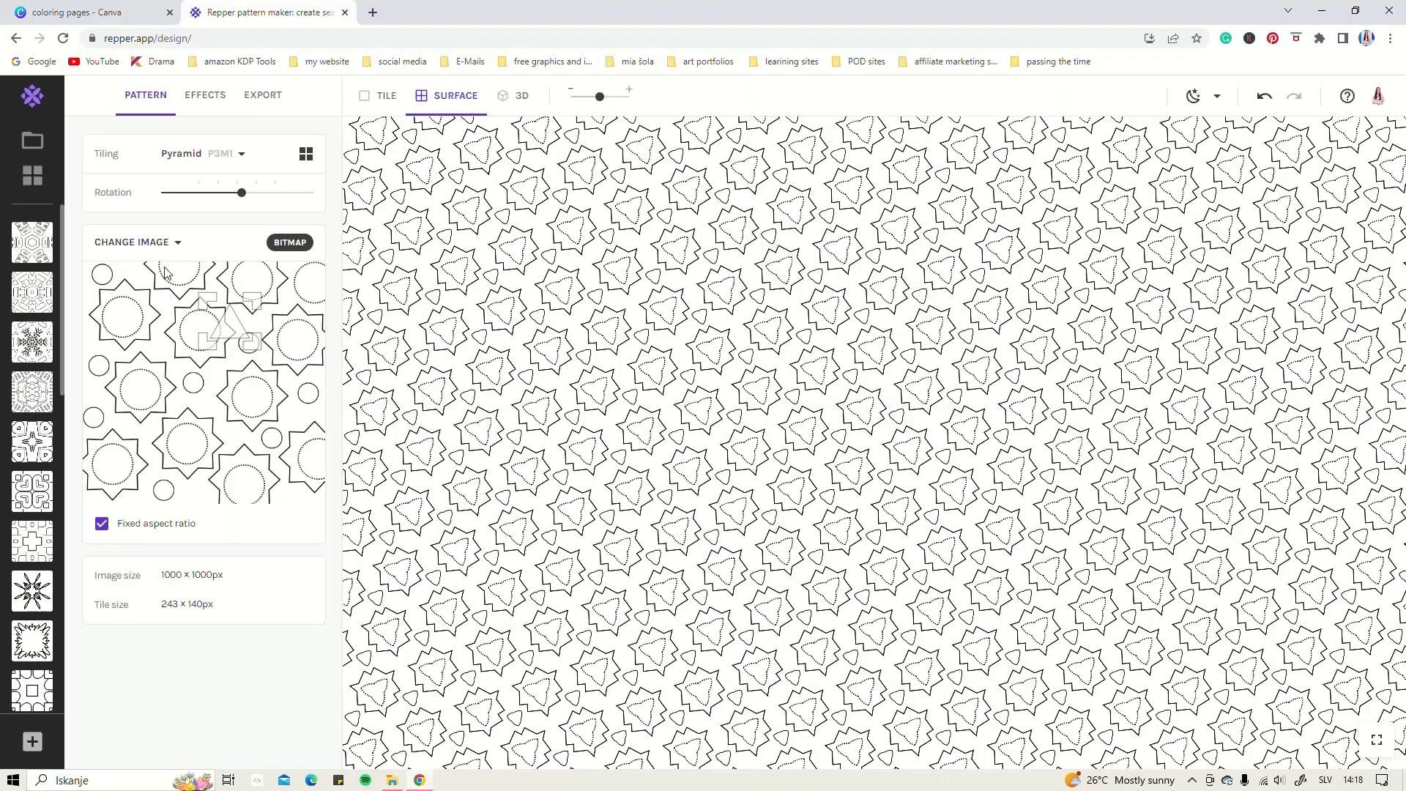
Enlarge the sampling area over the upper-middle star and set a custom surface export size of 2000 × 2000 pixels.
{"action": "mouse_move", "coordinate": [202, 342]}
{"action": "left_mouse_down"}
{"action": "mouse_move", "coordinate": [184, 360]}
{"action": "mouse_move", "coordinate": [207, 346]}
{"action": "mouse_move", "coordinate": [216, 359]}
{"action": "mouse_move", "coordinate": [187, 359]}
{"action": "left_mouse_up"}
{"action": "left_click", "coordinate": [262, 110]}
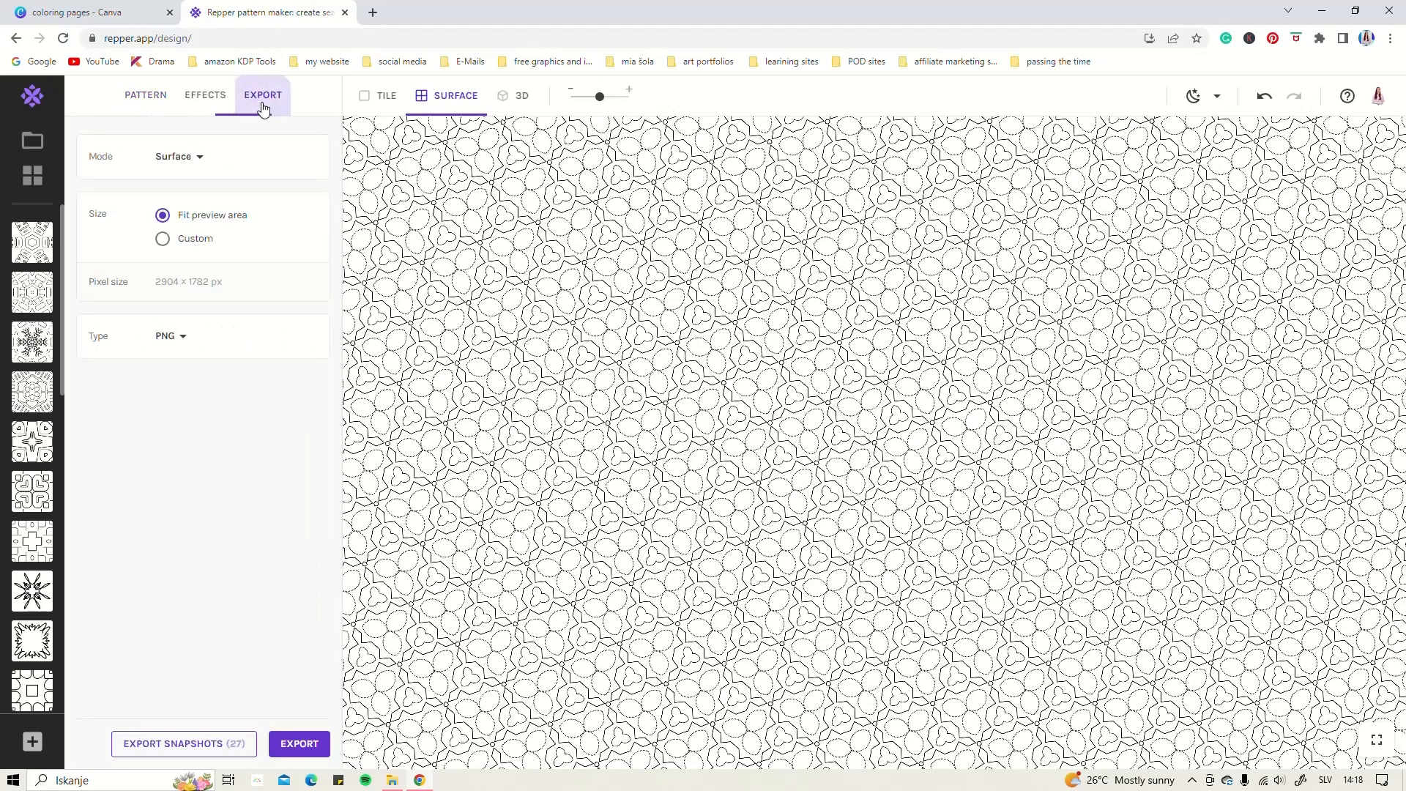
{"action": "left_click", "coordinate": [162, 240]}
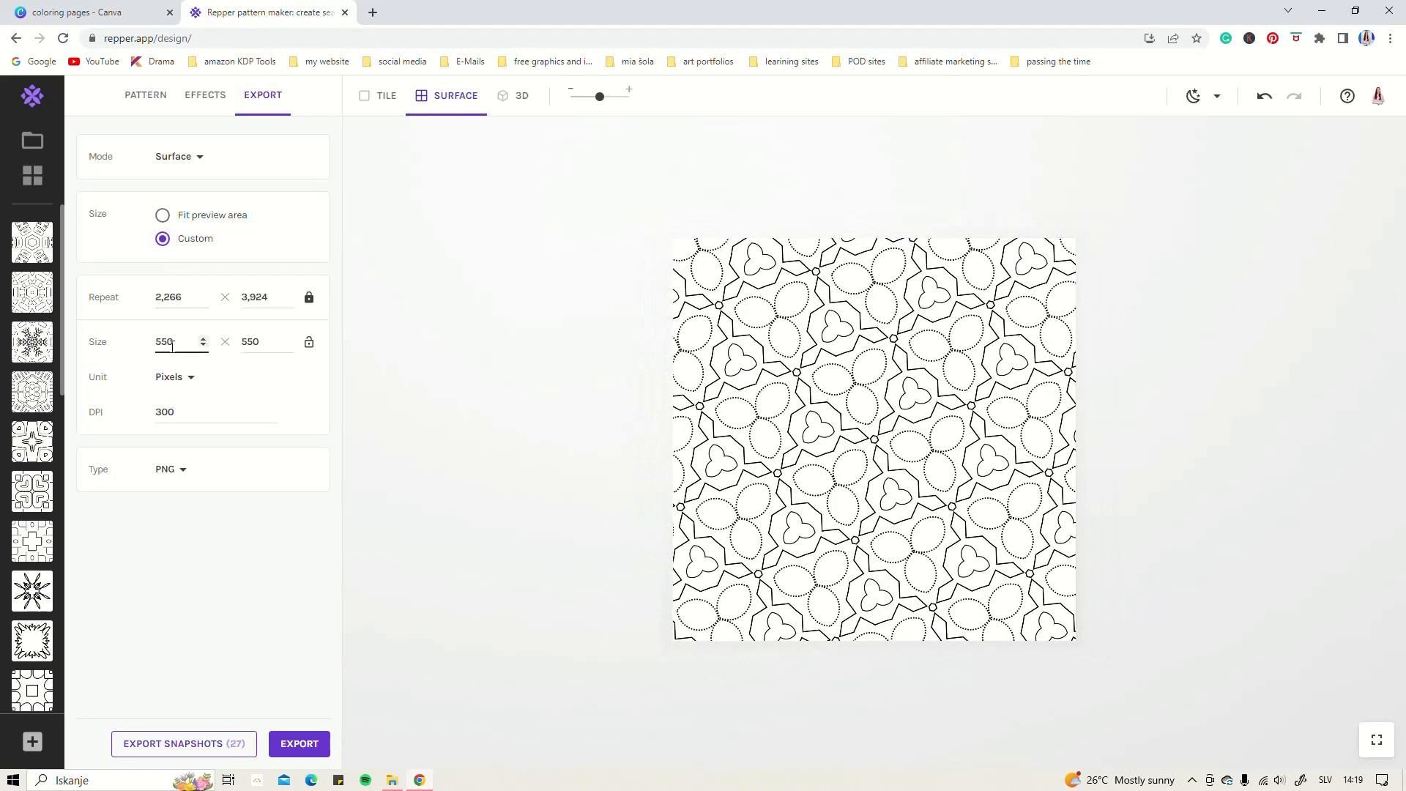
{"action": "left_click_drag", "start_coordinate": [173, 342], "coordinate": [144, 345]}
{"action": "type", "text": "2000"}
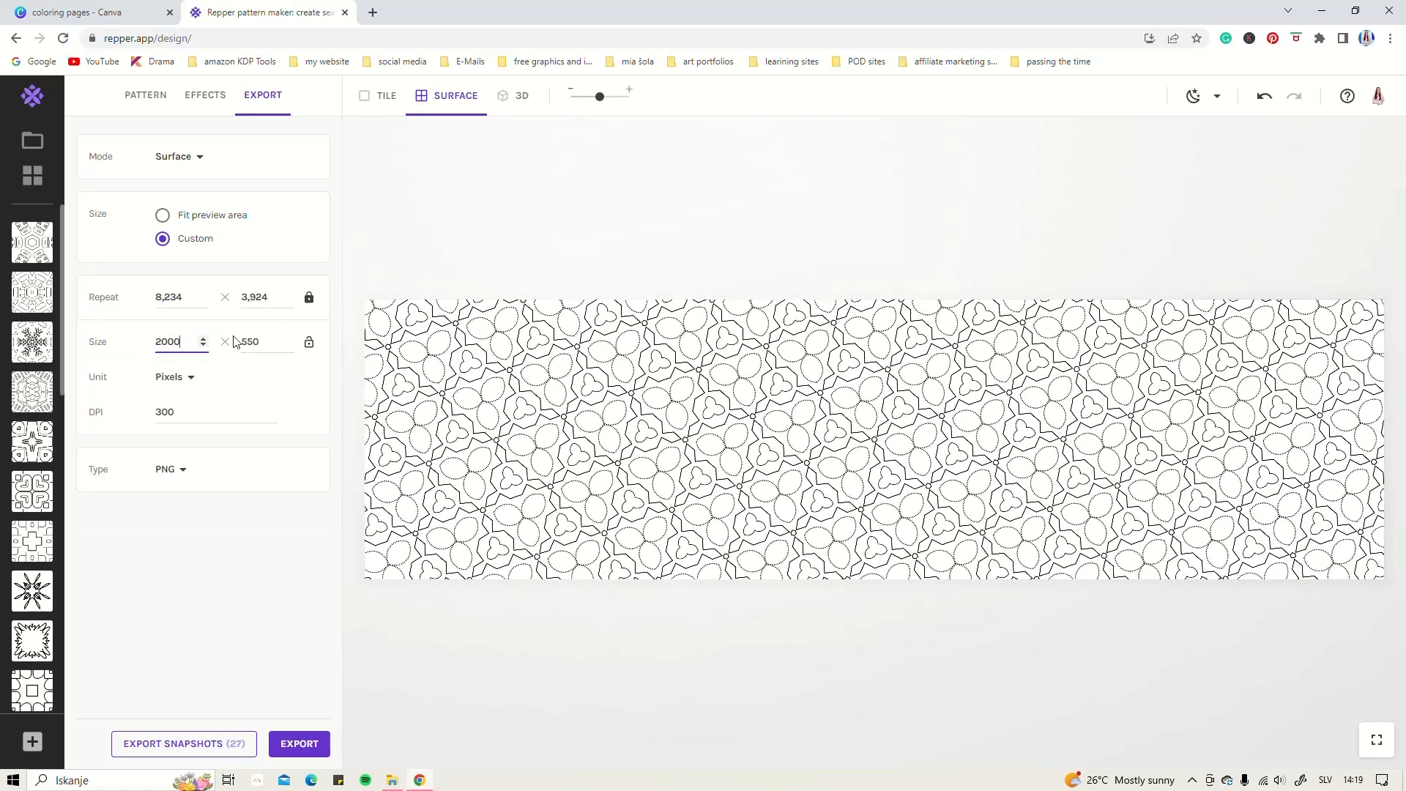
{"action": "type", "text": "2000"}
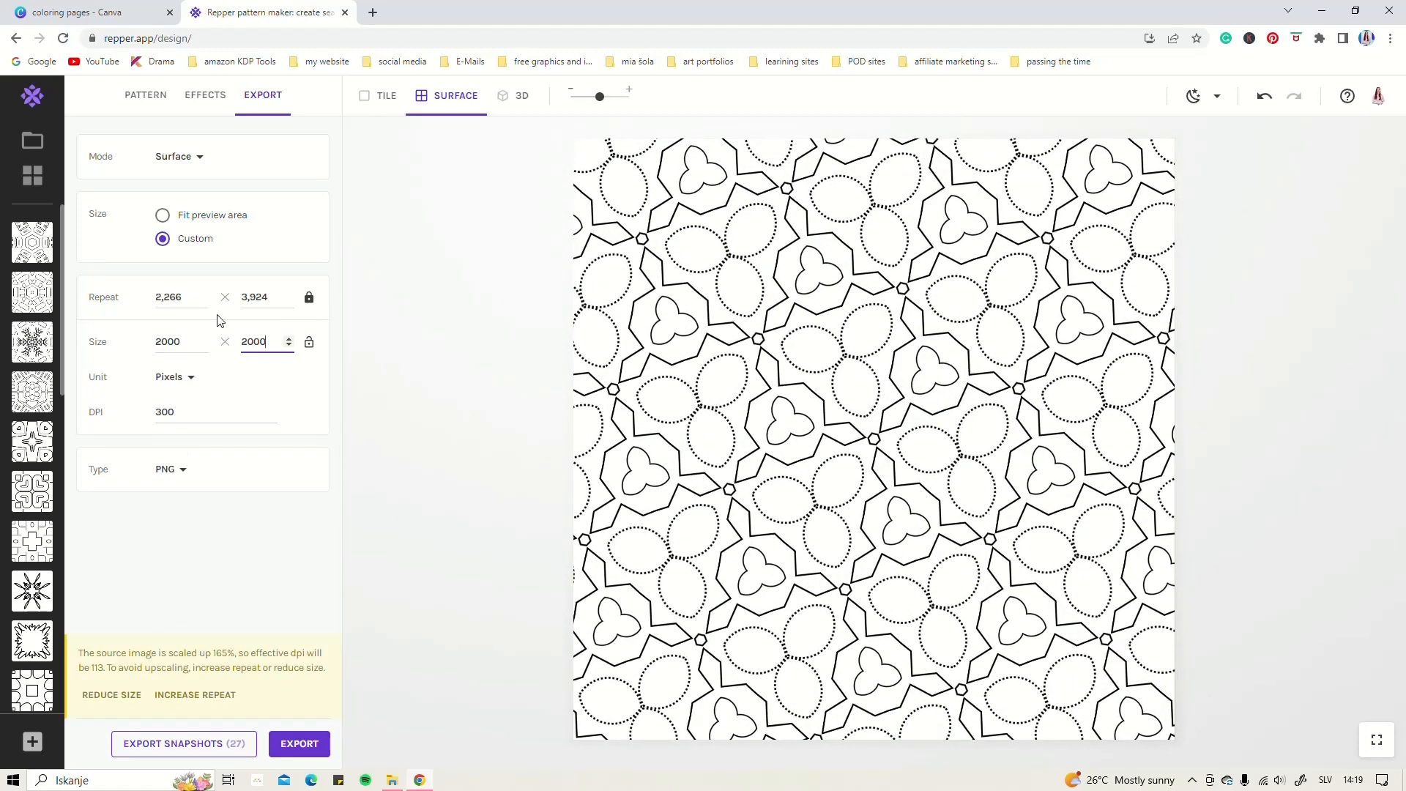
Increase the surface export's repeat to 6,12 × 10,6 with the proportions locked.
{"action": "left_click", "coordinate": [288, 294]}
{"action": "left_click", "coordinate": [287, 295]}
{"action": "left_click", "coordinate": [288, 294]}
{"action": "left_click", "coordinate": [288, 294]}
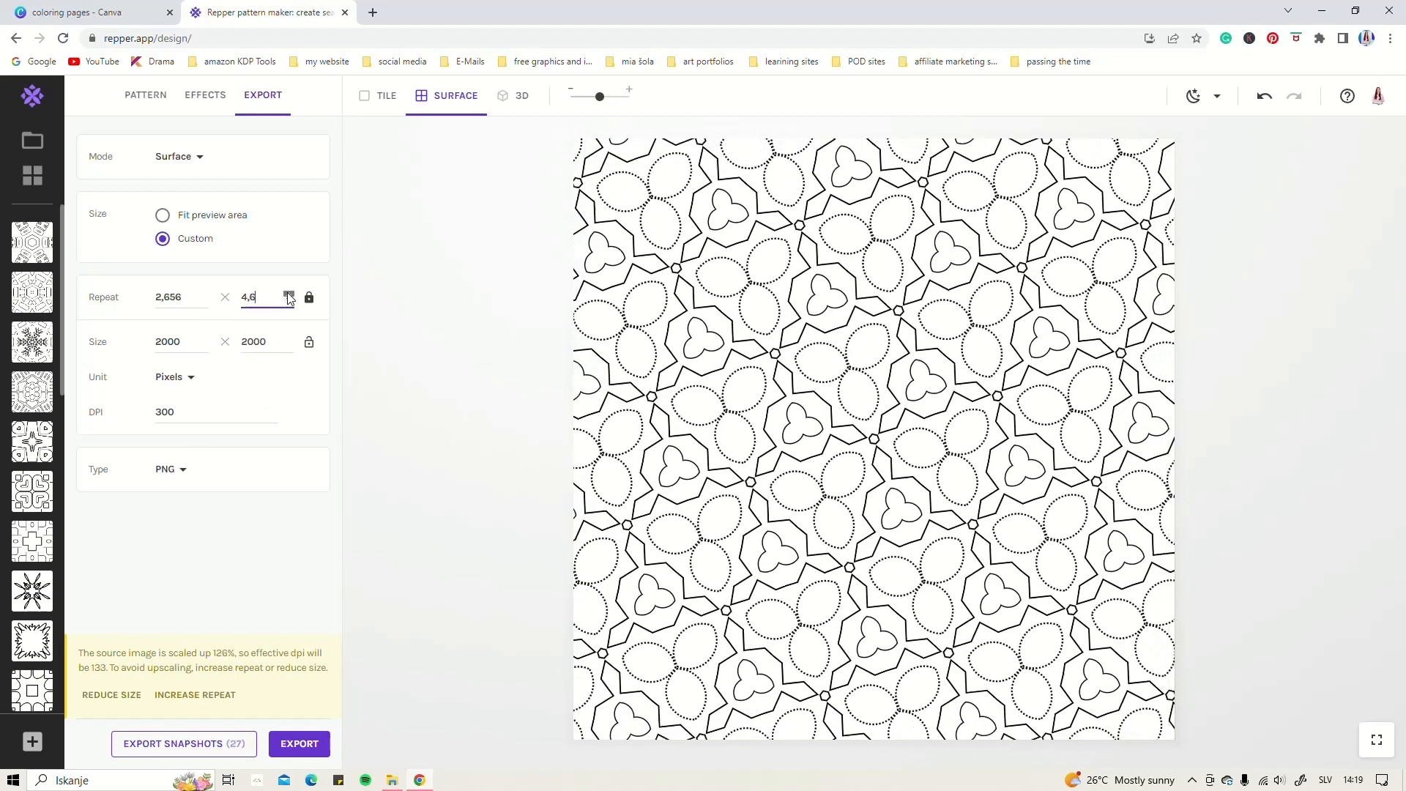
{"action": "left_click", "coordinate": [288, 294]}
{"action": "left_click", "coordinate": [288, 295]}
{"action": "left_click", "coordinate": [287, 295]}
{"action": "left_click", "coordinate": [288, 294]}
{"action": "left_click", "coordinate": [288, 295]}
{"action": "left_click", "coordinate": [288, 294]}
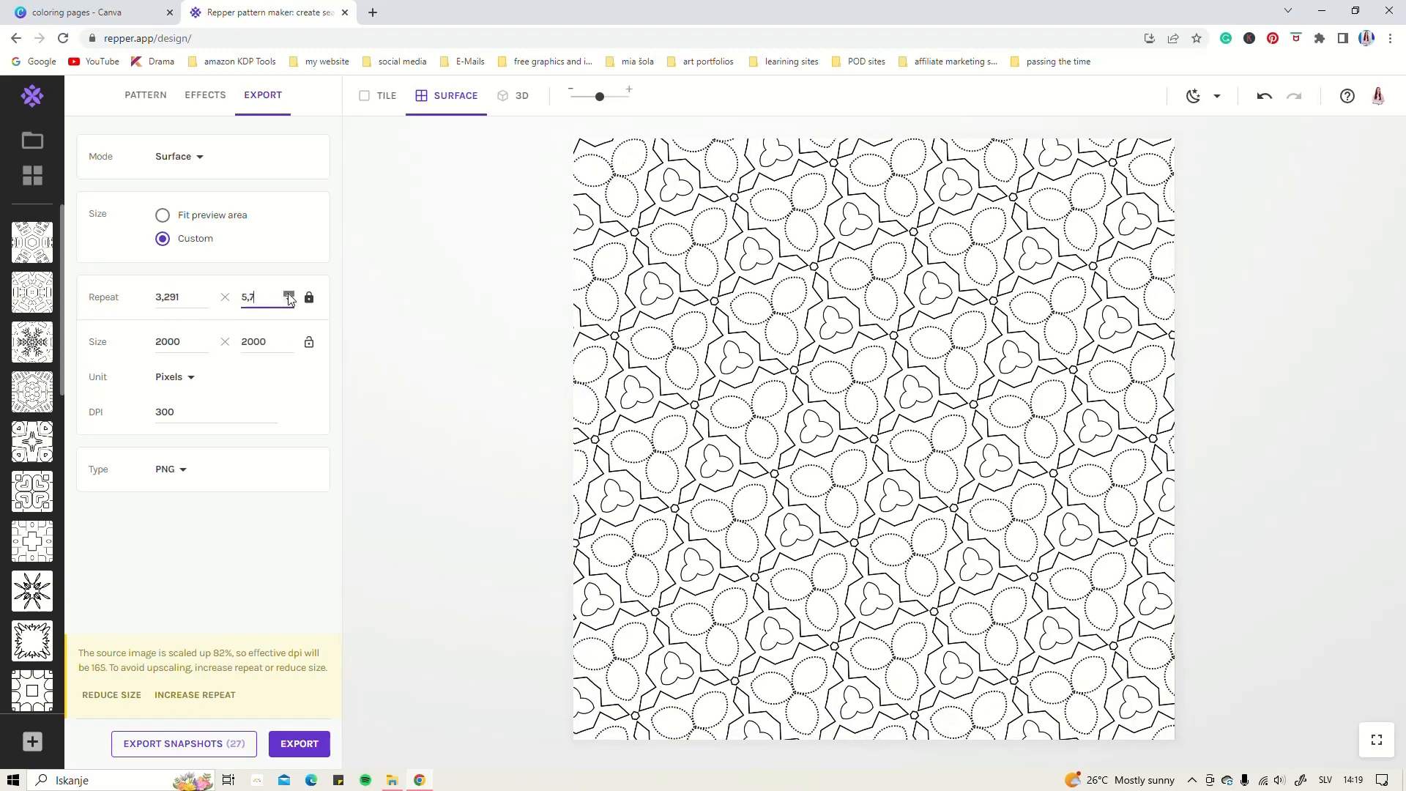
{"action": "left_click", "coordinate": [288, 294]}
{"action": "left_click", "coordinate": [288, 294]}
{"action": "left_click", "coordinate": [288, 294]}
{"action": "left_click", "coordinate": [288, 294]}
{"action": "left_click", "coordinate": [287, 294]}
{"action": "left_click", "coordinate": [287, 295]}
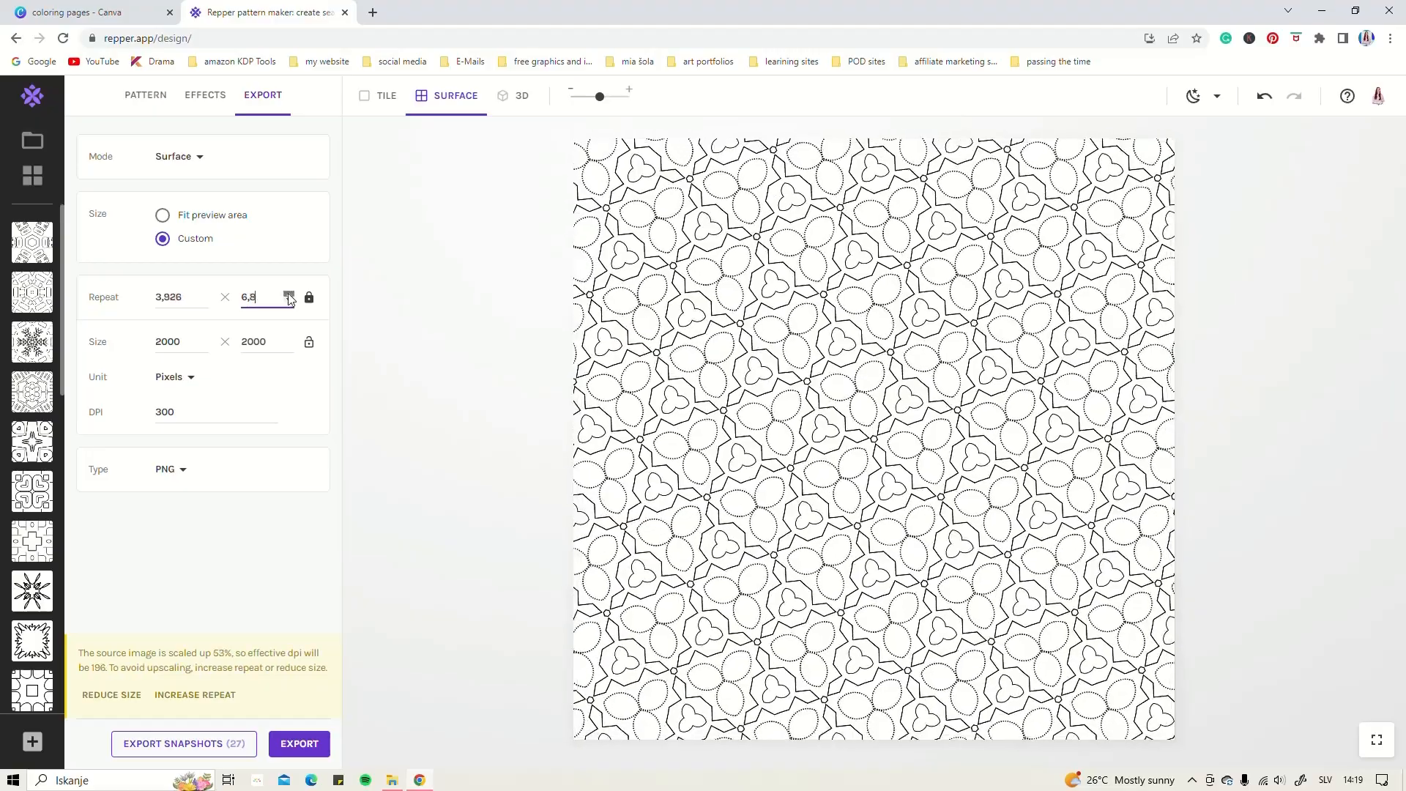
{"action": "left_click", "coordinate": [288, 295]}
{"action": "left_click", "coordinate": [288, 294]}
{"action": "left_click", "coordinate": [288, 294]}
{"action": "left_click", "coordinate": [288, 295]}
{"action": "left_click", "coordinate": [288, 295]}
{"action": "left_click", "coordinate": [288, 294]}
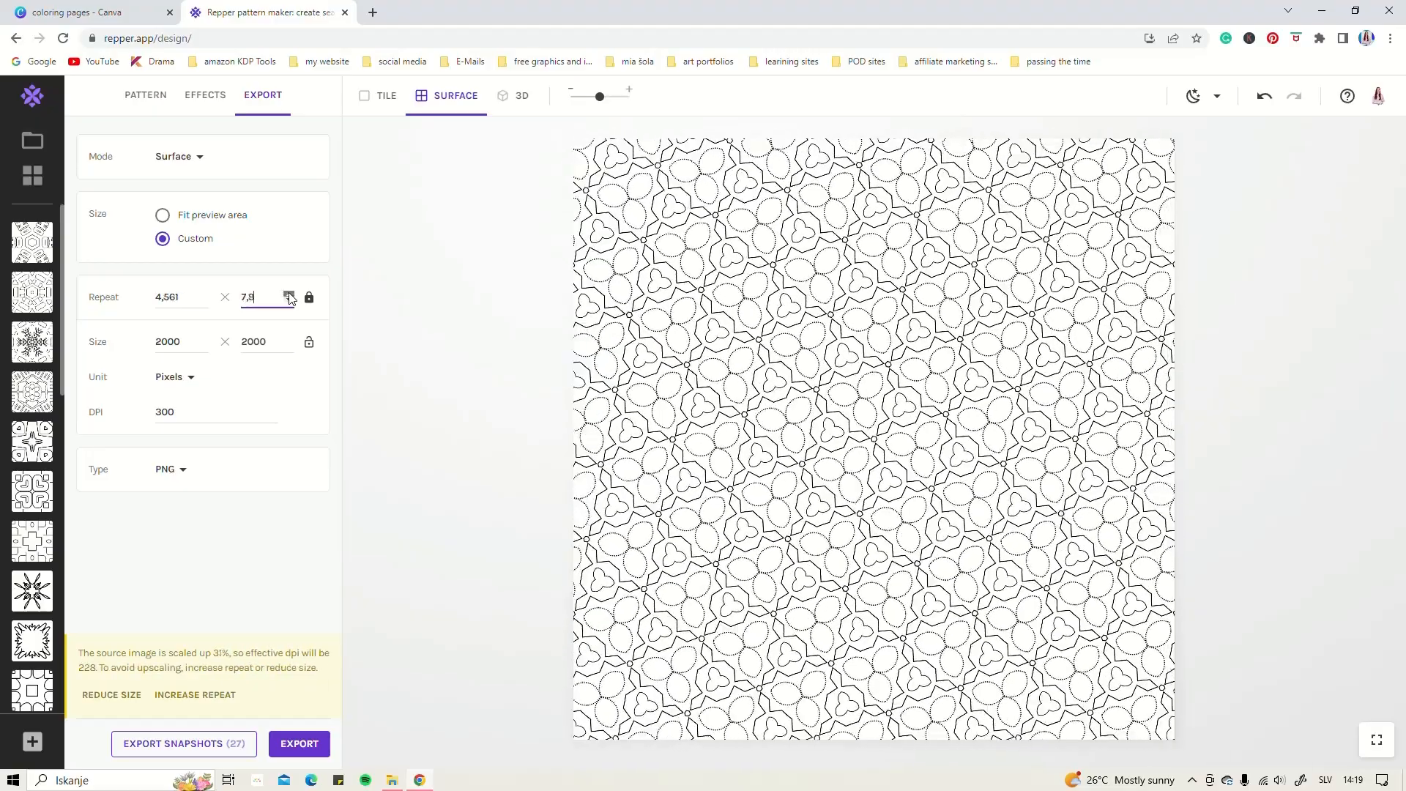
{"action": "left_click", "coordinate": [288, 294]}
{"action": "left_click", "coordinate": [287, 294]}
{"action": "left_click", "coordinate": [287, 294]}
{"action": "left_click", "coordinate": [288, 294]}
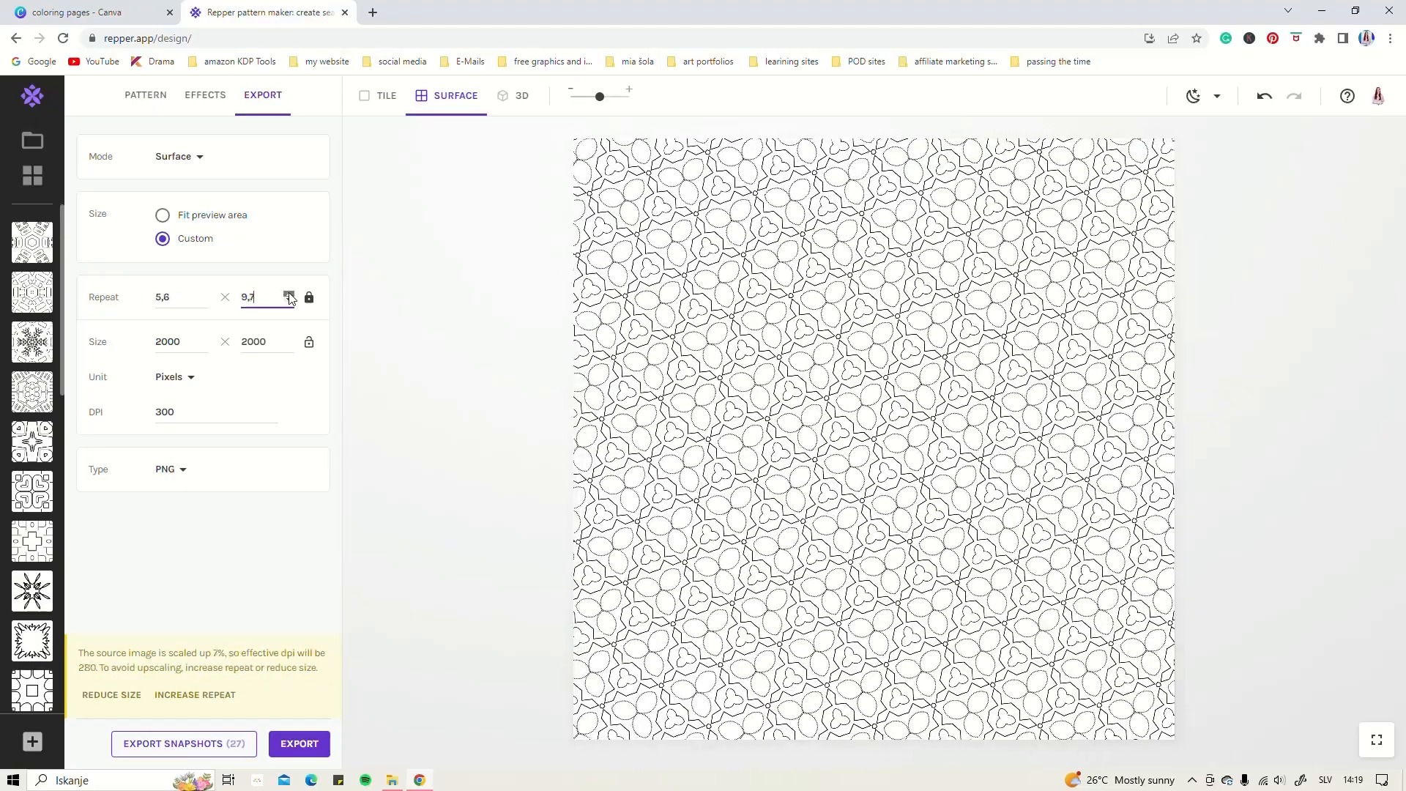
{"action": "left_click", "coordinate": [287, 294]}
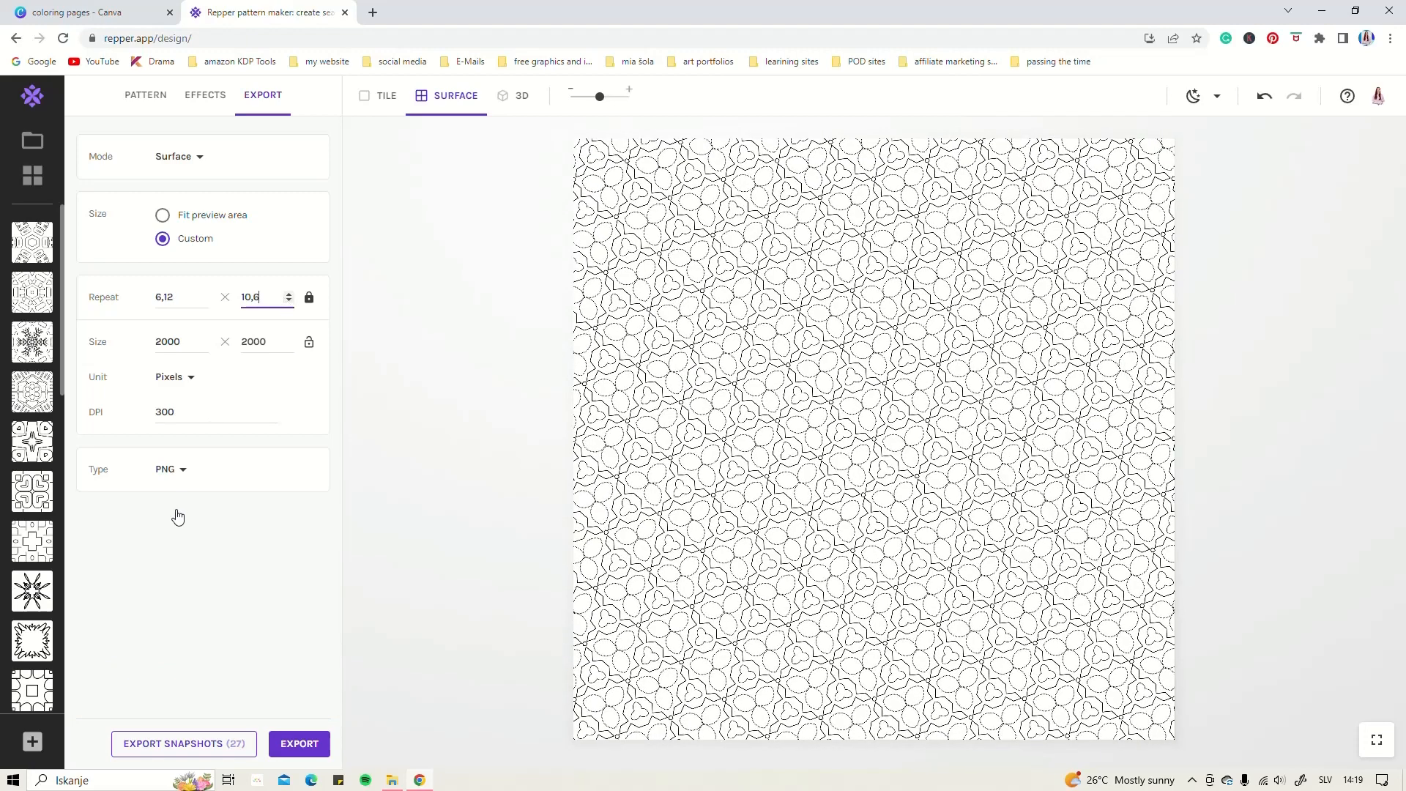
Change the pattern's tiling to Honeycomb and place the sampling area over the dotted circle and outer edge of the upper-middle star.
{"action": "left_click", "coordinate": [155, 104]}
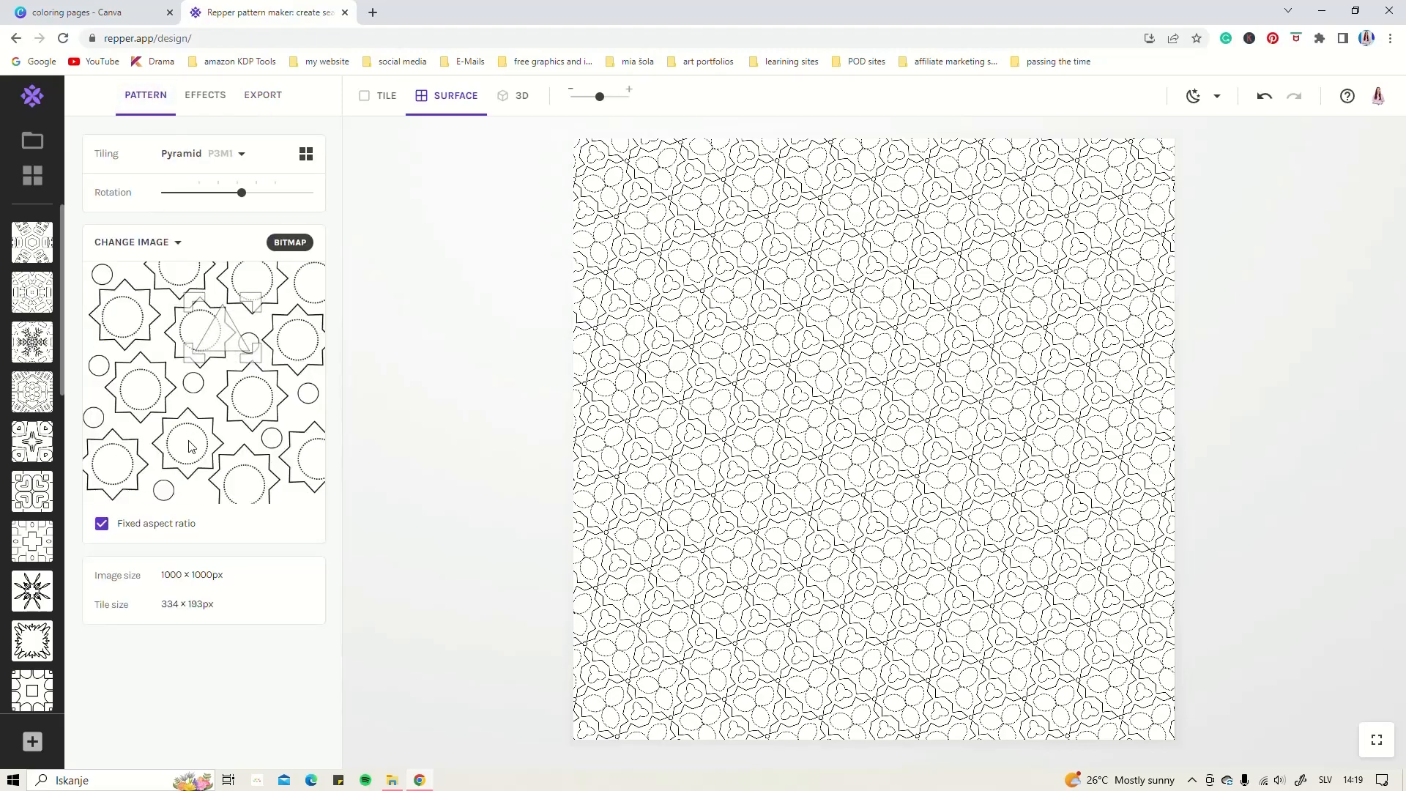
{"action": "left_click_drag", "start_coordinate": [246, 352], "coordinate": [221, 368]}
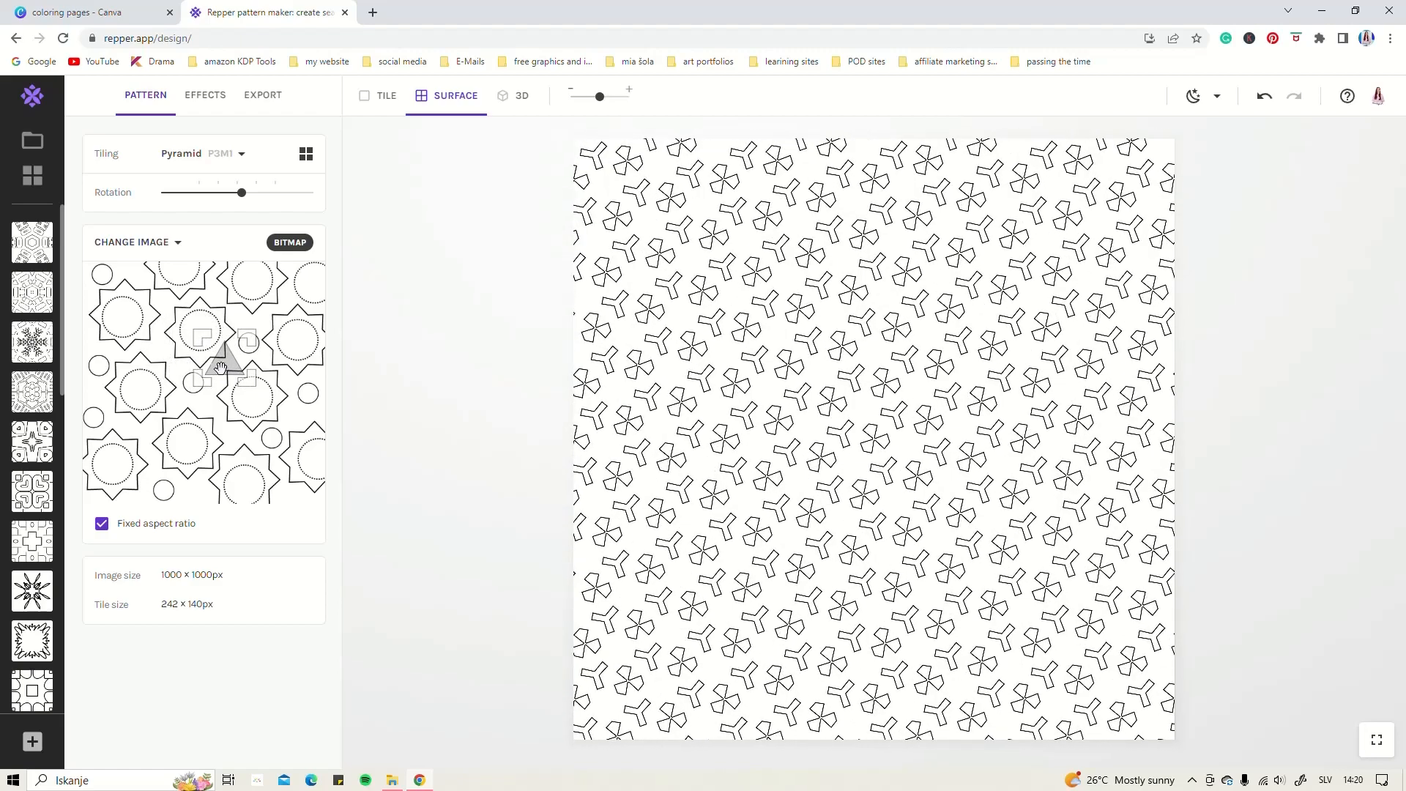
{"action": "left_click", "coordinate": [211, 154]}
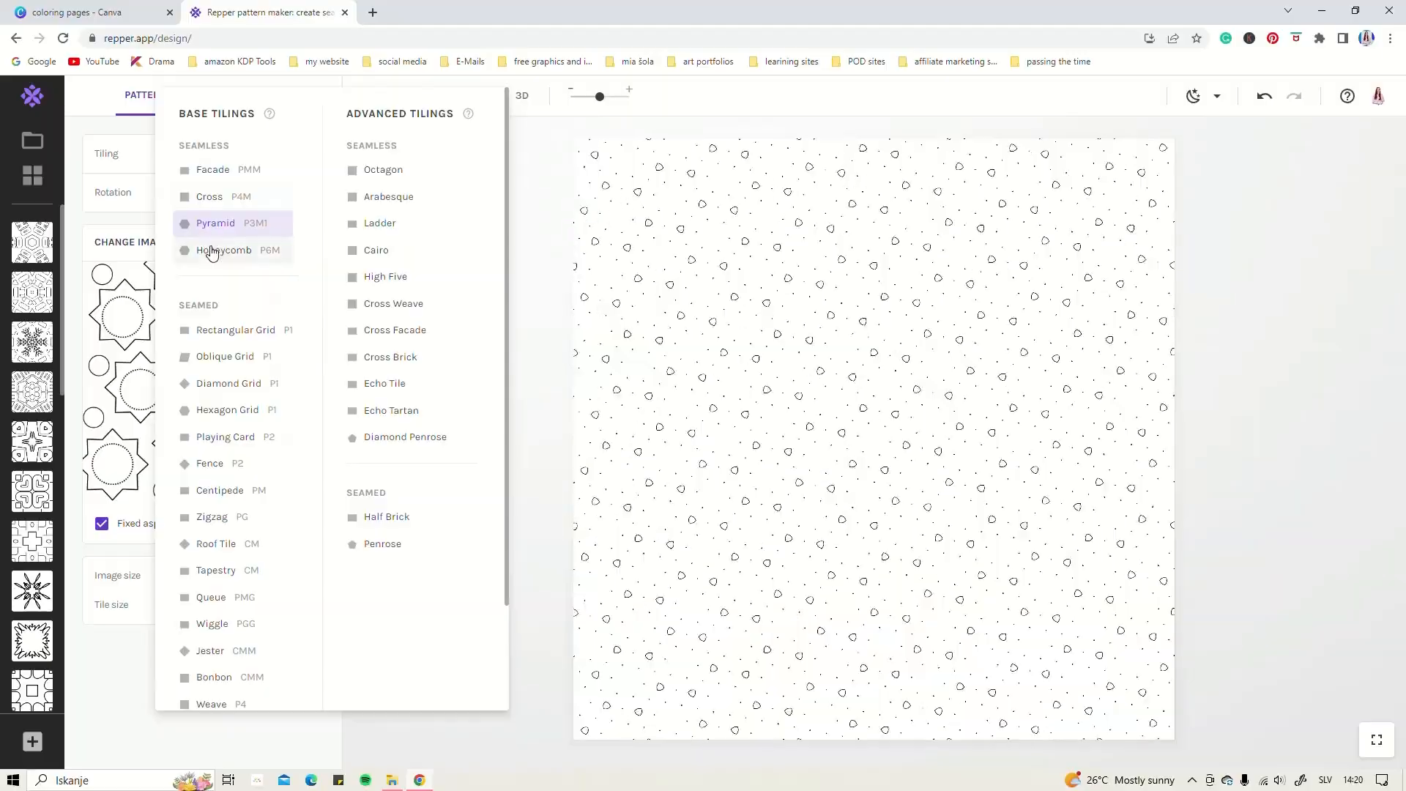
{"action": "left_click", "coordinate": [212, 250]}
{"action": "mouse_move", "coordinate": [249, 342]}
{"action": "left_mouse_down"}
{"action": "mouse_move", "coordinate": [283, 314]}
{"action": "mouse_move", "coordinate": [251, 345]}
{"action": "mouse_move", "coordinate": [195, 314]}
{"action": "mouse_move", "coordinate": [208, 327]}
{"action": "mouse_move", "coordinate": [192, 337]}
{"action": "mouse_move", "coordinate": [220, 364]}
{"action": "mouse_move", "coordinate": [229, 334]}
{"action": "left_mouse_up"}
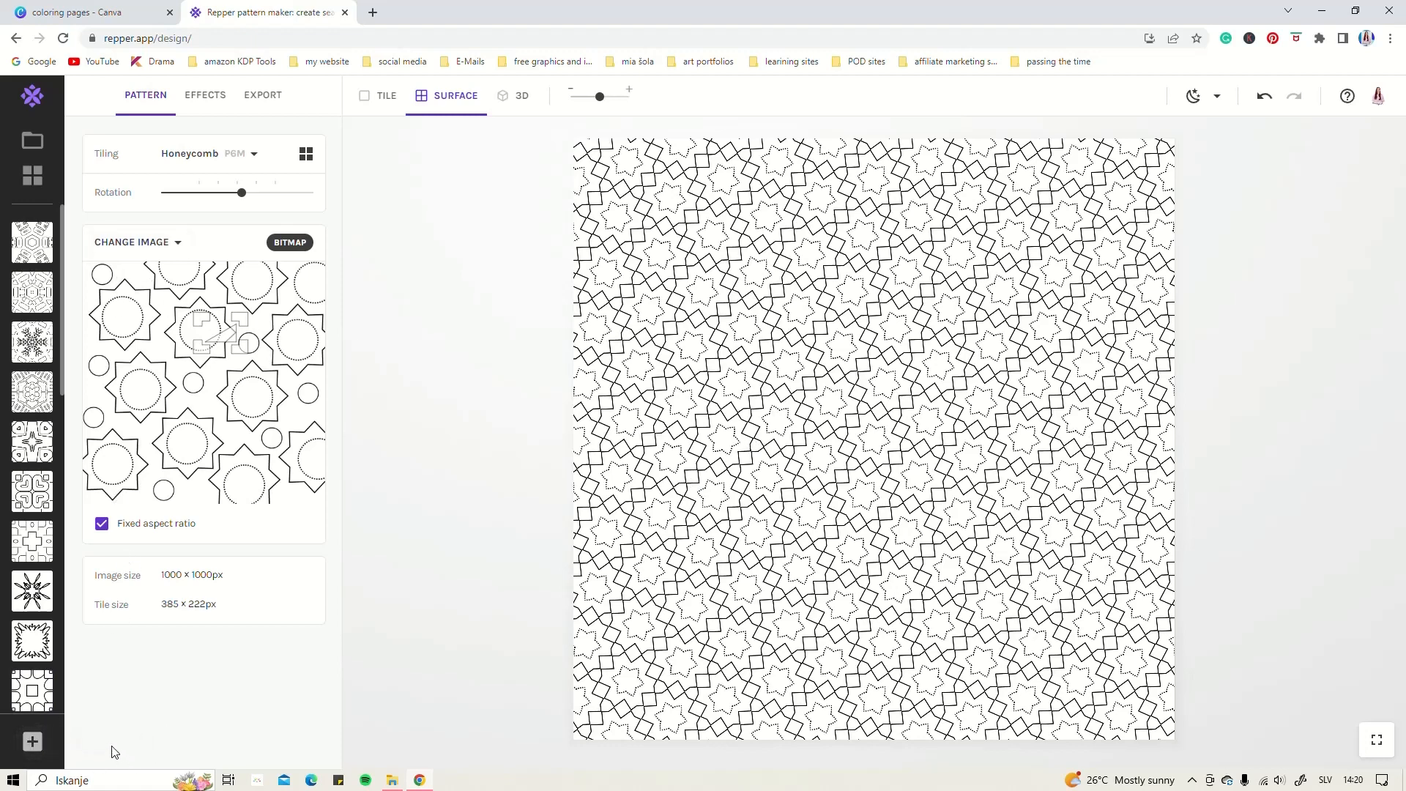
Save the interlaced-star Honeycomb pattern as a snapshot and check it among the saved snapshots.
{"action": "left_click", "coordinate": [33, 742]}
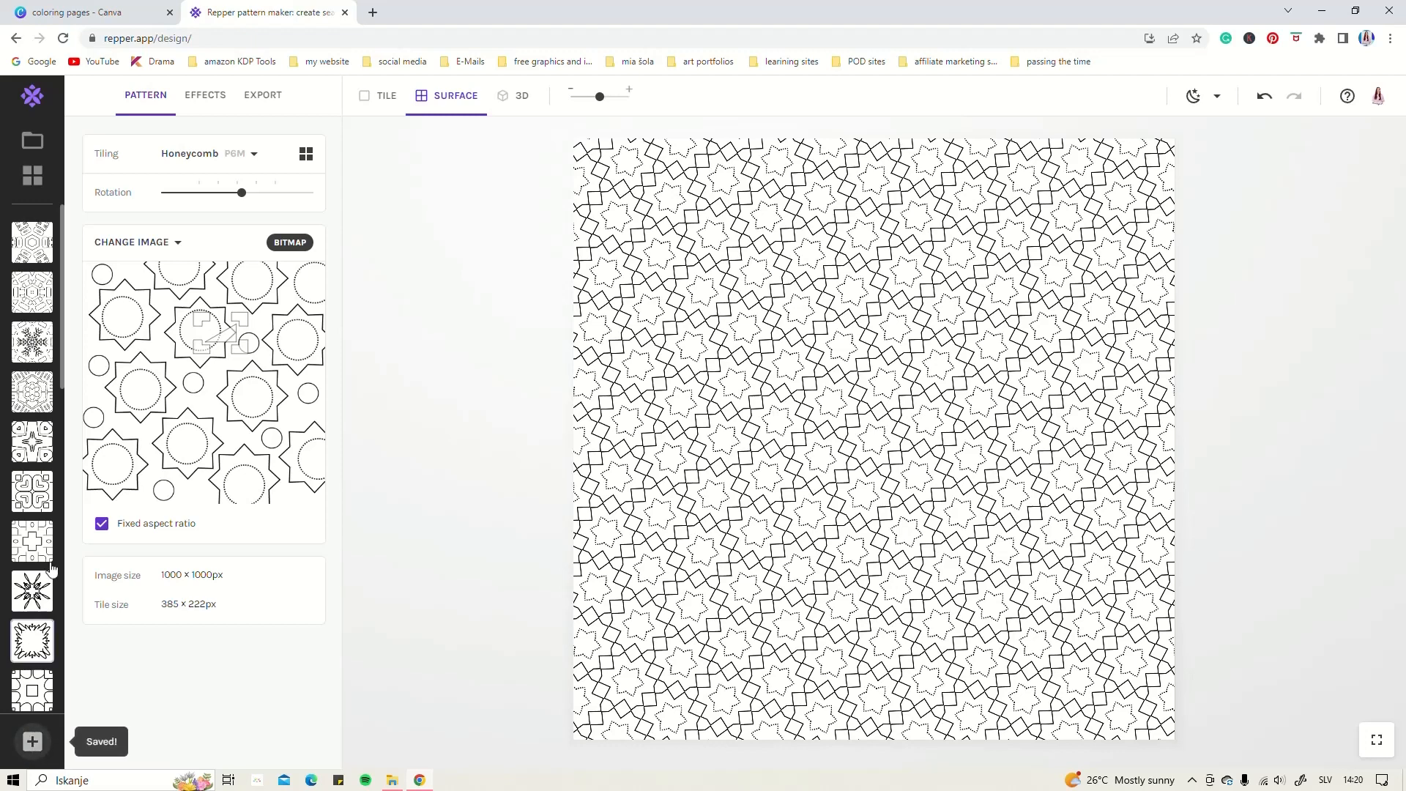
{"action": "scroll", "coordinate": [26, 593], "scroll_direction": "down", "scroll_amount": 1}
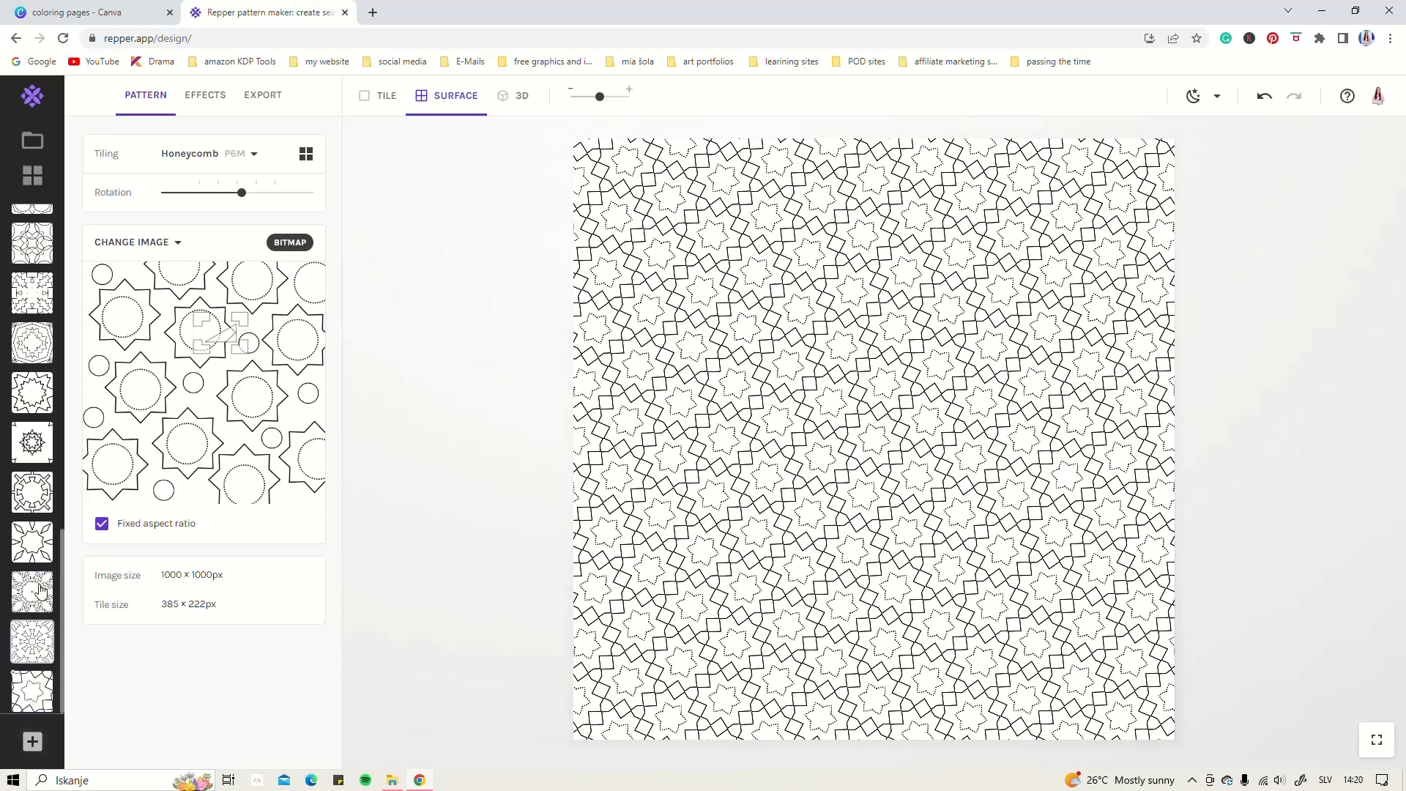
{"action": "mouse_move", "coordinate": [30, 698]}
{"action": "mouse_move", "coordinate": [40, 262]}
Move the sampling area to the upper edge of the lower-middle star and save the resulting pattern as another snapshot.
{"action": "left_click_drag", "start_coordinate": [232, 344], "coordinate": [194, 415]}
{"action": "left_click_drag", "start_coordinate": [194, 414], "coordinate": [192, 411]}
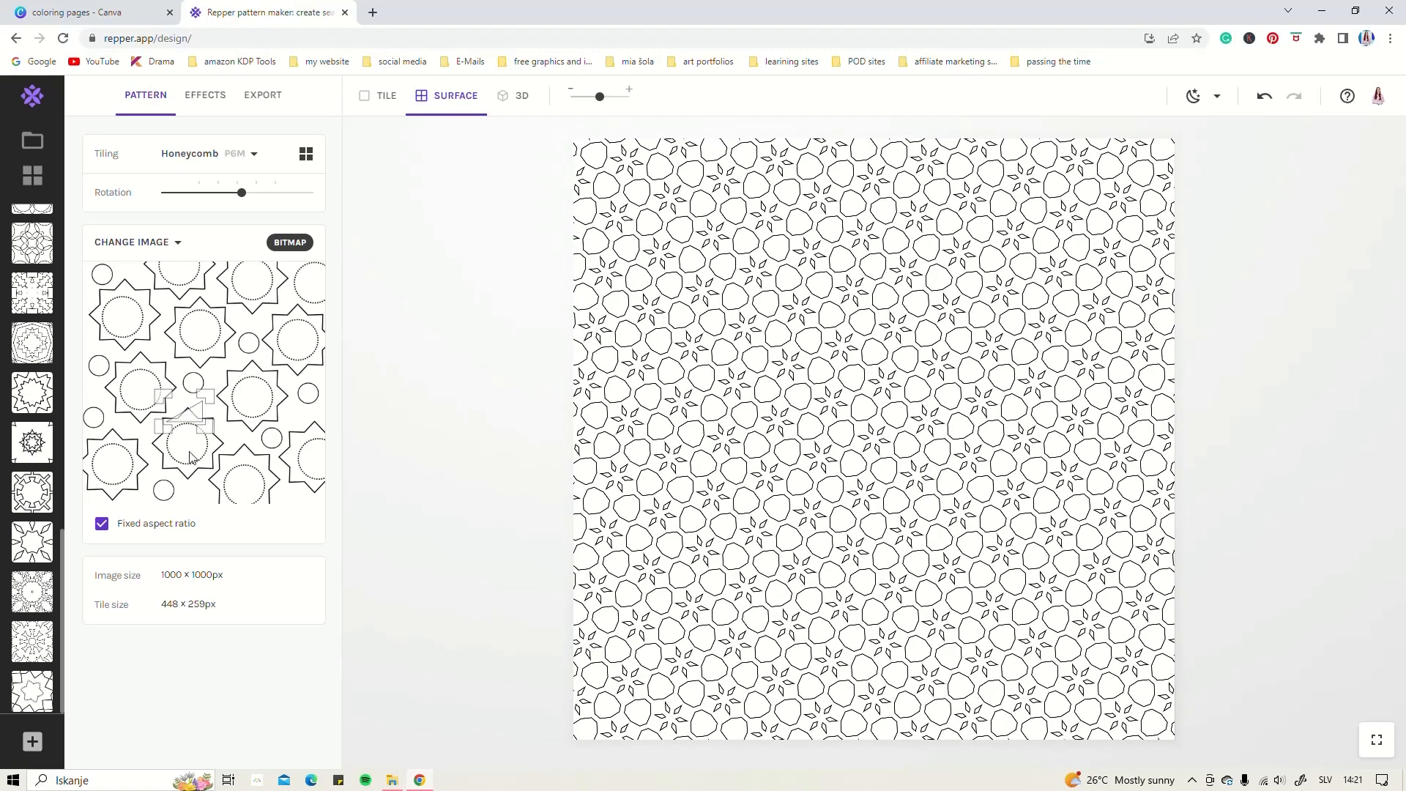
{"action": "left_click", "coordinate": [32, 741]}
Review the newest snapshots with the custom PNG export settings and delete the one with the radiating sunburst design.
{"action": "left_click", "coordinate": [263, 97]}
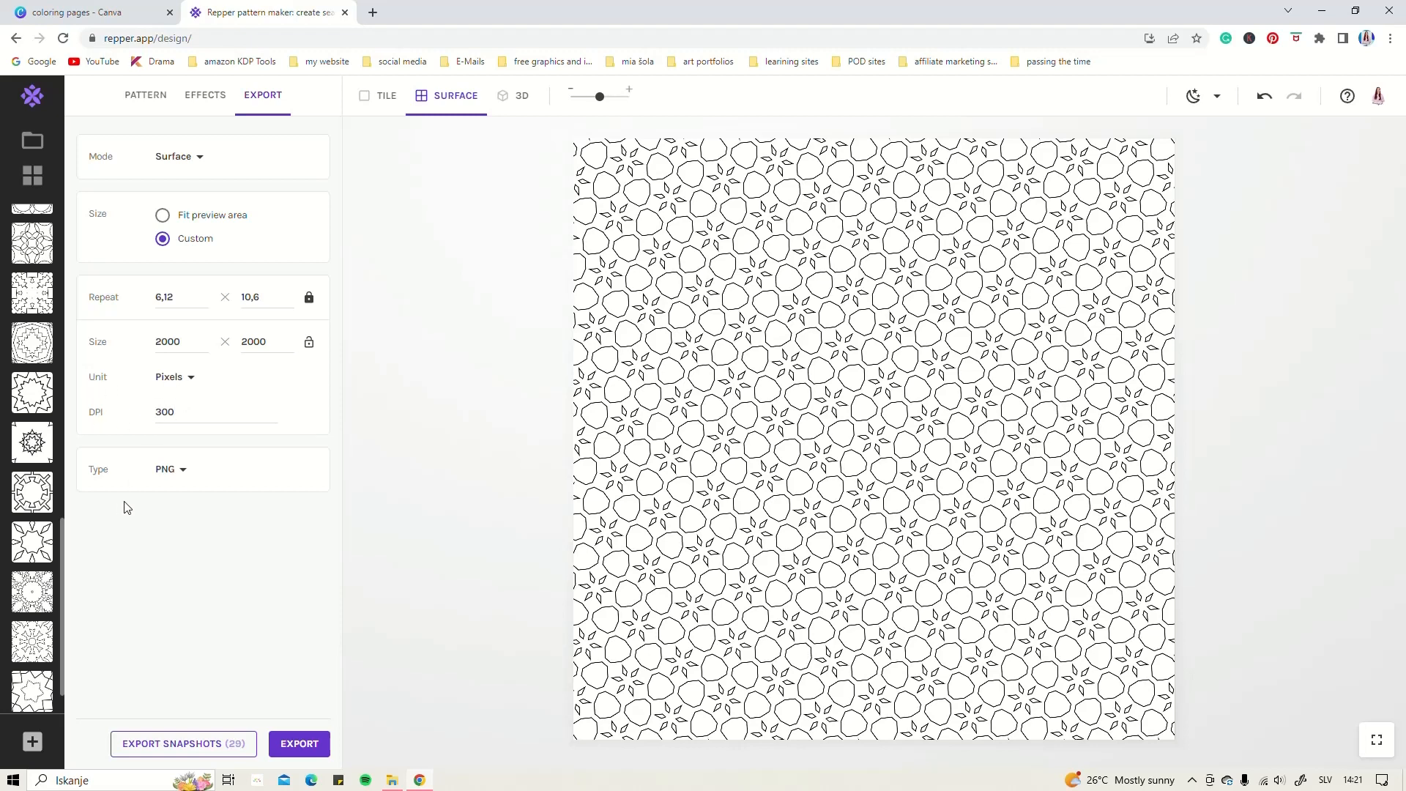
{"action": "left_click", "coordinate": [181, 478]}
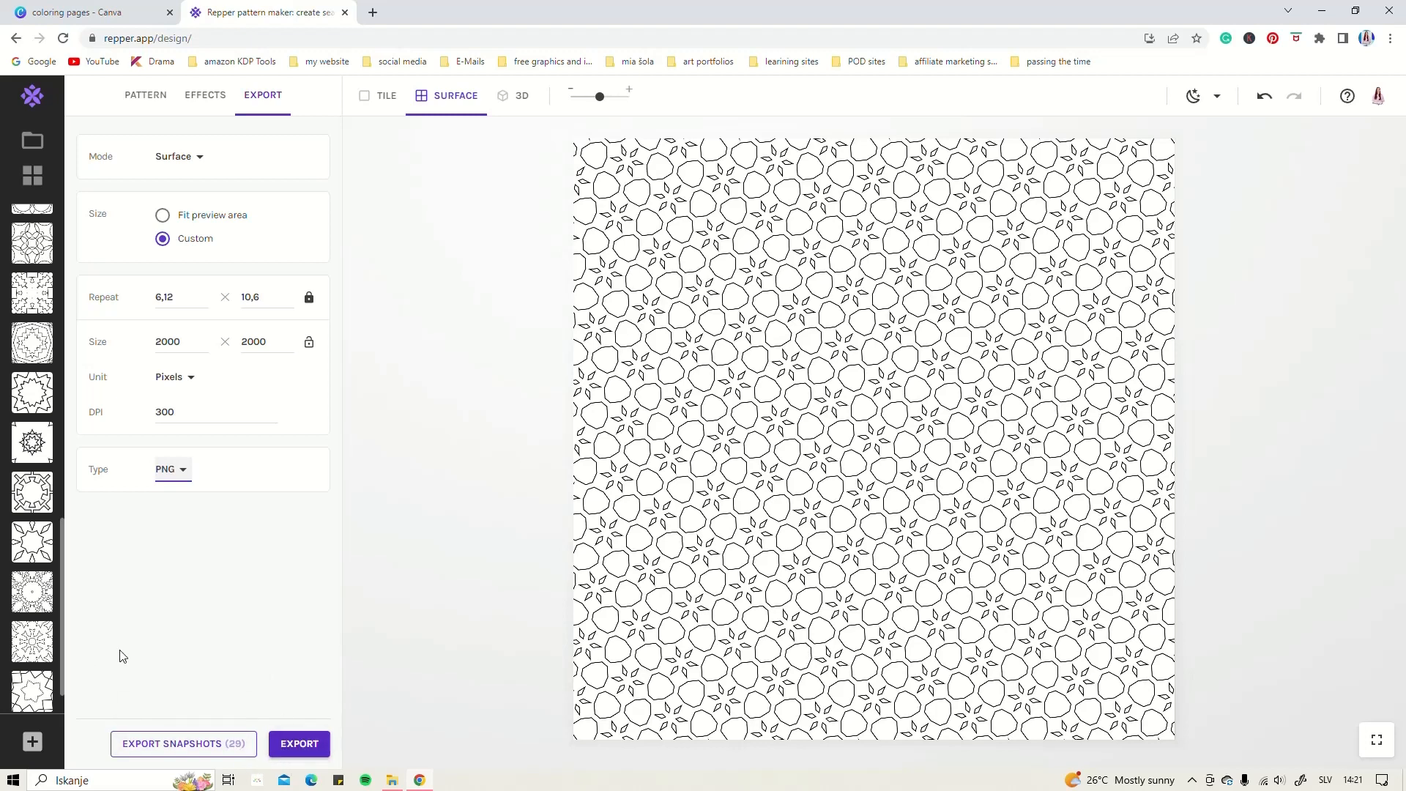
{"action": "scroll", "coordinate": [32, 586], "scroll_direction": "down", "scroll_amount": 1}
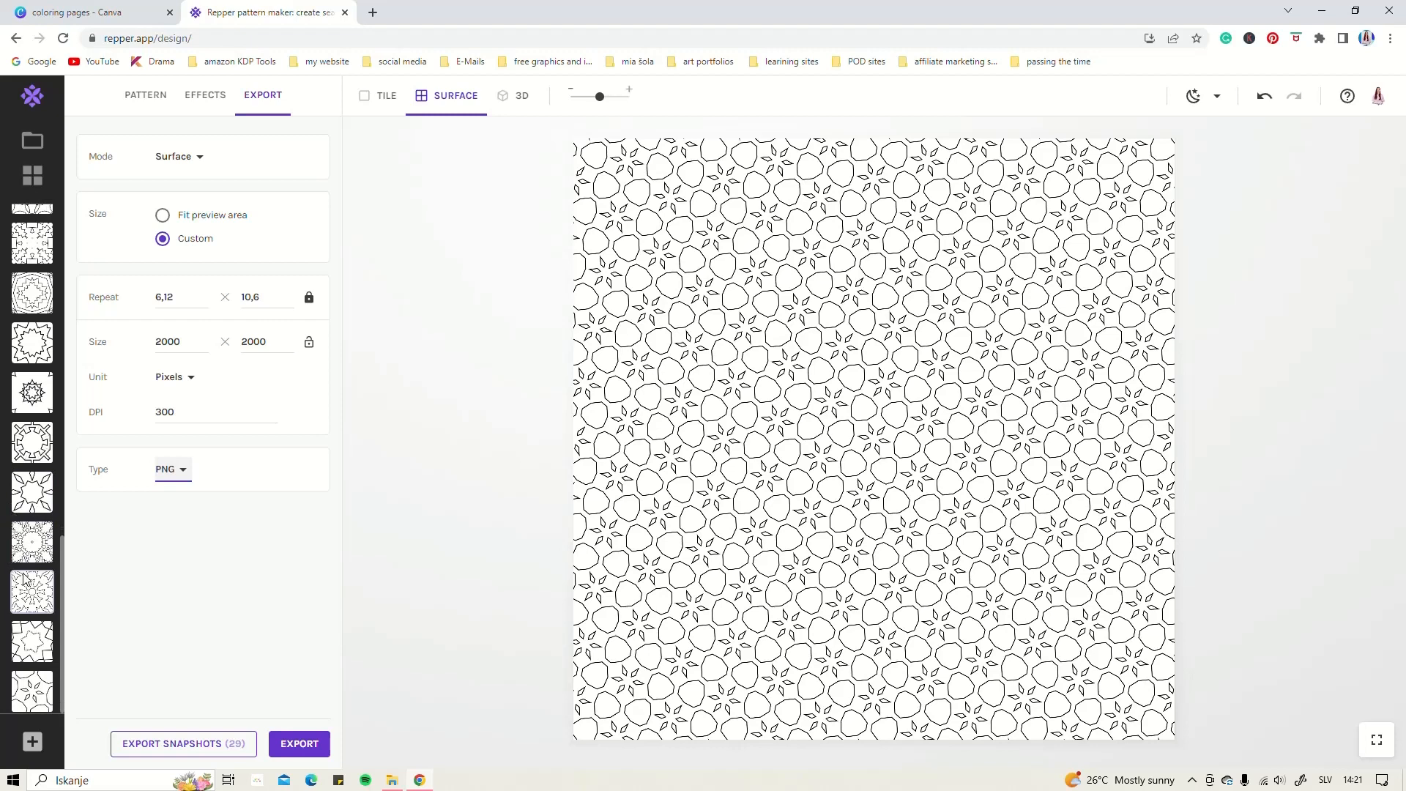
{"action": "left_click", "coordinate": [30, 701]}
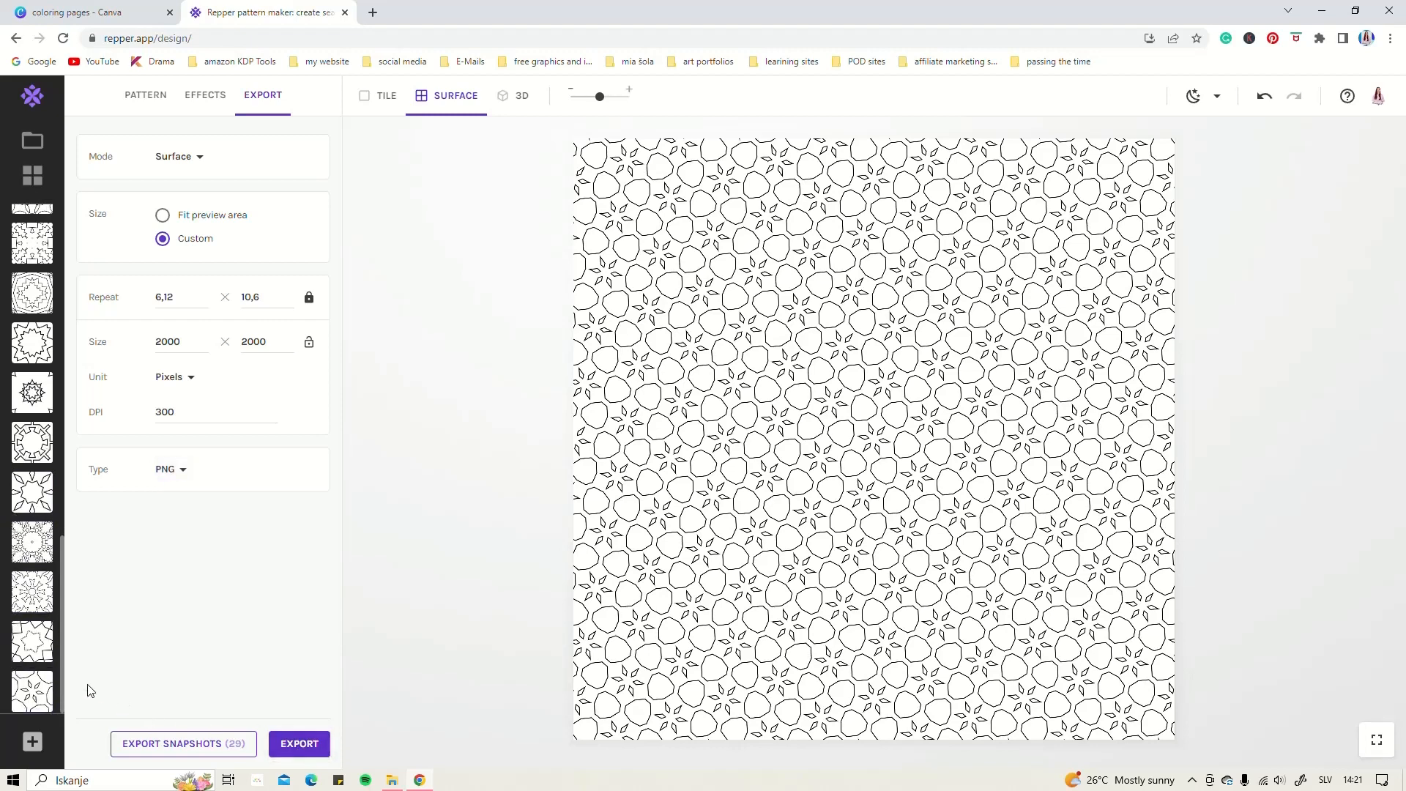
{"action": "left_click", "coordinate": [33, 646]}
{"action": "left_click", "coordinate": [30, 597]}
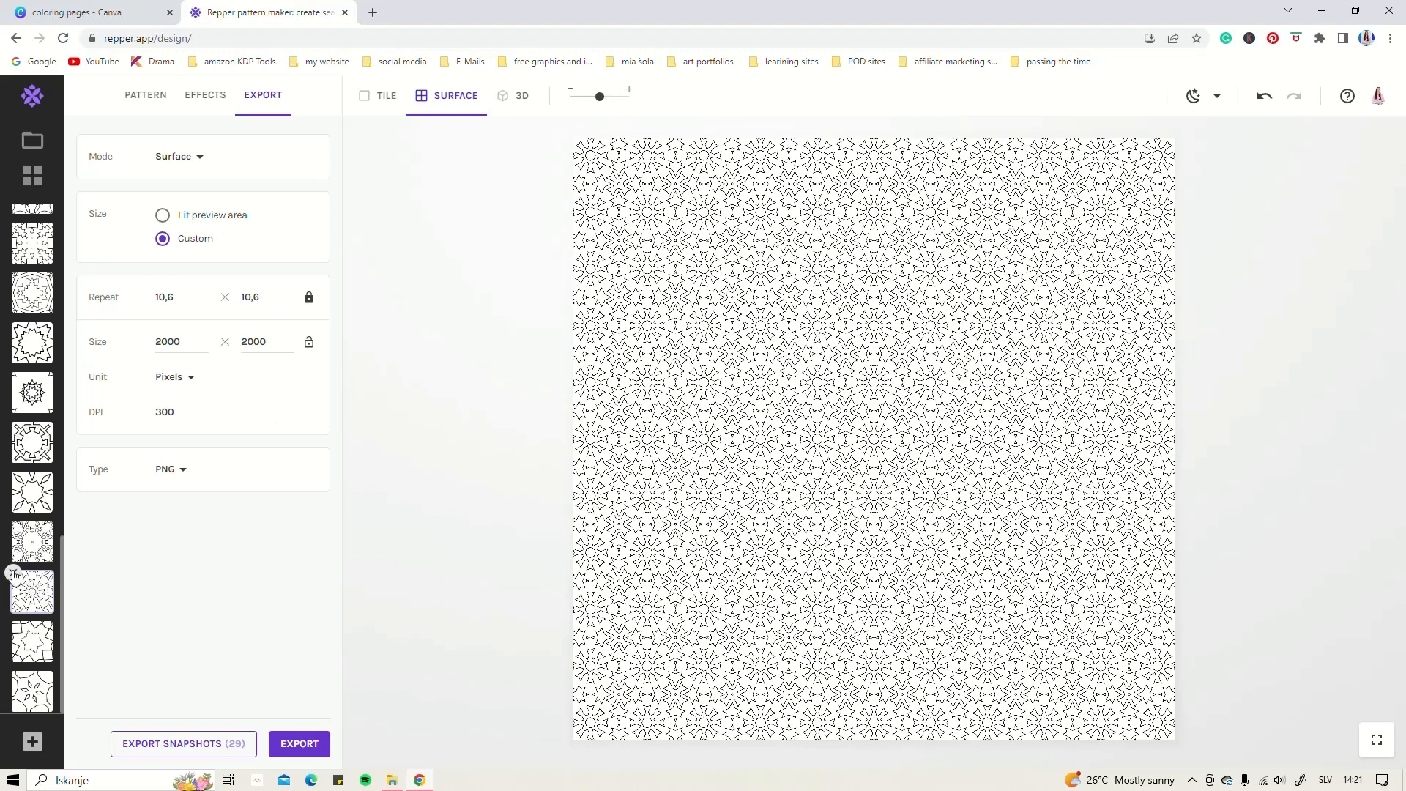
{"action": "left_click", "coordinate": [13, 574]}
Preview the older saved snapshots one after another at the export size to judge which patterns to keep.
{"action": "left_click", "coordinate": [31, 602]}
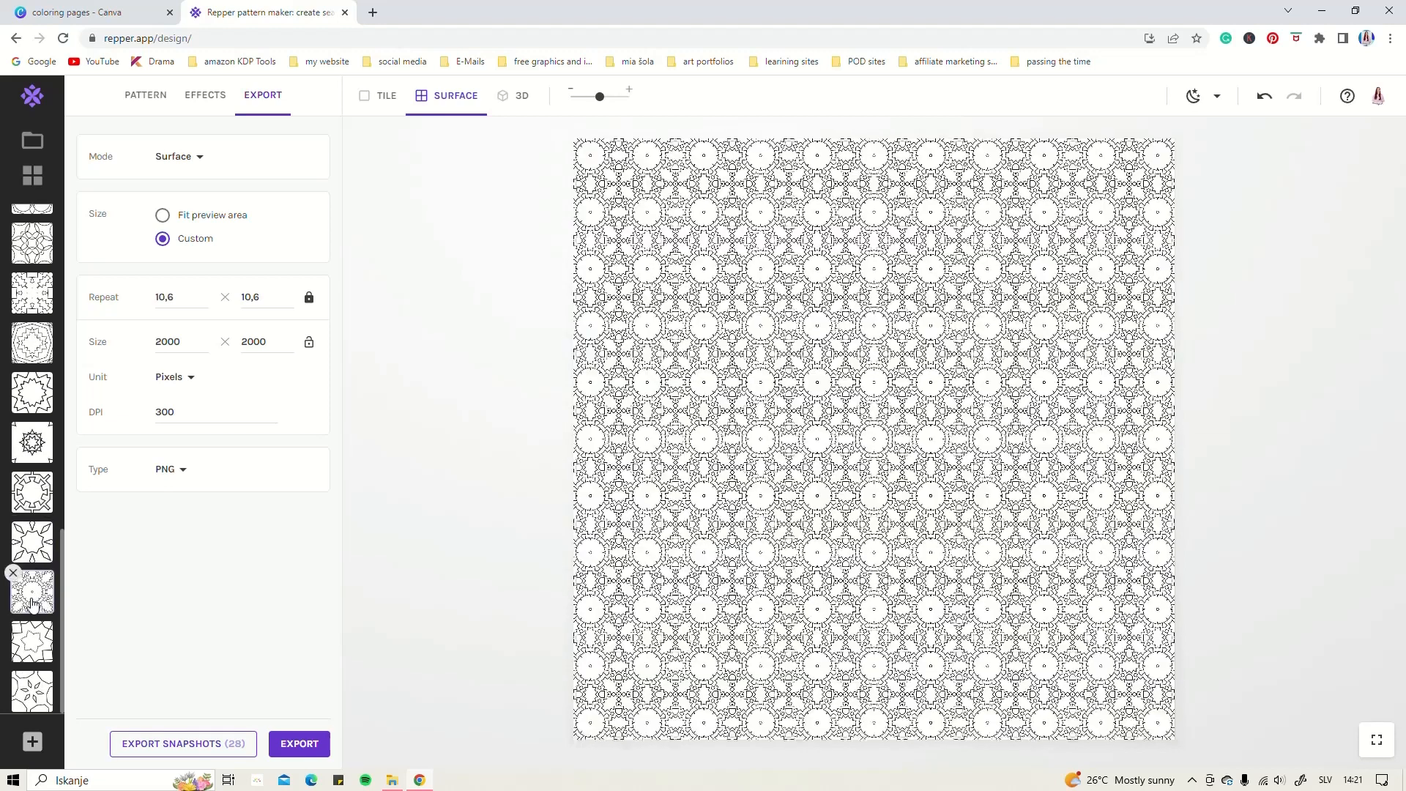
{"action": "left_click", "coordinate": [35, 555]}
{"action": "left_click", "coordinate": [41, 603]}
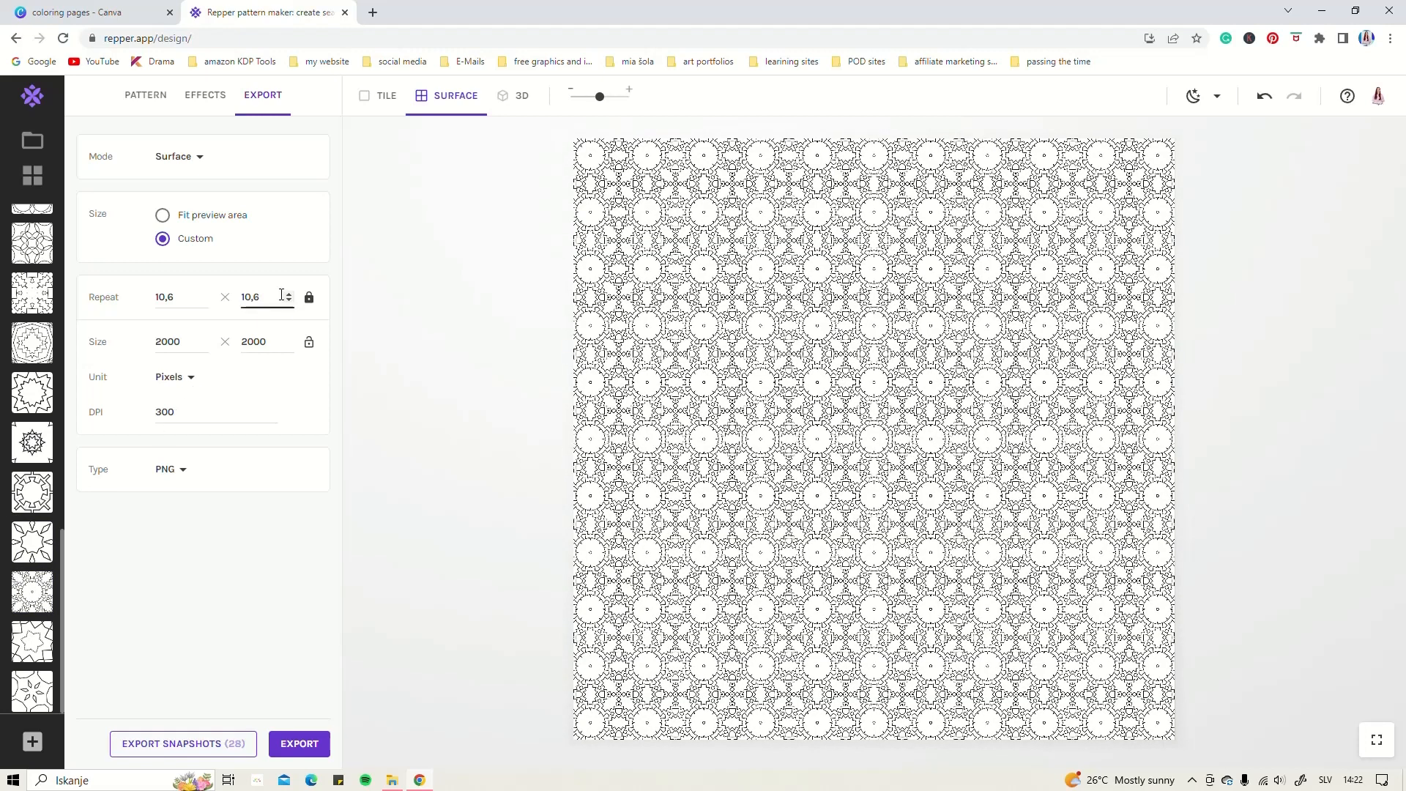
{"action": "left_click", "coordinate": [47, 546]}
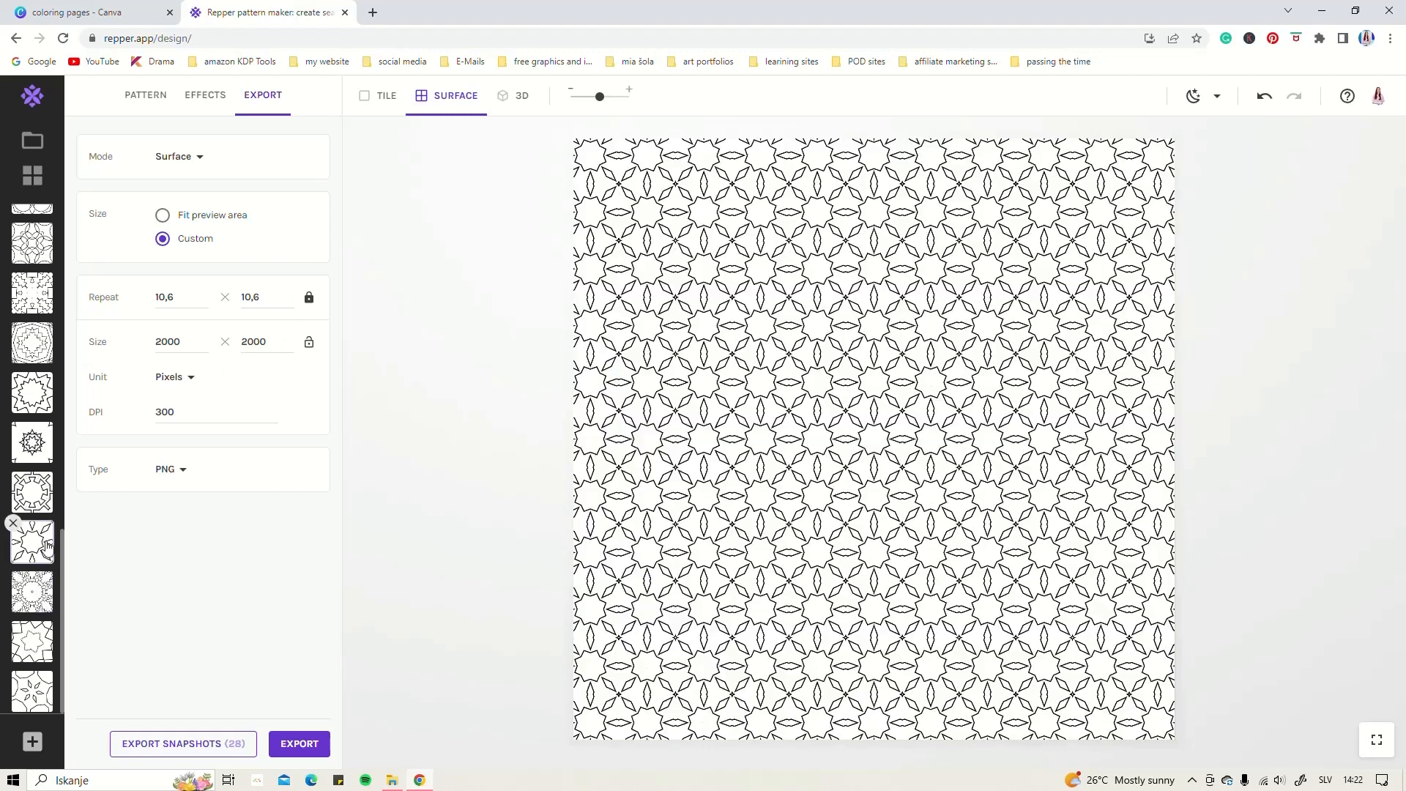
{"action": "left_click", "coordinate": [37, 491]}
{"action": "left_click", "coordinate": [40, 448]}
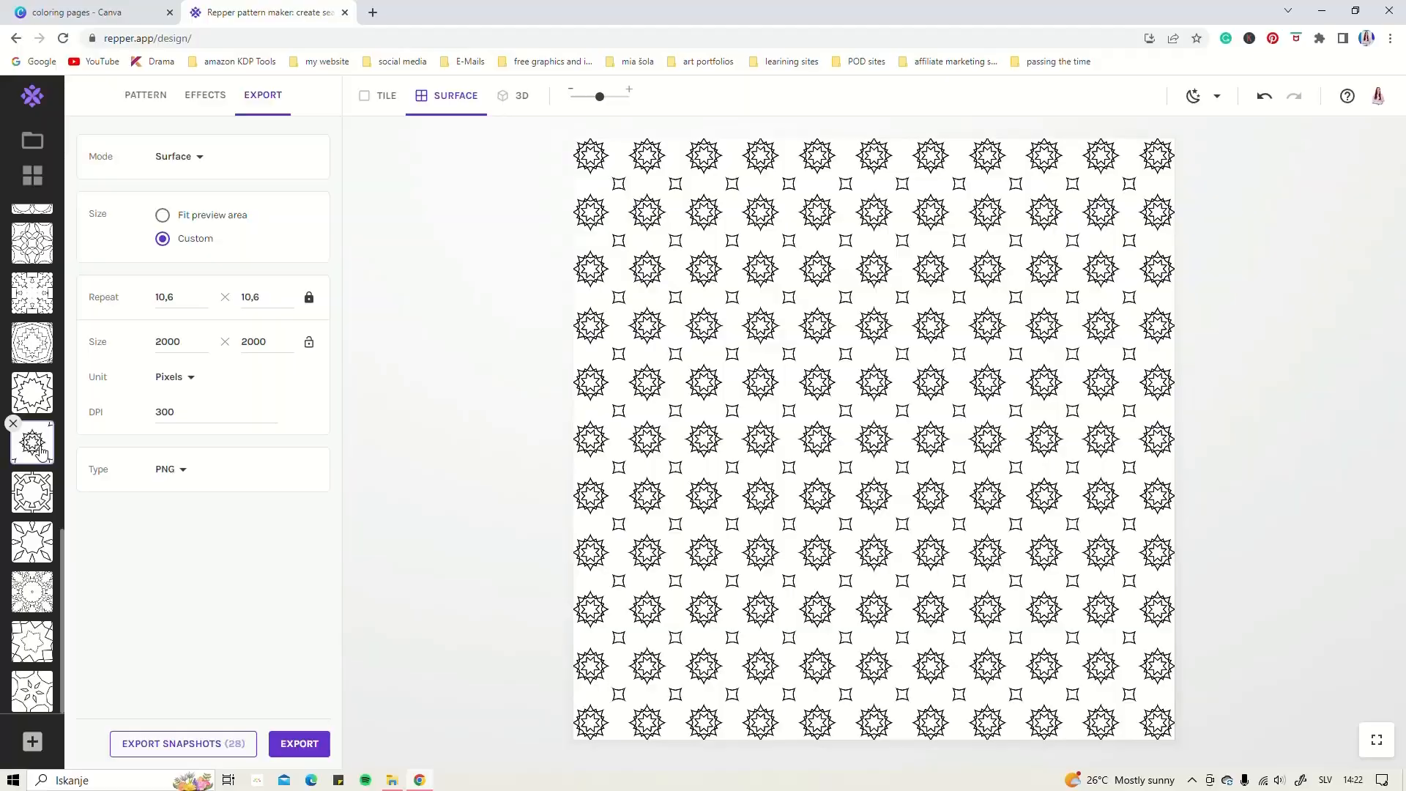
{"action": "left_click", "coordinate": [40, 396]}
{"action": "left_click", "coordinate": [37, 349]}
{"action": "scroll", "coordinate": [36, 352], "scroll_direction": "up", "scroll_amount": 10}
Delete the unwanted pattern snapshots from the saved collection, keeping 14 for export.
{"action": "left_click", "coordinate": [35, 353]}
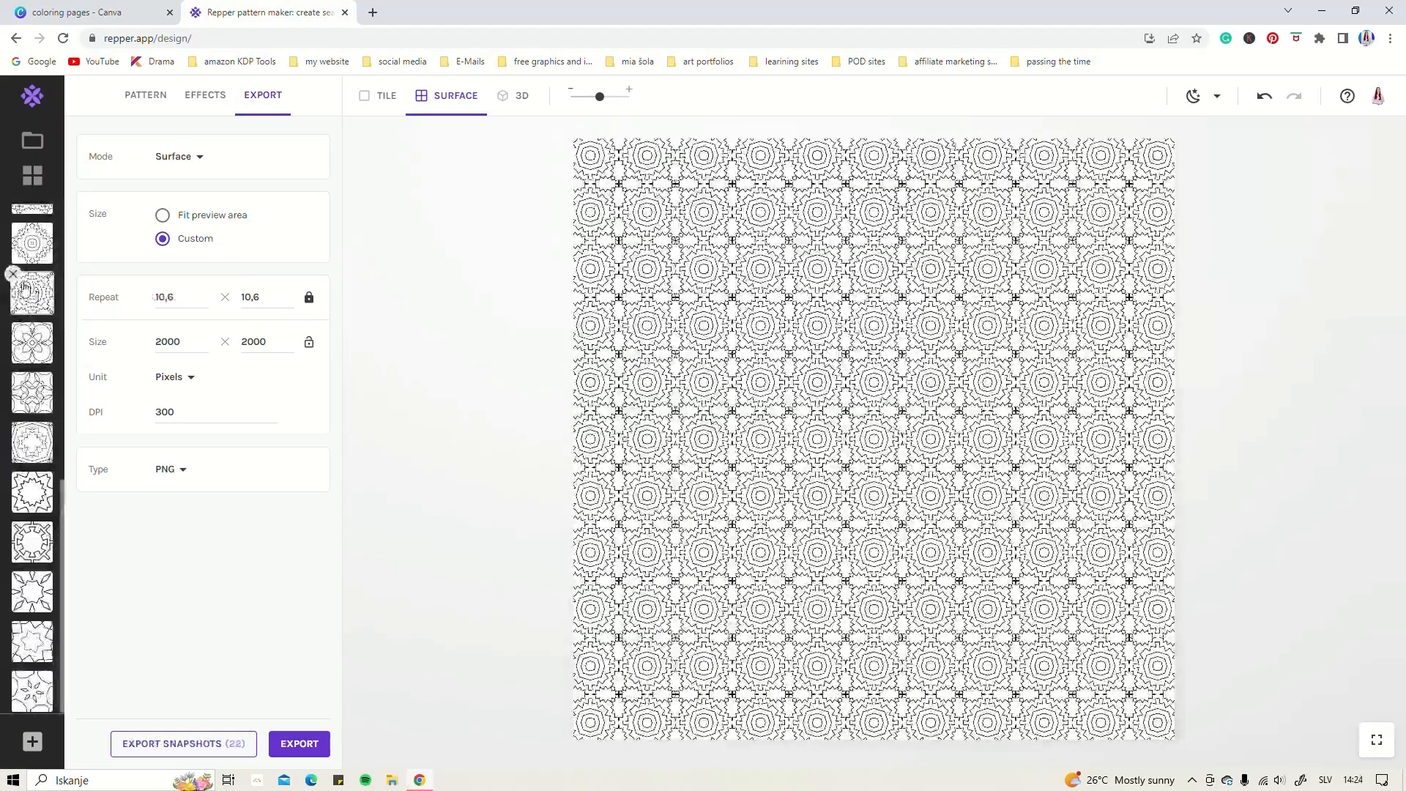
{"action": "left_click", "coordinate": [38, 374]}
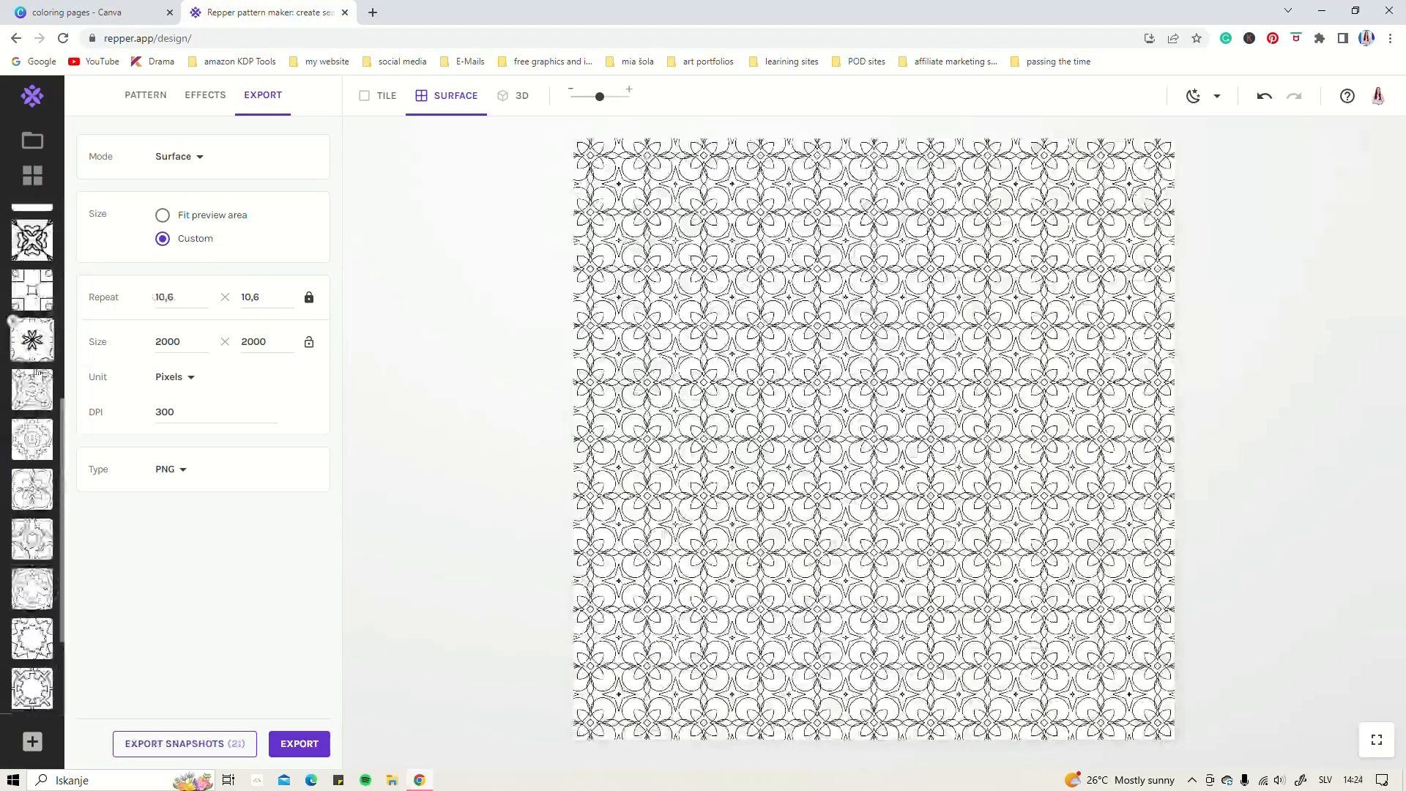
{"action": "left_click", "coordinate": [13, 322]}
{"action": "scroll", "coordinate": [16, 328], "scroll_direction": "up", "scroll_amount": 2}
{"action": "left_click", "coordinate": [12, 367]}
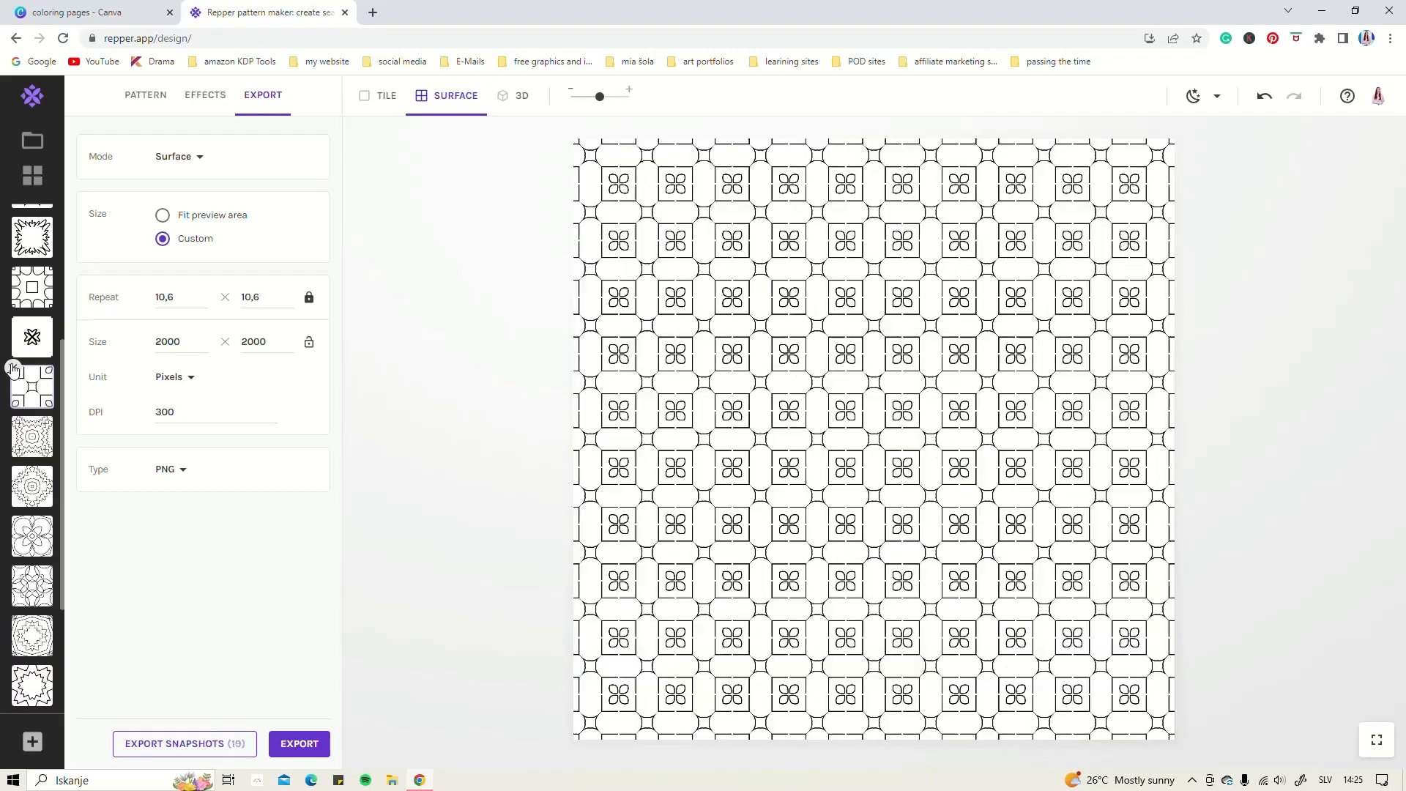
{"action": "left_click", "coordinate": [13, 320]}
{"action": "scroll", "coordinate": [22, 329], "scroll_direction": "up", "scroll_amount": 3}
{"action": "left_click", "coordinate": [14, 422]}
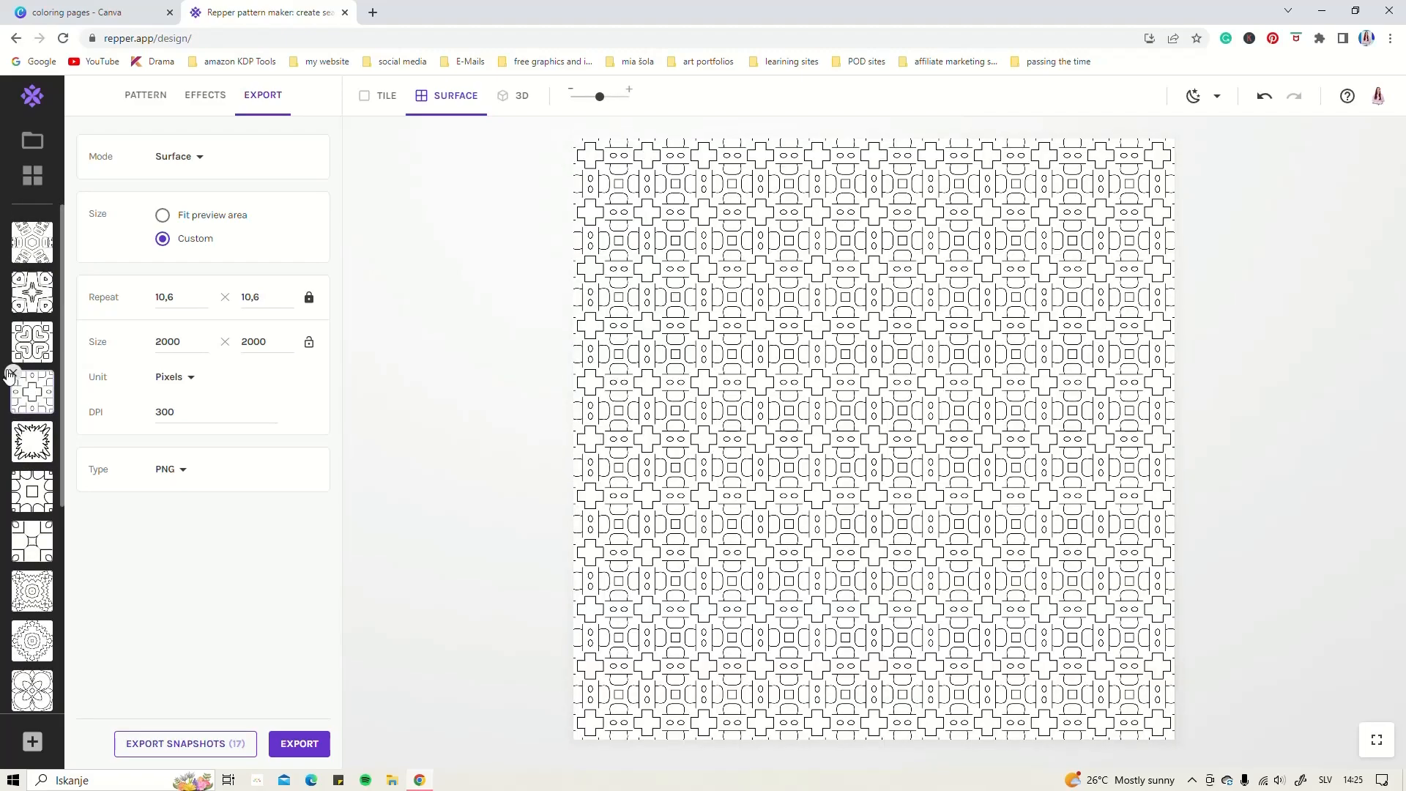
{"action": "left_click", "coordinate": [10, 374]}
{"action": "left_click", "coordinate": [12, 324]}
{"action": "left_click", "coordinate": [14, 225]}
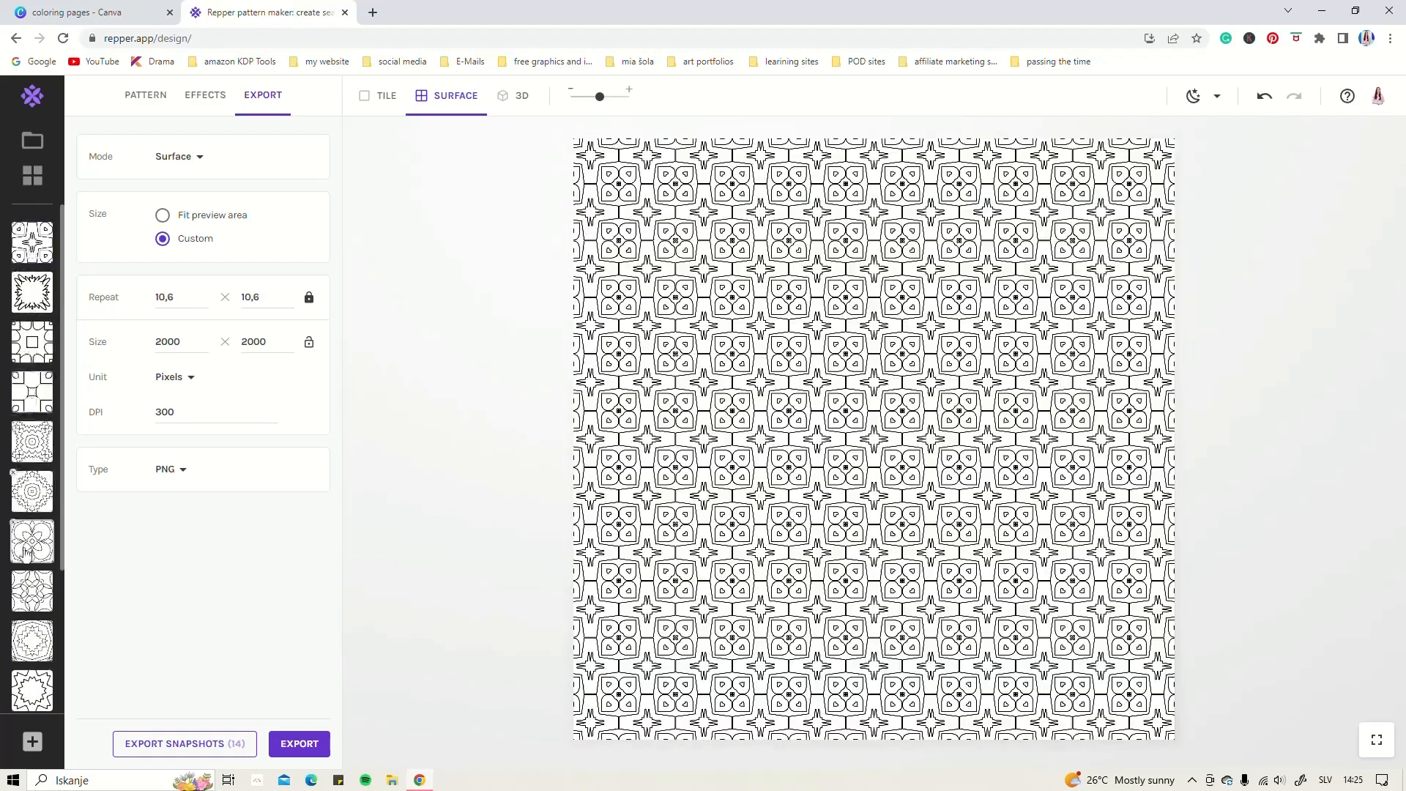
Preview a few of the remaining snapshots and export all saved snapshots together as 2000 × 2000 pixel PNG files.
{"action": "scroll", "coordinate": [35, 577], "scroll_direction": "down", "scroll_amount": 3}
{"action": "left_click", "coordinate": [27, 396]}
{"action": "left_click", "coordinate": [26, 541]}
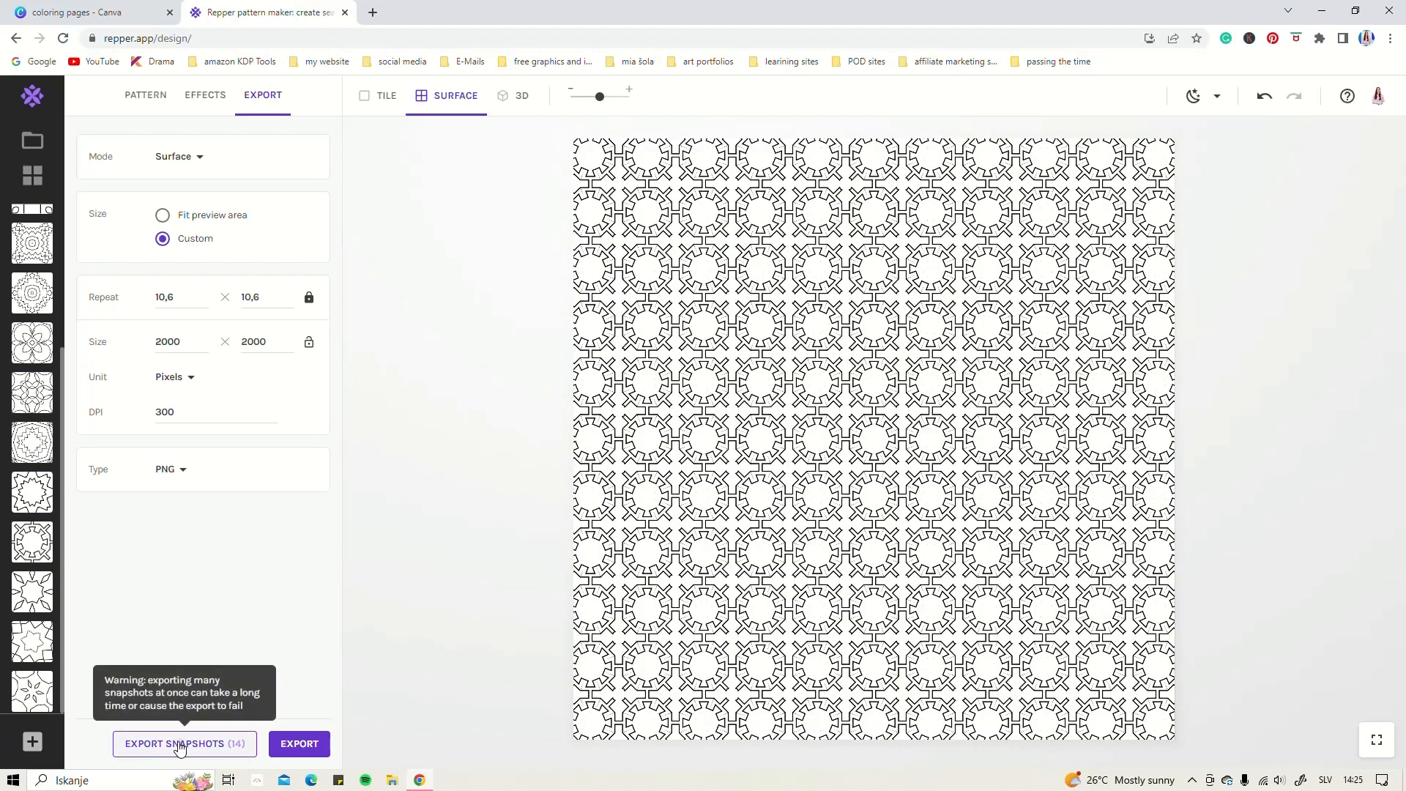
{"action": "left_click", "coordinate": [179, 747]}
{"action": "left_click", "coordinate": [534, 408]}
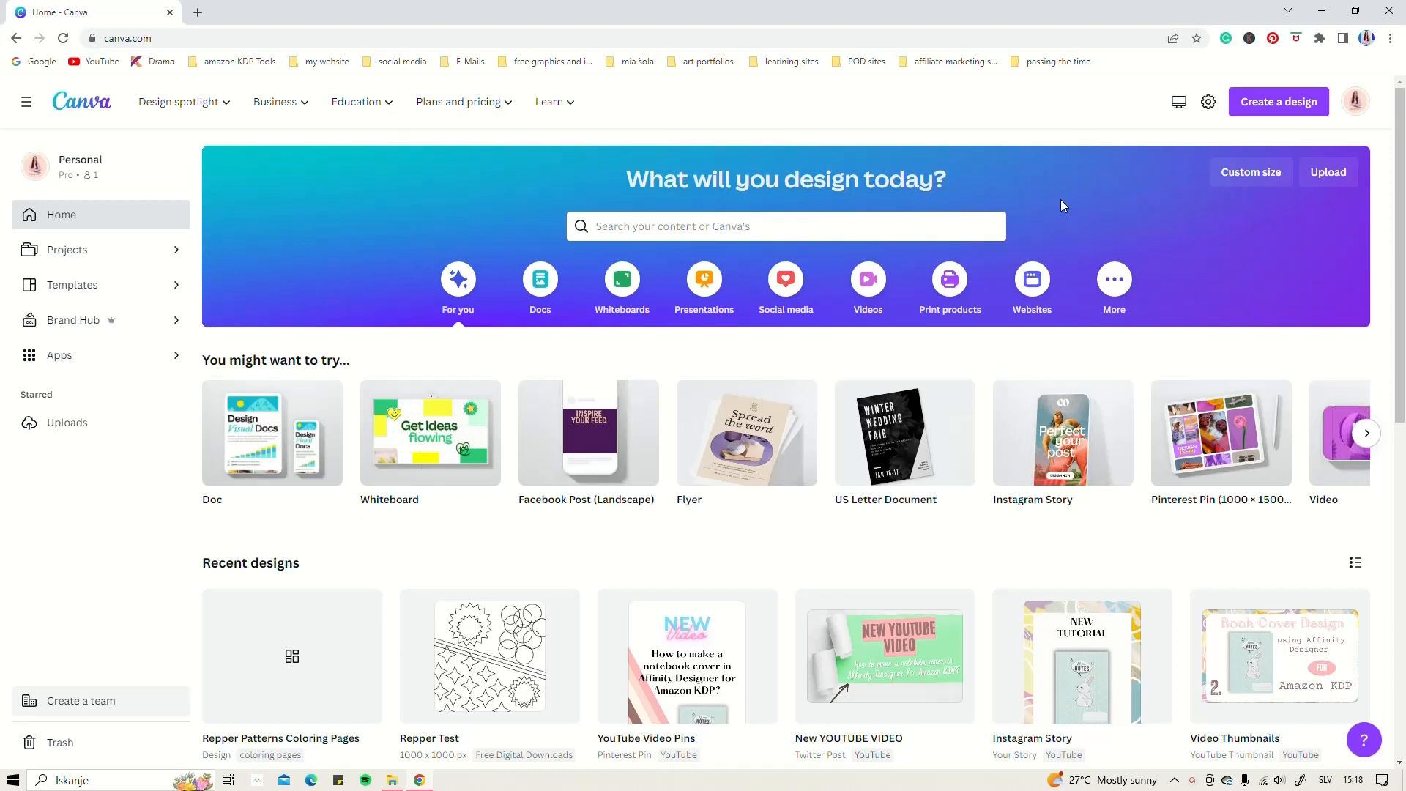
Create a new blank US Letter Document design, 8.5 × 11 in.
{"action": "left_click", "coordinate": [1268, 102]}
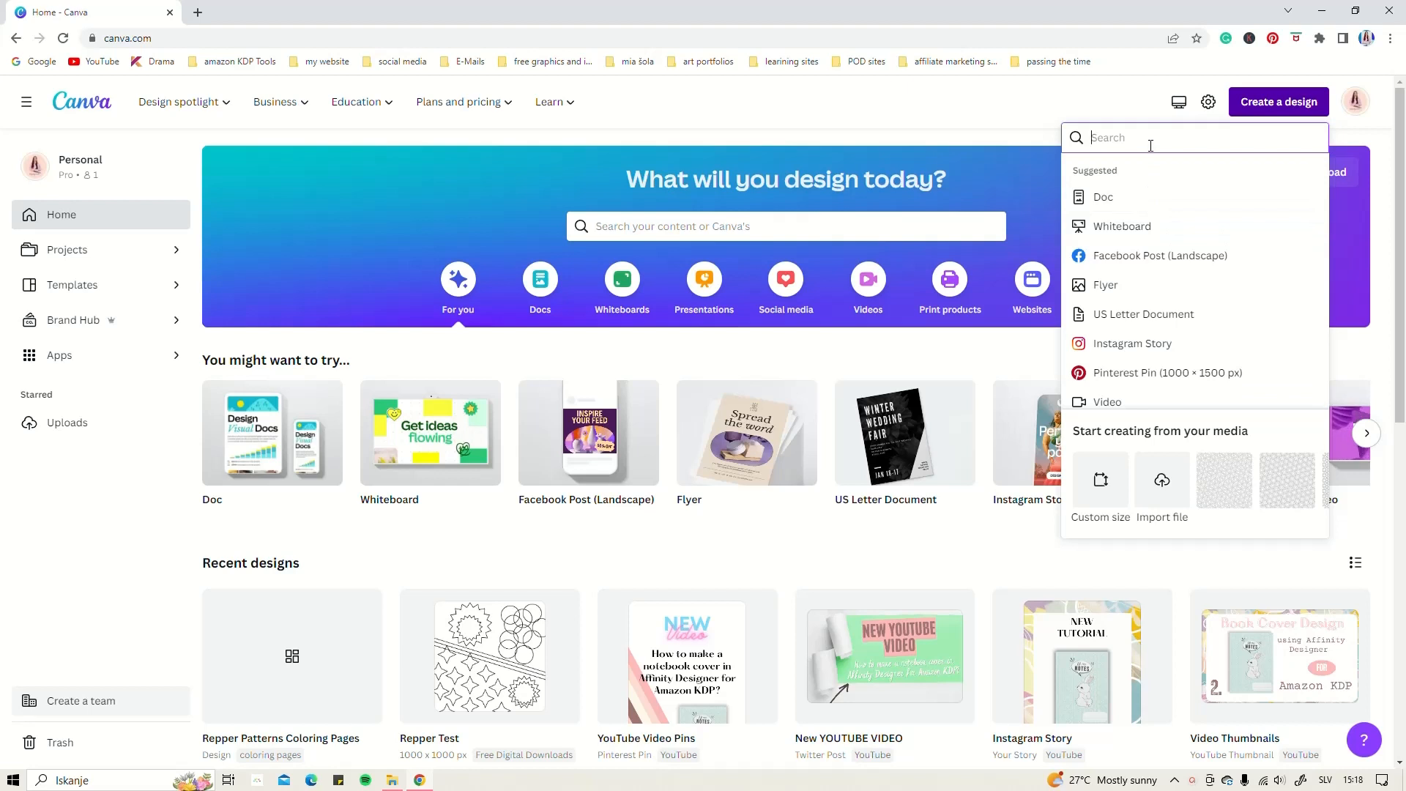
{"action": "type", "text": "a4"}
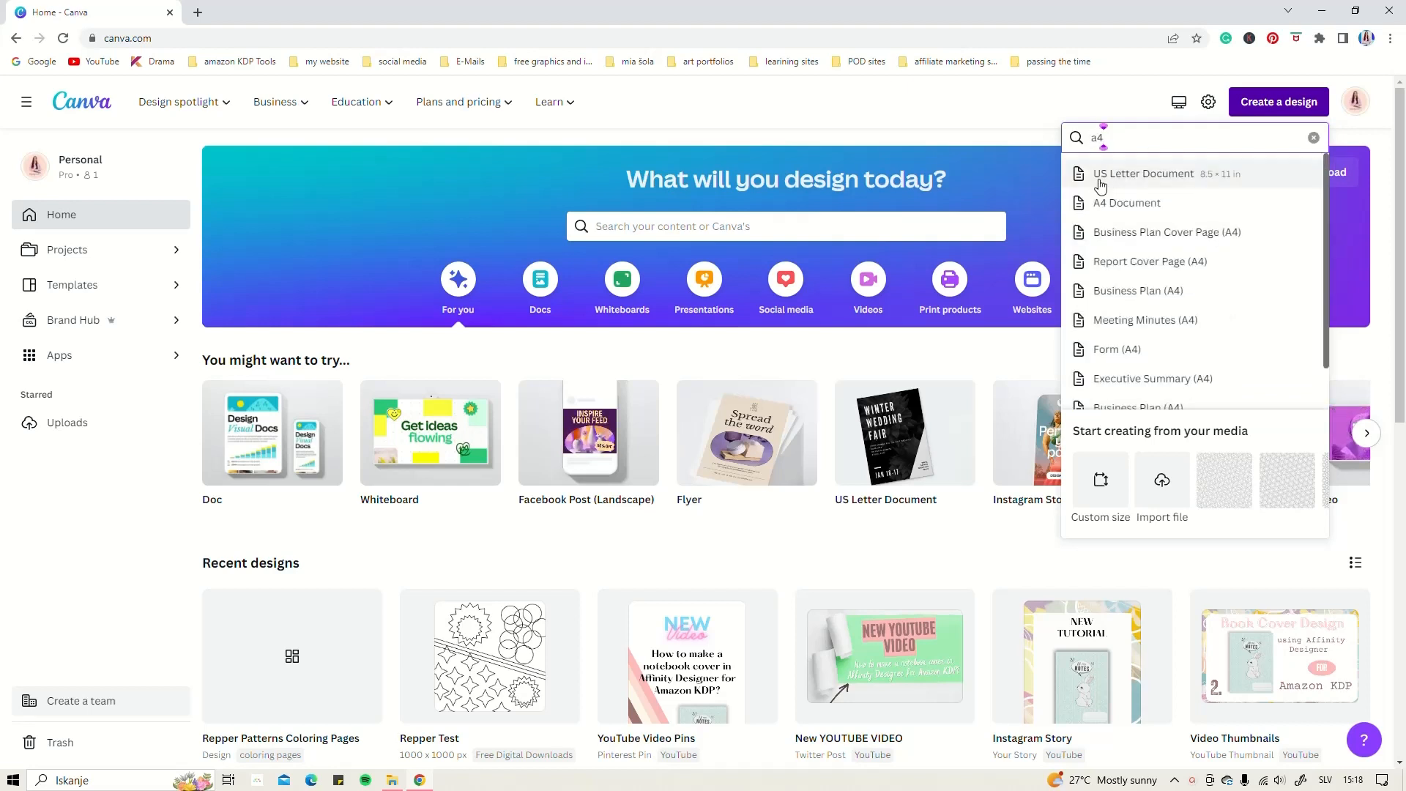
{"action": "left_click", "coordinate": [1124, 178]}
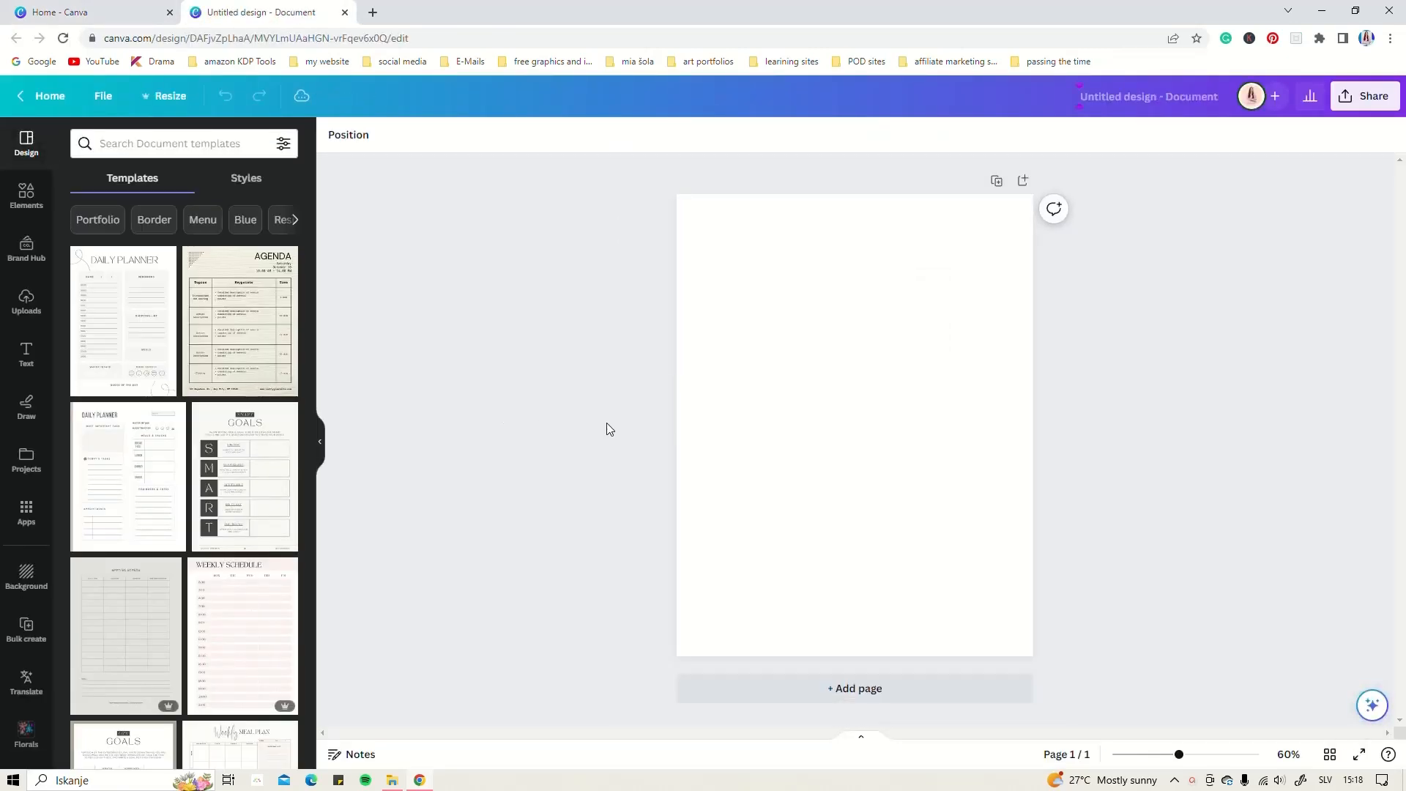
{"action": "left_click", "coordinate": [773, 401]}
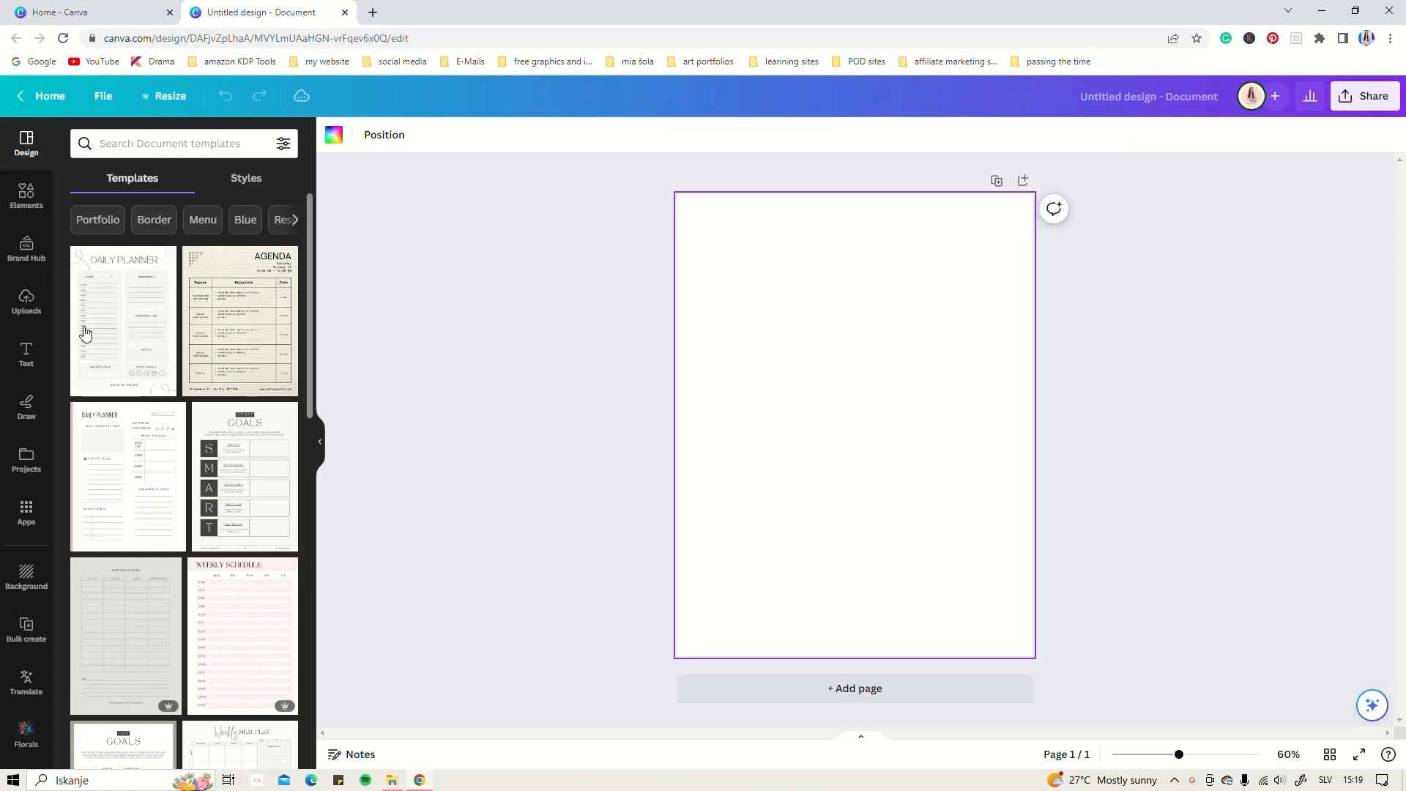
Add the uploaded pattern of four-petal tiles with small stars to the page and set it as the page background.
{"action": "left_click", "coordinate": [28, 200]}
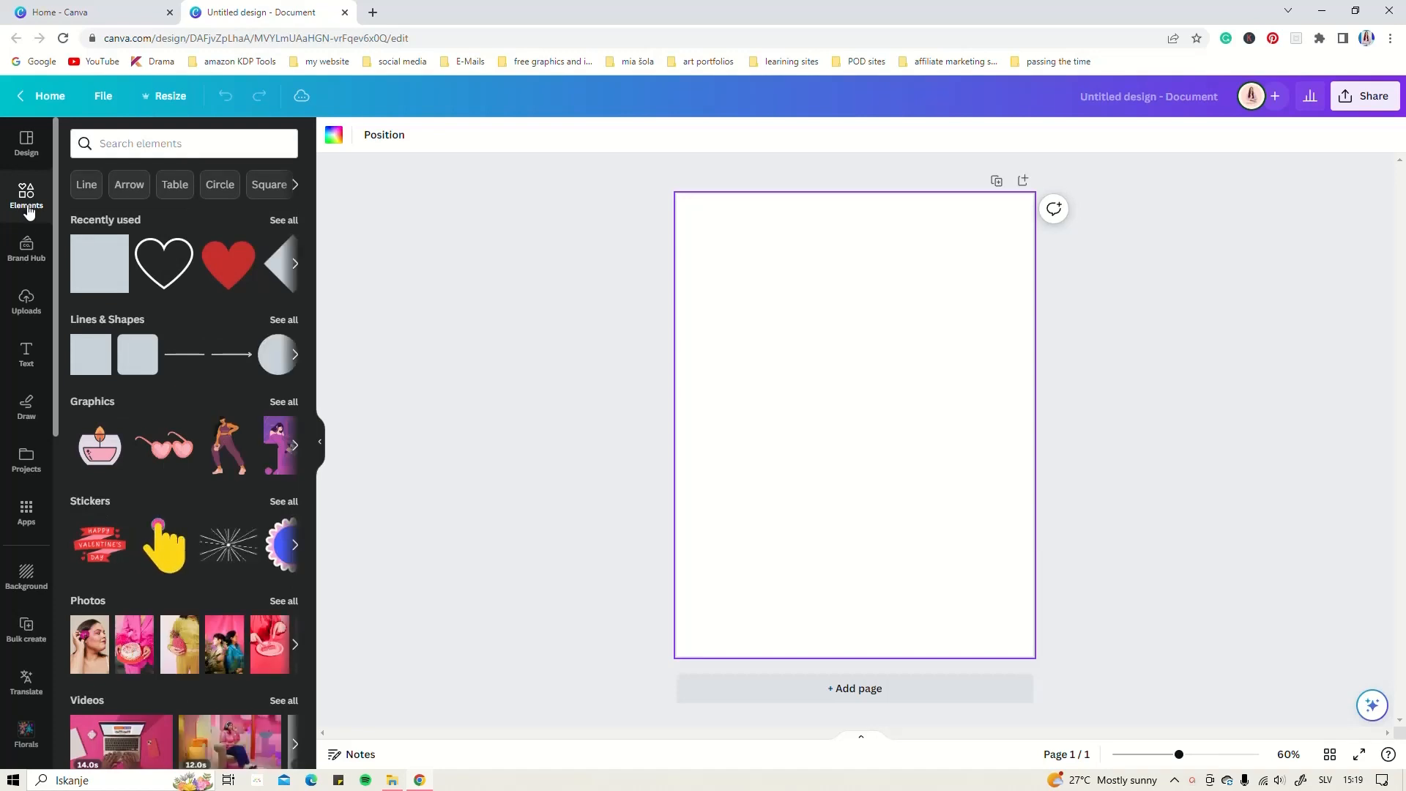
{"action": "left_click", "coordinate": [27, 300]}
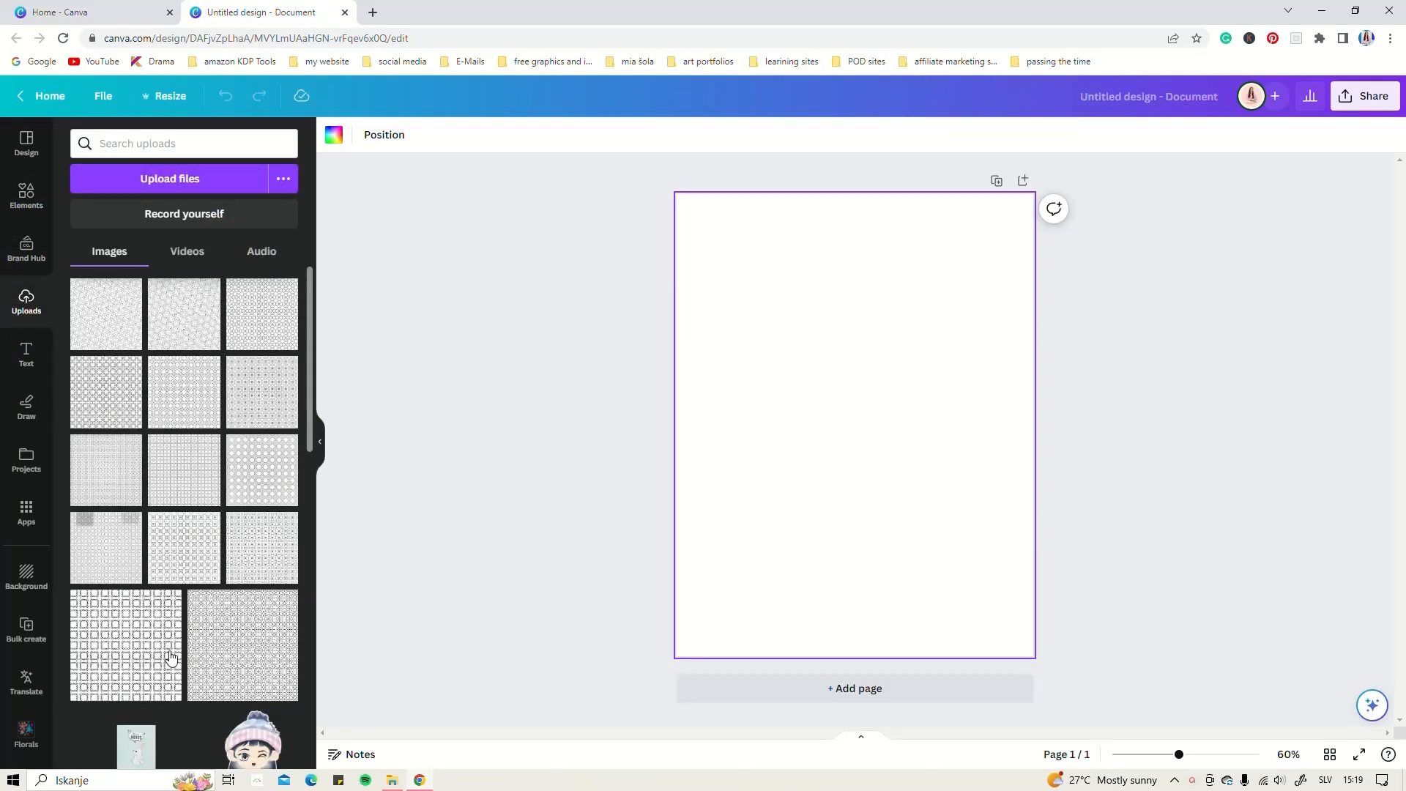
{"action": "left_click", "coordinate": [192, 180]}
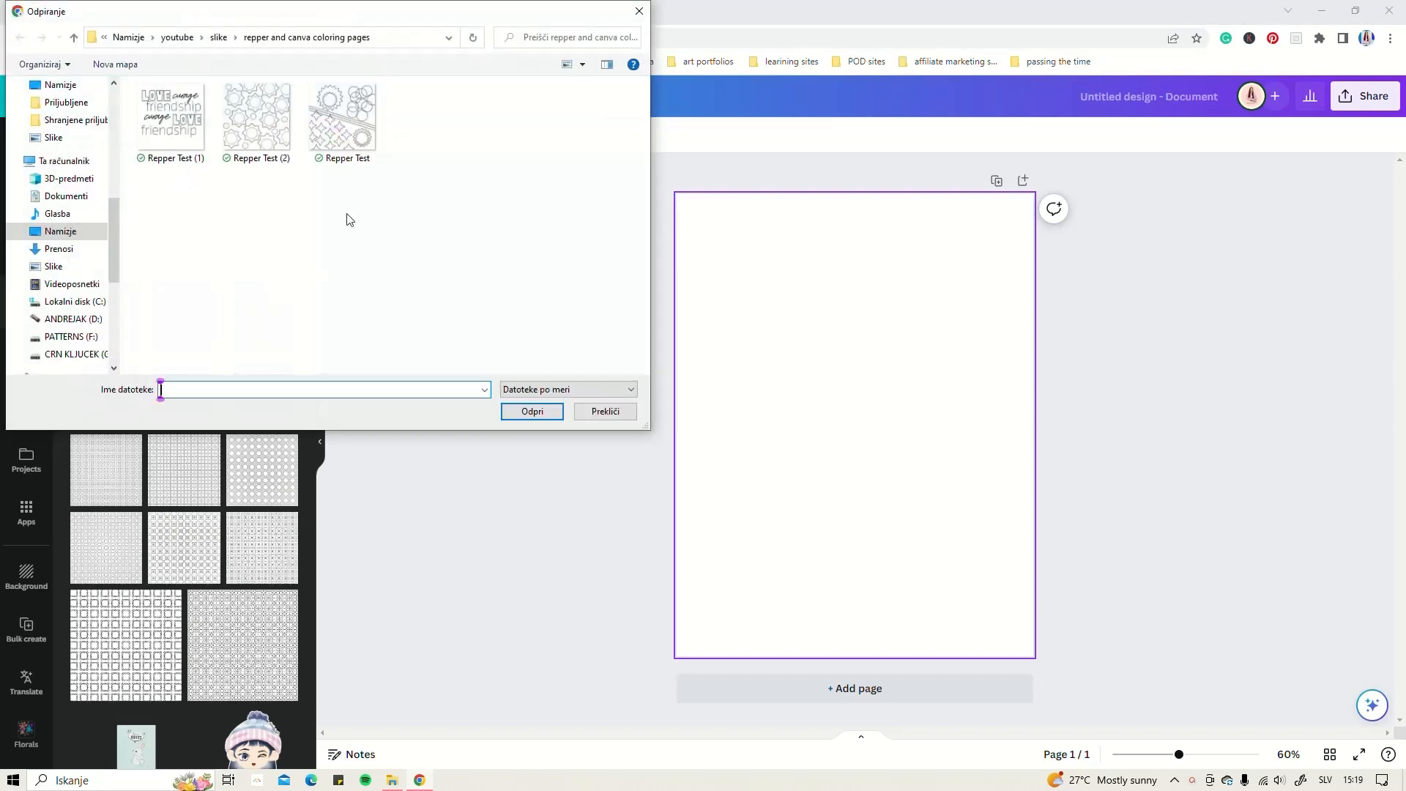
{"action": "left_click", "coordinate": [639, 11]}
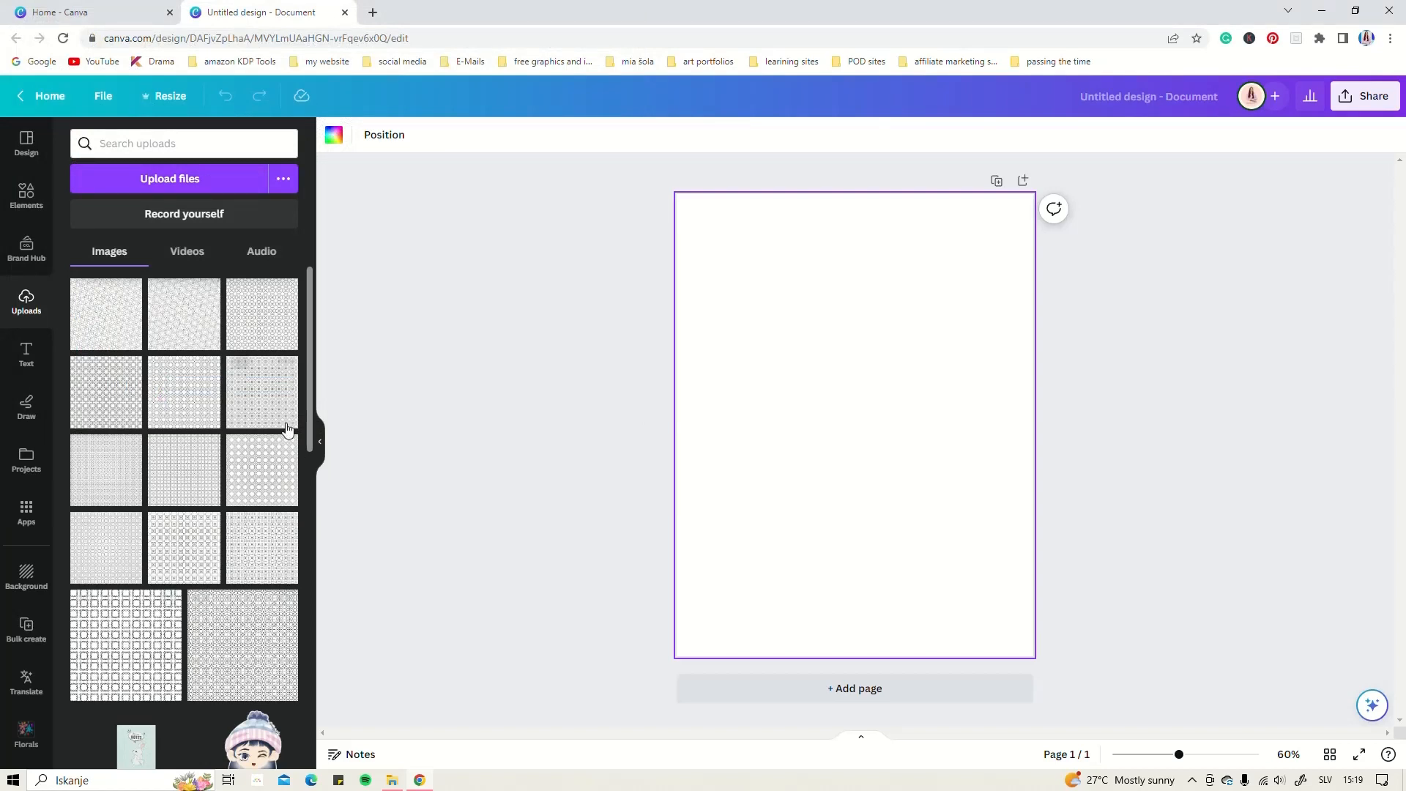
{"action": "left_click", "coordinate": [236, 657]}
{"action": "left_click_drag", "start_coordinate": [843, 432], "coordinate": [857, 440]}
{"action": "right_click", "coordinate": [890, 450]}
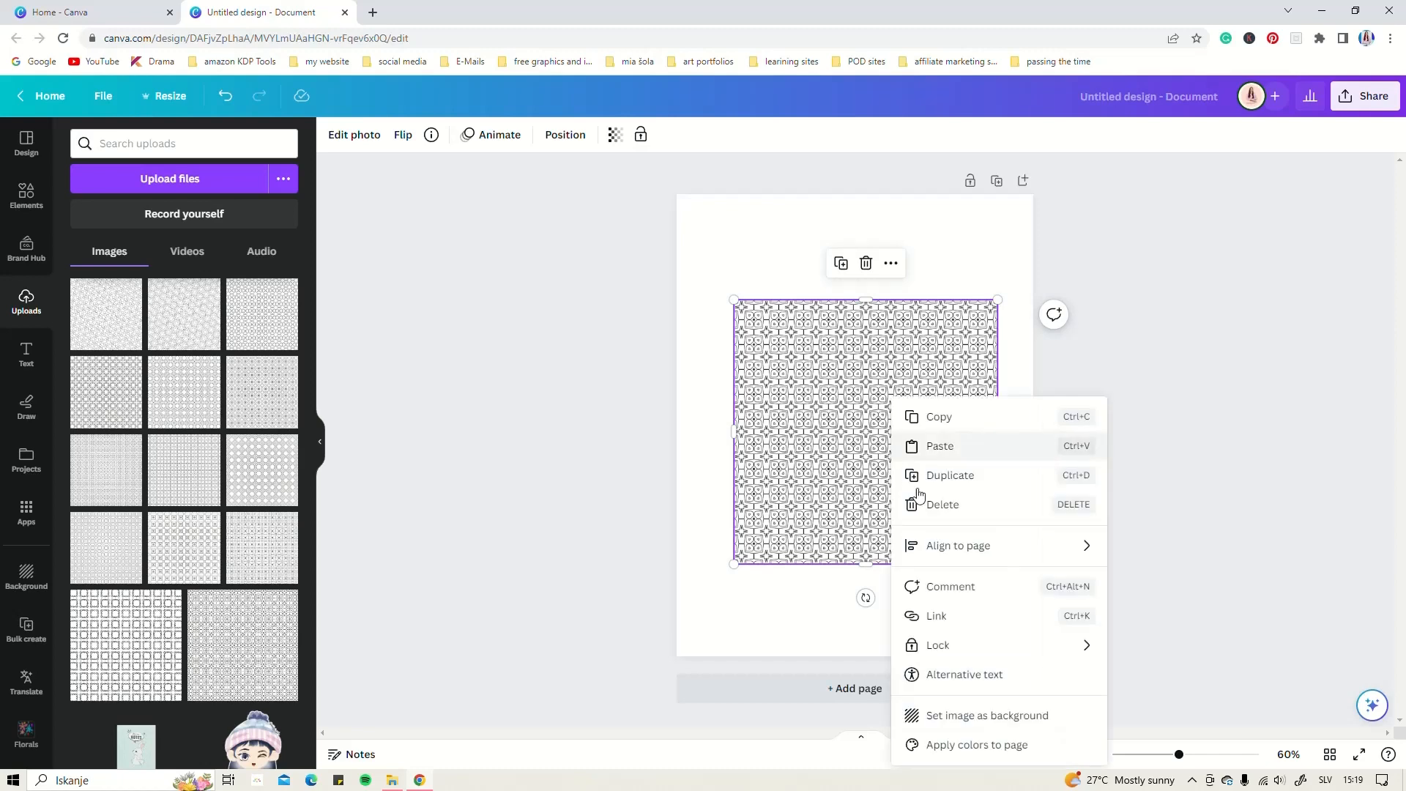
{"action": "left_click", "coordinate": [966, 710]}
{"action": "left_click", "coordinate": [952, 559]}
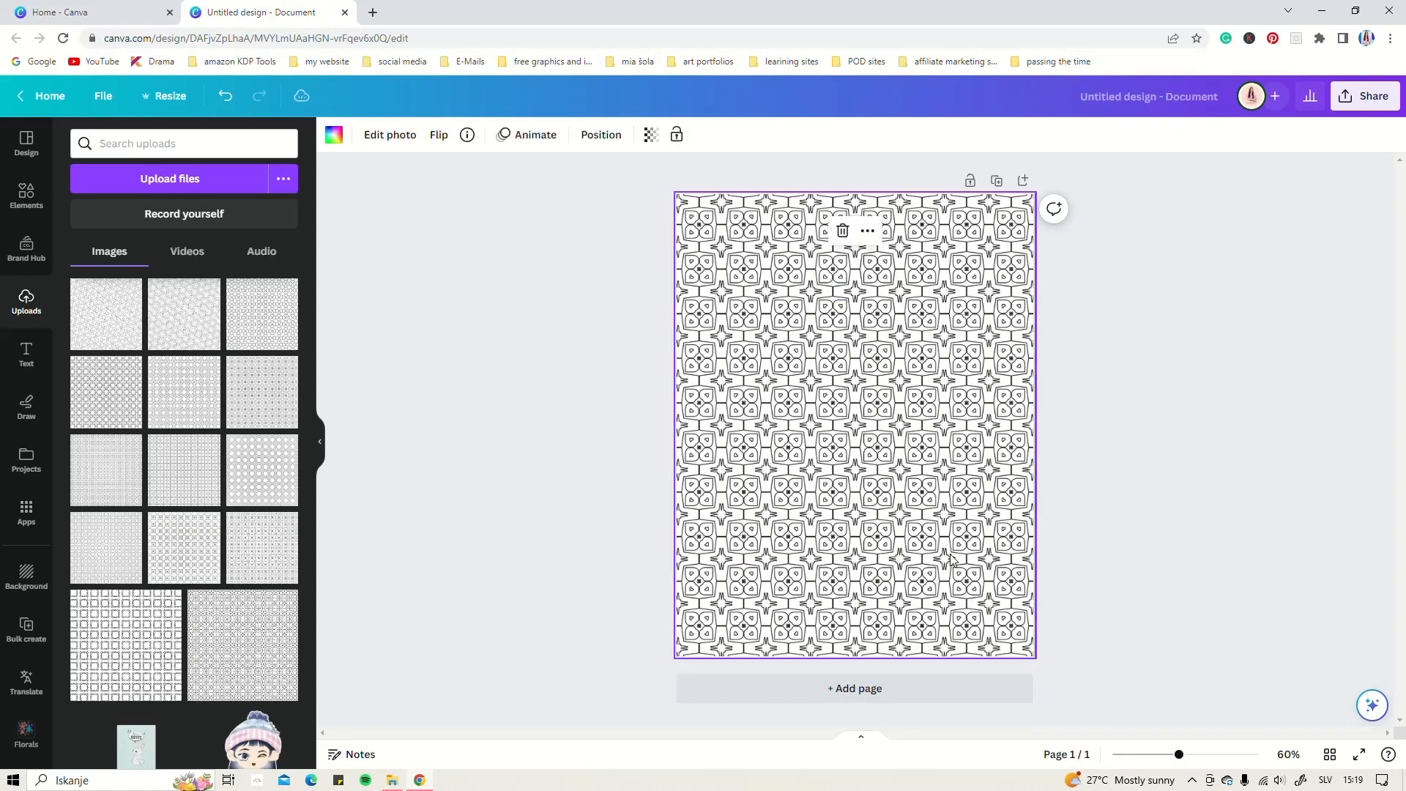
Enlarge and reposition the background pattern within its crop so the page shows fewer, larger motifs.
{"action": "double_click", "coordinate": [952, 559]}
{"action": "left_click_drag", "start_coordinate": [1084, 190], "coordinate": [1260, 139]}
{"action": "left_click_drag", "start_coordinate": [905, 367], "coordinate": [848, 402]}
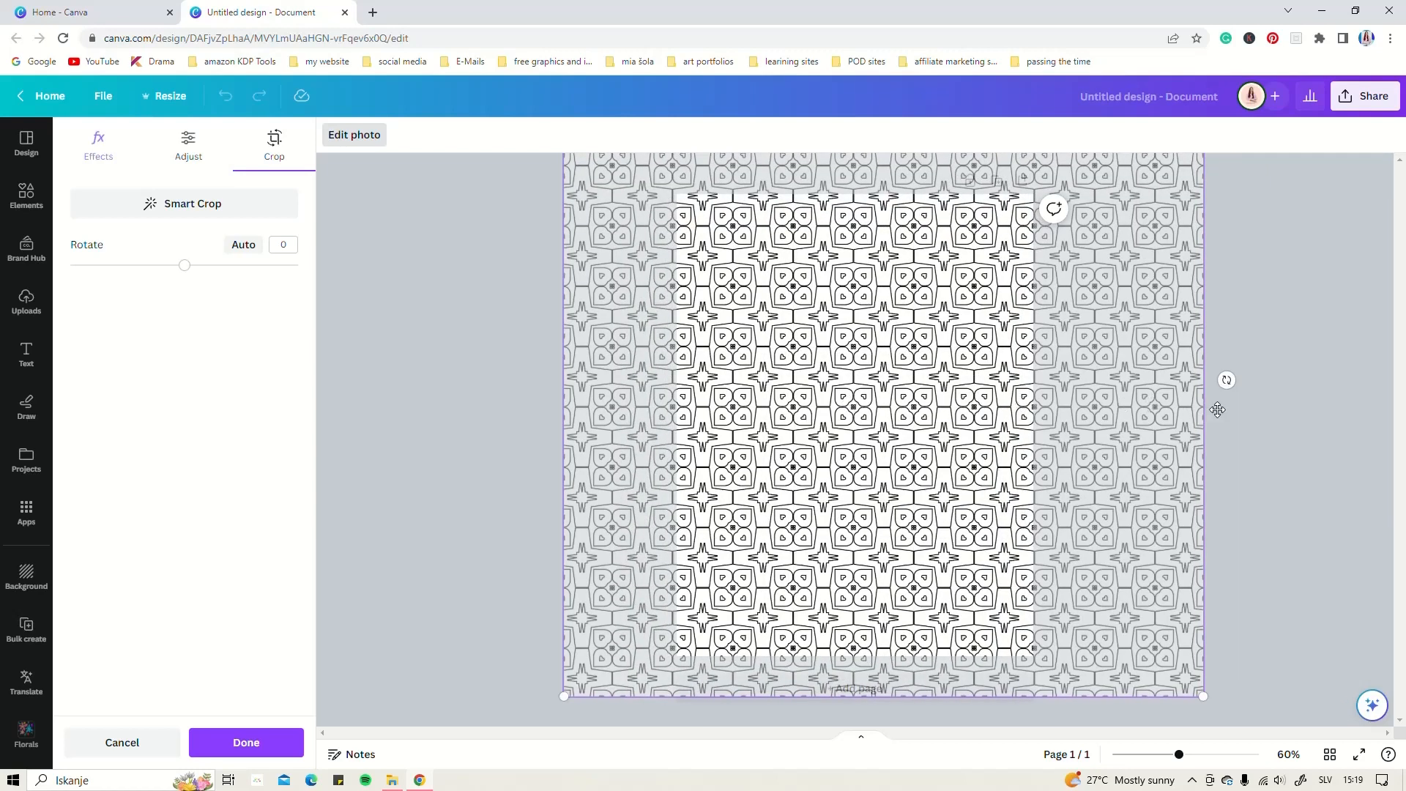
{"action": "left_click", "coordinate": [1272, 450]}
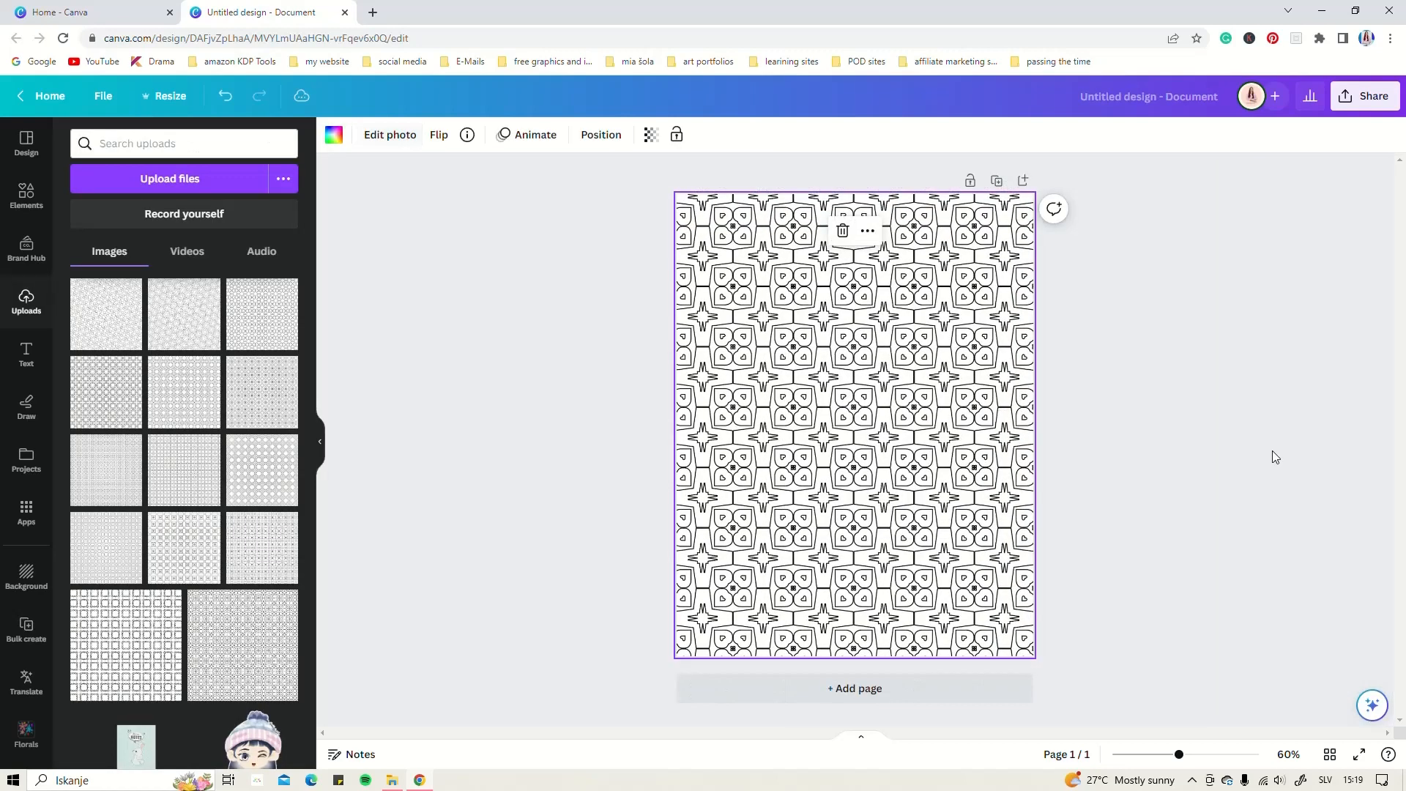
Add a square shape and stretch it into a wide rectangle across the upper half of the page.
{"action": "left_click", "coordinate": [26, 194]}
{"action": "left_click_drag", "start_coordinate": [831, 408], "coordinate": [998, 329]}
{"action": "left_click_drag", "start_coordinate": [852, 386], "coordinate": [852, 426]}
Fill the rectangle with white, give it a solid border of weight 8, and center it horizontally on the page.
{"action": "left_click", "coordinate": [354, 140]}
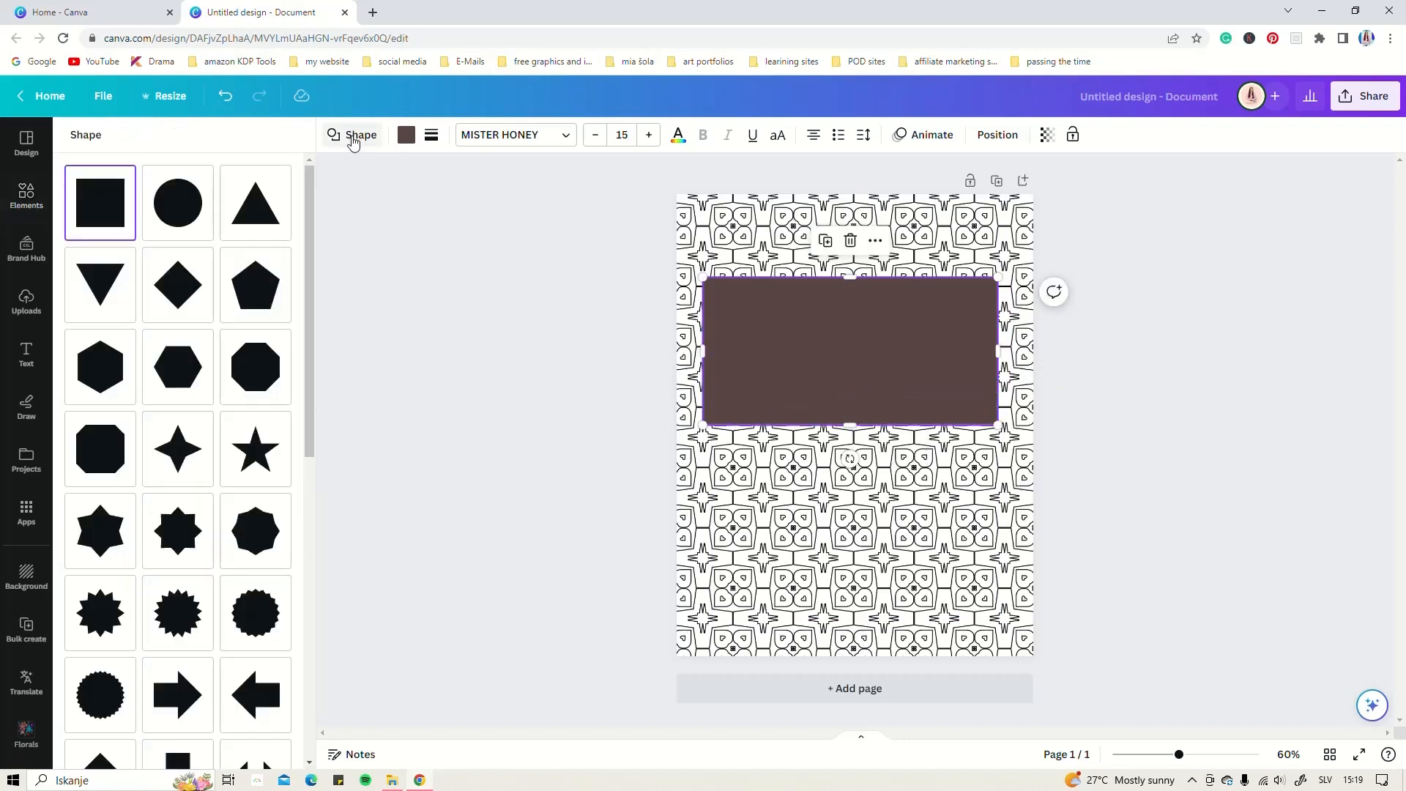
{"action": "left_click", "coordinate": [404, 138]}
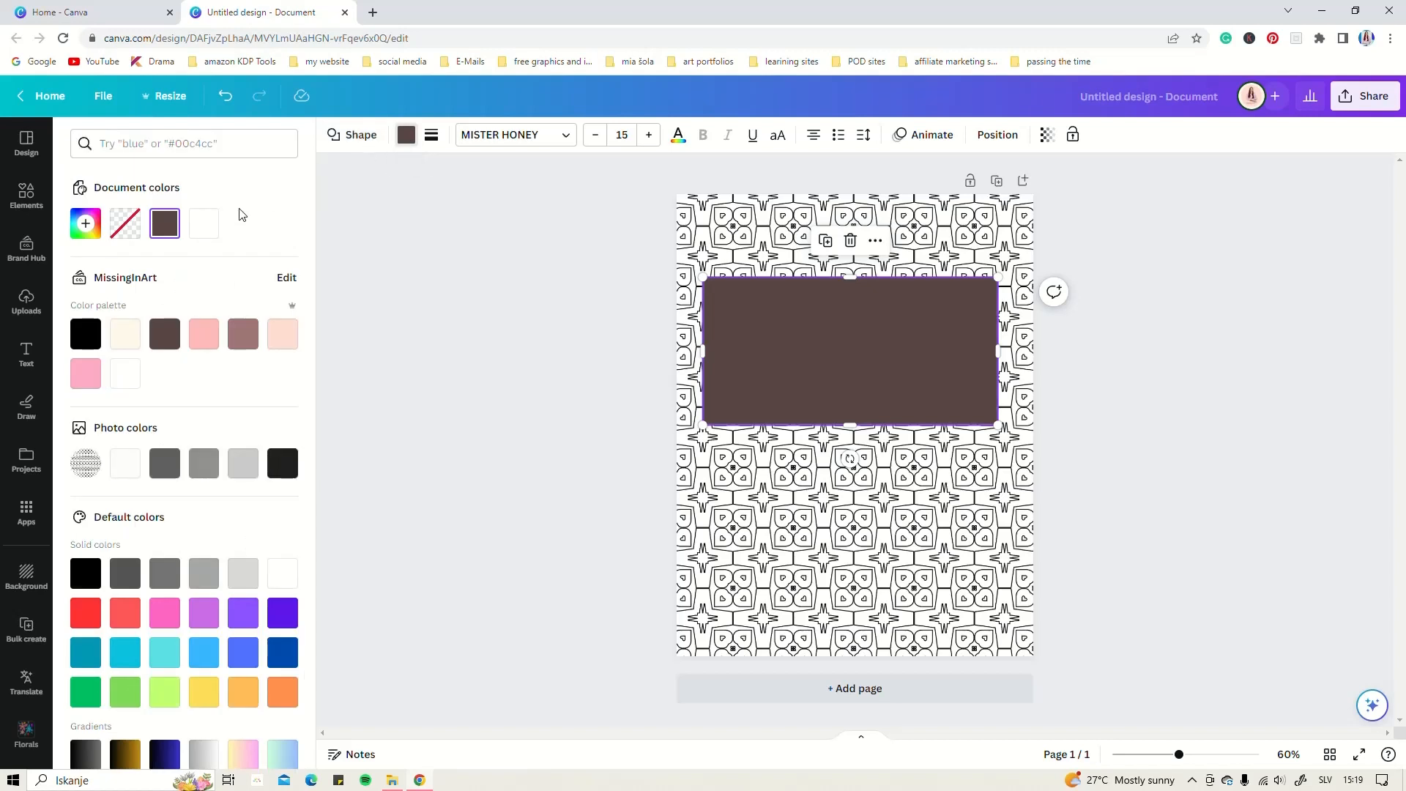
{"action": "left_click", "coordinate": [204, 226]}
{"action": "left_click", "coordinate": [432, 135]}
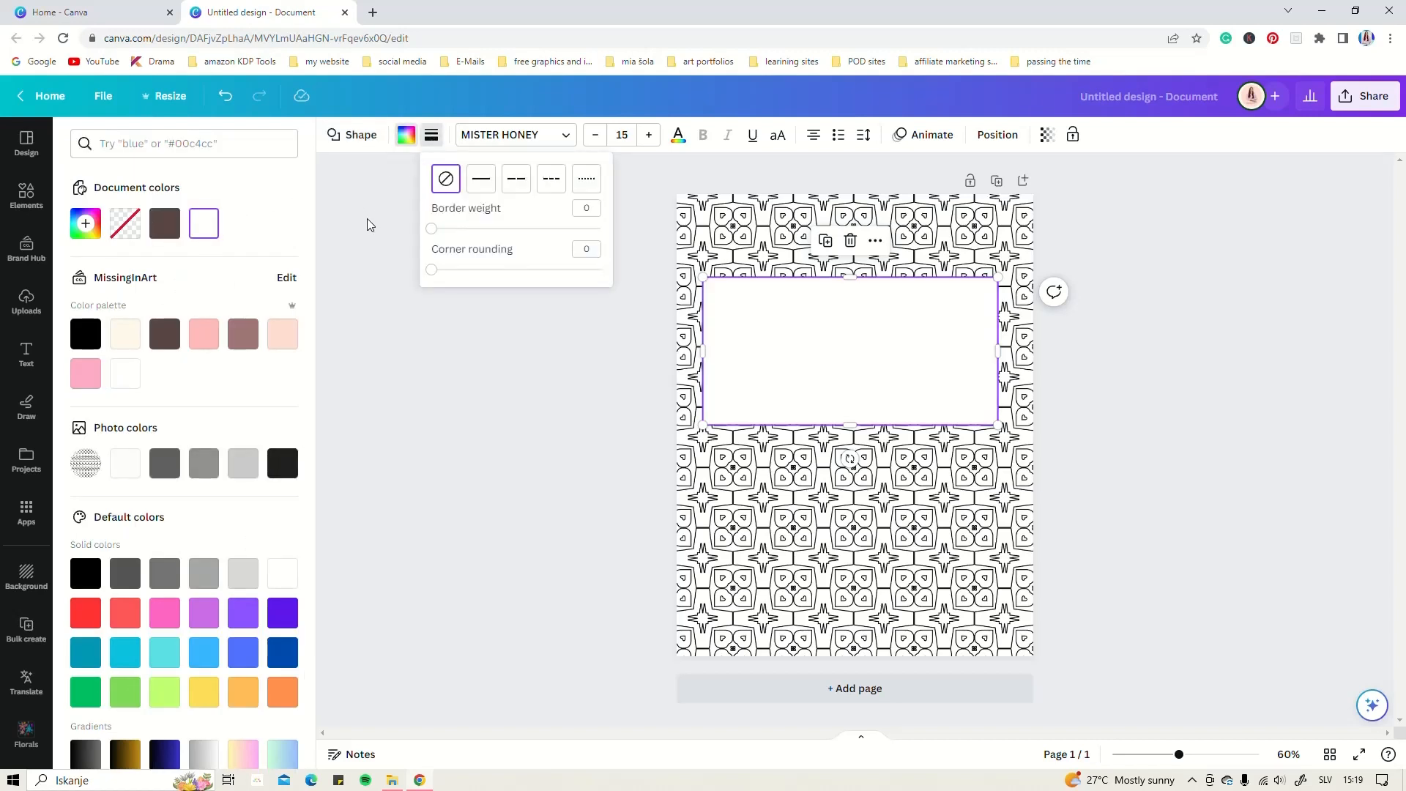
{"action": "left_click", "coordinate": [483, 183]}
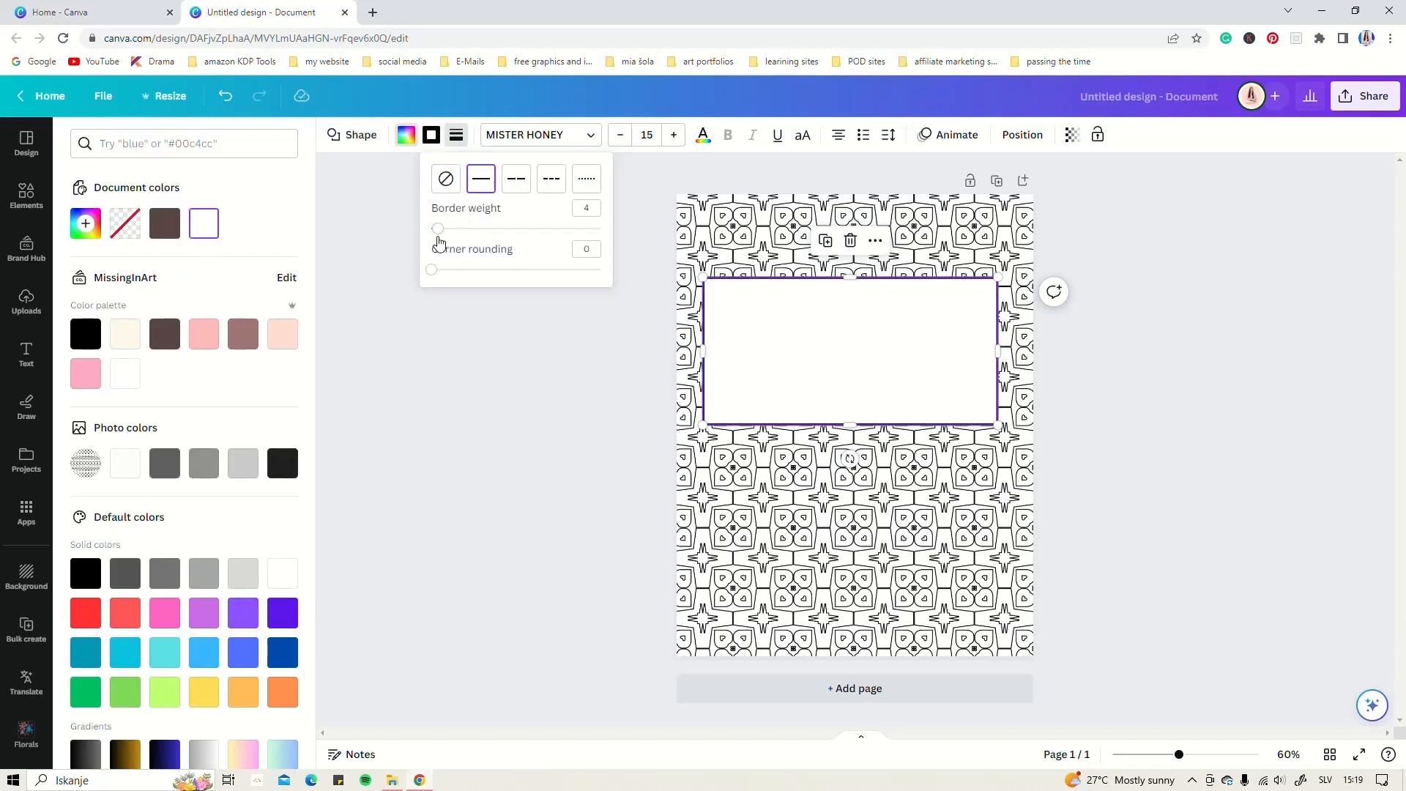
{"action": "left_click_drag", "start_coordinate": [440, 229], "coordinate": [444, 229]}
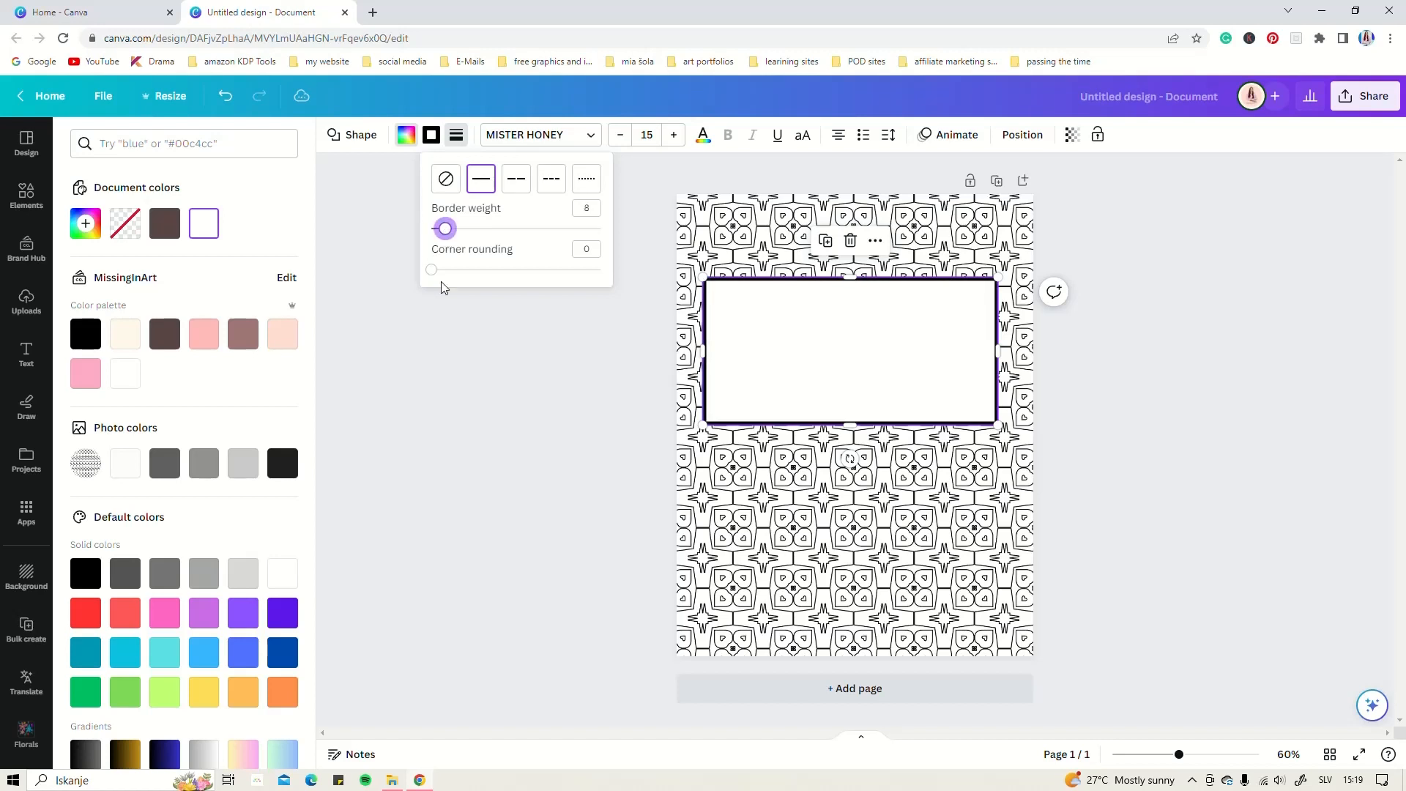
{"action": "left_click", "coordinate": [715, 371]}
{"action": "left_click_drag", "start_coordinate": [843, 345], "coordinate": [844, 335]}
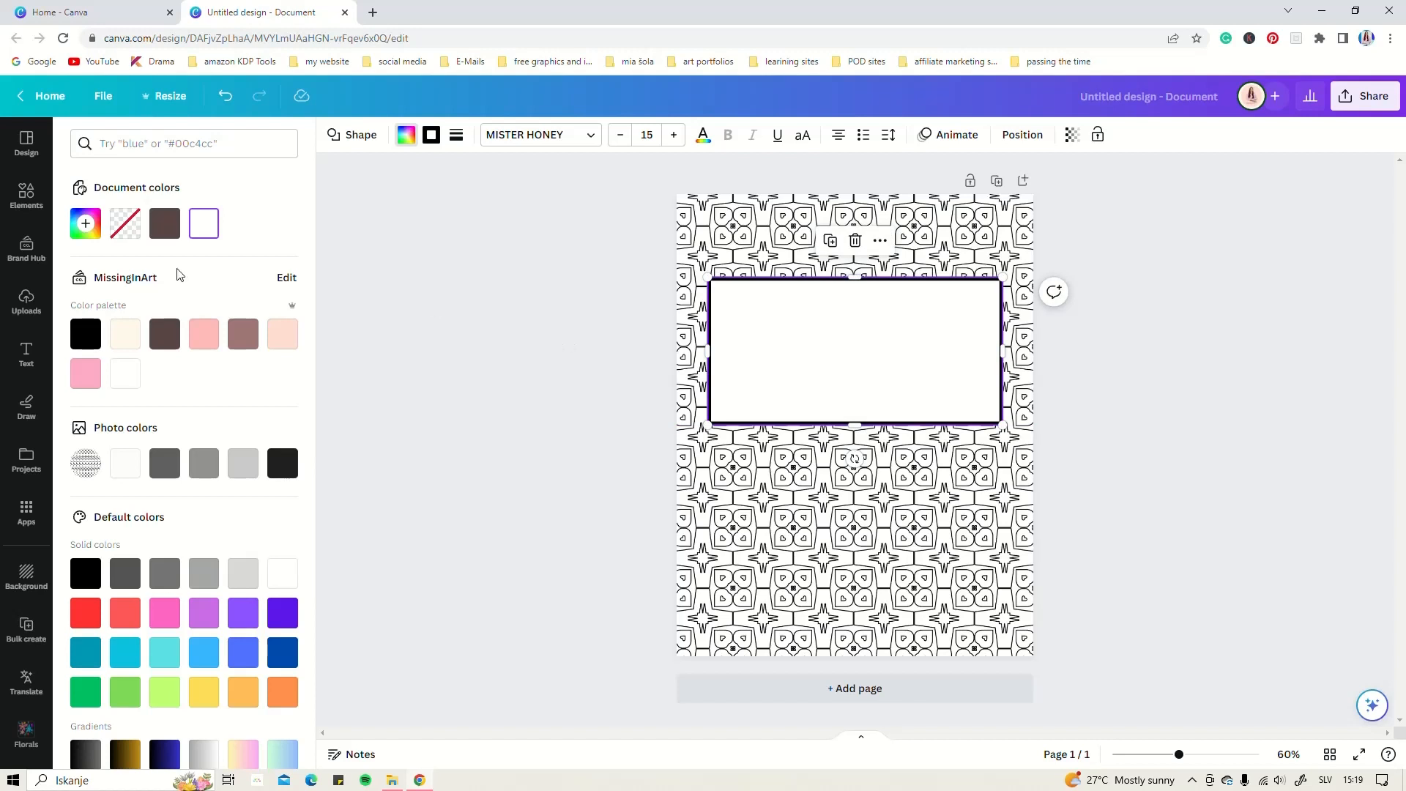
Add a text box inside the white rectangle reading "COLORING IS FUN".
{"action": "left_click", "coordinate": [26, 197]}
{"action": "left_click", "coordinate": [28, 354]}
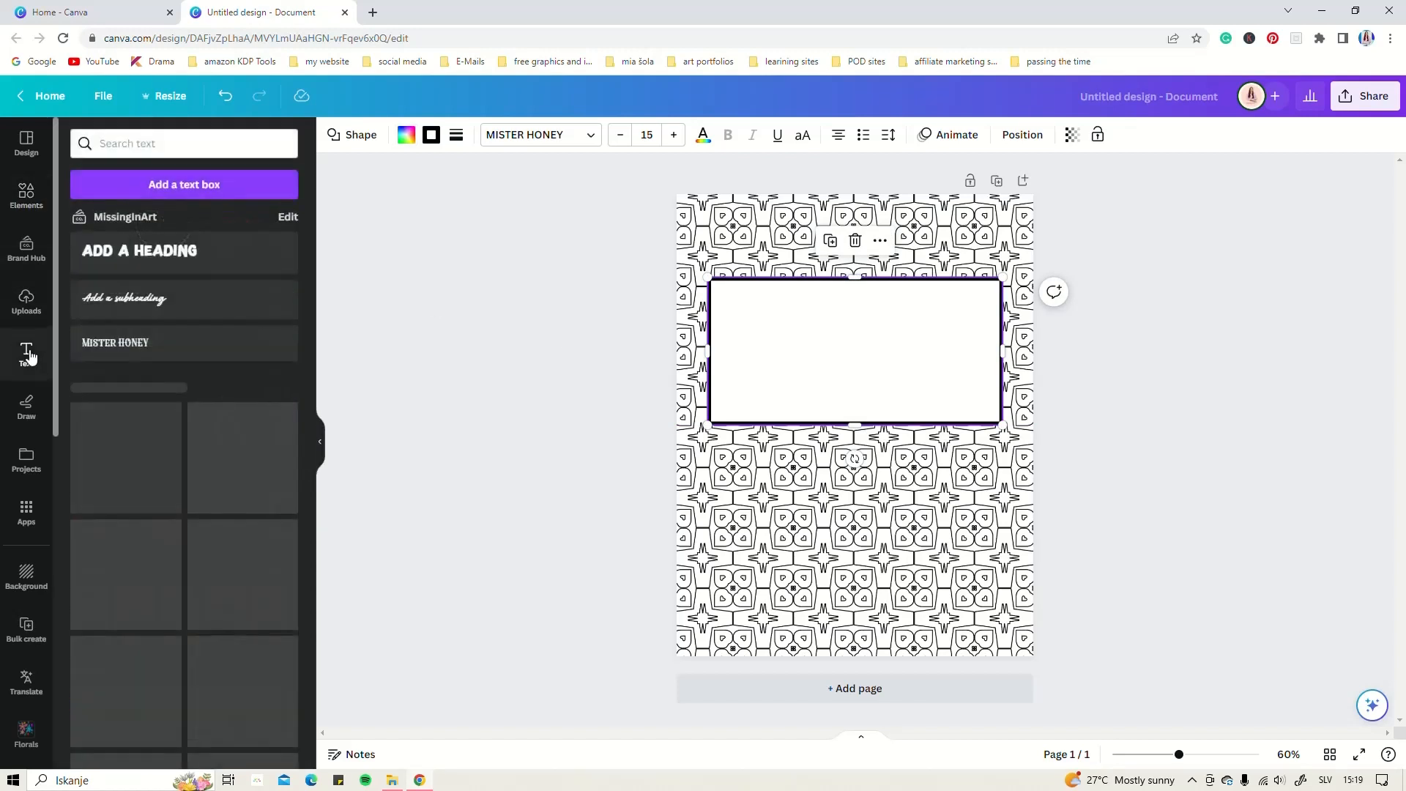
{"action": "left_click", "coordinate": [184, 184]}
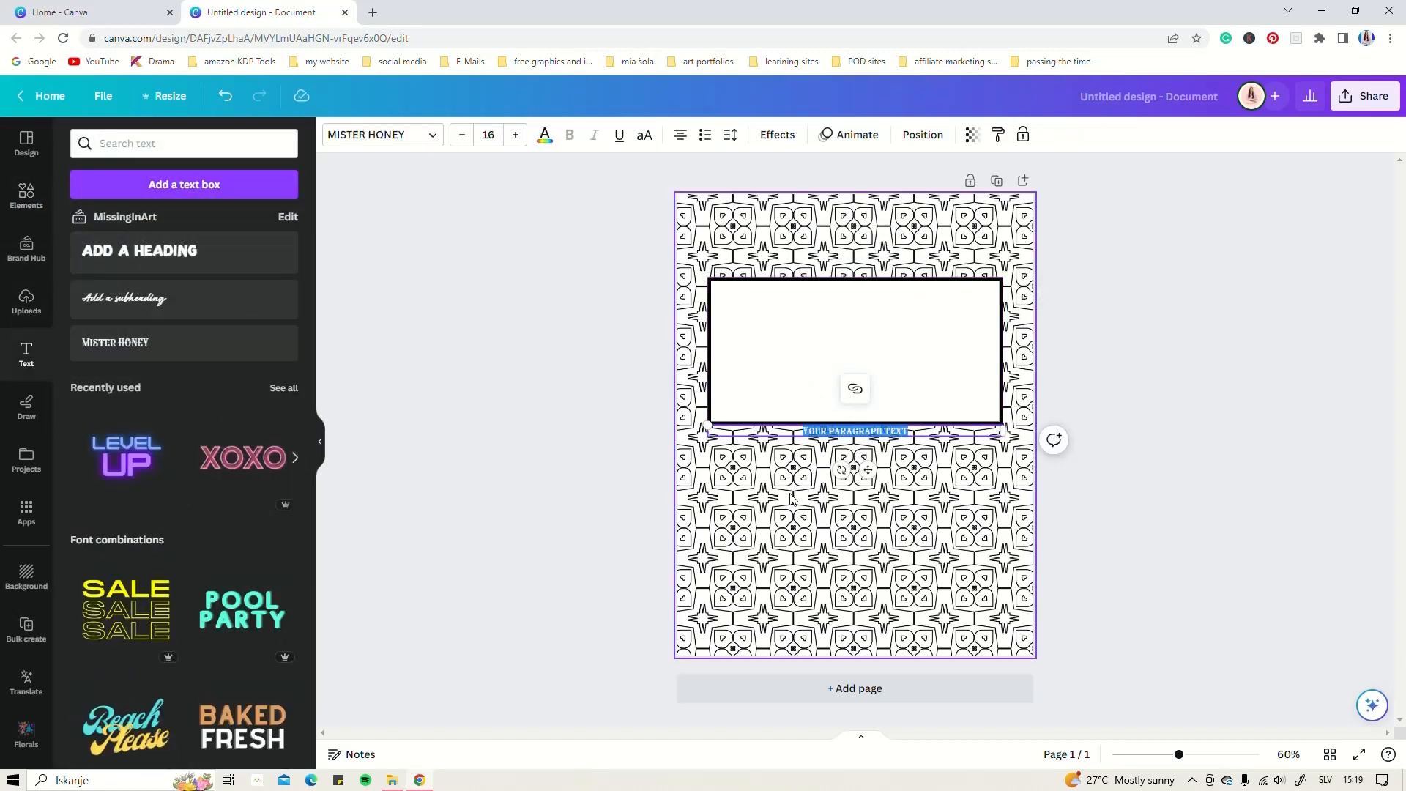
{"action": "left_click_drag", "start_coordinate": [870, 472], "coordinate": [871, 370]}
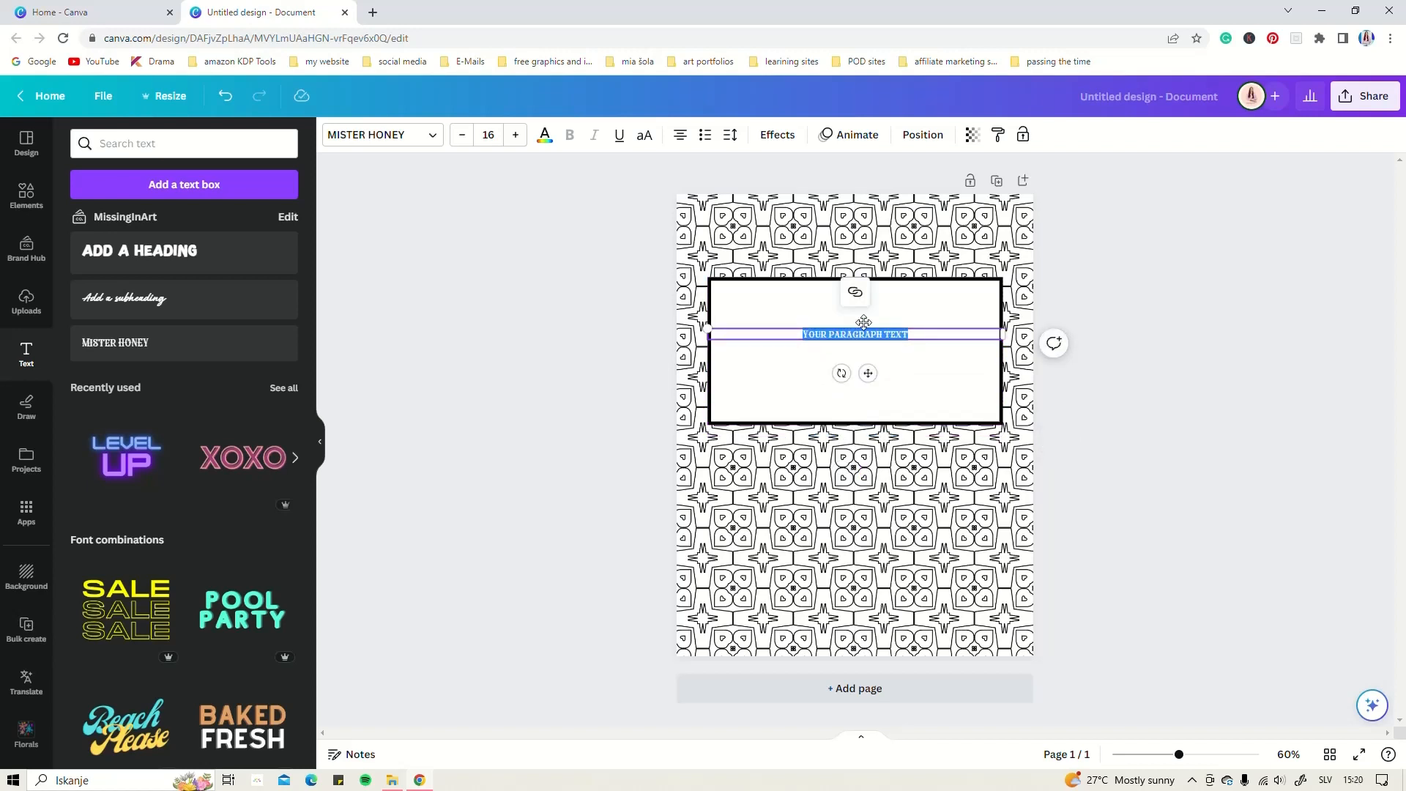
{"action": "type", "text": "COLORING IS FUN"}
Set the title text in Cubao Narrow at size 76 and center it within the white rectangle.
{"action": "left_click", "coordinate": [518, 135]}
{"action": "left_click", "coordinate": [517, 135]}
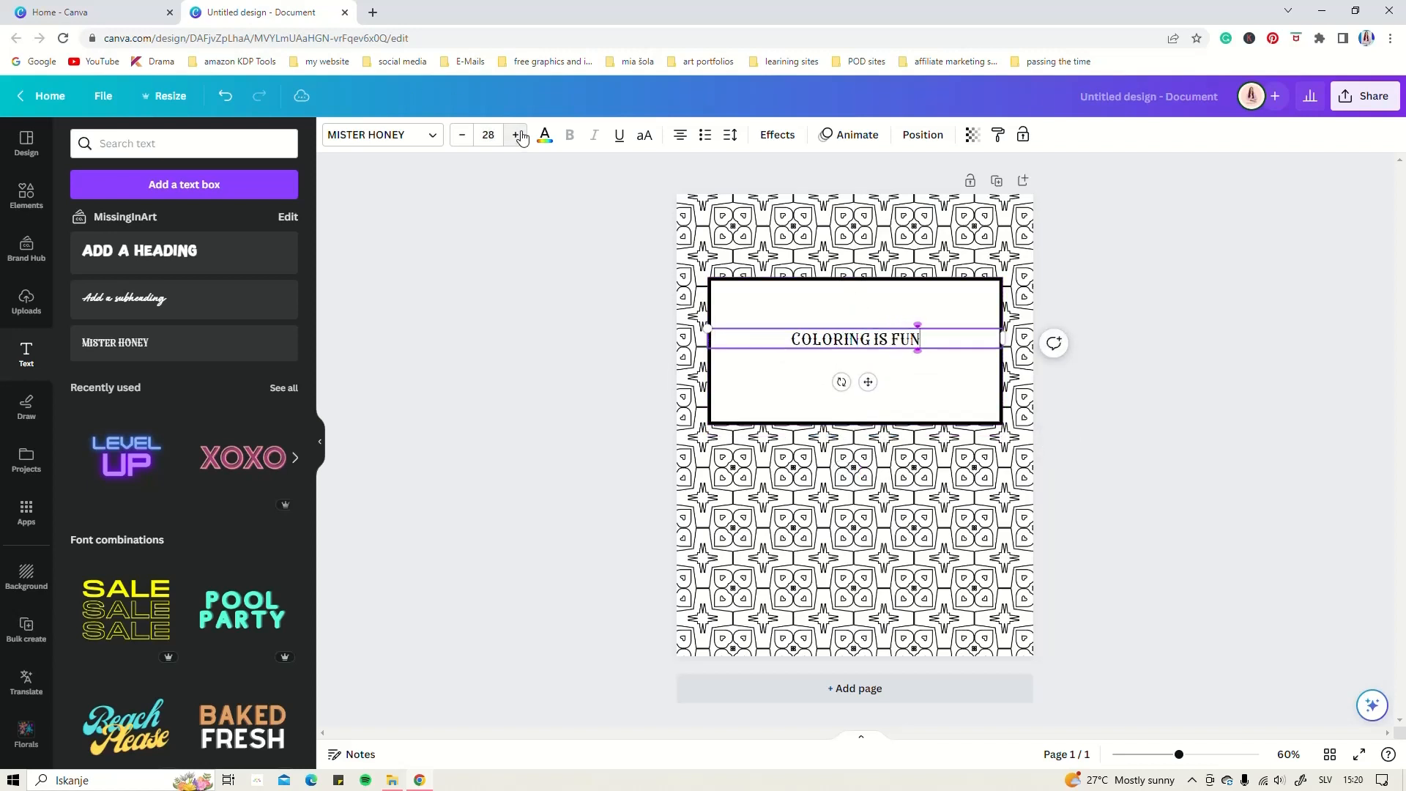
{"action": "left_click", "coordinate": [518, 135]}
{"action": "left_click", "coordinate": [518, 135]}
{"action": "left_click", "coordinate": [518, 135]}
{"action": "left_click", "coordinate": [518, 135]}
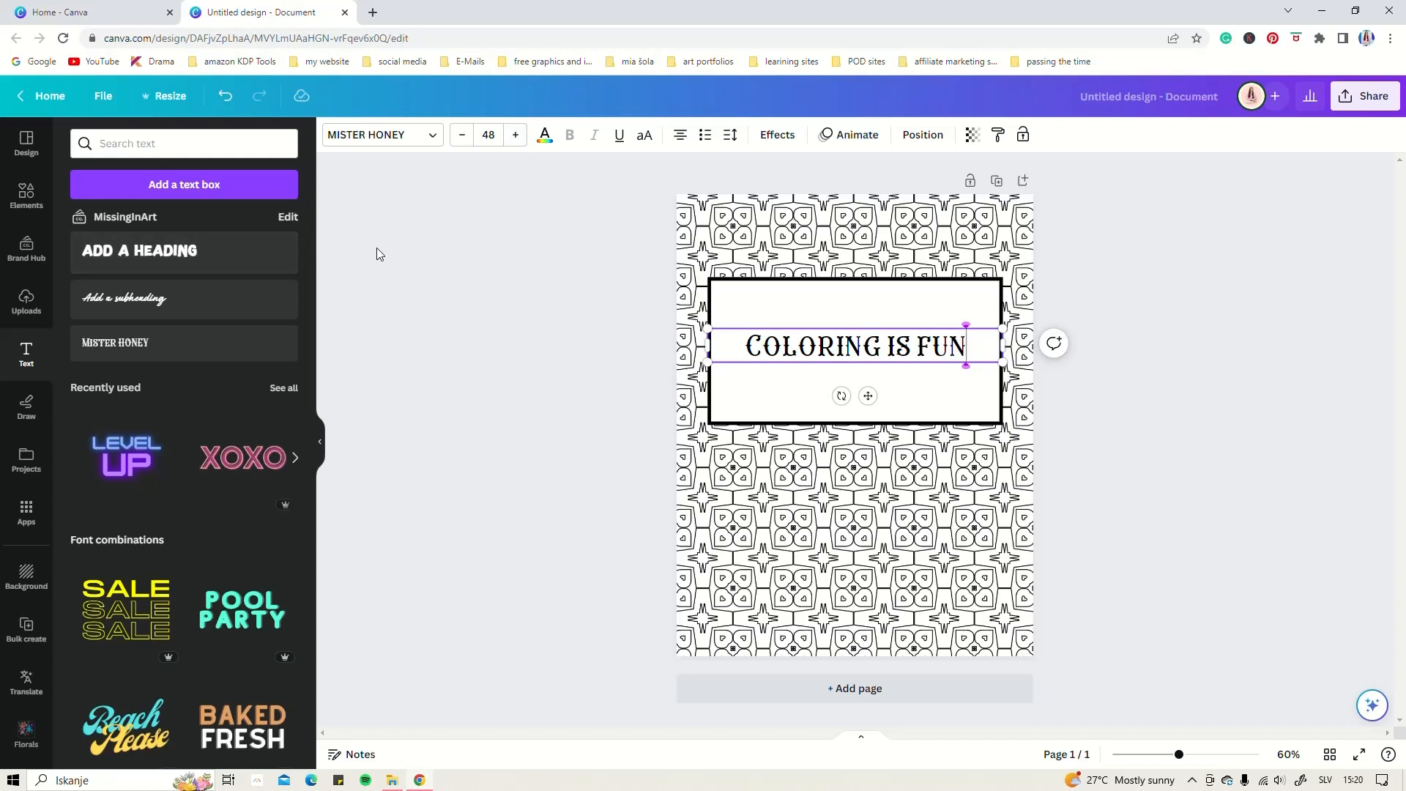
{"action": "left_click", "coordinate": [395, 135]}
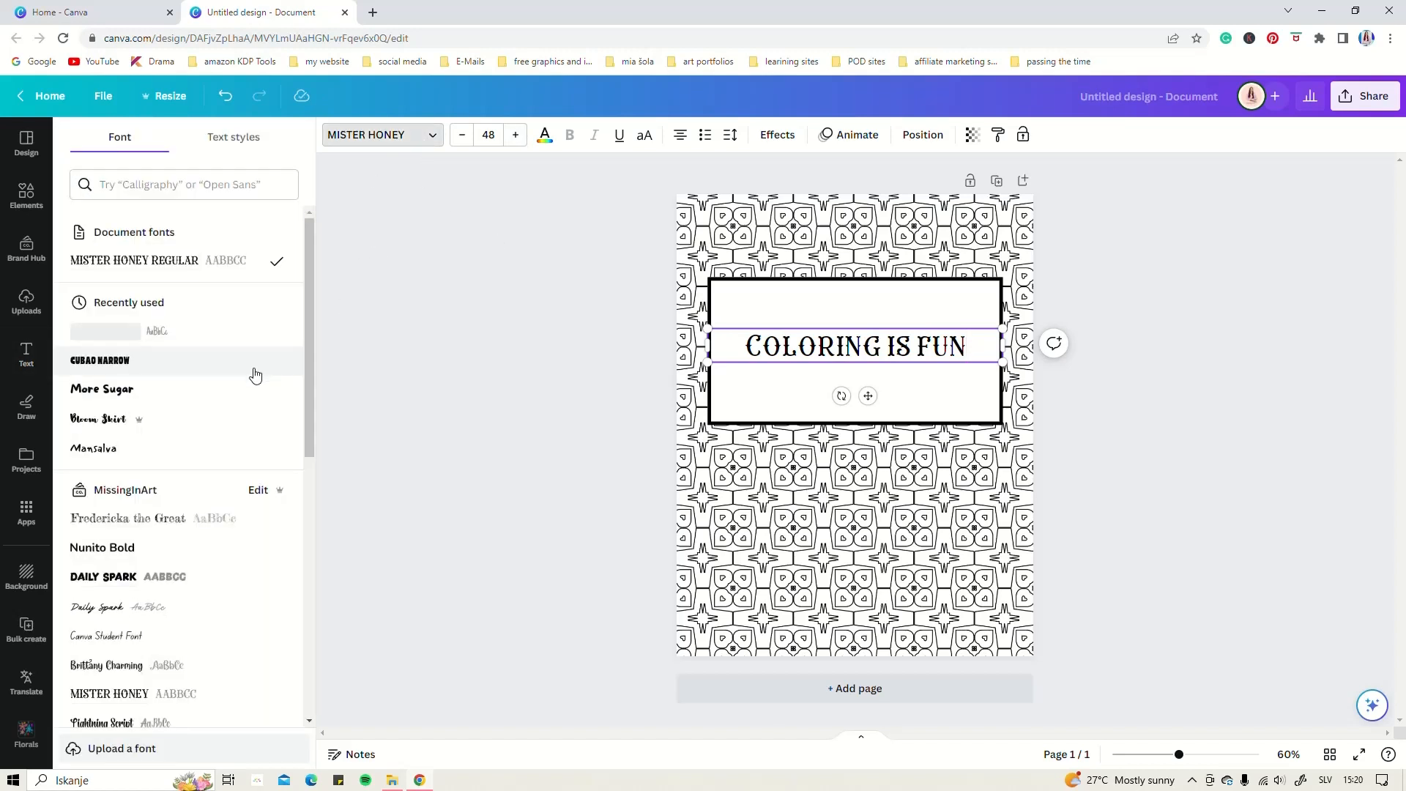
{"action": "left_click", "coordinate": [112, 363]}
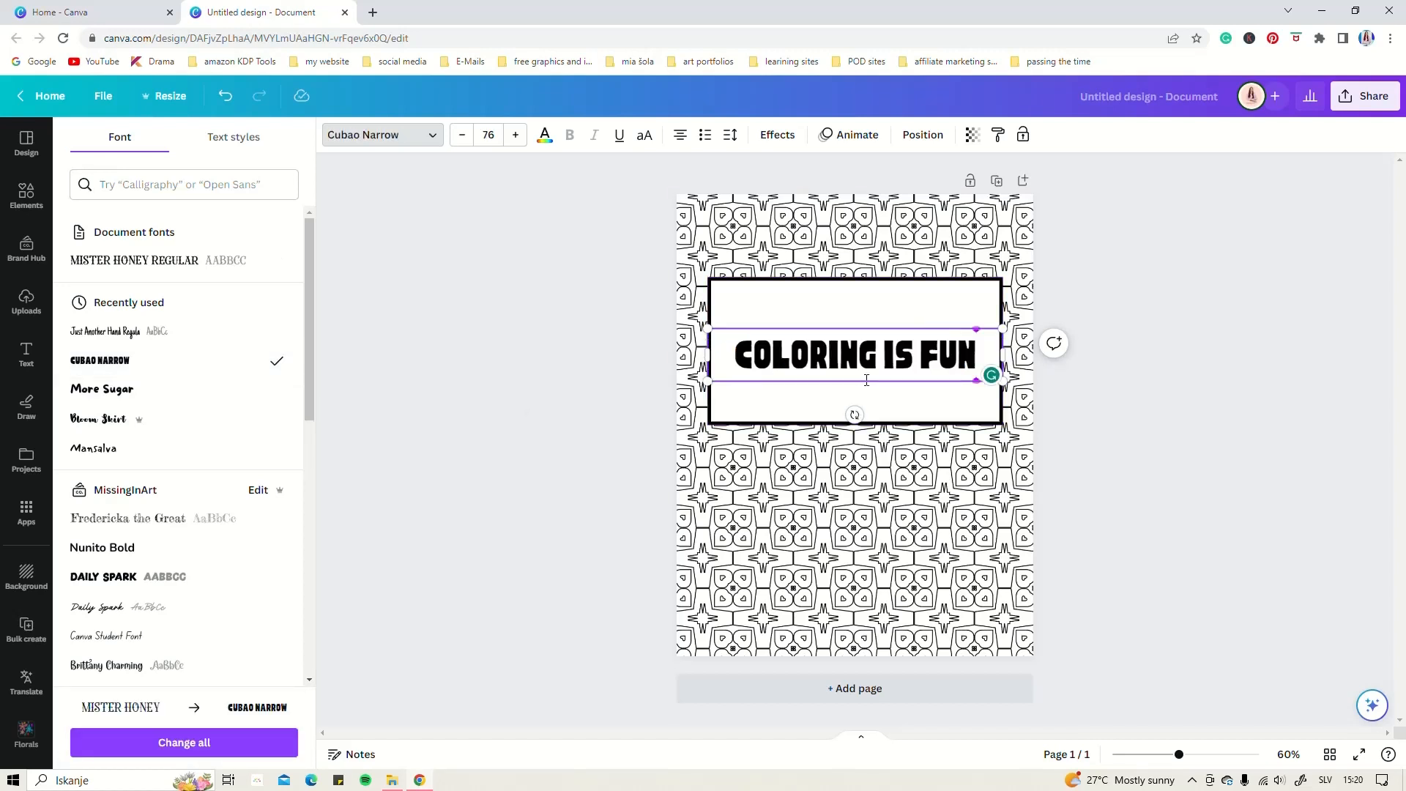
{"action": "left_click", "coordinate": [910, 402]}
{"action": "left_click", "coordinate": [897, 360]}
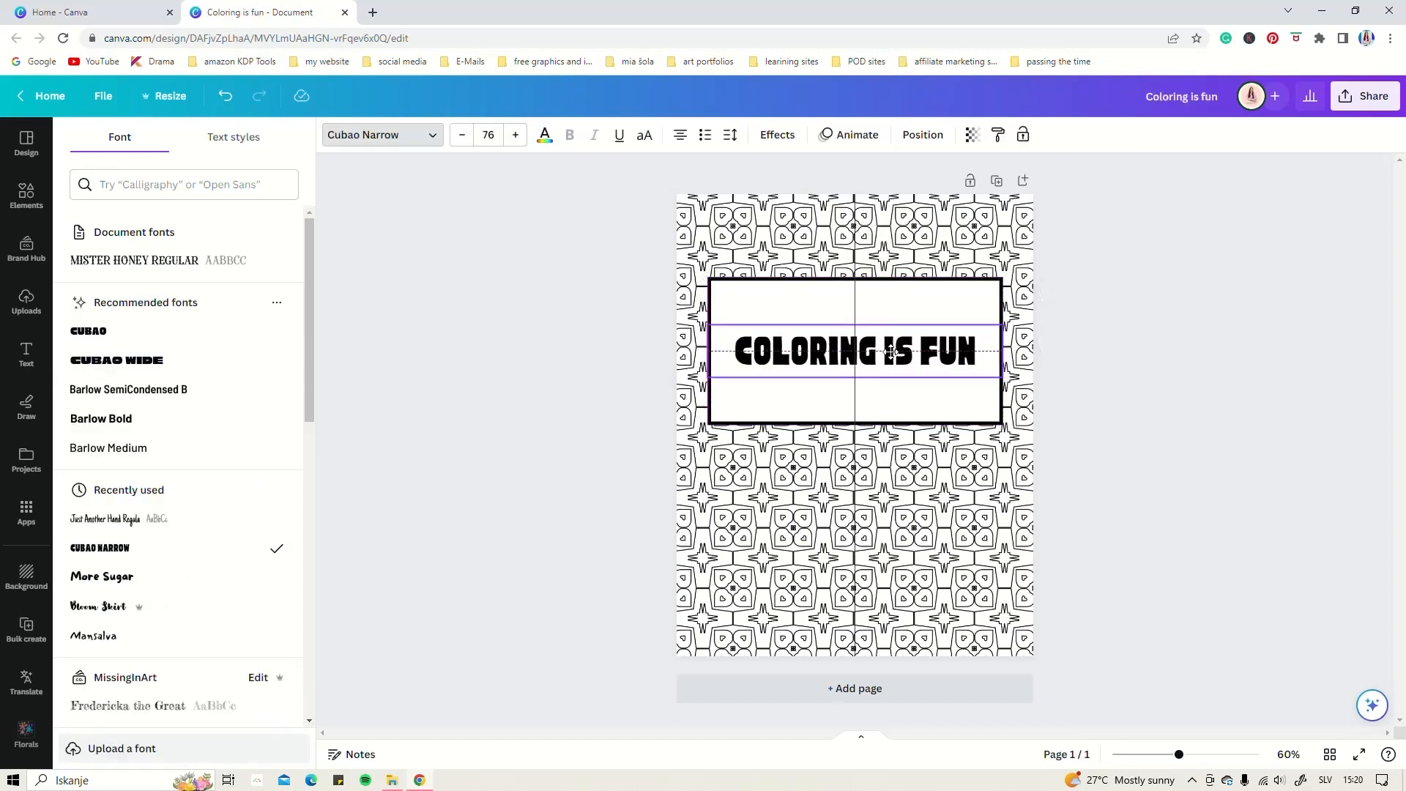
Turn the title into colorable outlined lettering with white text and a black Outline effect at thickness 65, and adjust its vertical position.
{"action": "left_click", "coordinate": [777, 135]}
{"action": "left_click", "coordinate": [273, 323]}
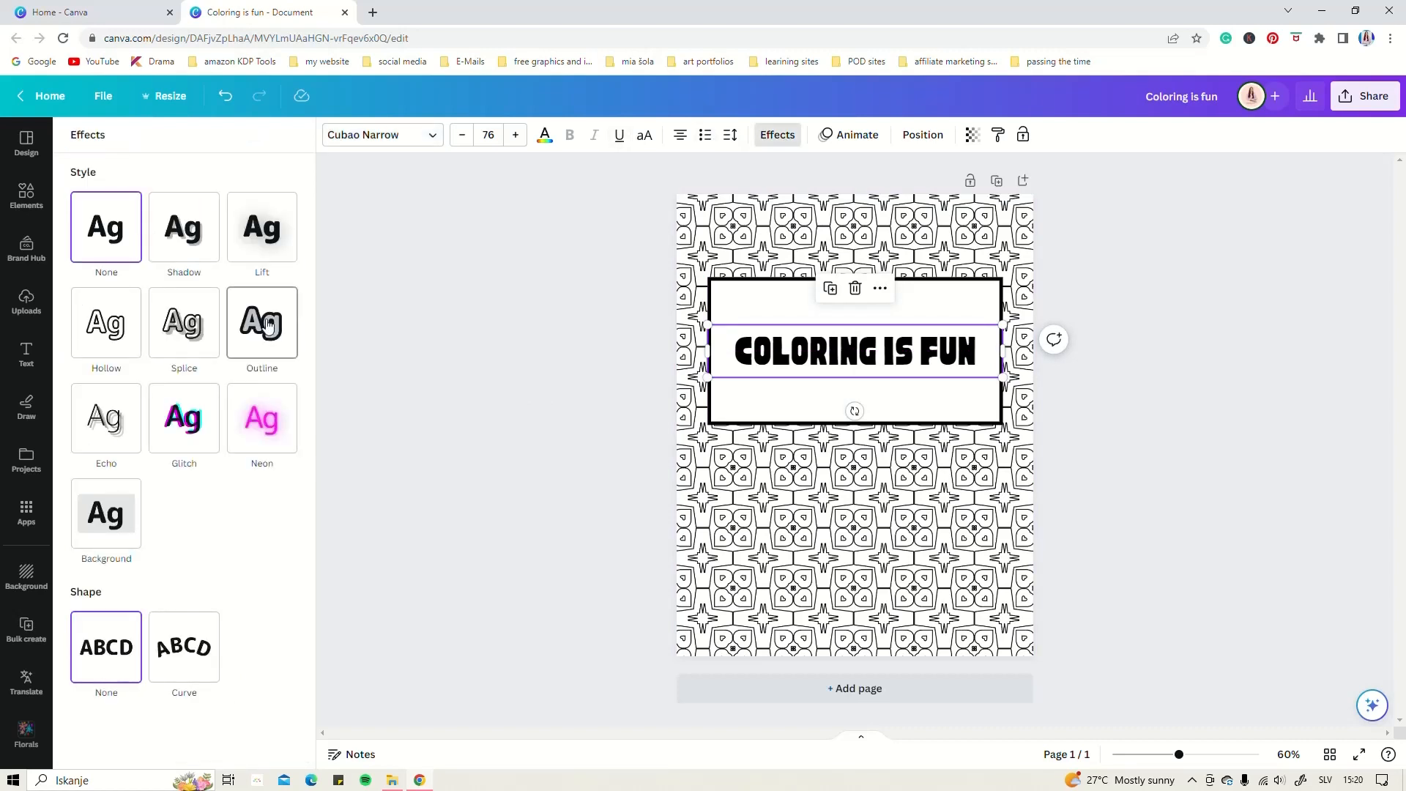
{"action": "left_click", "coordinate": [272, 435]}
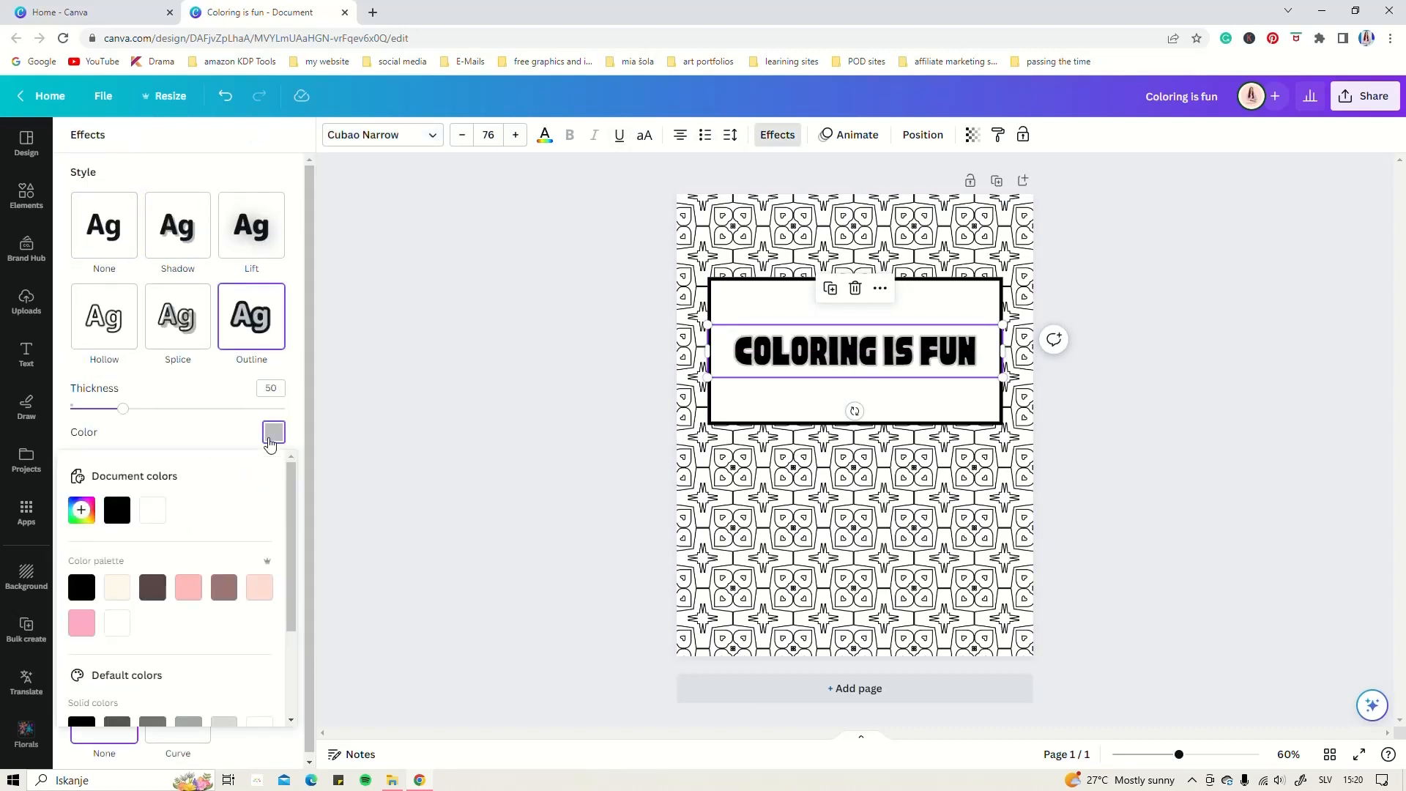
{"action": "left_click", "coordinate": [120, 515]}
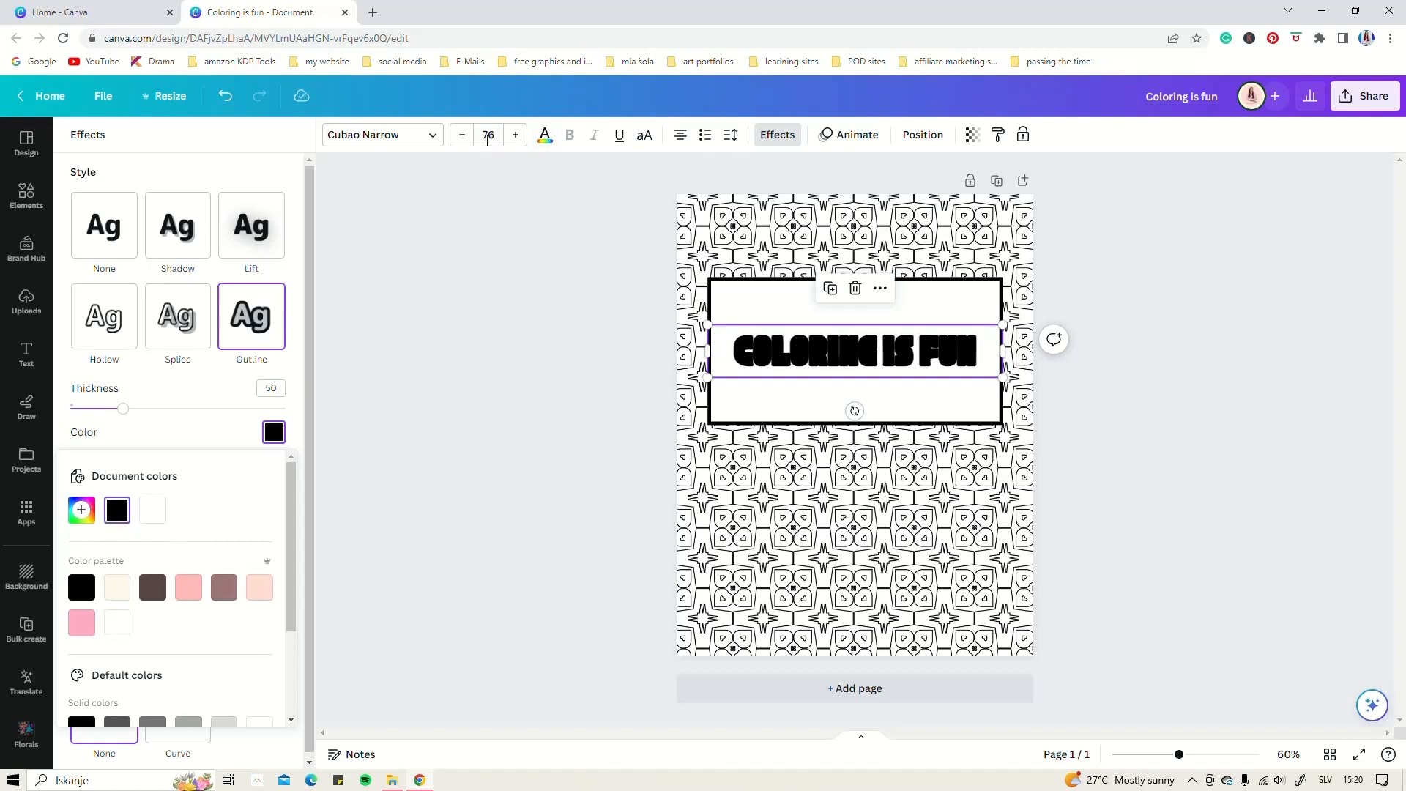
{"action": "left_click", "coordinate": [544, 141]}
{"action": "left_click", "coordinate": [165, 223]}
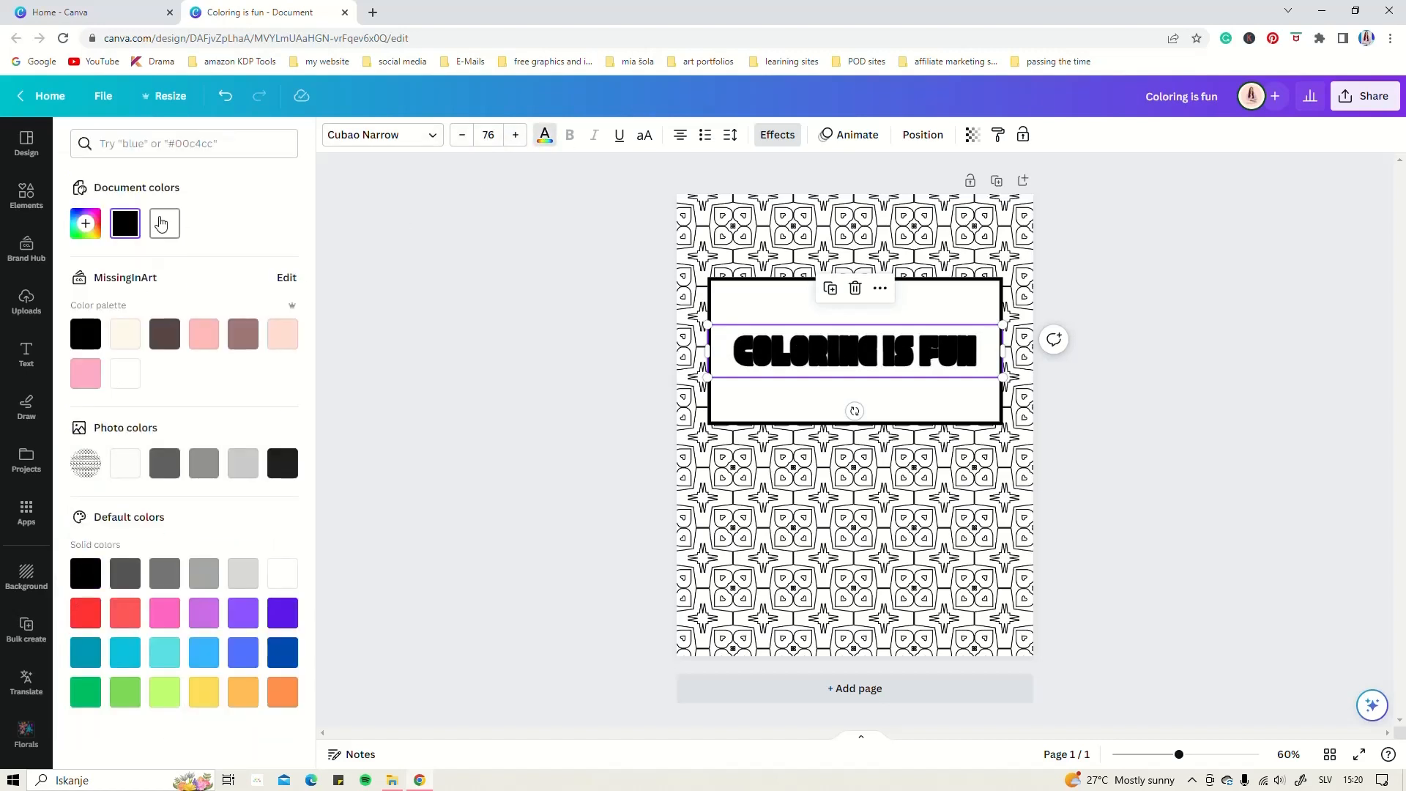
{"action": "left_click", "coordinate": [777, 135]}
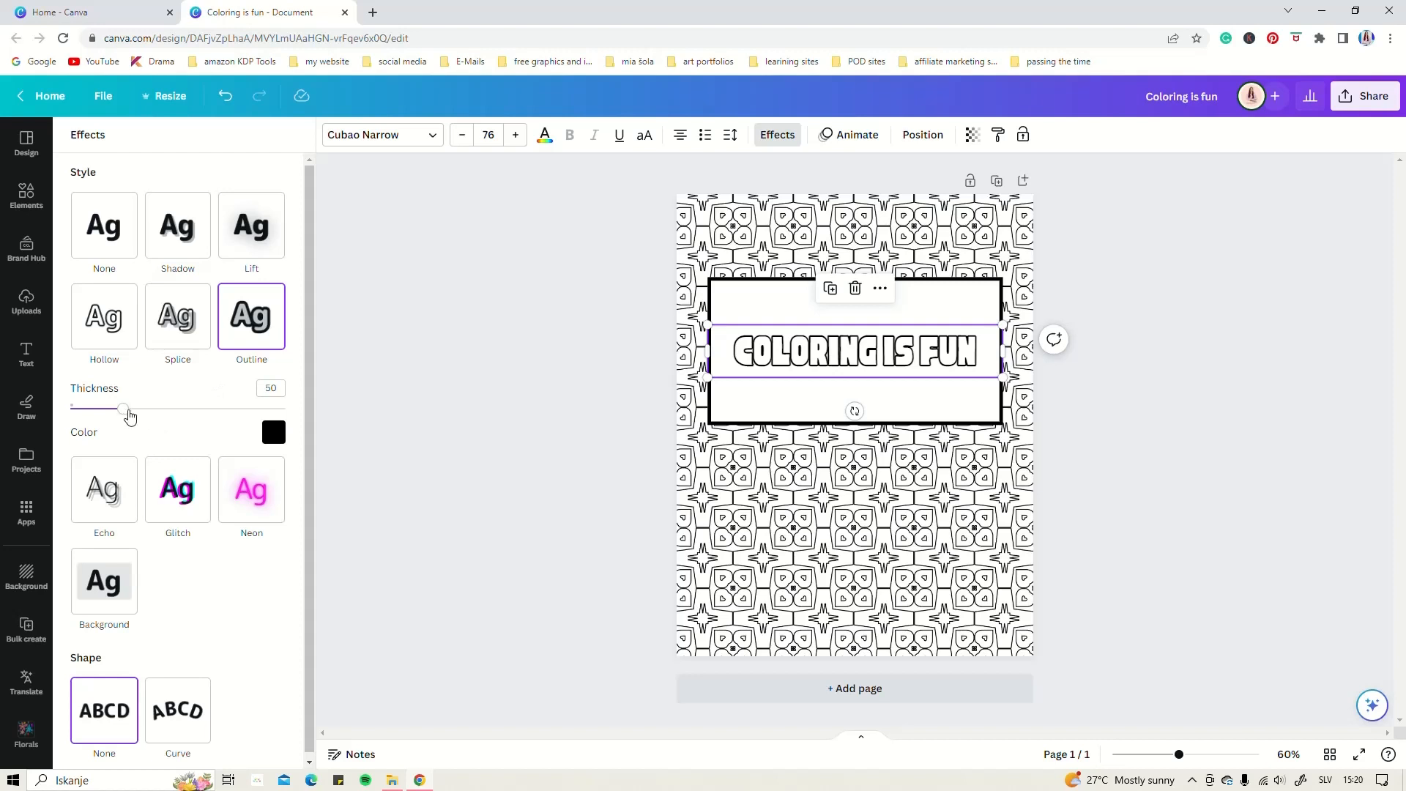
{"action": "left_click_drag", "start_coordinate": [129, 415], "coordinate": [141, 416]}
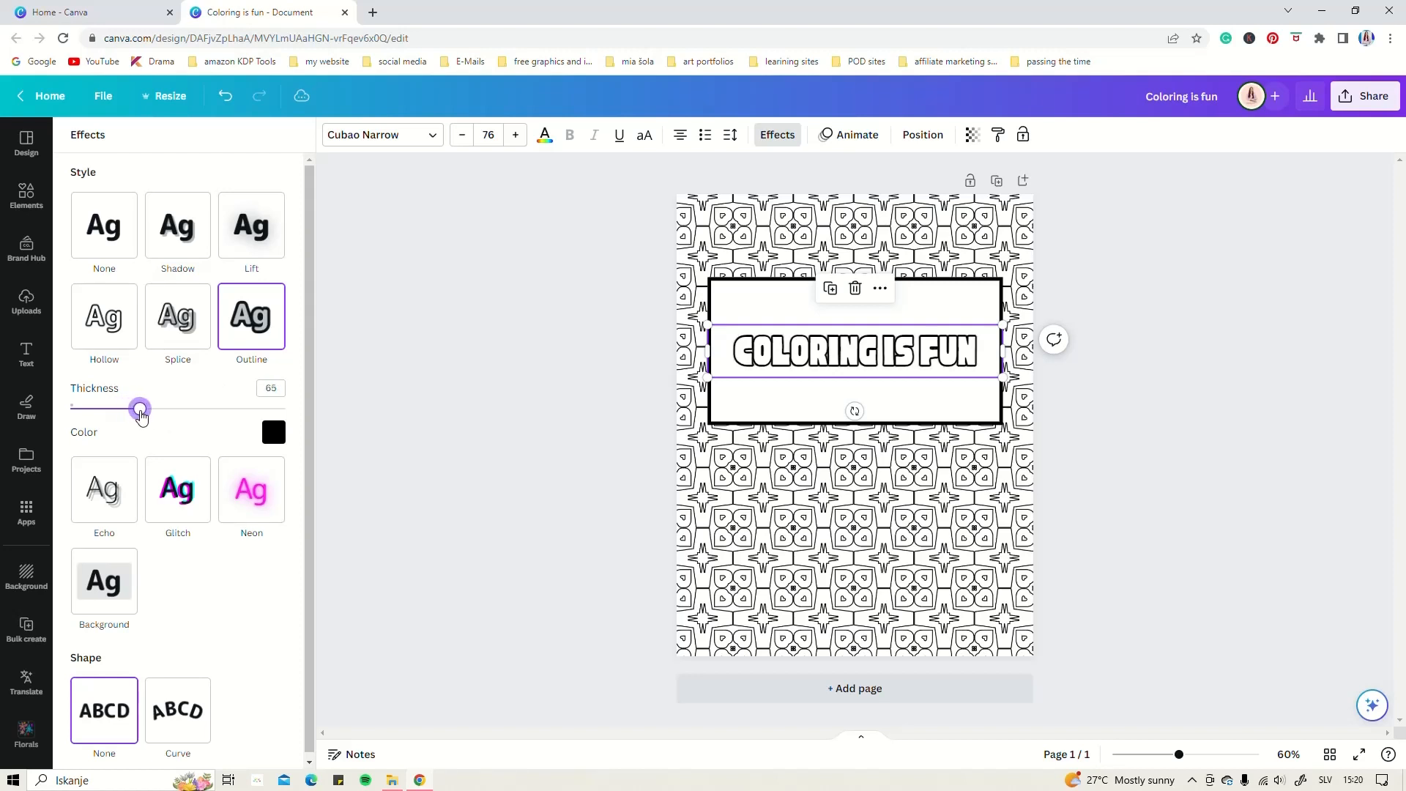
{"action": "left_click_drag", "start_coordinate": [916, 353], "coordinate": [915, 339]}
Add a second page and cover it with a black rectangle, leaving a narrow white margin around the edges.
{"action": "left_click", "coordinate": [836, 690]}
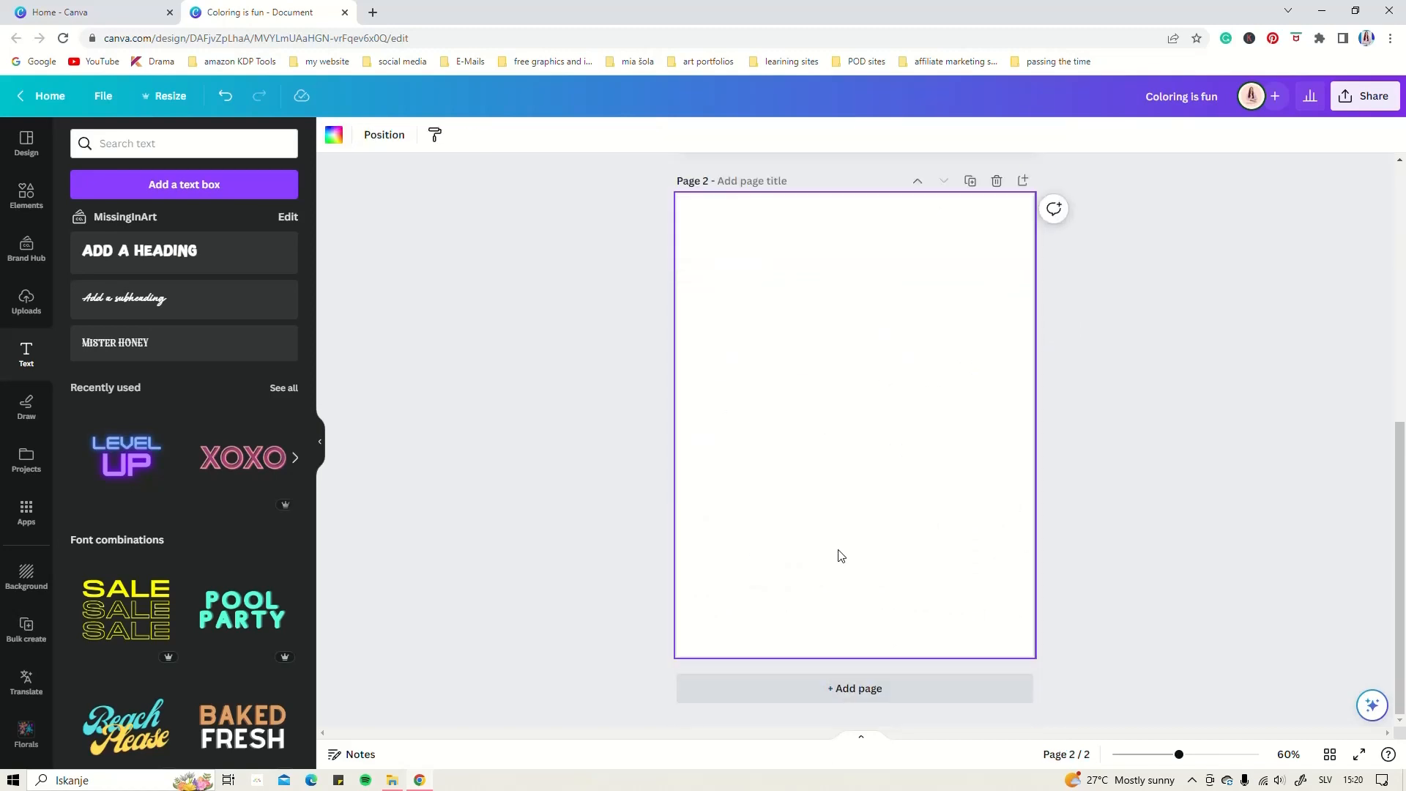
{"action": "left_click", "coordinate": [26, 196]}
{"action": "left_click", "coordinate": [107, 290]}
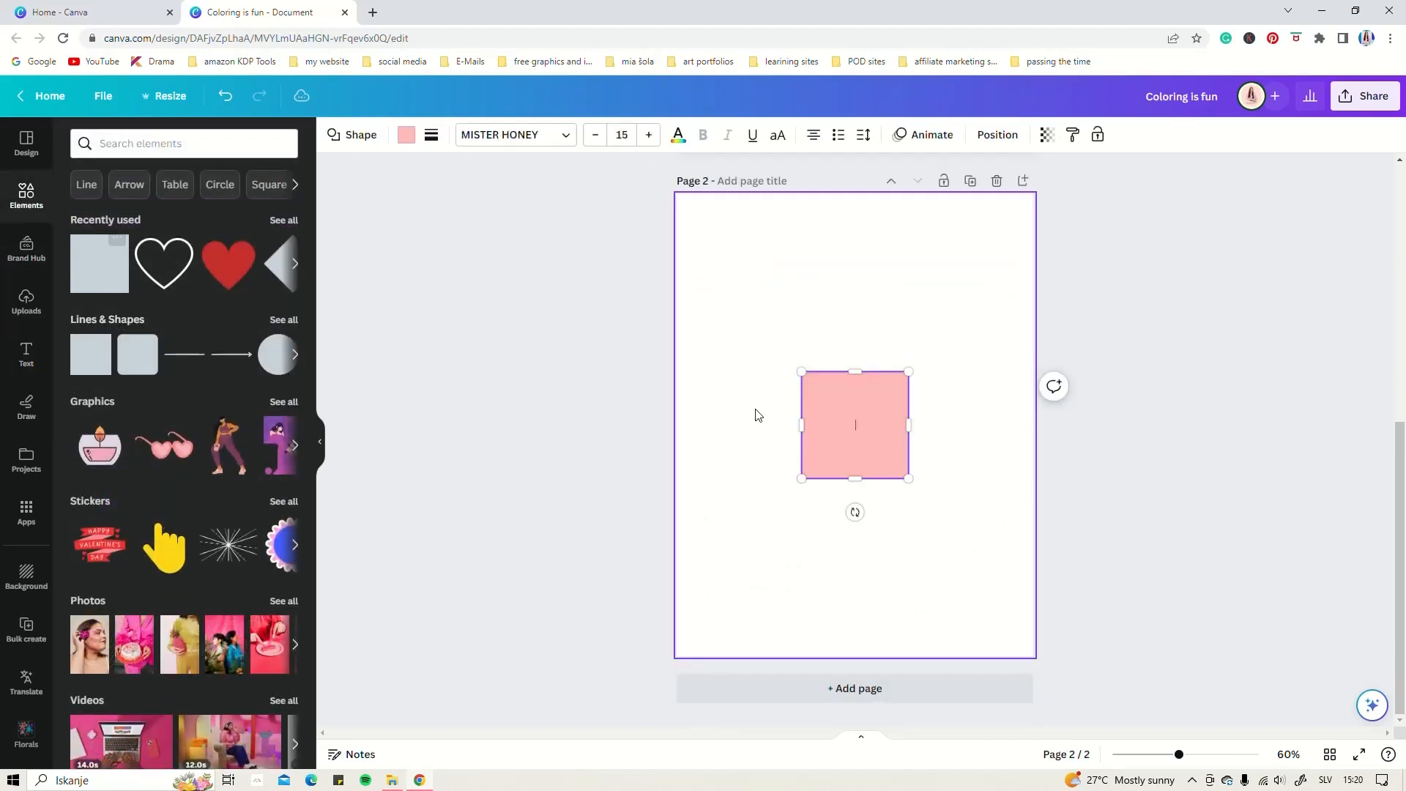
{"action": "left_click_drag", "start_coordinate": [819, 422], "coordinate": [700, 245]}
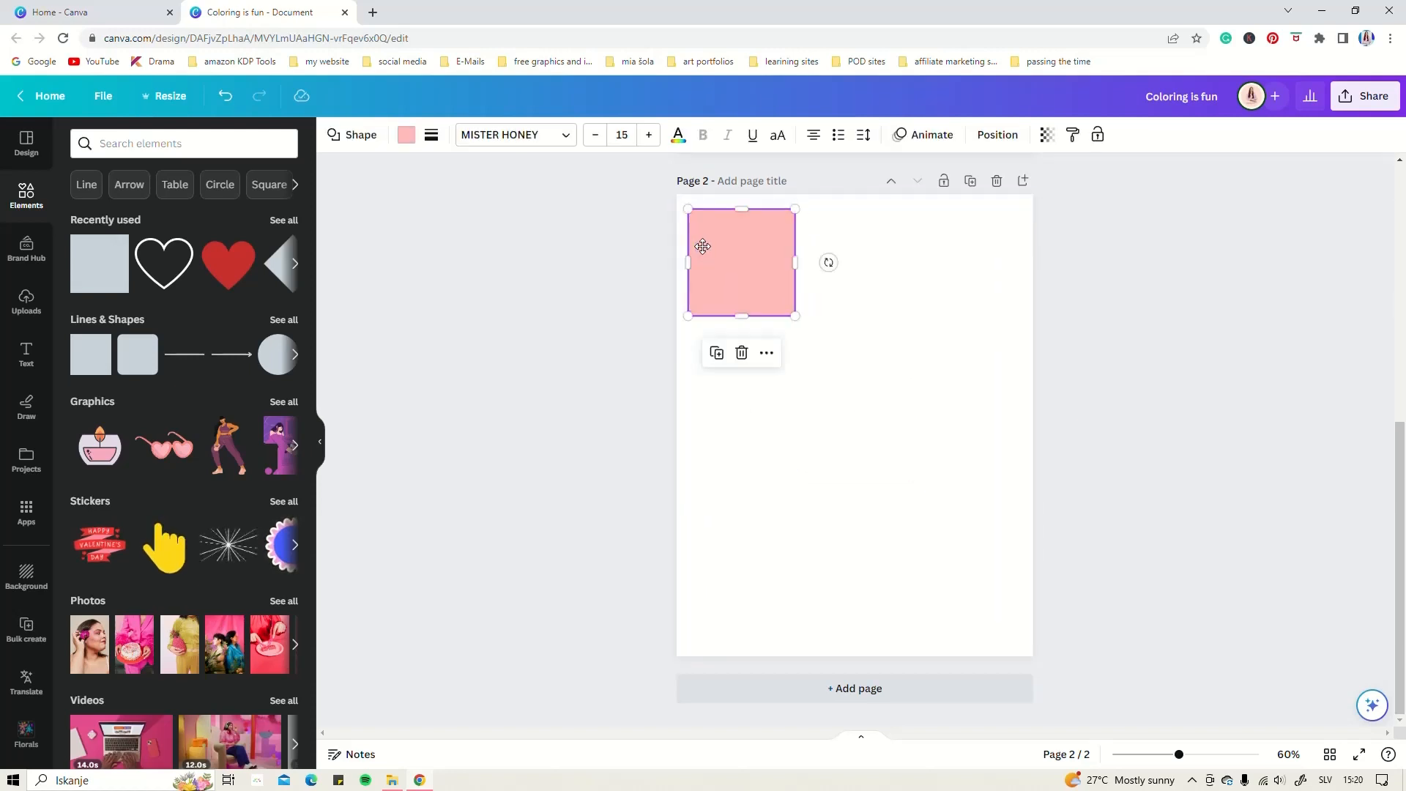
{"action": "left_click_drag", "start_coordinate": [794, 315], "coordinate": [1023, 646]}
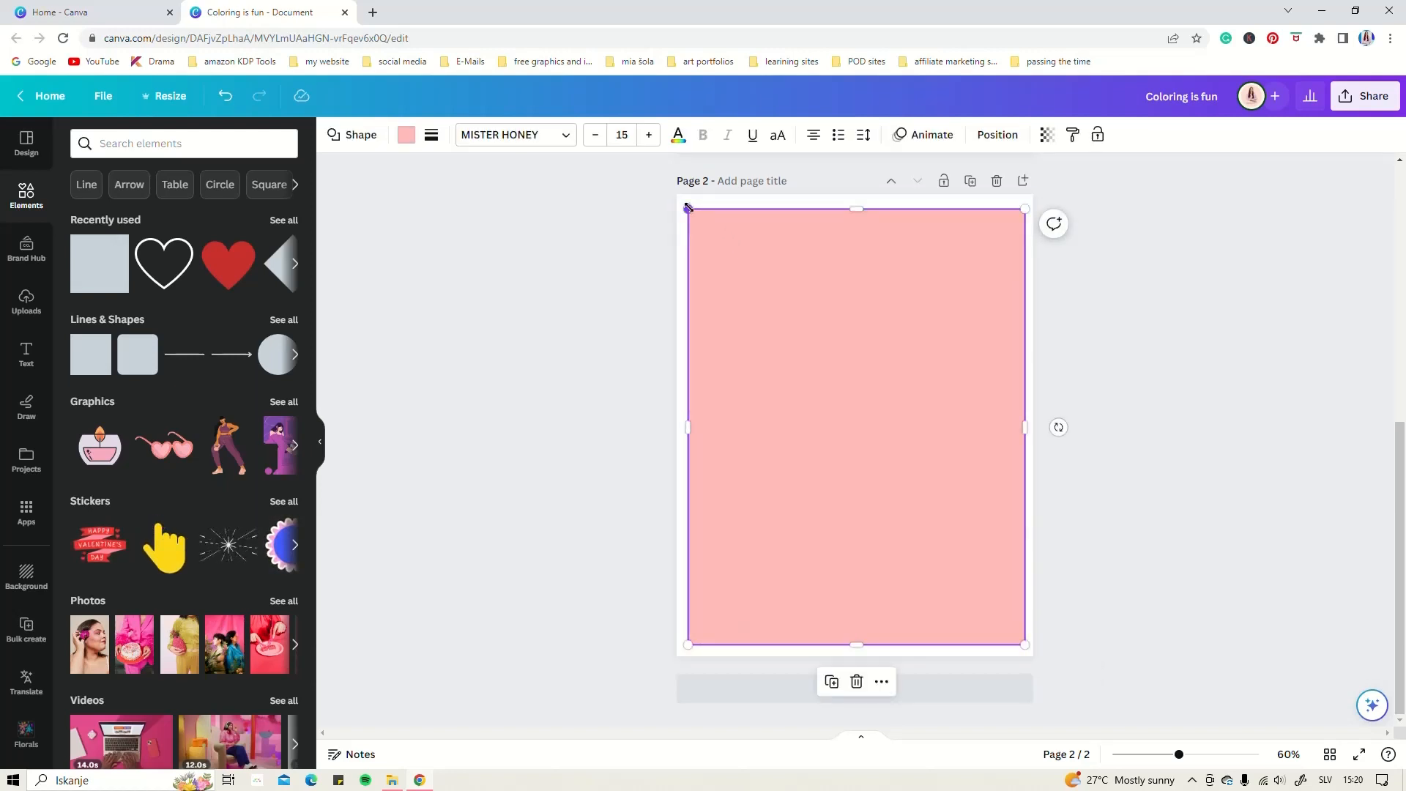
{"action": "left_click_drag", "start_coordinate": [688, 209], "coordinate": [683, 199]}
{"action": "left_click_drag", "start_coordinate": [681, 199], "coordinate": [683, 204]}
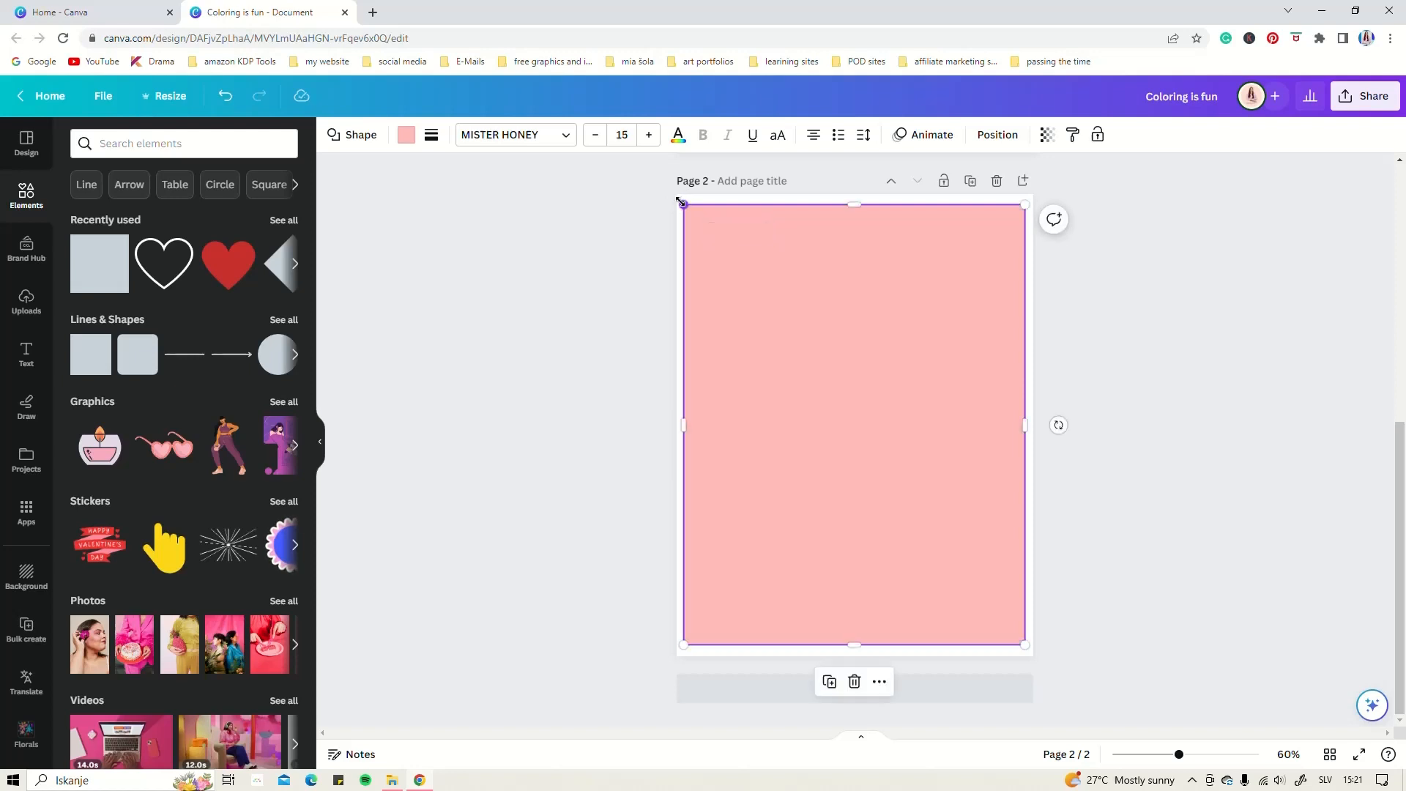
{"action": "left_click", "coordinate": [406, 135]}
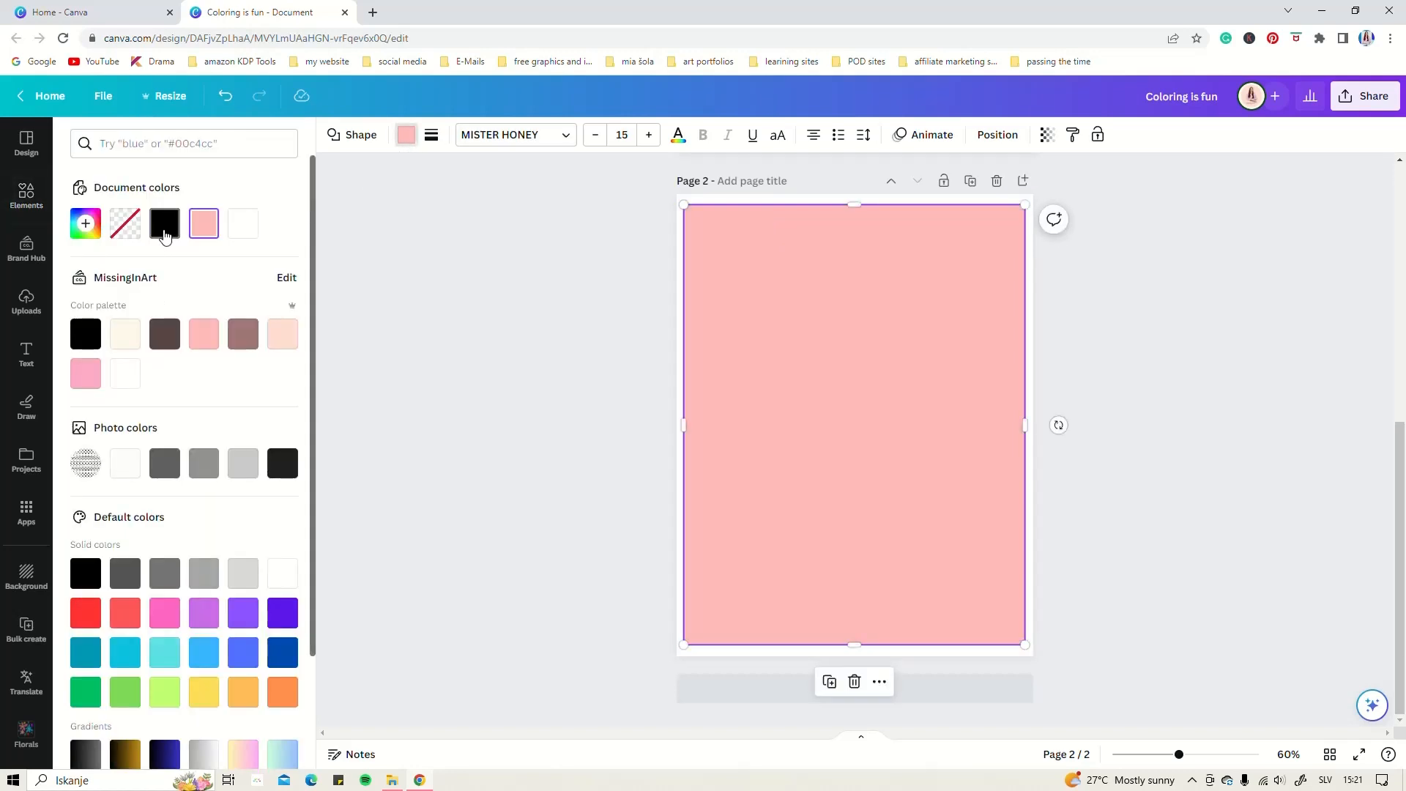
{"action": "left_click", "coordinate": [164, 231]}
Place a single-cell grid on page 2 and resize it to roughly match the black rectangle.
{"action": "left_click", "coordinate": [28, 199]}
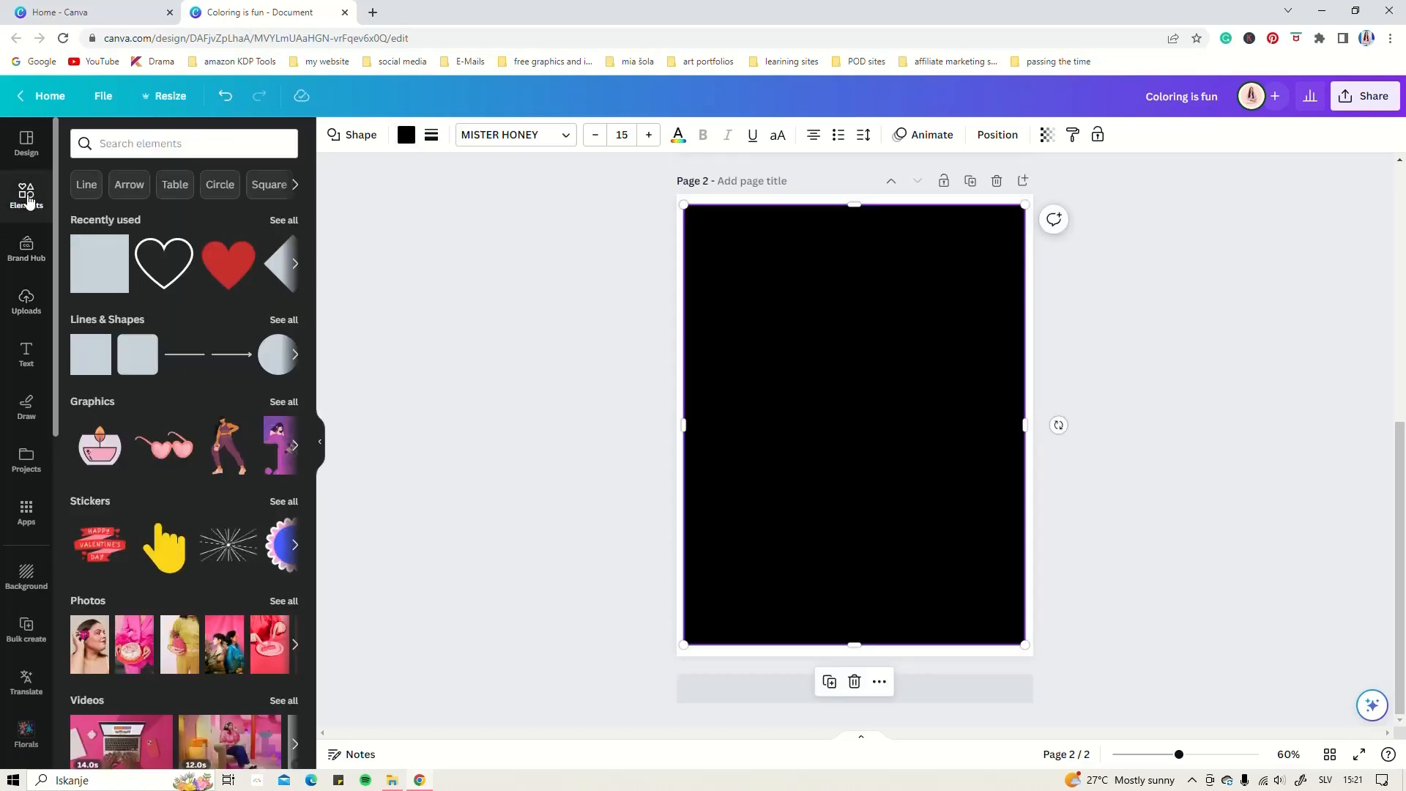
{"action": "scroll", "coordinate": [169, 545], "scroll_direction": "down", "scroll_amount": 8}
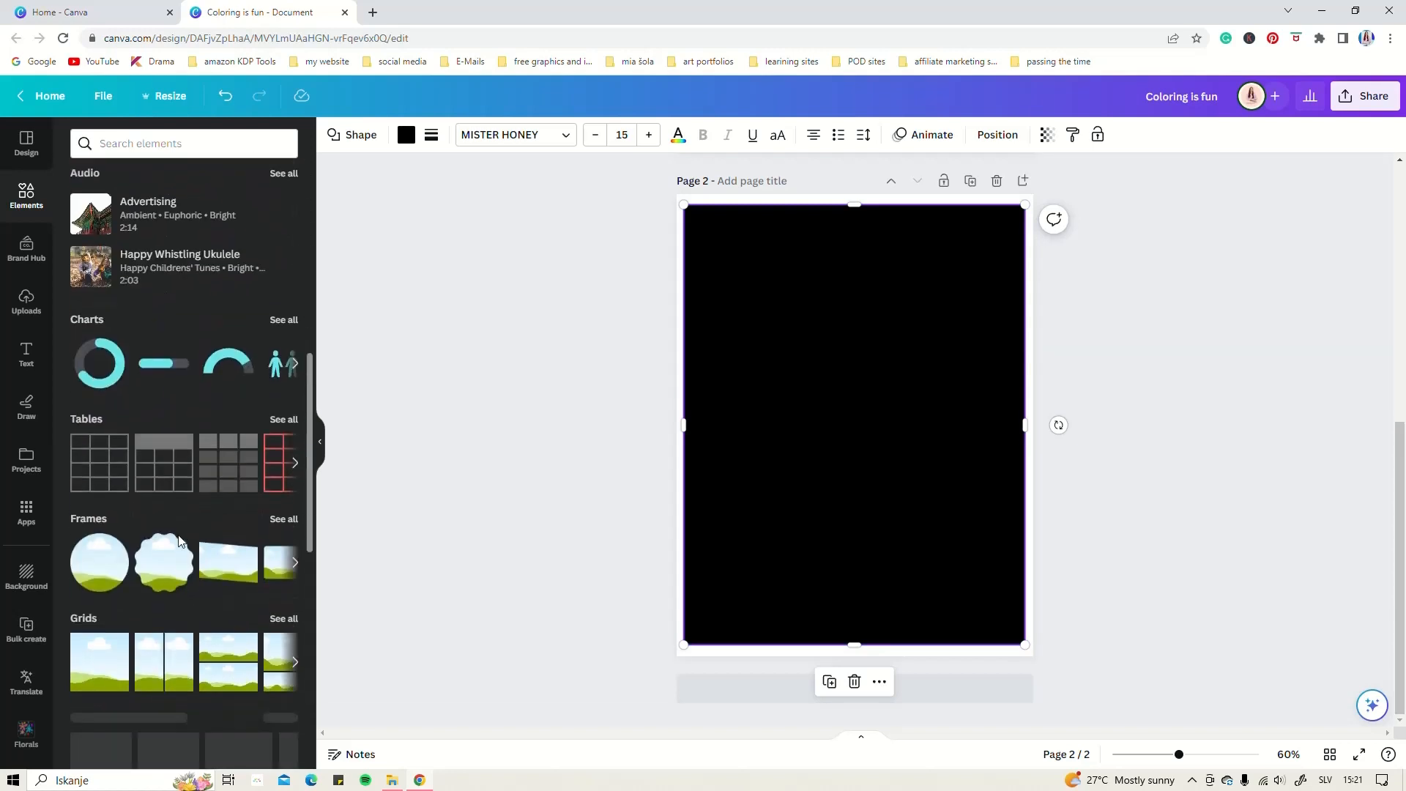
{"action": "scroll", "coordinate": [182, 541], "scroll_direction": "down", "scroll_amount": 3}
{"action": "left_click_drag", "start_coordinate": [93, 430], "coordinate": [730, 376]}
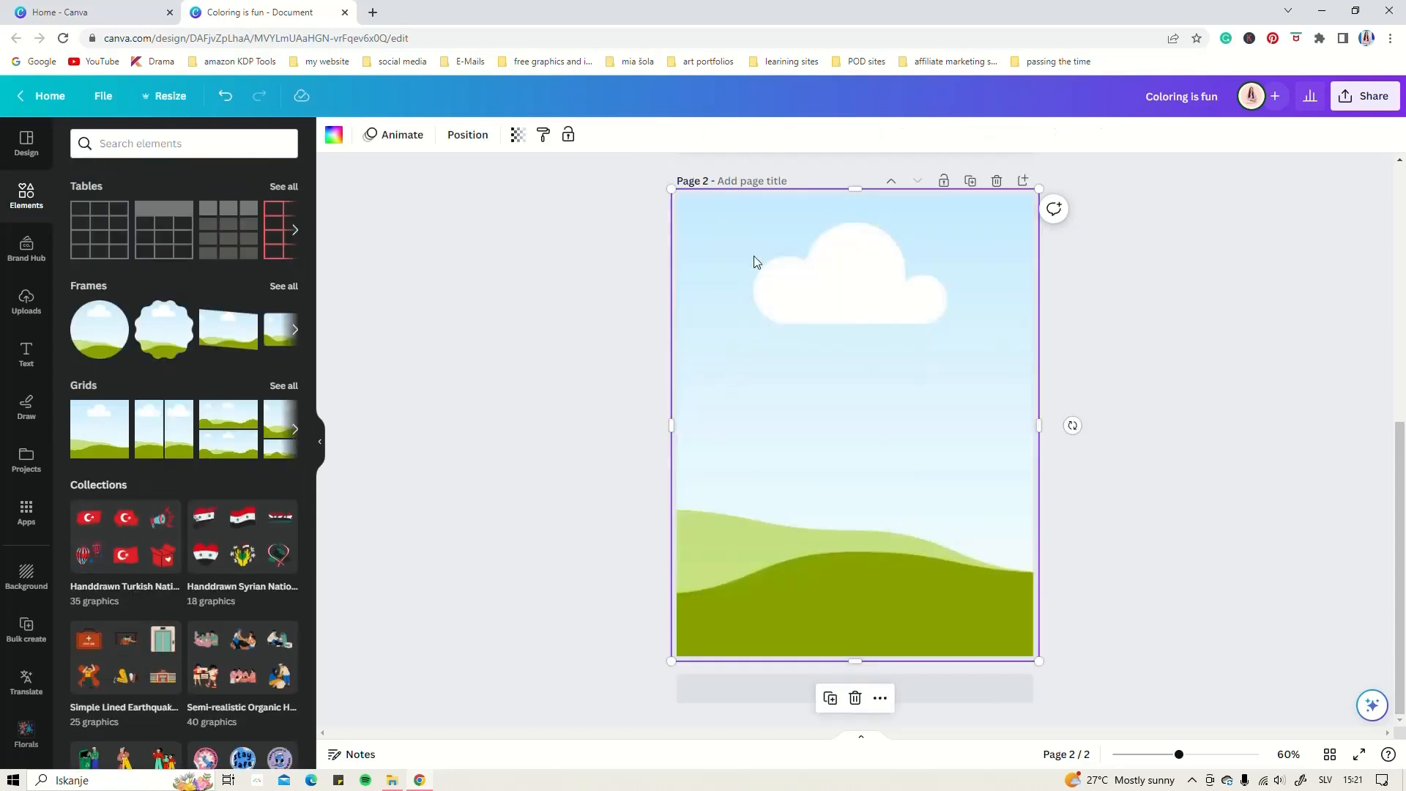
{"action": "left_click_drag", "start_coordinate": [671, 189], "coordinate": [685, 208]}
{"action": "left_click_drag", "start_coordinate": [1037, 659], "coordinate": [1017, 639]}
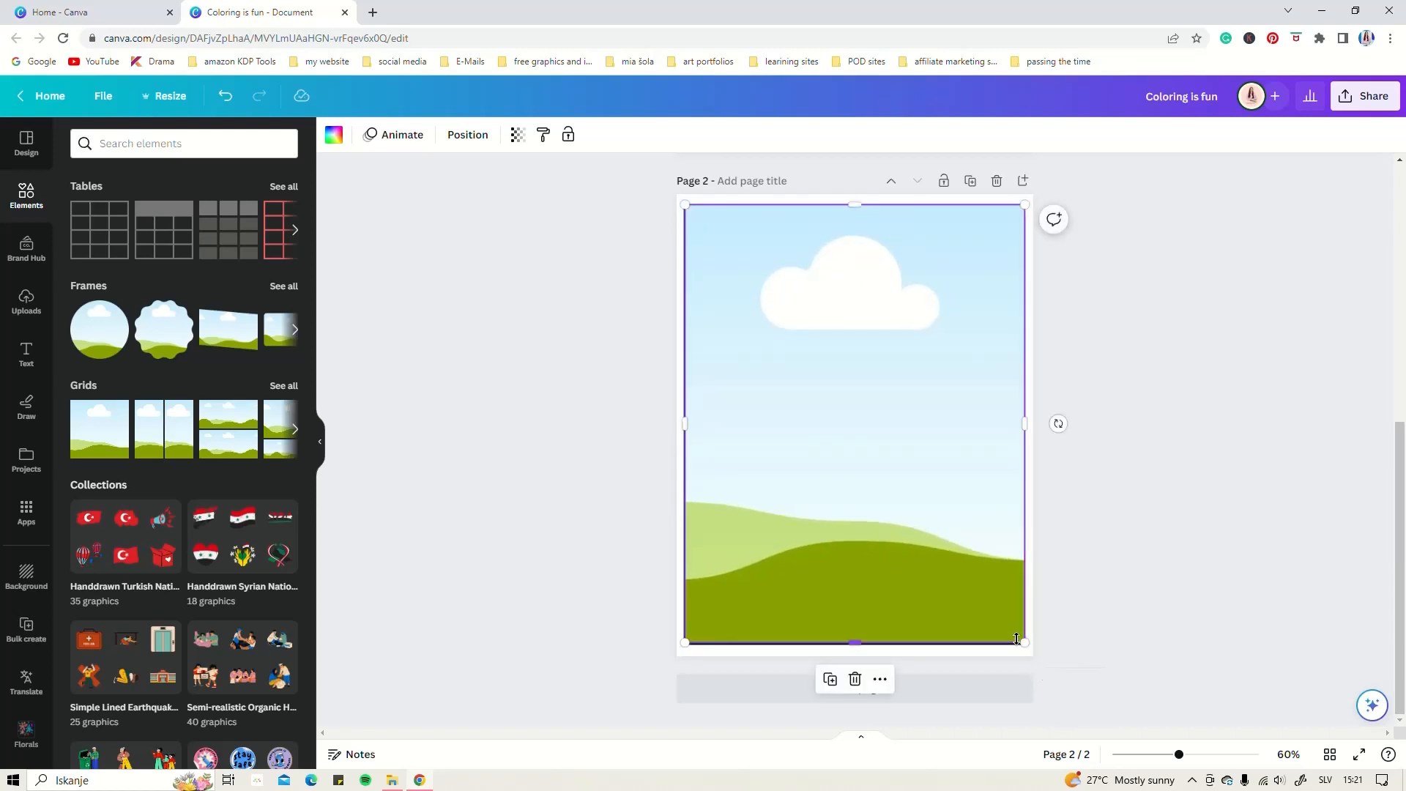
Fine-tune all four edges of the grid so the black rectangle forms a thin border around it.
{"action": "scroll", "coordinate": [1060, 668], "scroll_direction": "up", "scroll_amount": 5}
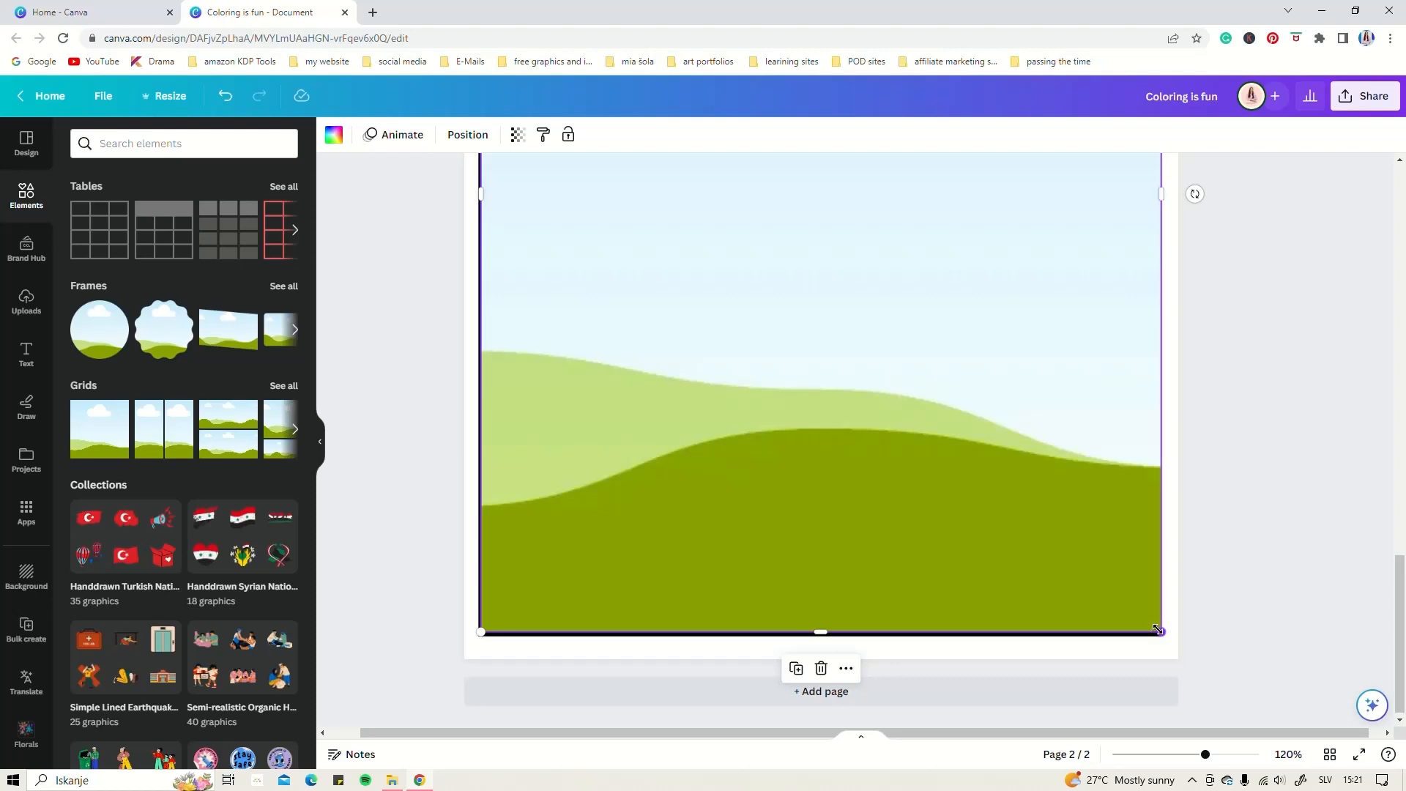
{"action": "left_click_drag", "start_coordinate": [1158, 629], "coordinate": [1154, 626]}
{"action": "scroll", "coordinate": [848, 348], "scroll_direction": "down", "scroll_amount": 4}
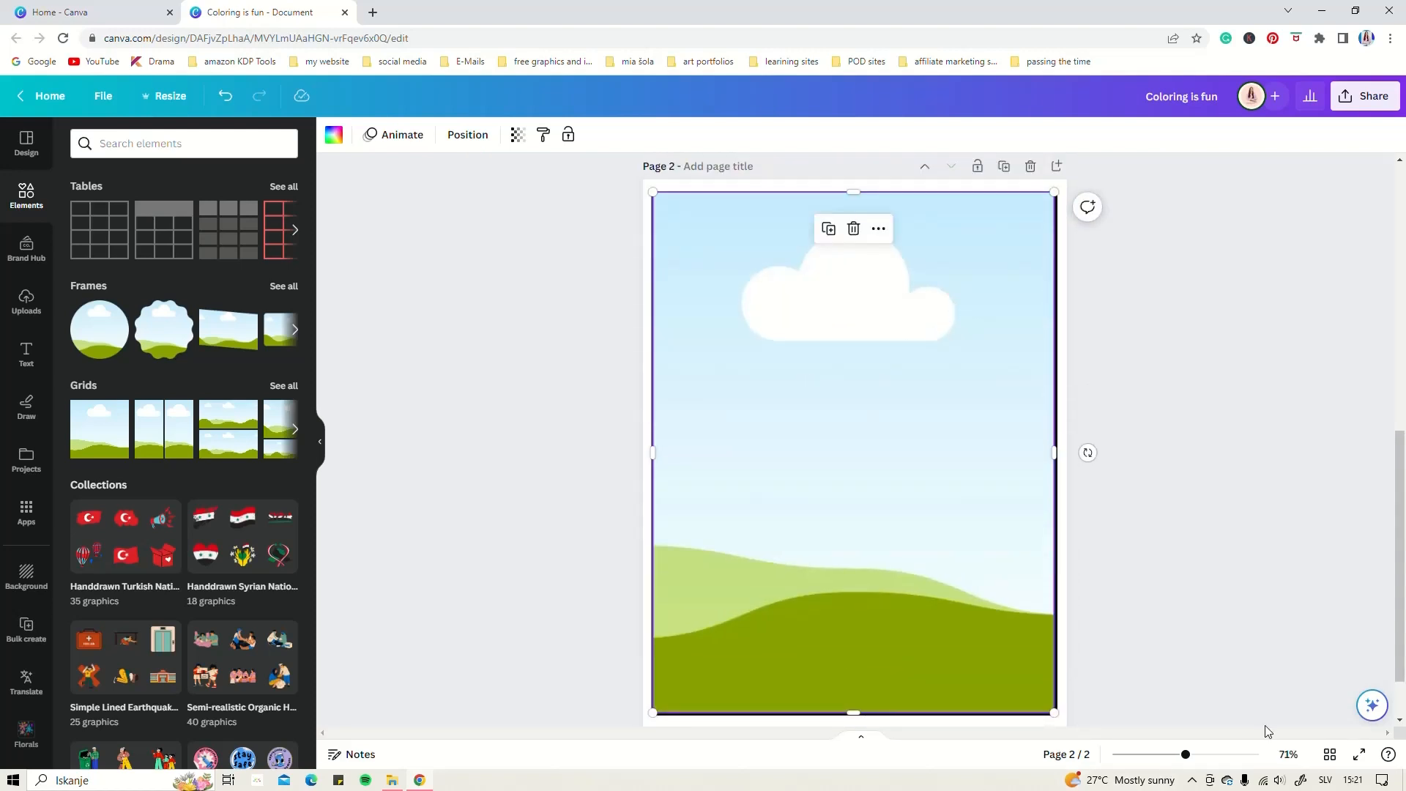
{"action": "left_click_drag", "start_coordinate": [1187, 759], "coordinate": [1204, 756]}
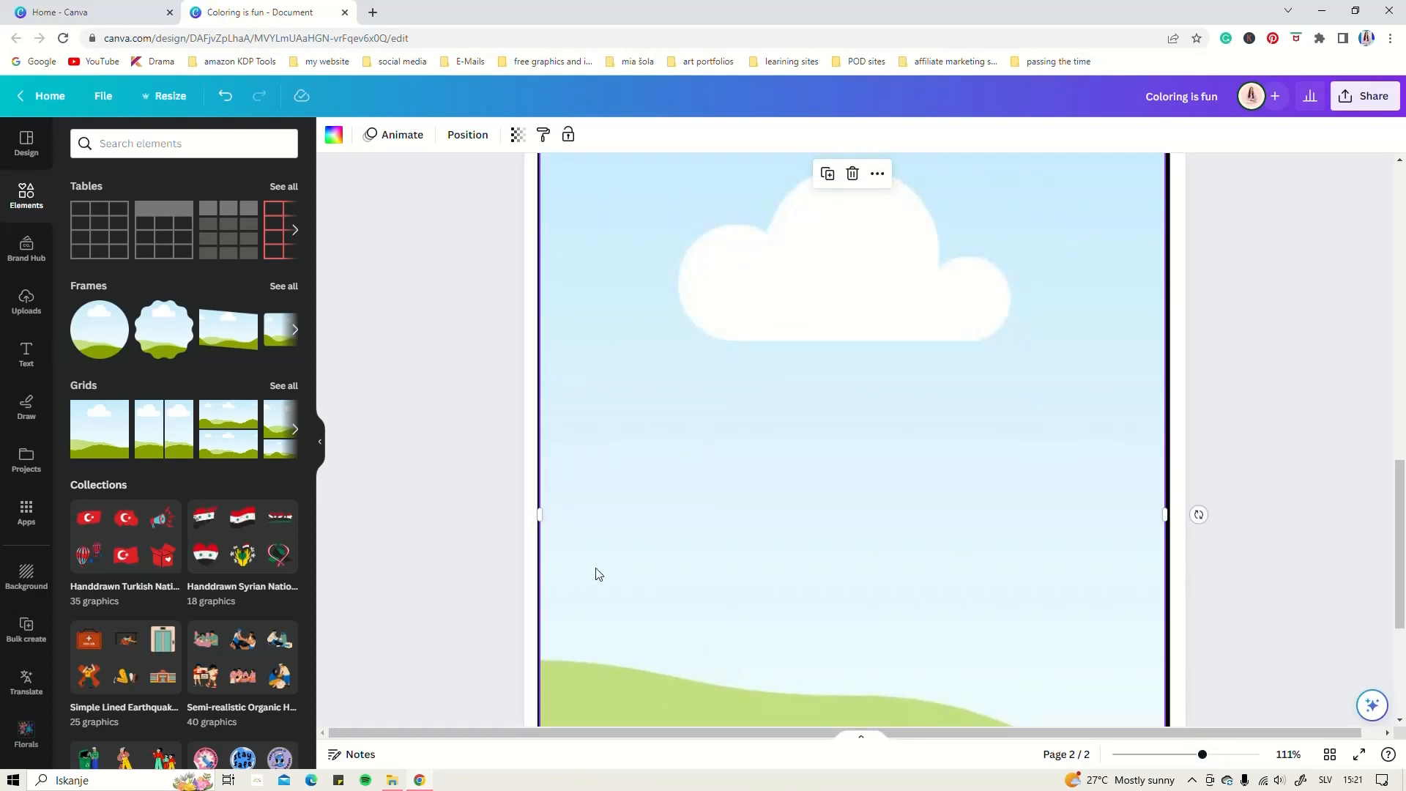
{"action": "scroll", "coordinate": [599, 574], "scroll_direction": "up", "scroll_amount": 2}
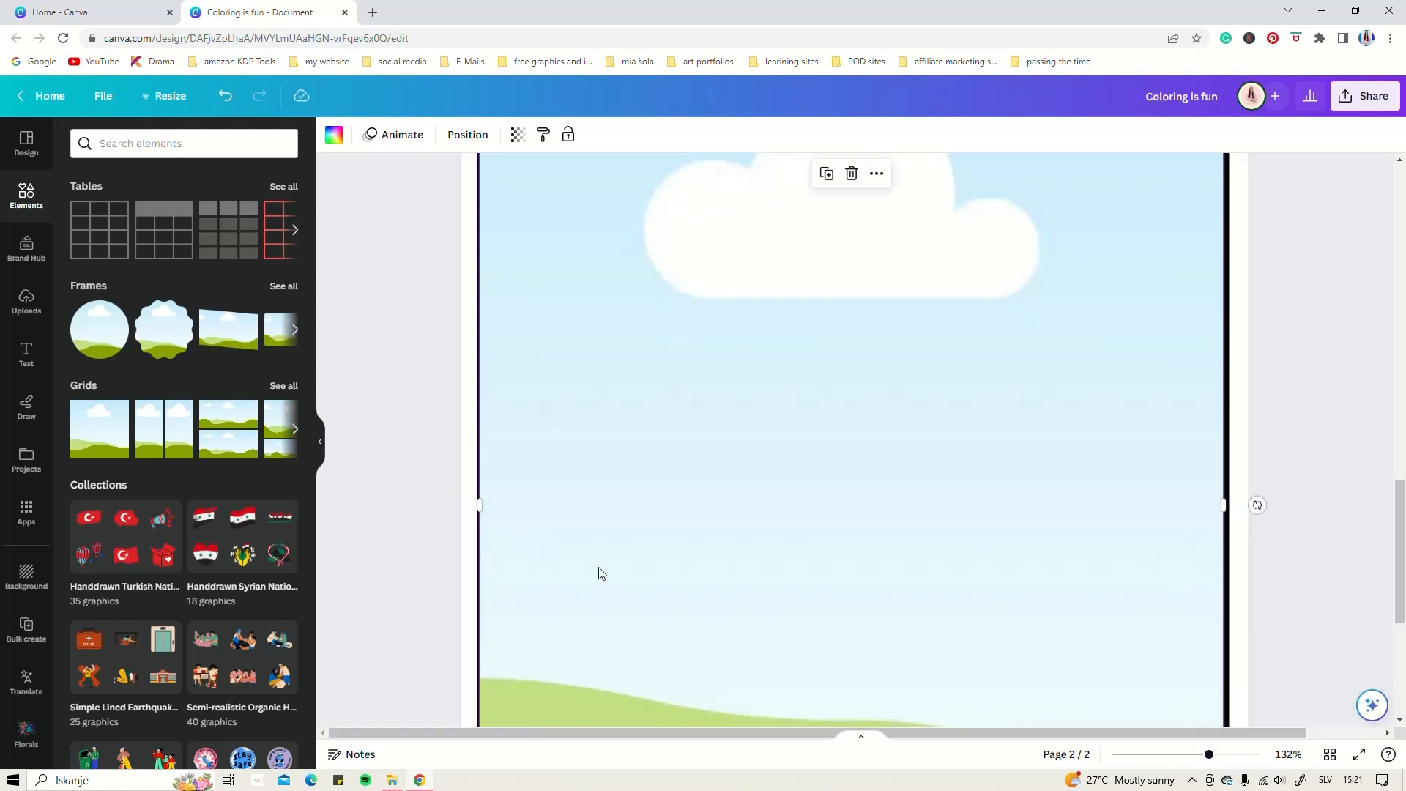
{"action": "left_click_drag", "start_coordinate": [479, 503], "coordinate": [480, 502]}
{"action": "scroll", "coordinate": [602, 492], "scroll_direction": "down", "scroll_amount": 5}
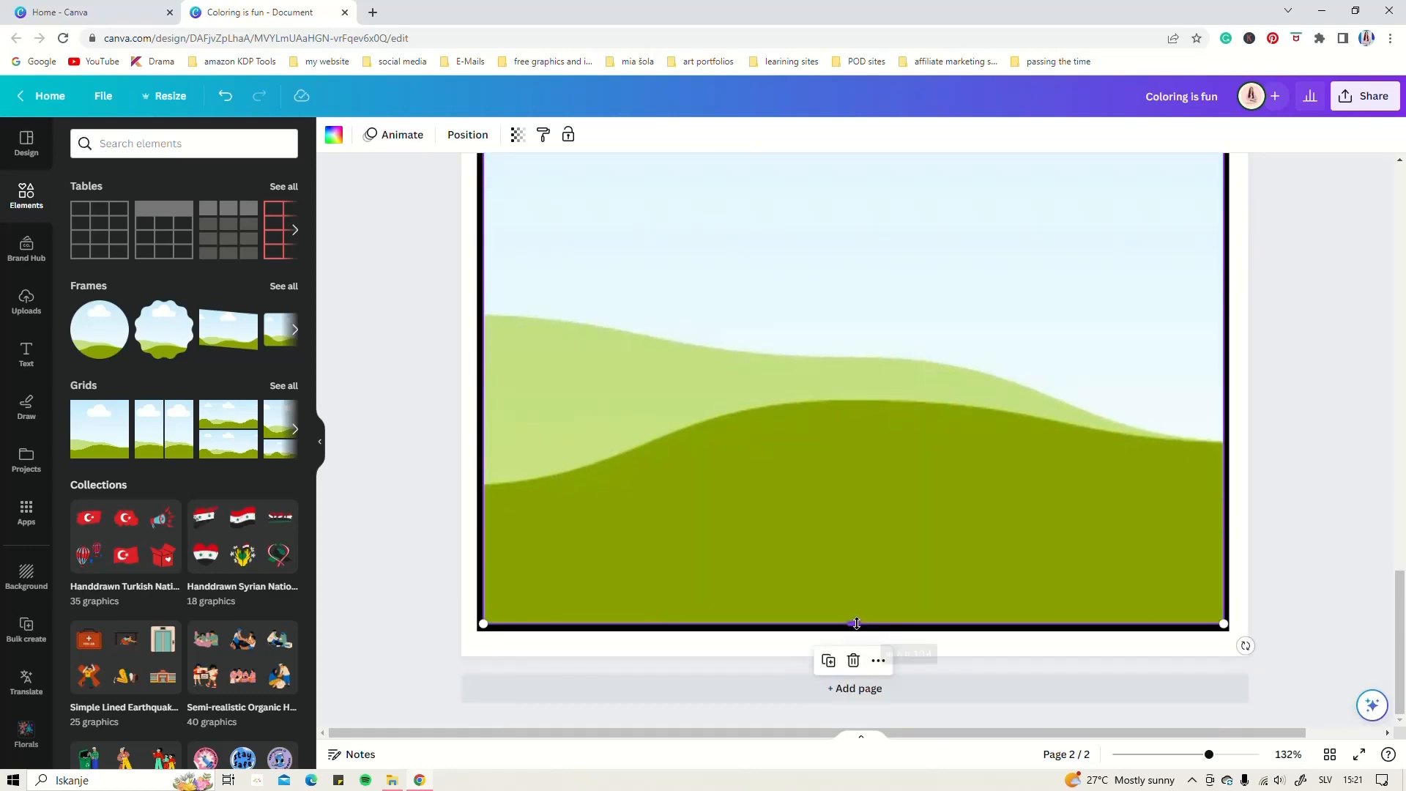
{"action": "scroll", "coordinate": [842, 468], "scroll_direction": "up", "scroll_amount": 8}
{"action": "scroll", "coordinate": [846, 469], "scroll_direction": "down", "scroll_amount": 4}
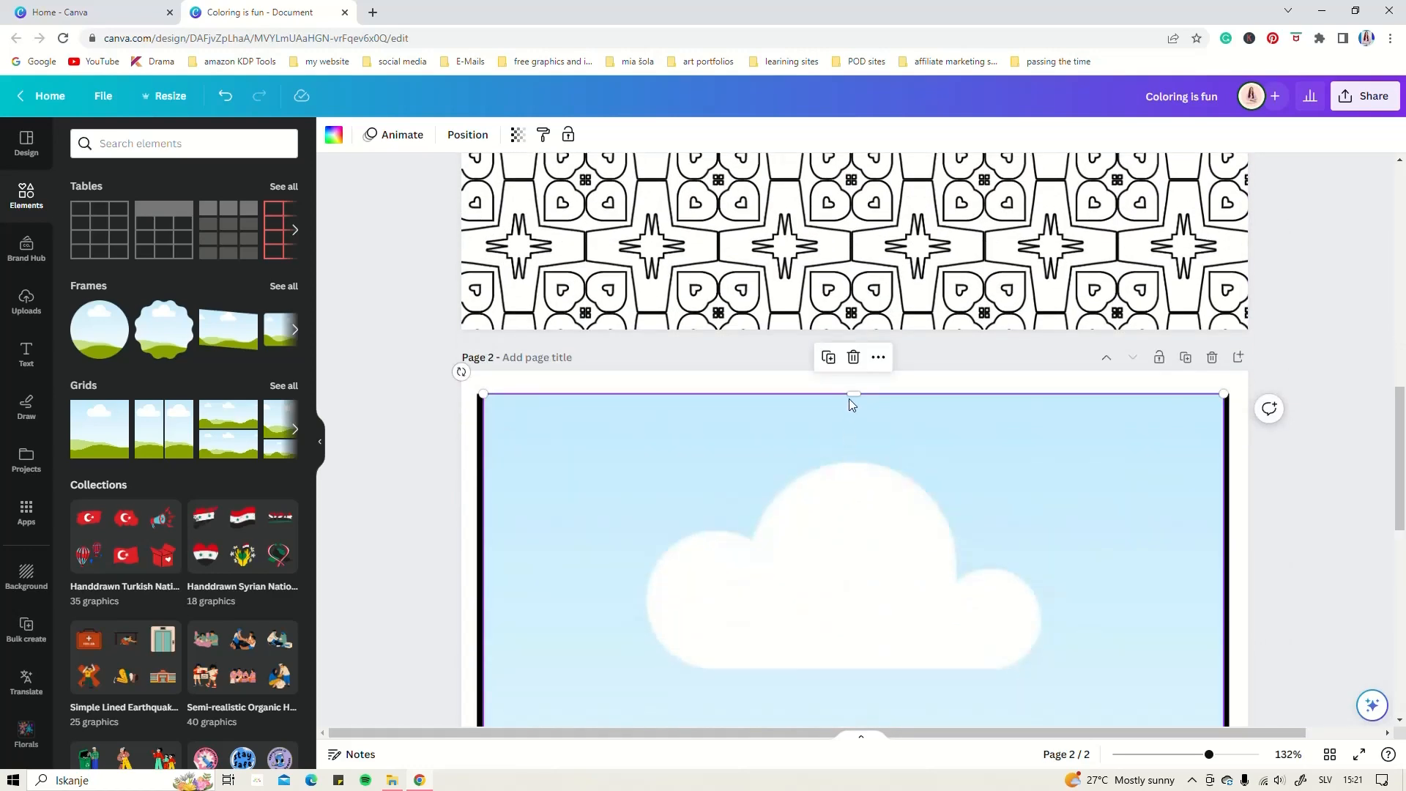
{"action": "left_click_drag", "start_coordinate": [852, 405], "coordinate": [851, 413]}
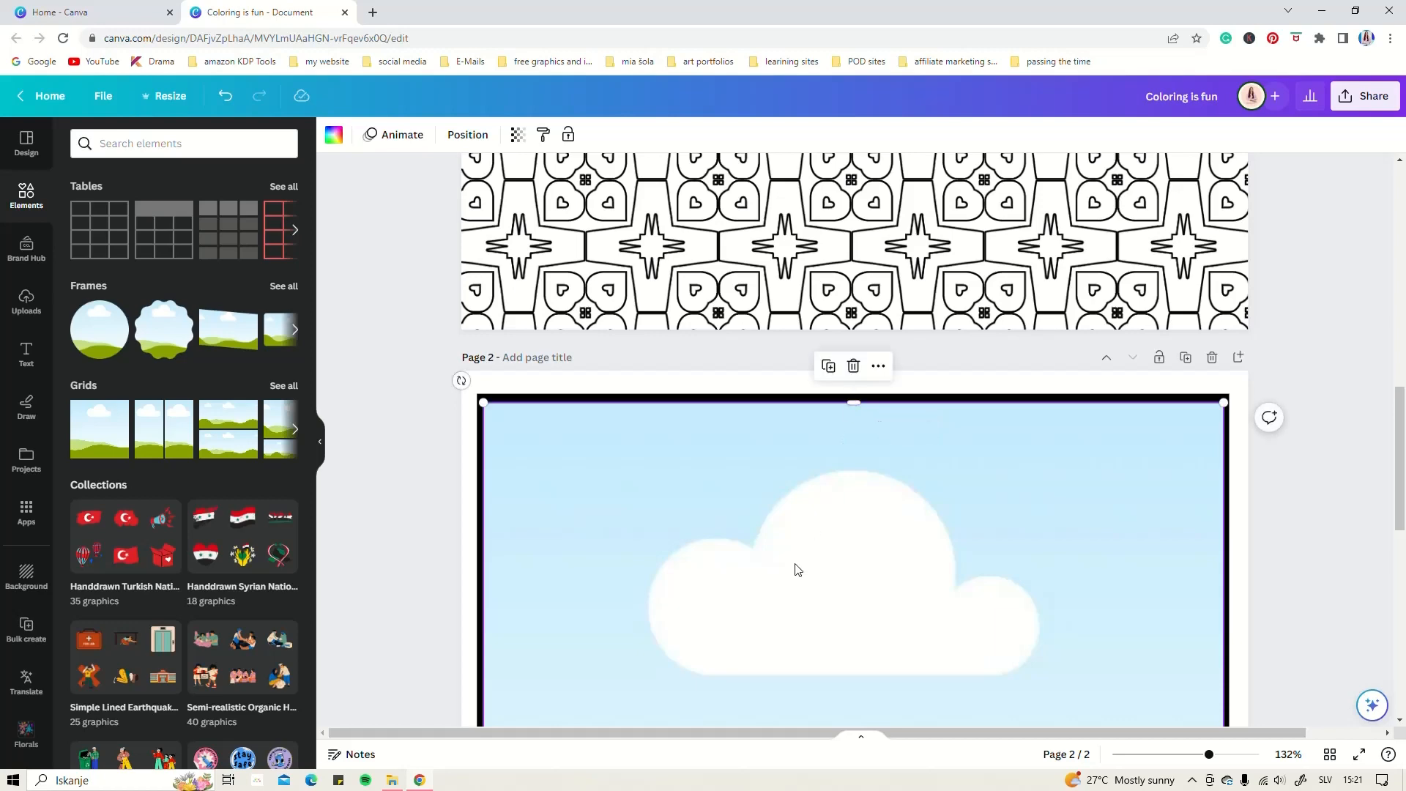
Fill the grid on page 2 with the uploaded pattern of scalloped stars and four-petal flowers.
{"action": "scroll", "coordinate": [797, 569], "scroll_direction": "down", "scroll_amount": 4, "text": "ctrl"}
{"action": "scroll", "coordinate": [796, 564], "scroll_direction": "down", "scroll_amount": 3}
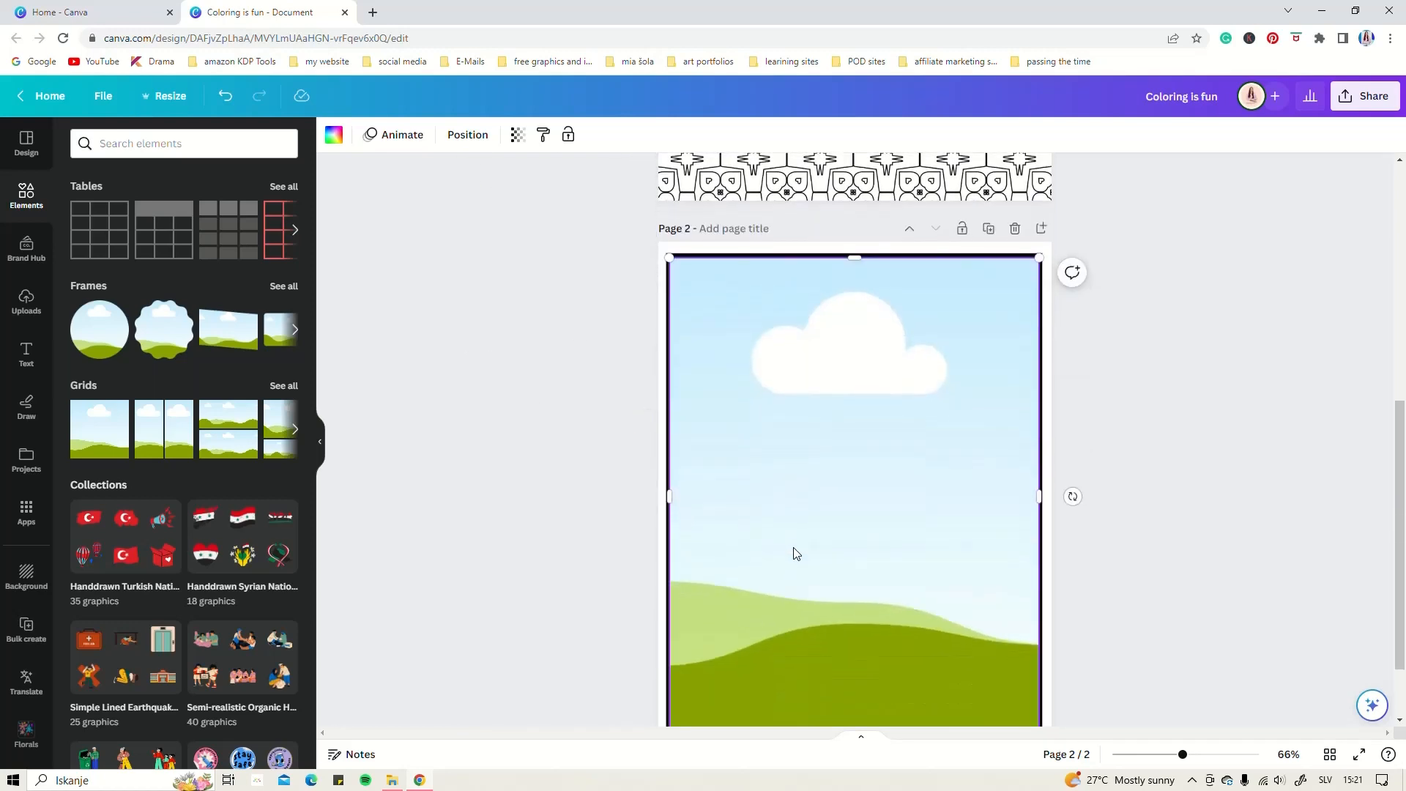
{"action": "scroll", "coordinate": [916, 468], "scroll_direction": "down", "scroll_amount": 2}
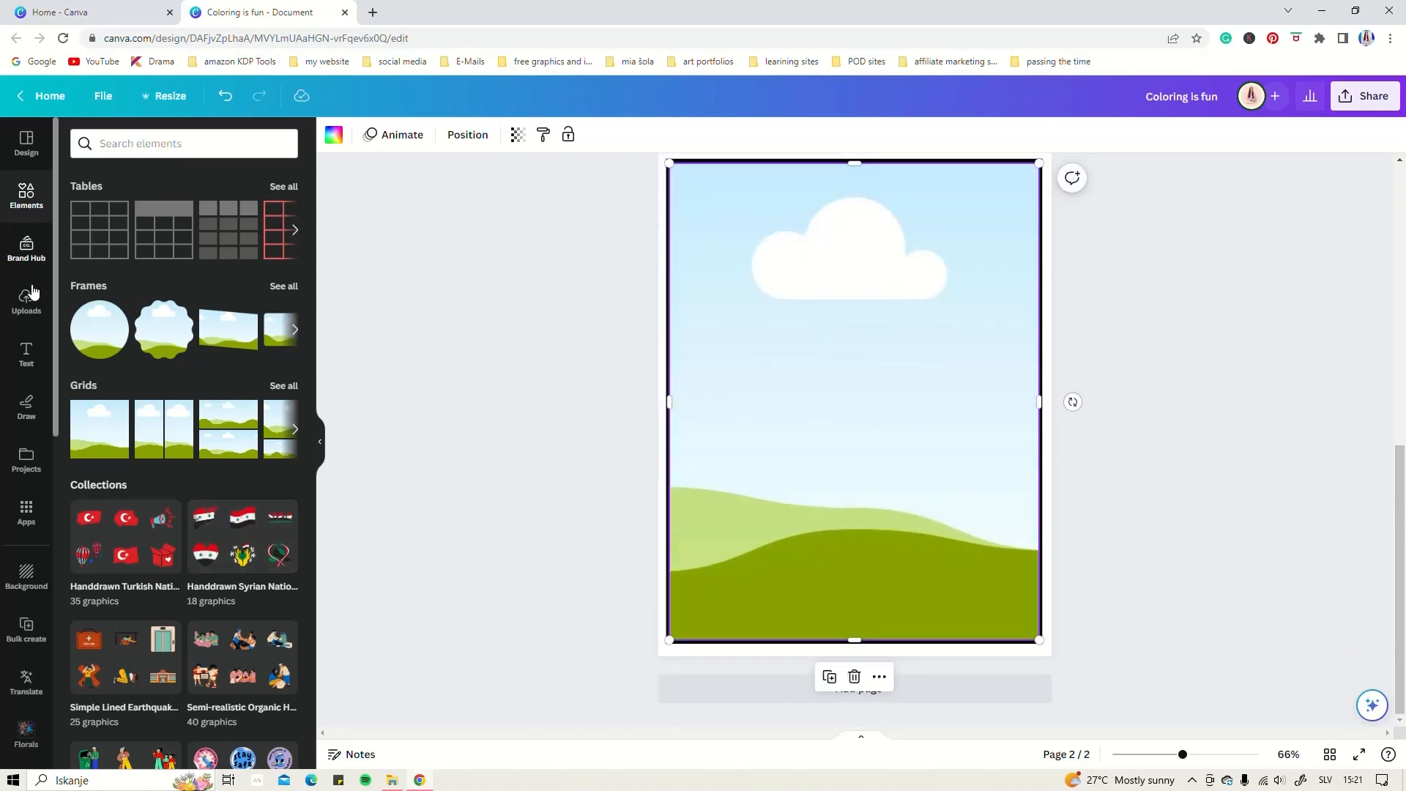
{"action": "left_click", "coordinate": [39, 313]}
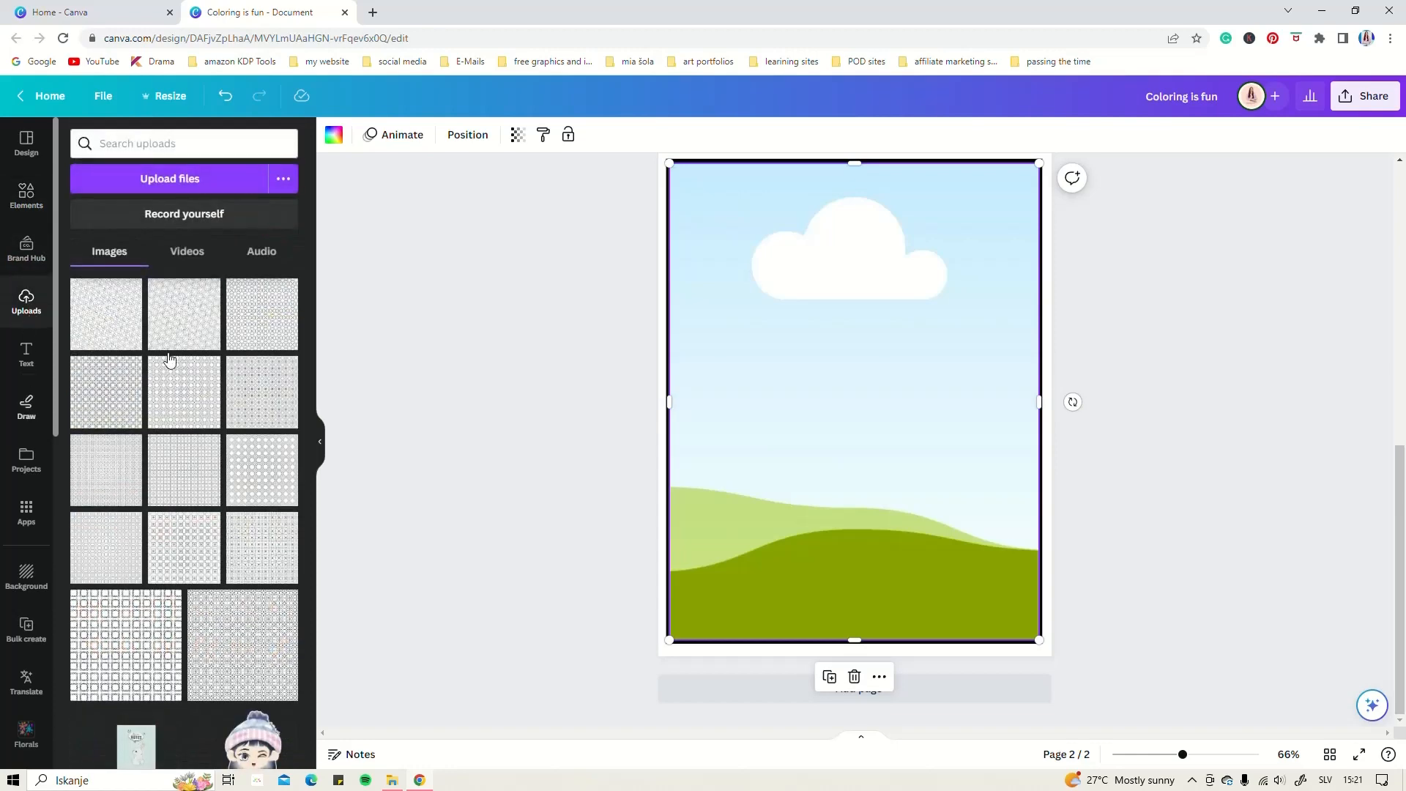
{"action": "left_click", "coordinate": [196, 407]}
{"action": "left_click_drag", "start_coordinate": [908, 408], "coordinate": [911, 424]}
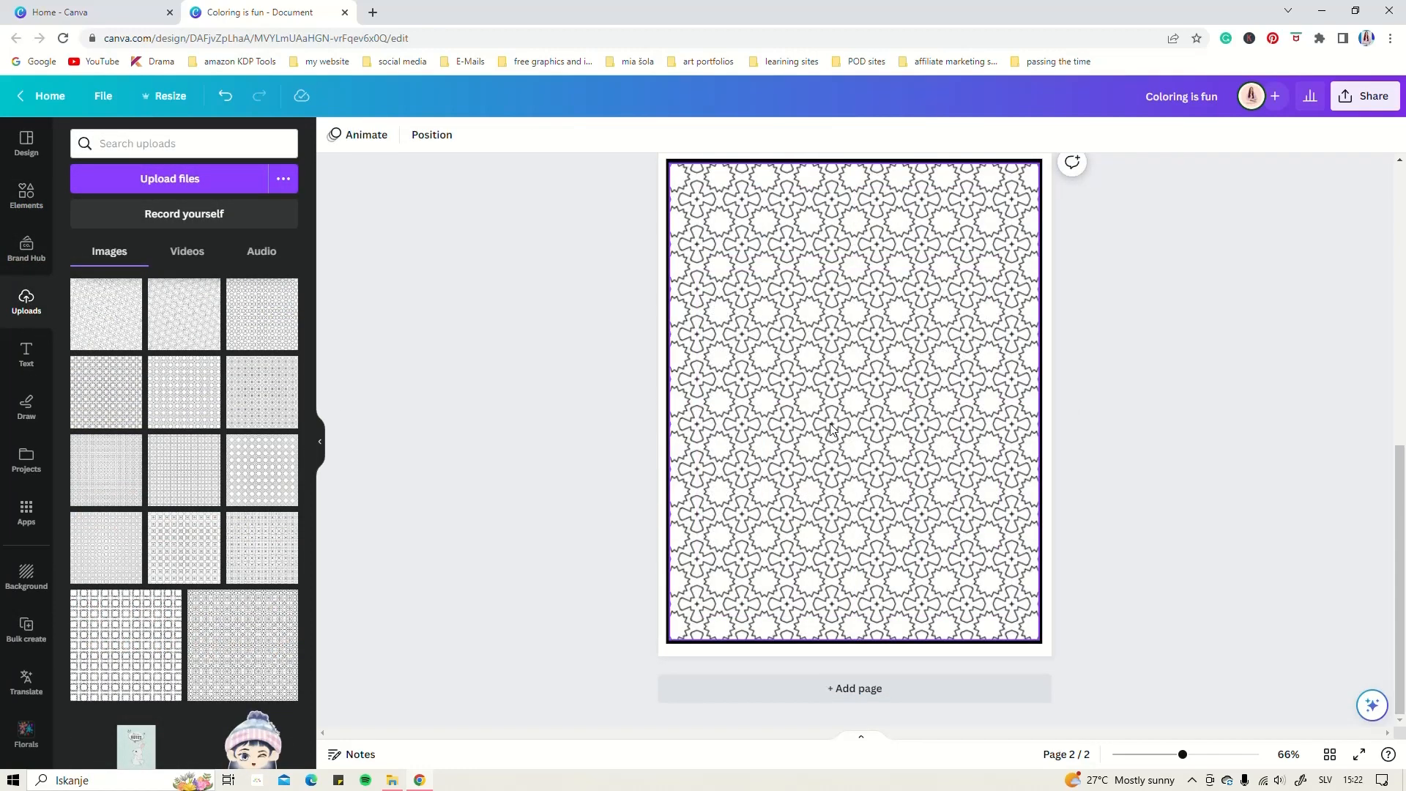
Enlarge the pattern image inside the grid and reposition it so the motifs appear bigger and the frame stays filled.
{"action": "left_click", "coordinate": [905, 388]}
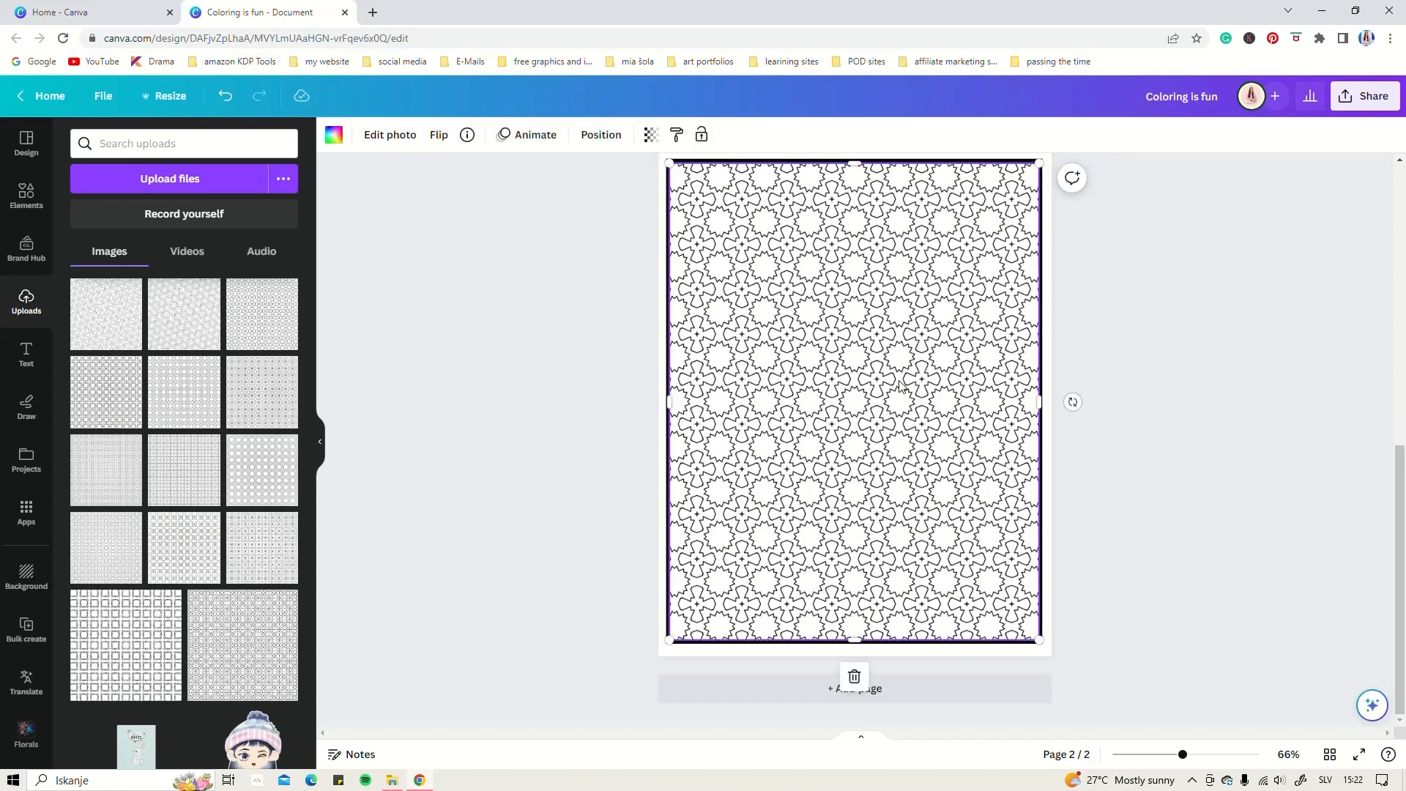
{"action": "double_click", "coordinate": [900, 386]}
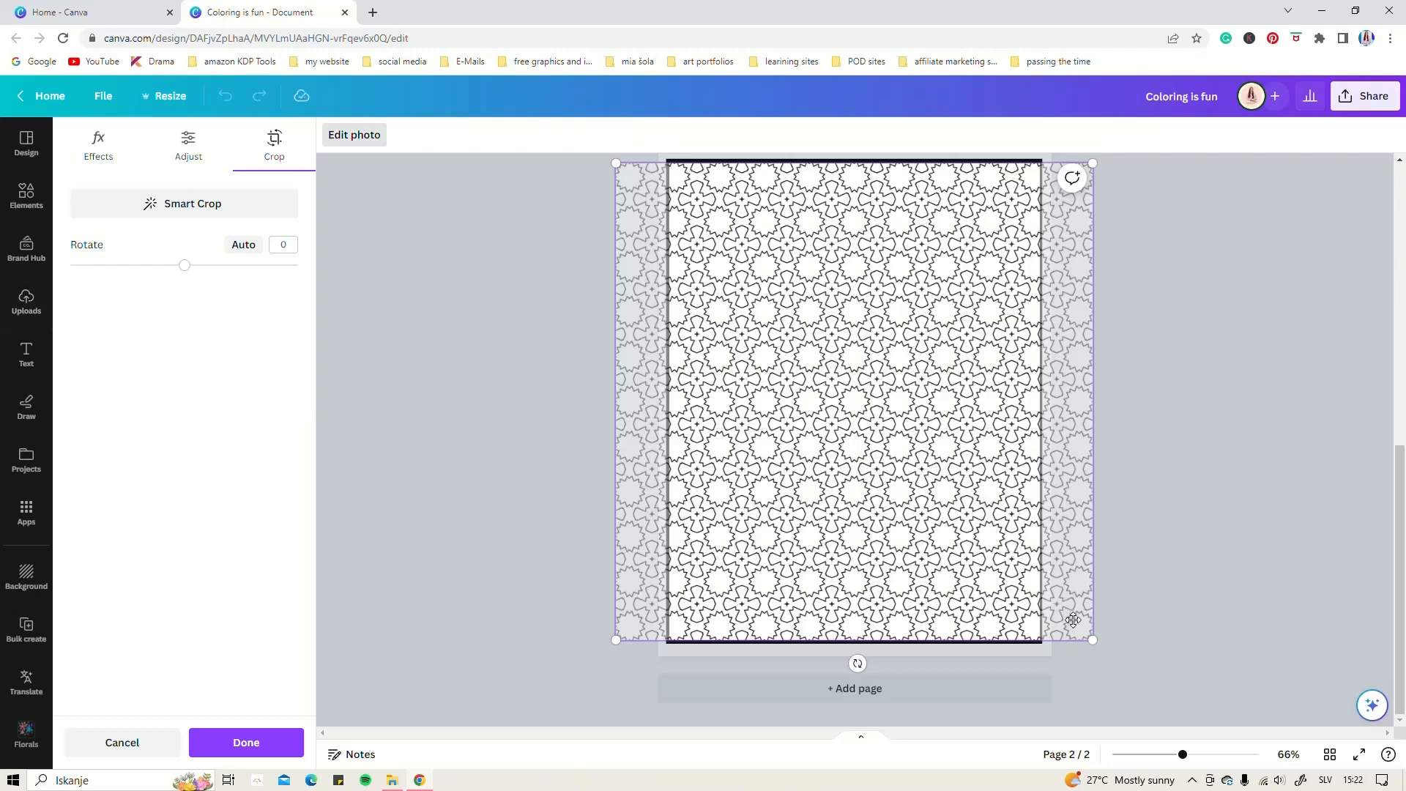
{"action": "left_click_drag", "start_coordinate": [1094, 642], "coordinate": [1201, 714]}
{"action": "left_click_drag", "start_coordinate": [955, 495], "coordinate": [933, 452]}
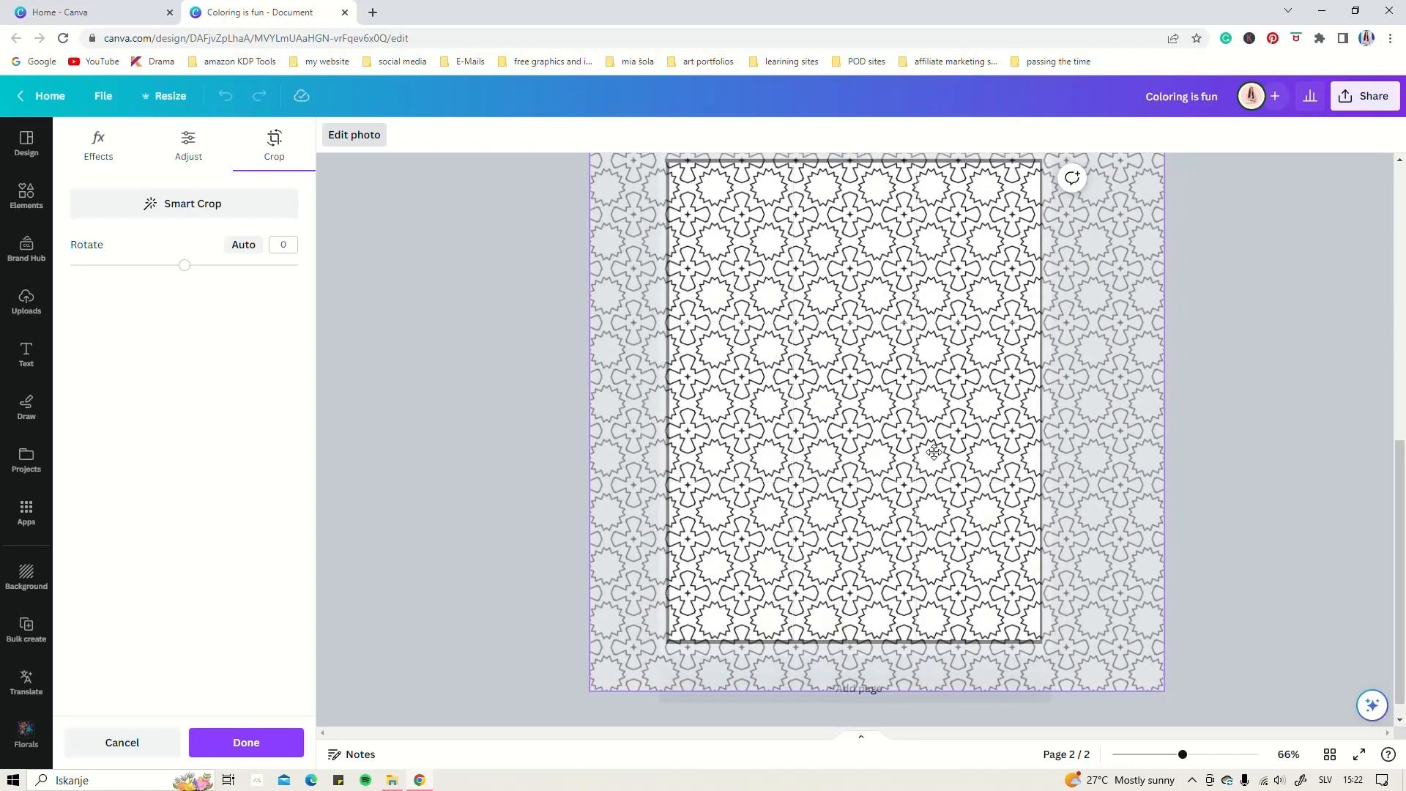
{"action": "left_click", "coordinate": [1247, 410]}
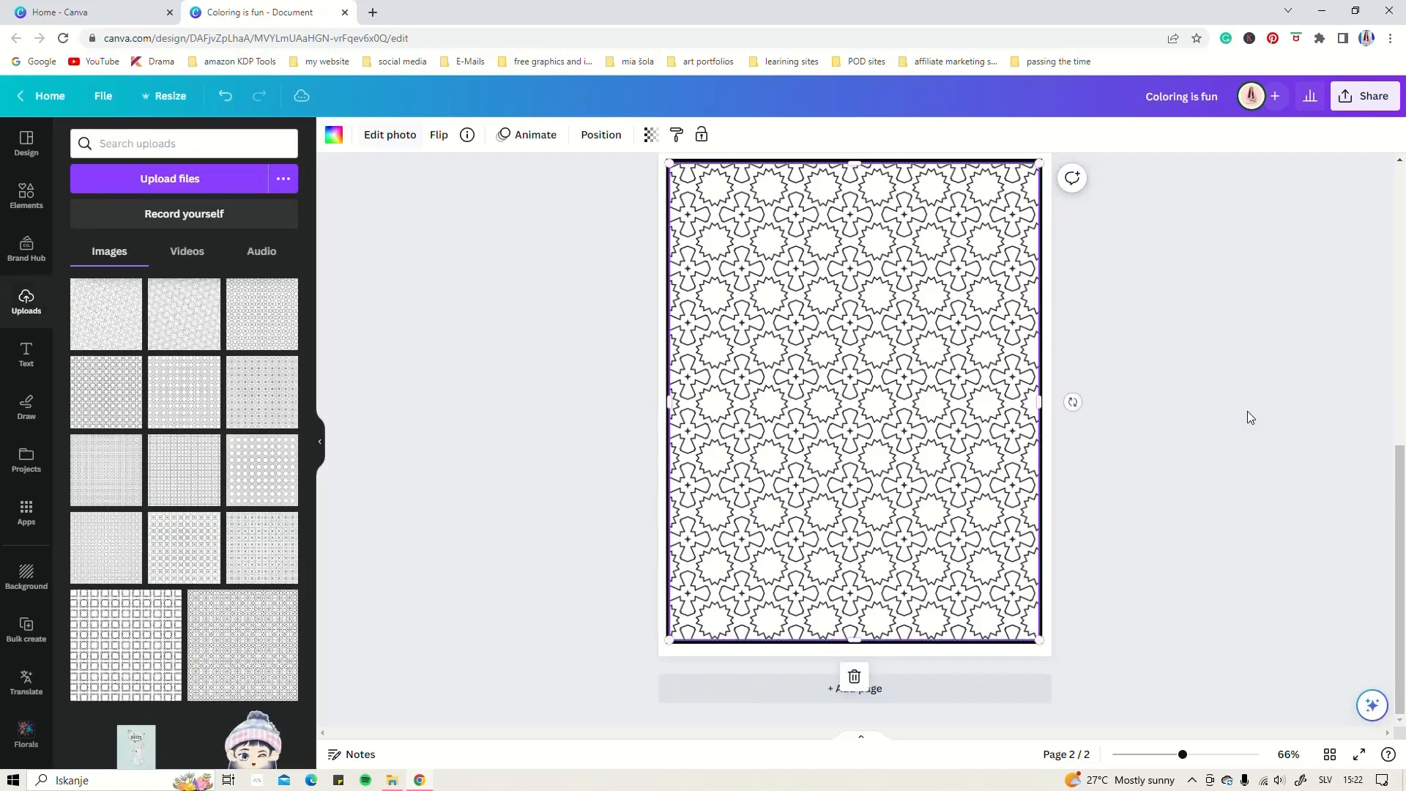
Pull the right edge of the pattern grid slightly inward to widen the black border on that side.
{"action": "left_click", "coordinate": [1141, 504]}
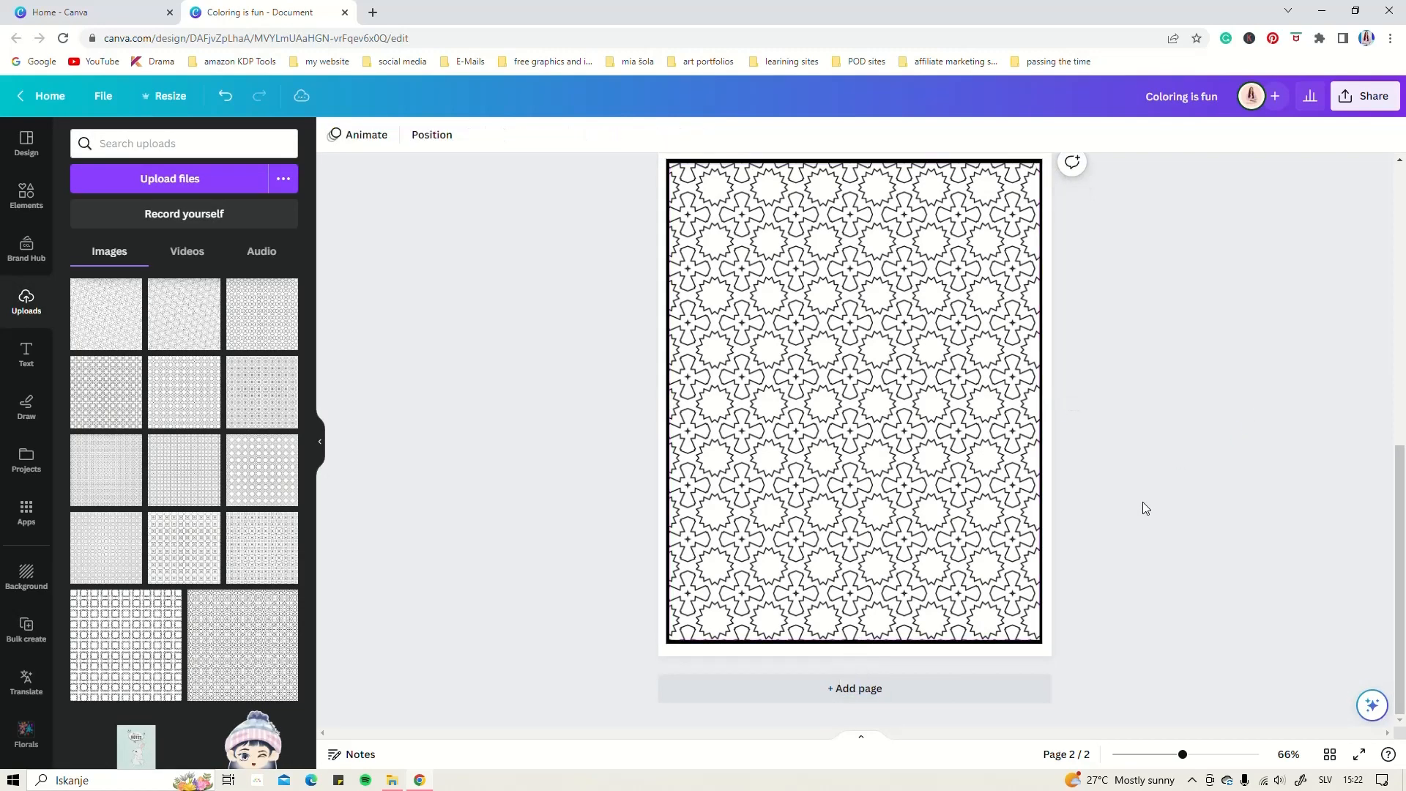
{"action": "left_click", "coordinate": [970, 511]}
{"action": "left_click_drag", "start_coordinate": [1040, 402], "coordinate": [1039, 401]}
{"action": "left_click", "coordinate": [1110, 445]}
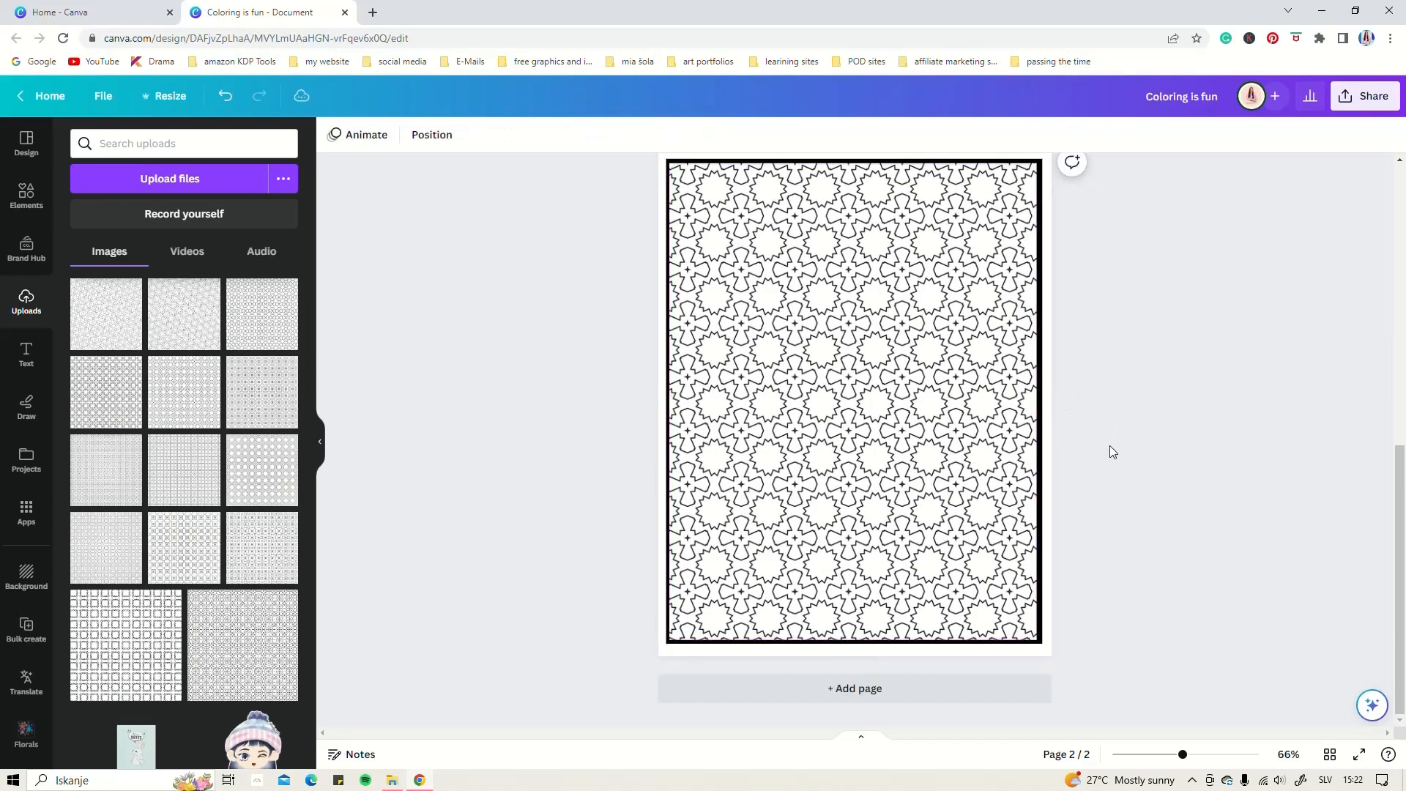
{"action": "scroll", "coordinate": [805, 537], "scroll_direction": "up", "scroll_amount": 1}
{"action": "scroll", "coordinate": [806, 540], "scroll_direction": "up", "scroll_amount": 3}
{"action": "scroll", "coordinate": [985, 520], "scroll_direction": "down", "scroll_amount": 4}
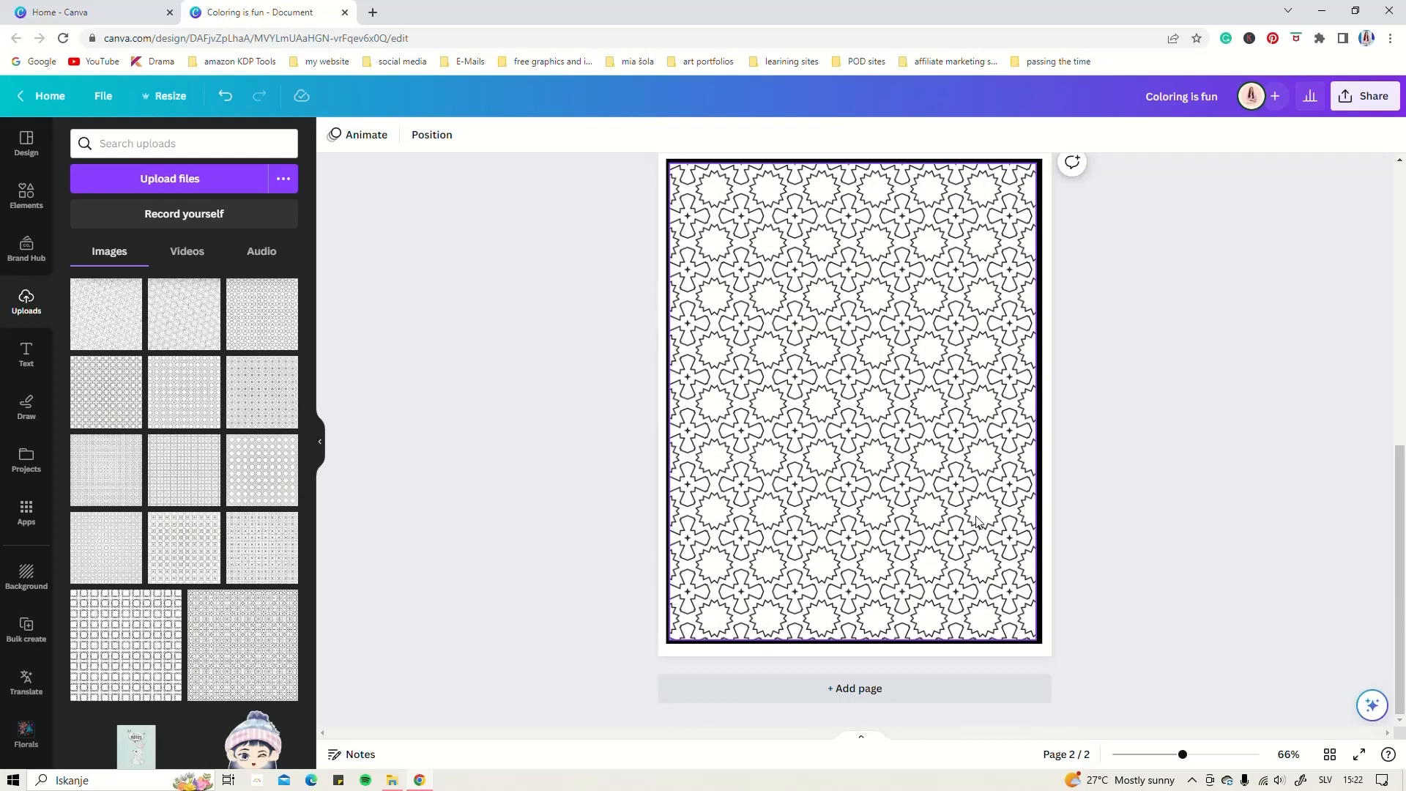
{"action": "left_click", "coordinate": [878, 689]}
{"action": "scroll", "coordinate": [886, 603], "scroll_direction": "up", "scroll_amount": 6}
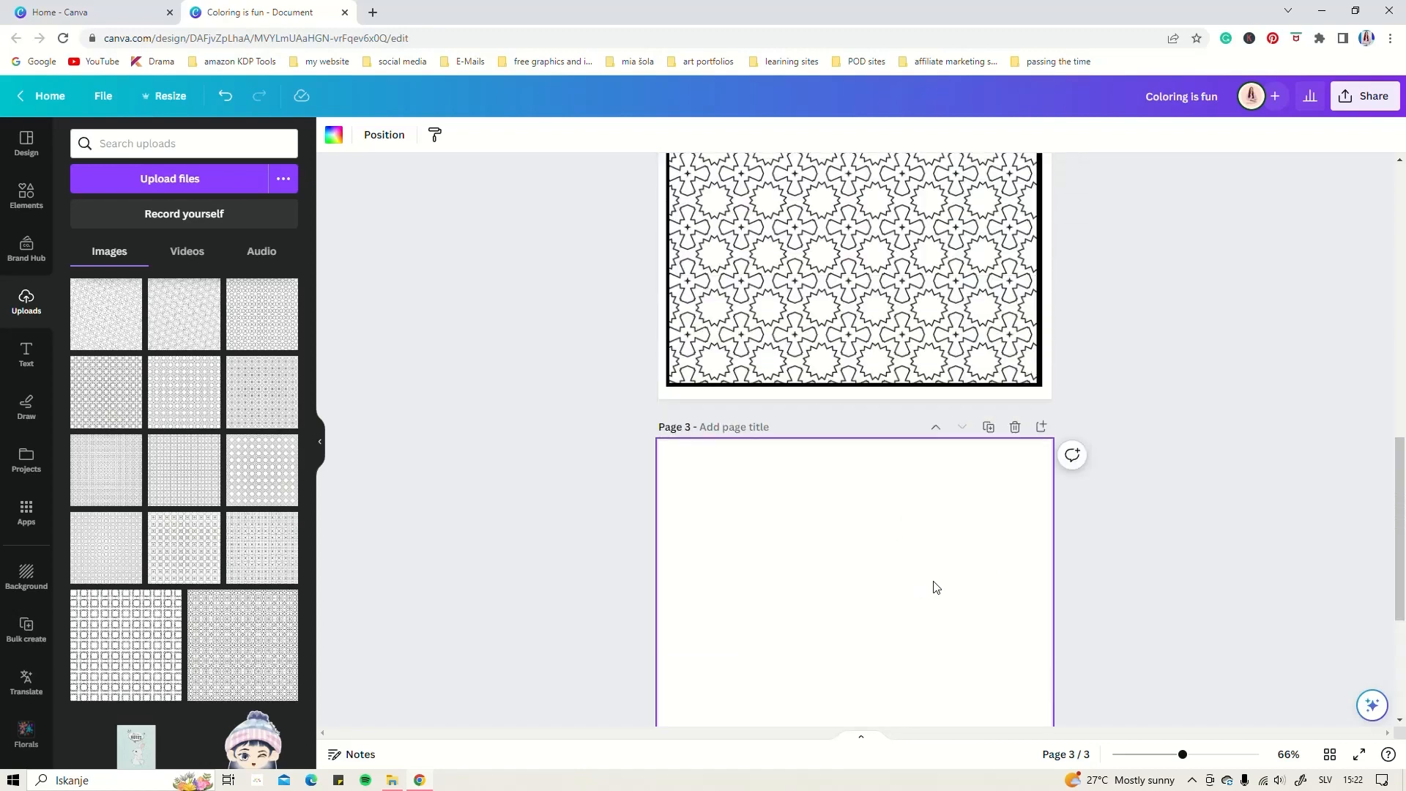
{"action": "left_click", "coordinate": [1015, 722]}
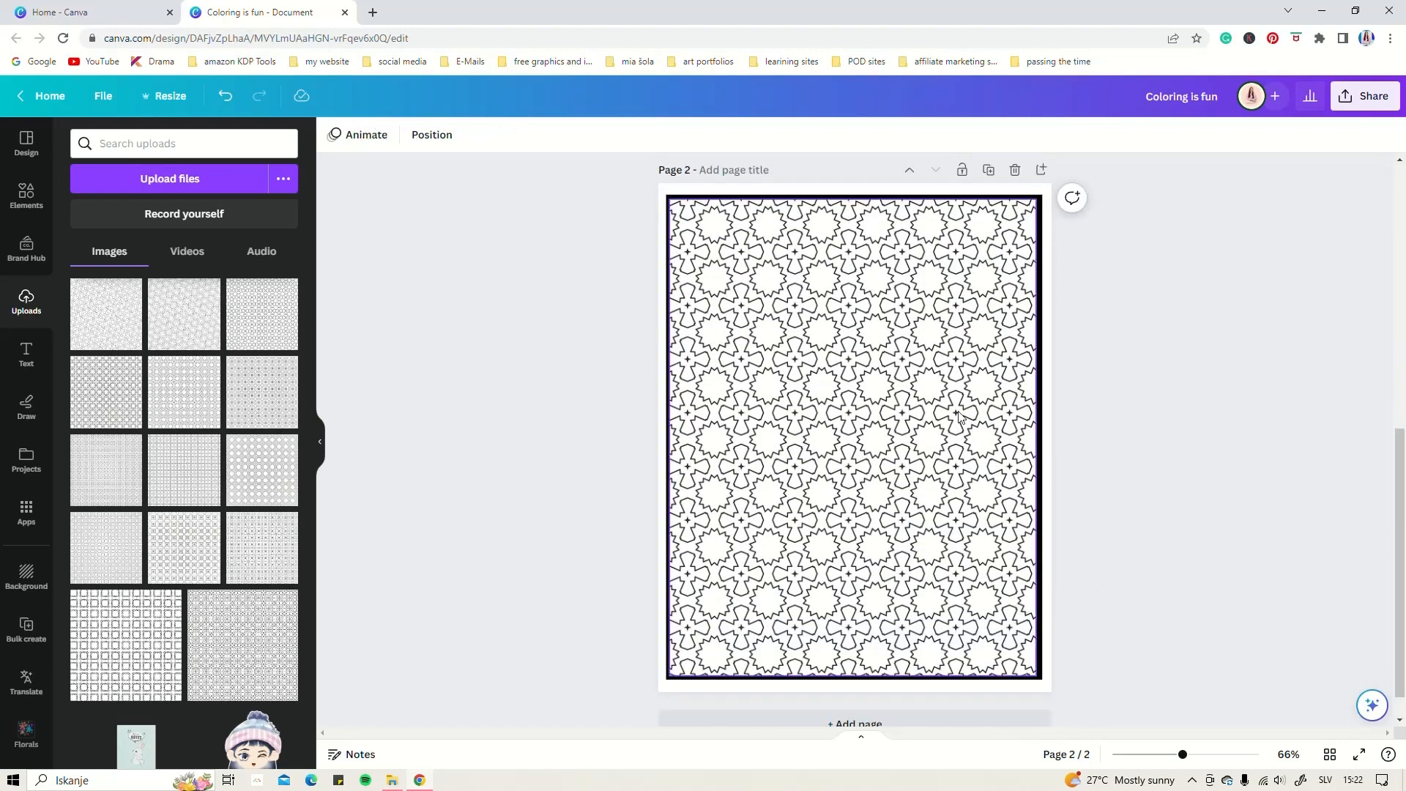
{"action": "scroll", "coordinate": [969, 373], "scroll_direction": "up", "scroll_amount": 7}
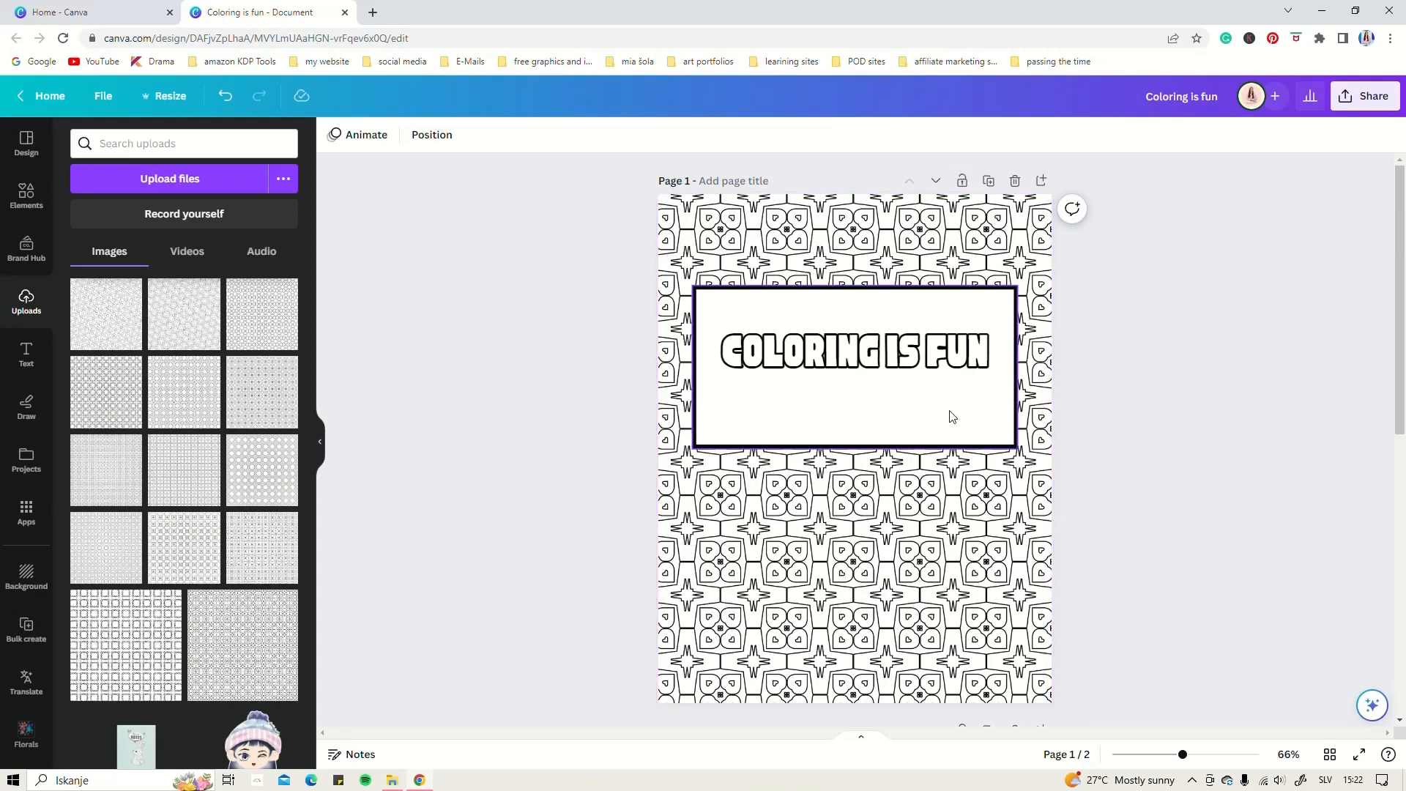
{"action": "scroll", "coordinate": [937, 454], "scroll_direction": "down", "scroll_amount": 5}
{"action": "scroll", "coordinate": [919, 490], "scroll_direction": "down", "scroll_amount": 3}
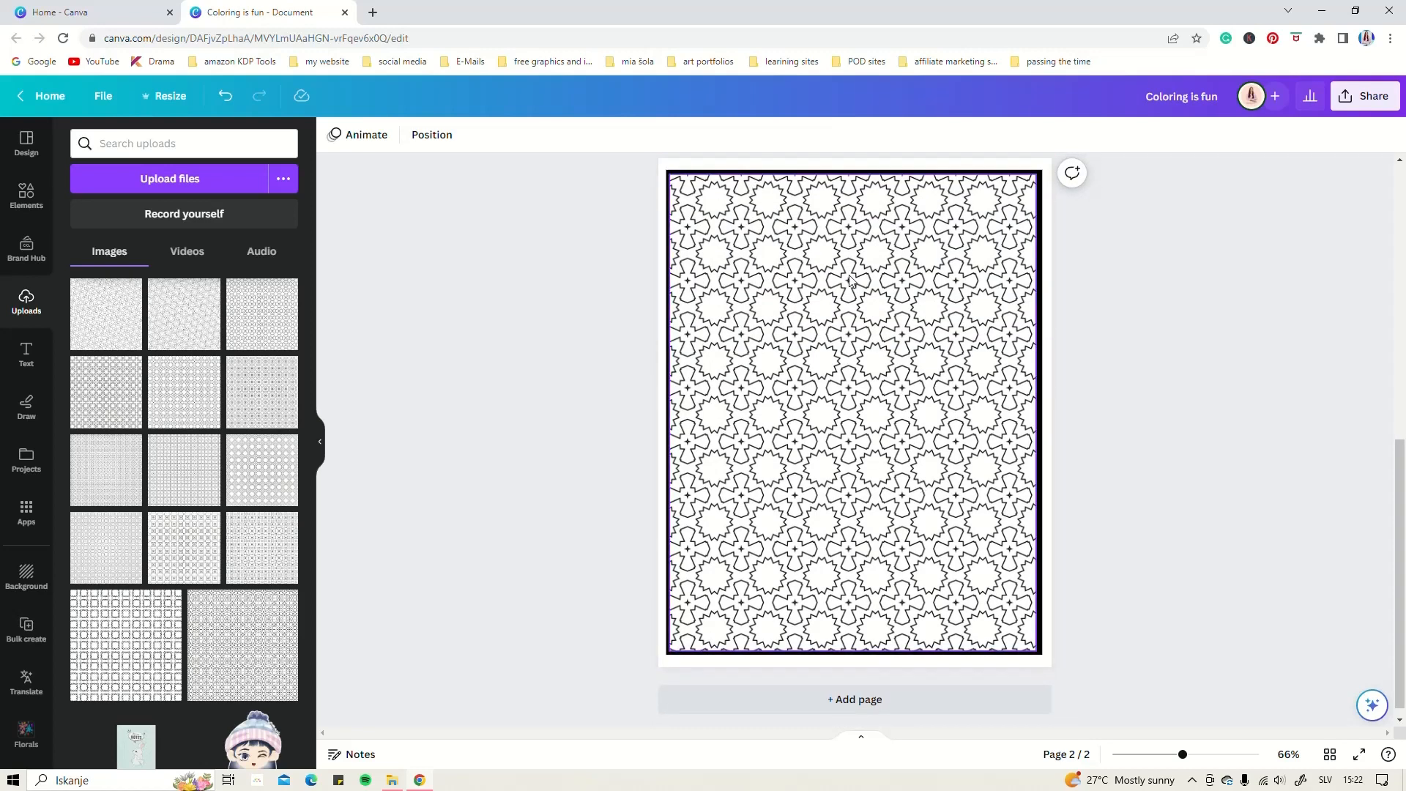
Open the finished Repper Patterns Coloring Pages design and examine the layouts on pages 1 to 4.
{"action": "left_click", "coordinate": [131, 11]}
{"action": "left_click", "coordinate": [331, 685]}
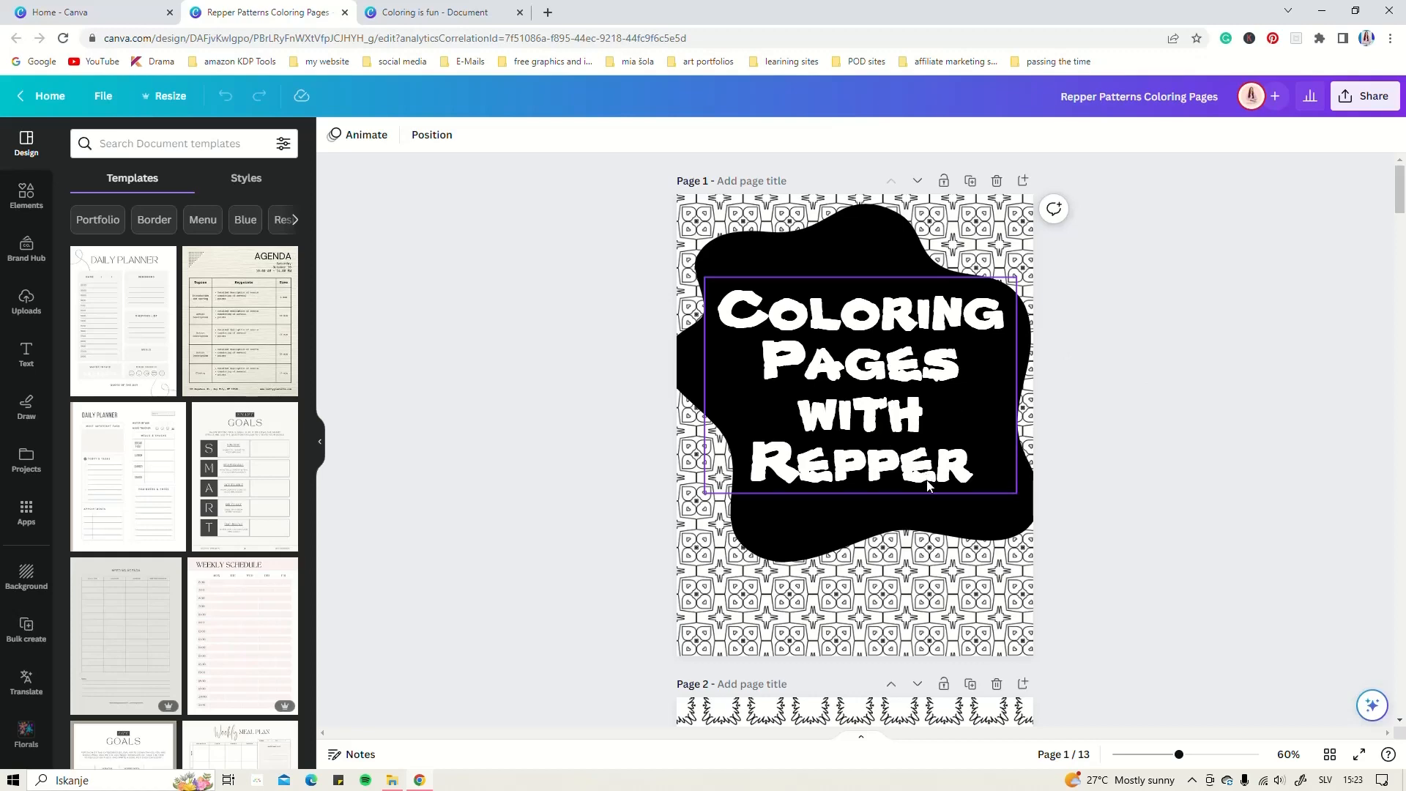
{"action": "scroll", "coordinate": [1081, 547], "scroll_direction": "down", "scroll_amount": 7}
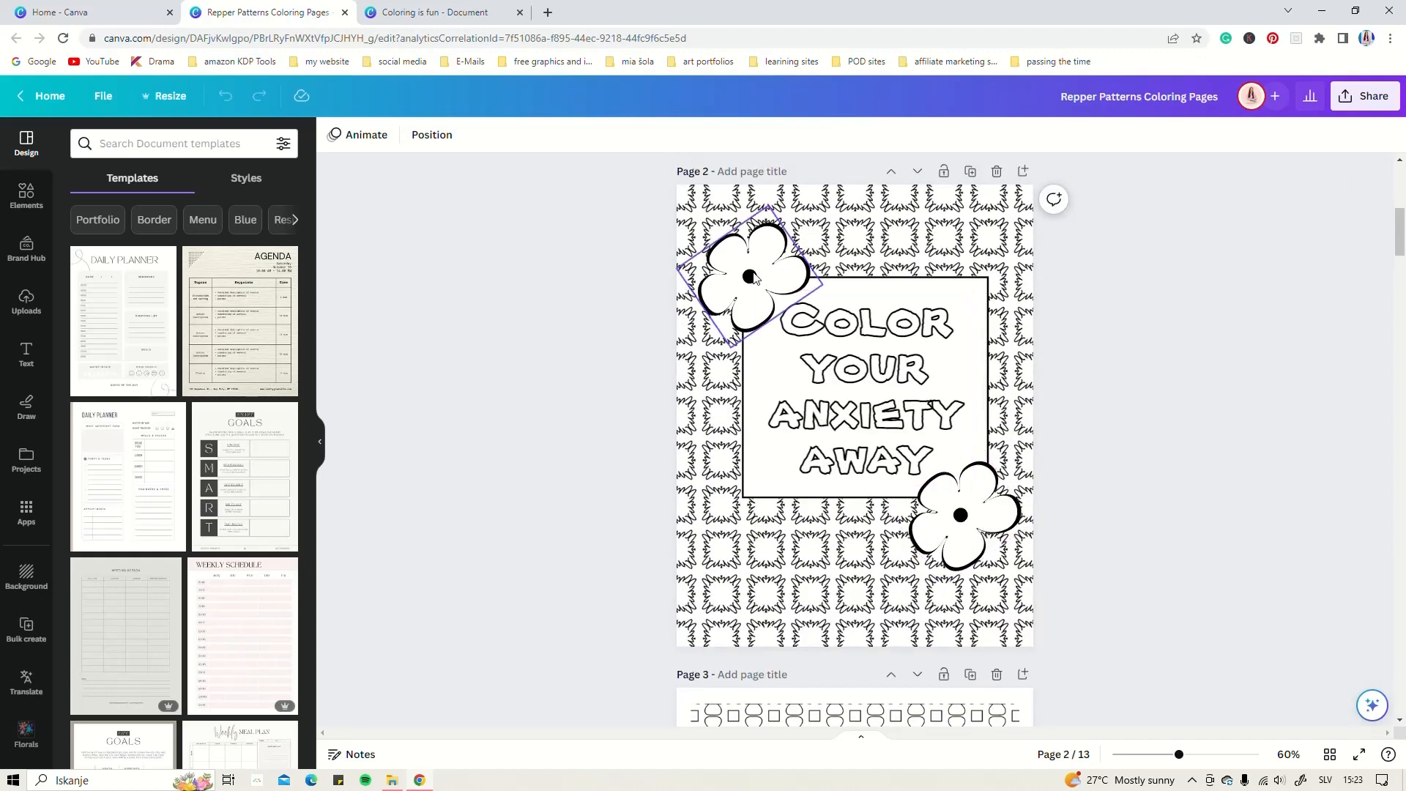
{"action": "scroll", "coordinate": [901, 472], "scroll_direction": "down", "scroll_amount": 7}
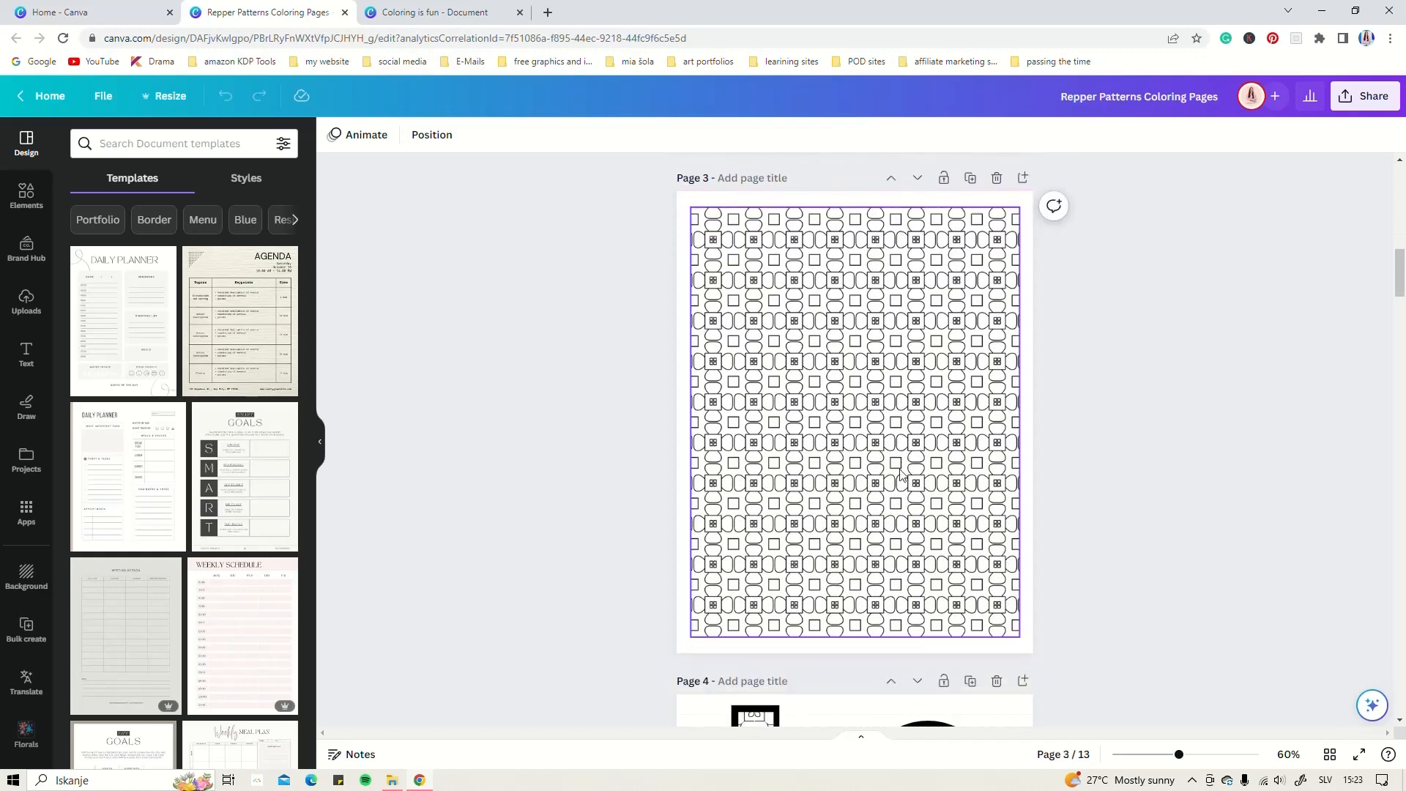
{"action": "scroll", "coordinate": [901, 473], "scroll_direction": "down", "scroll_amount": 7}
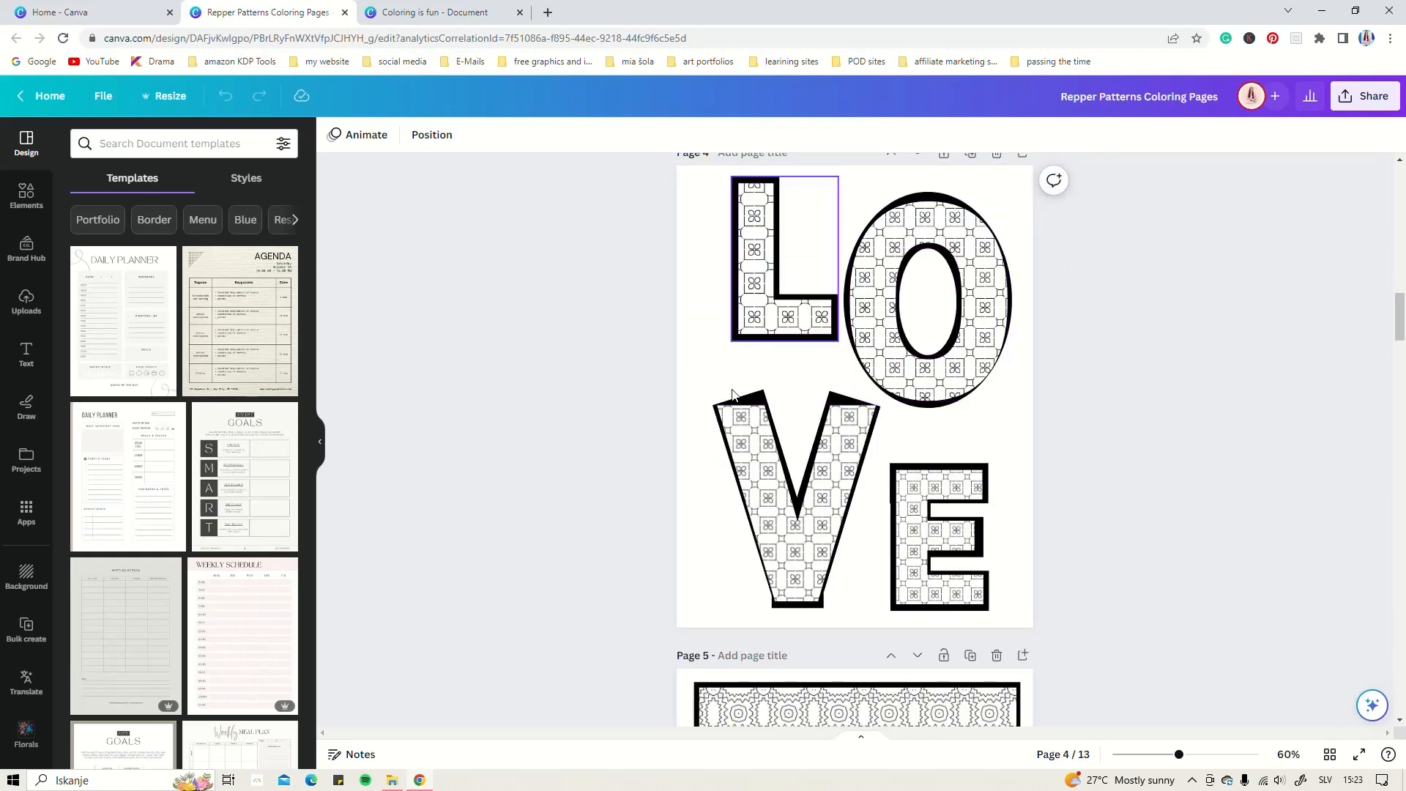
Browse the full frame collection down to the letter-shaped frames used for the LOVE page.
{"action": "left_click", "coordinate": [26, 197]}
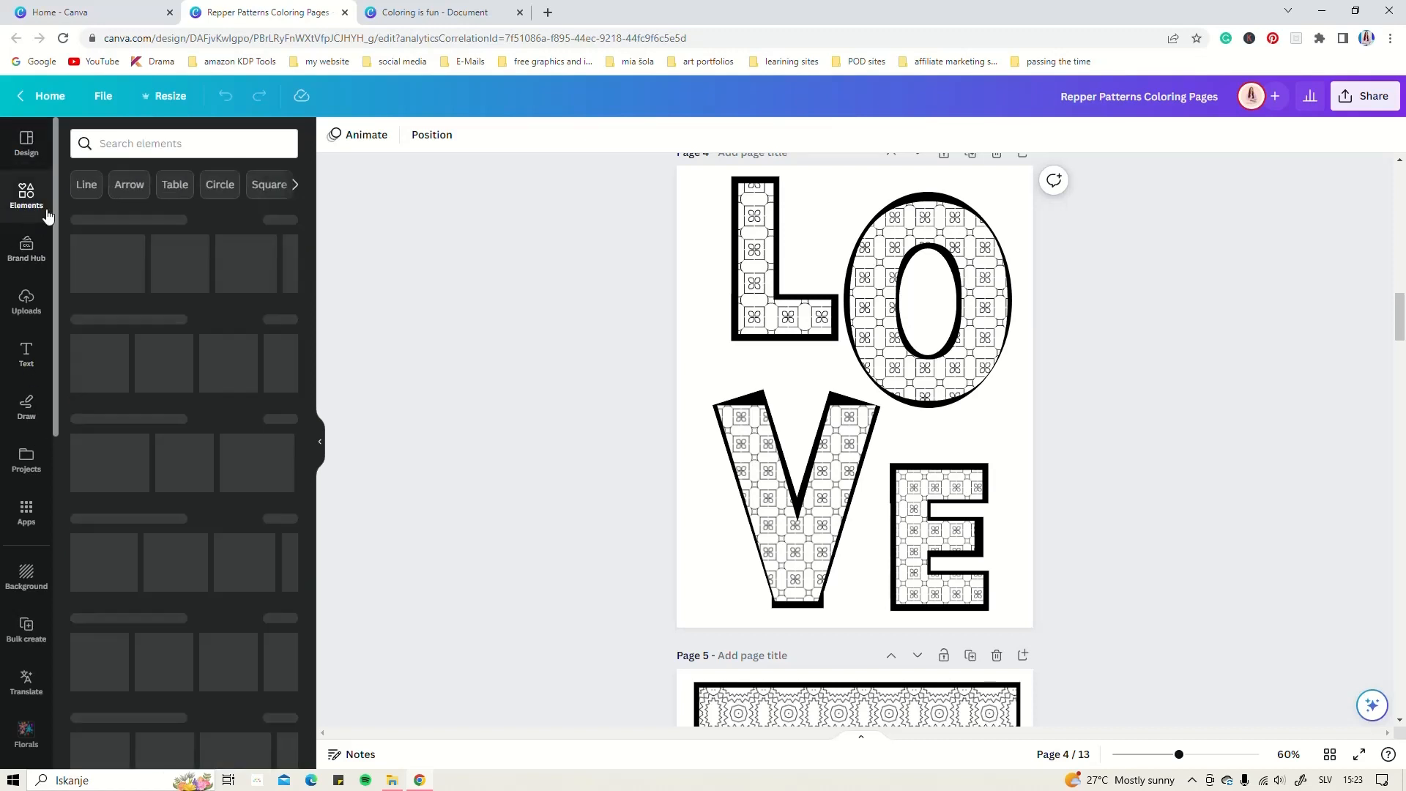
{"action": "scroll", "coordinate": [156, 410], "scroll_direction": "down", "scroll_amount": 10}
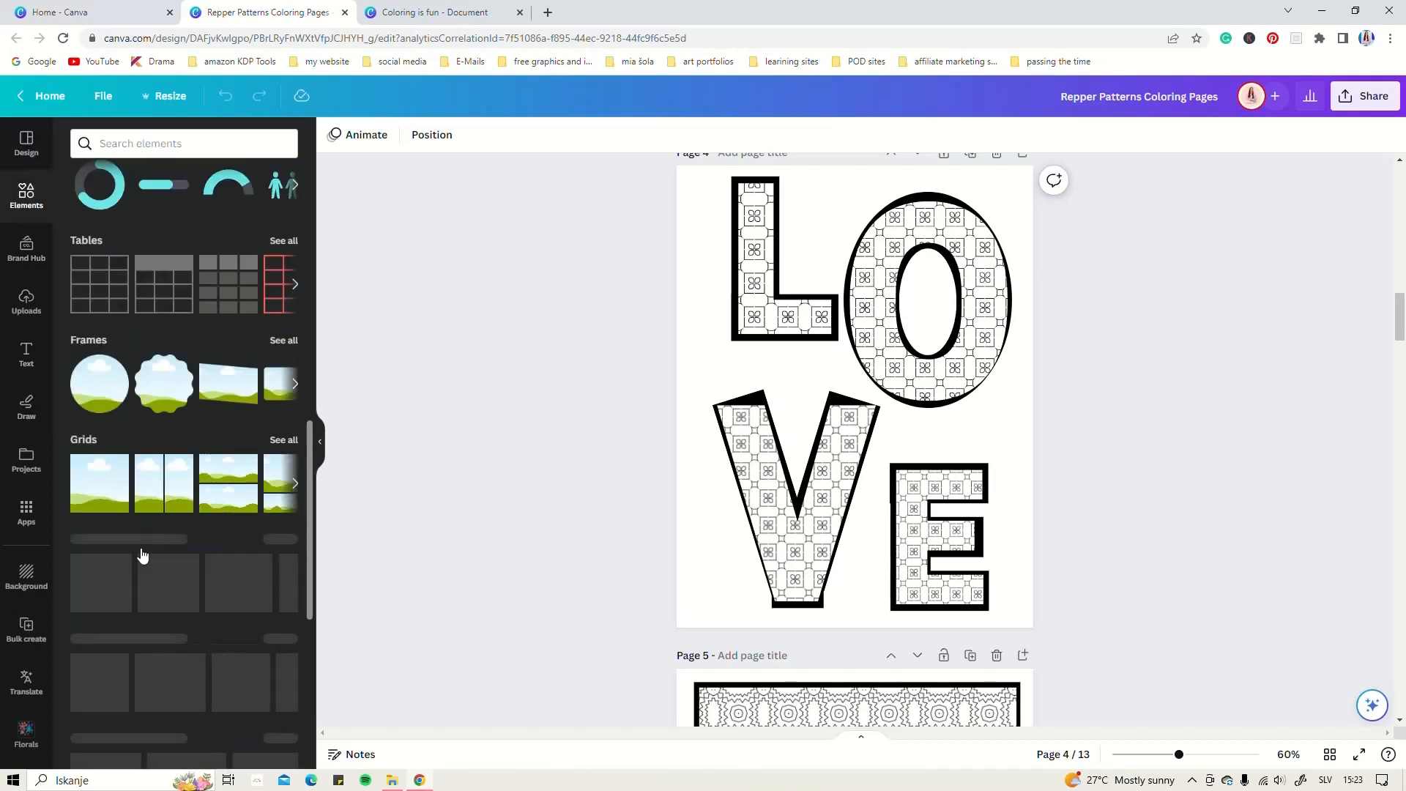
{"action": "left_click", "coordinate": [88, 343]}
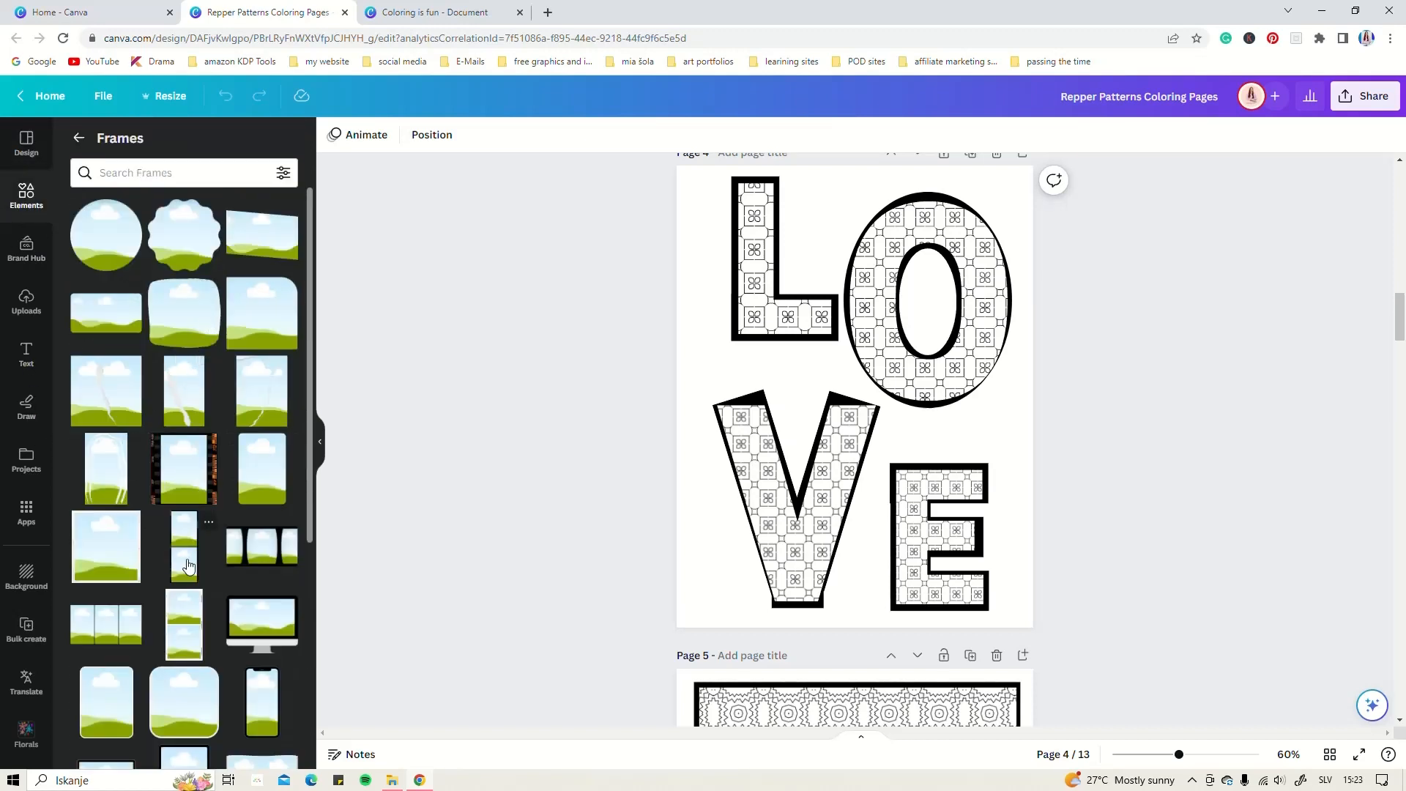
{"action": "scroll", "coordinate": [186, 560], "scroll_direction": "down", "scroll_amount": 5}
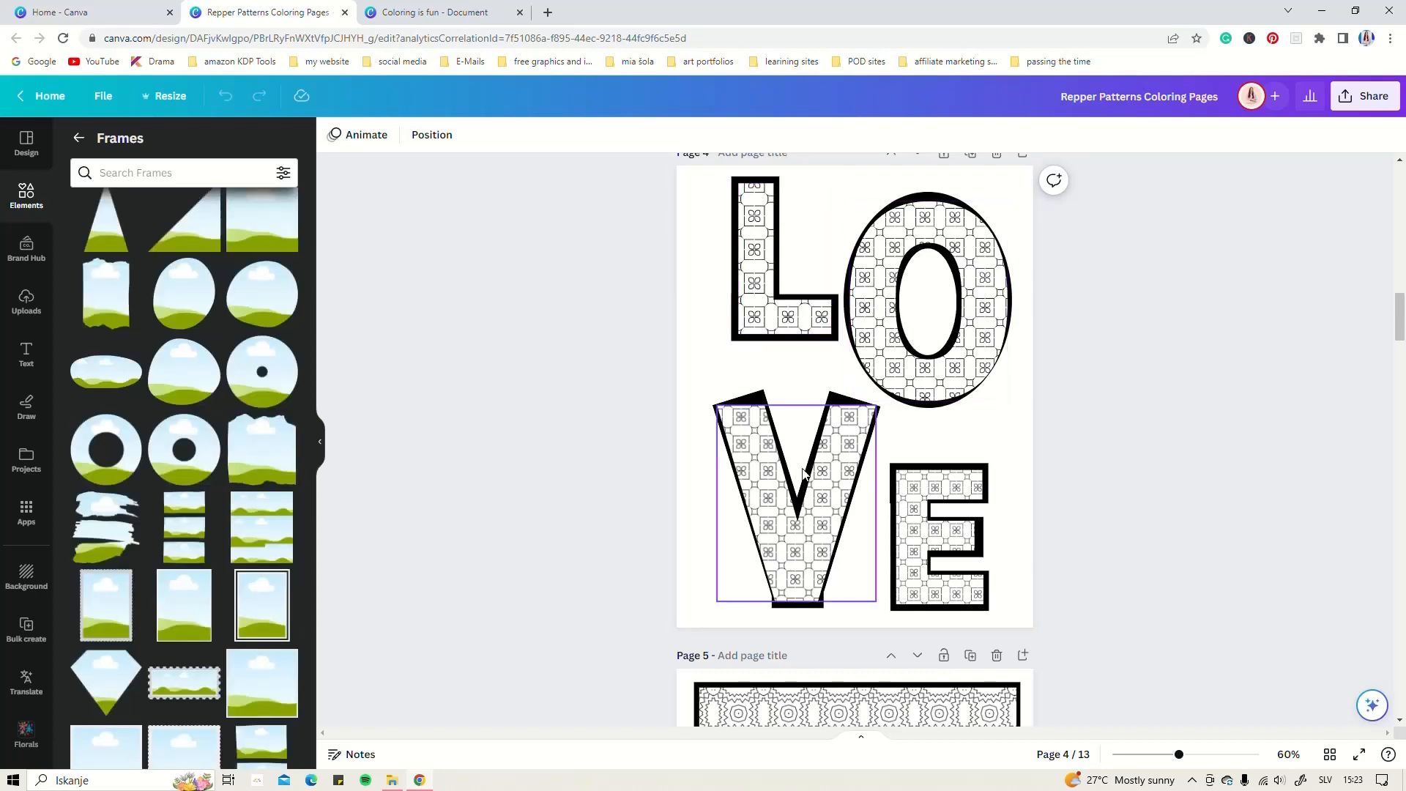
{"action": "scroll", "coordinate": [186, 525], "scroll_direction": "down", "scroll_amount": 5}
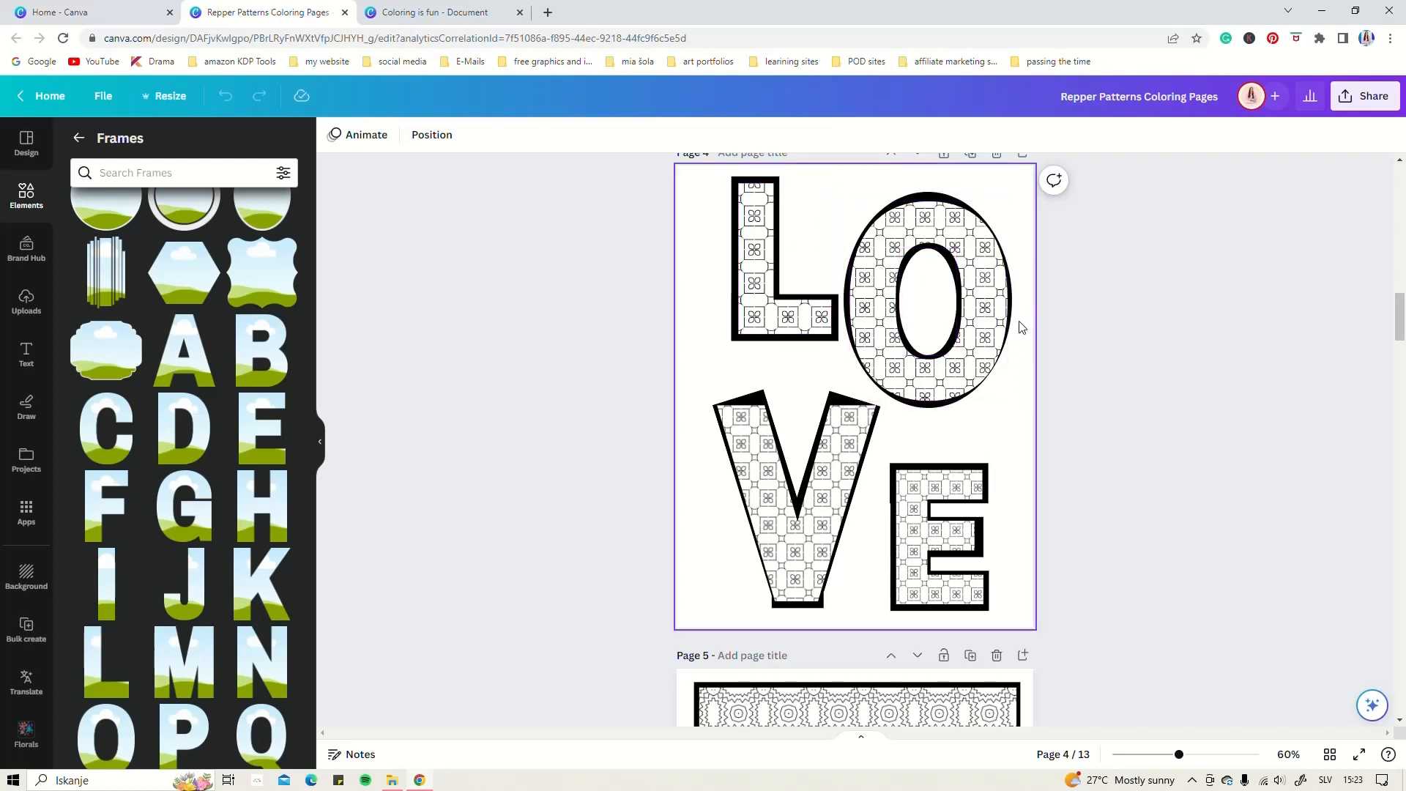
Inspect the oval shape inside the letter O on page 4 and examine the designs on pages 5 and 6.
{"action": "left_click", "coordinate": [935, 294]}
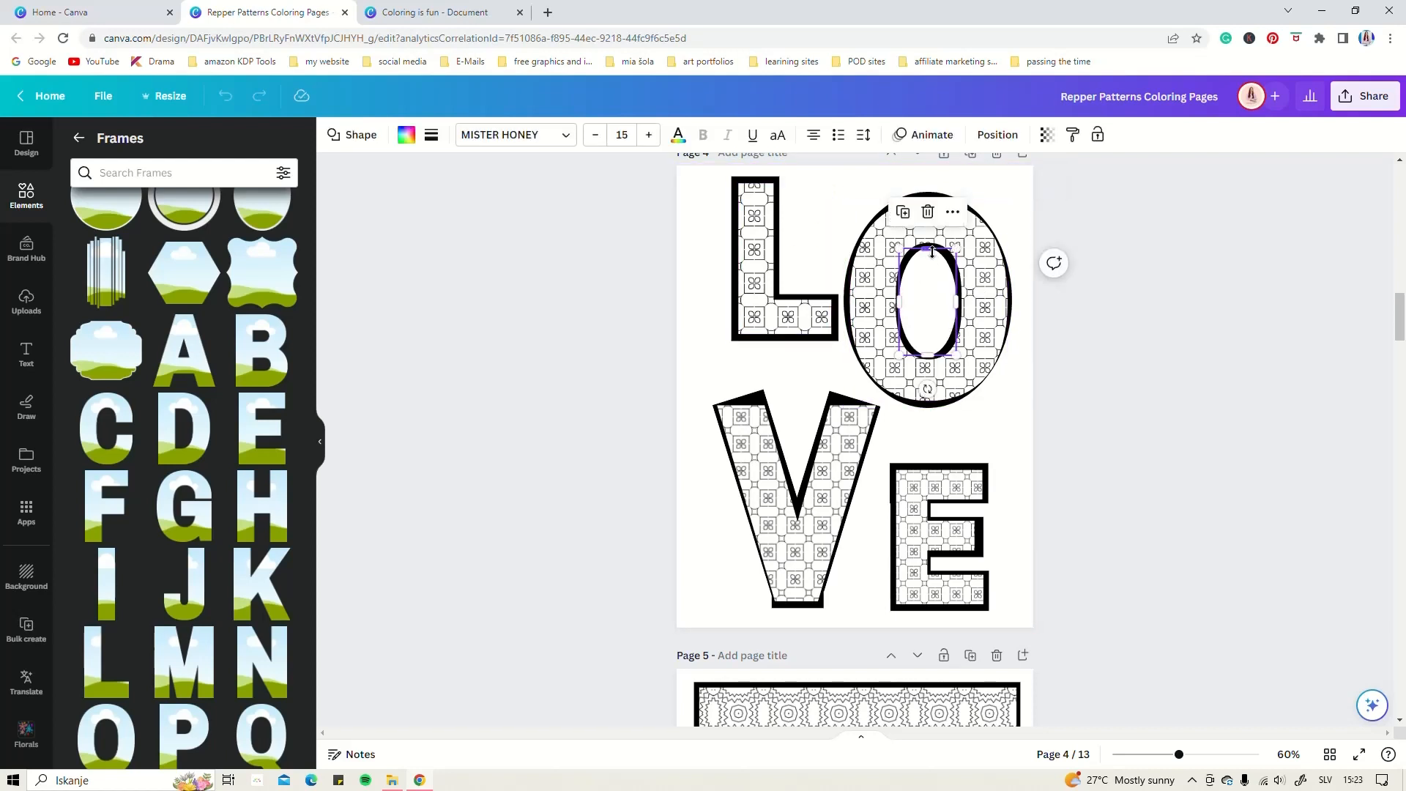
{"action": "key", "text": "Escape"}
{"action": "left_click", "coordinate": [78, 137]}
{"action": "scroll", "coordinate": [945, 320], "scroll_direction": "down", "scroll_amount": 6}
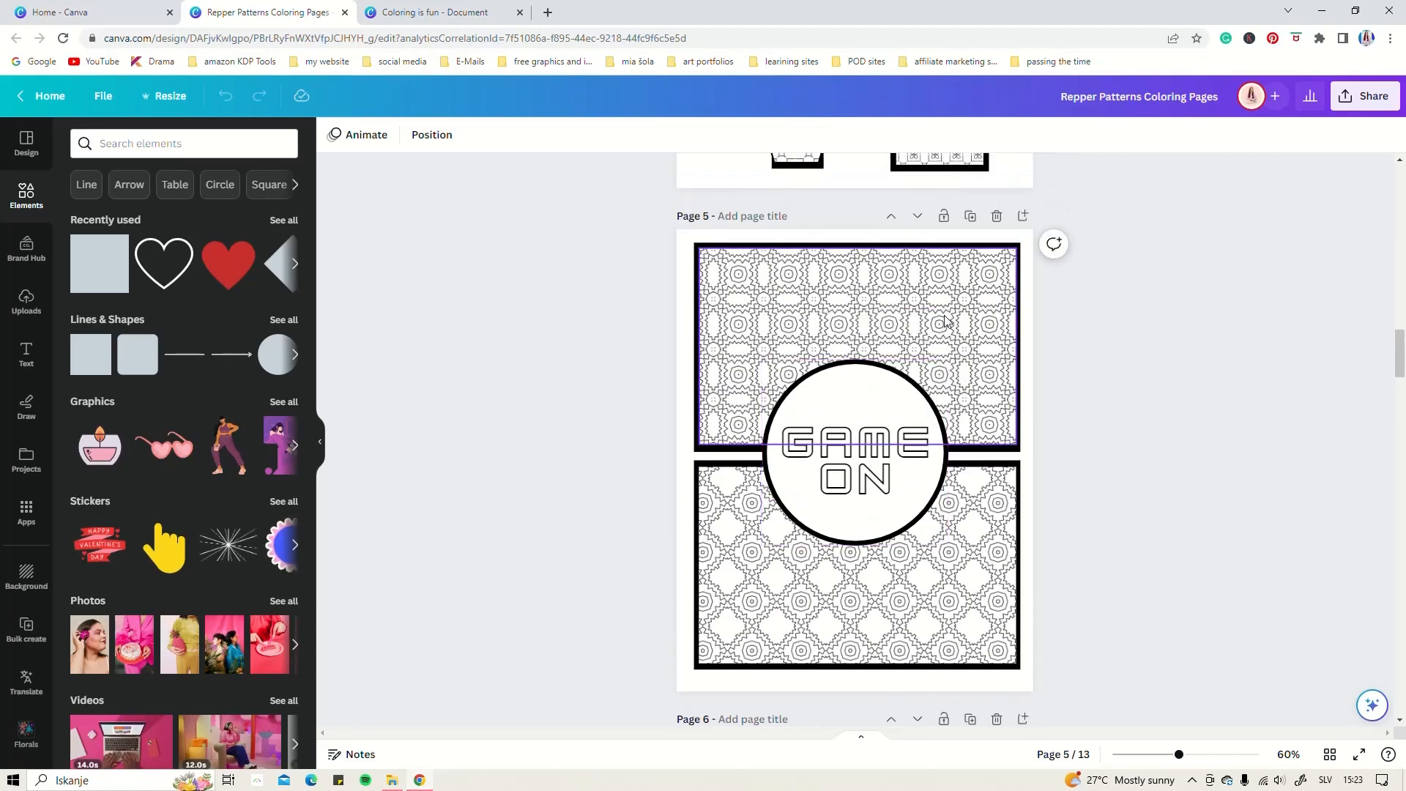
{"action": "scroll", "coordinate": [945, 320], "scroll_direction": "down", "scroll_amount": 7}
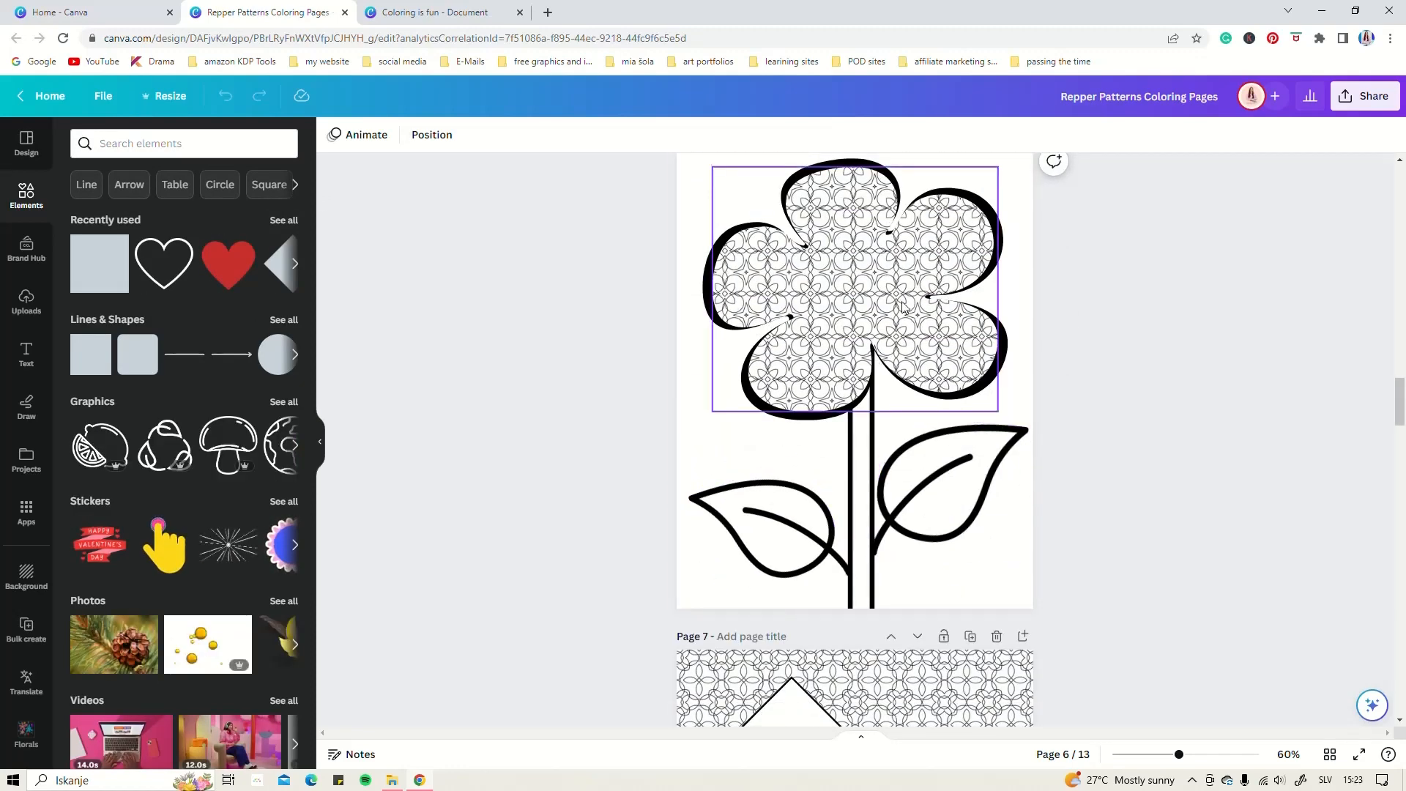
Select the pattern-filled flower on page 6 and search the frame collection for "flower".
{"action": "left_click", "coordinate": [903, 306]}
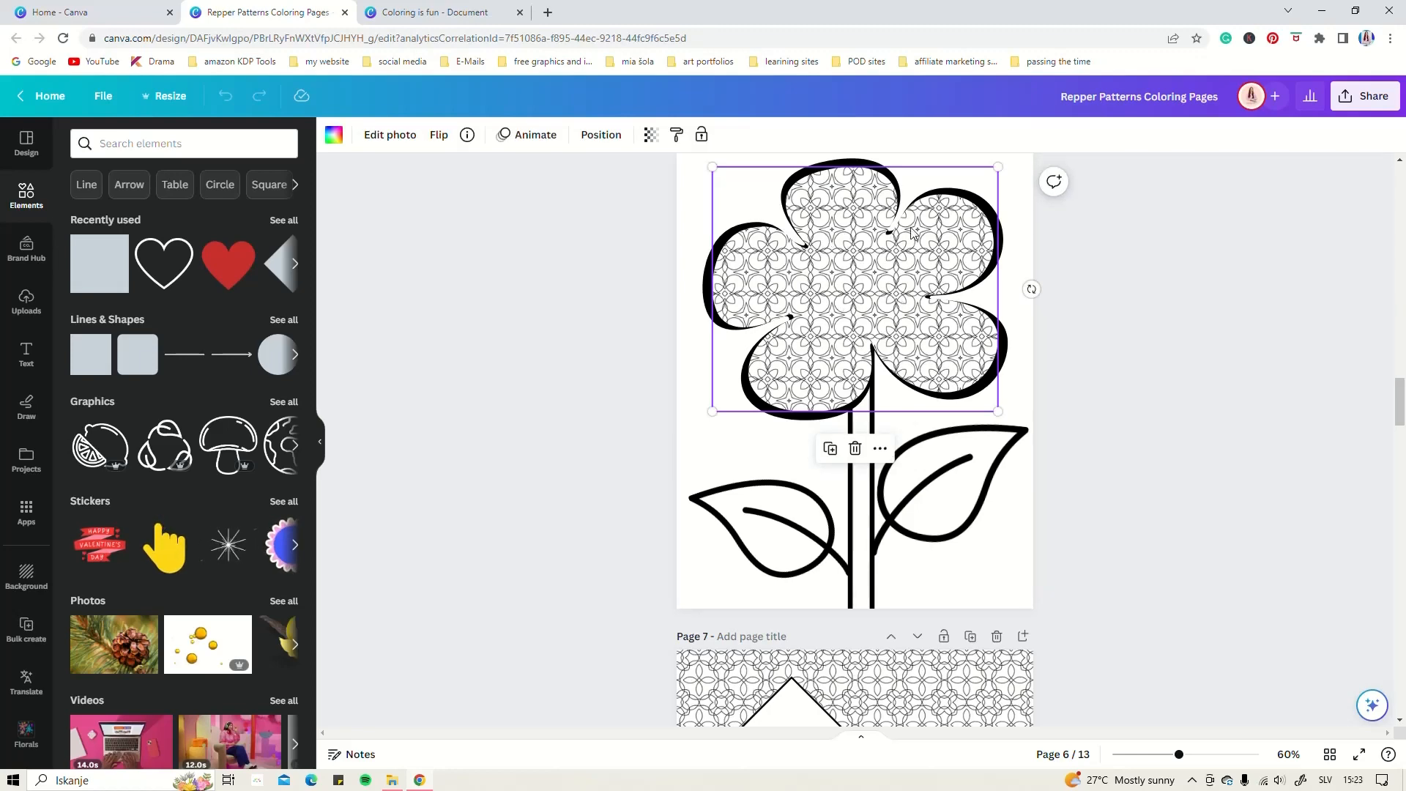
{"action": "scroll", "coordinate": [168, 513], "scroll_direction": "down", "scroll_amount": 6}
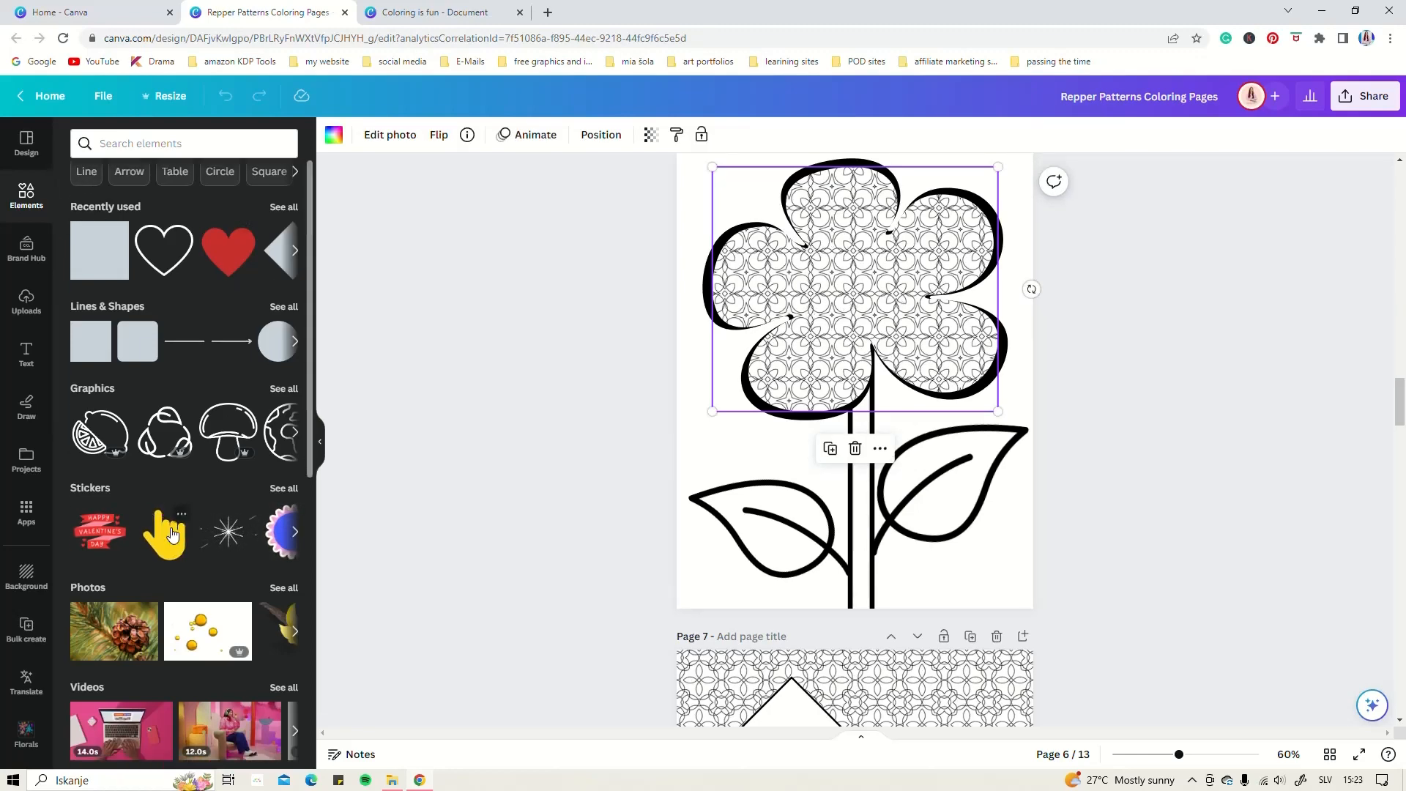
{"action": "scroll", "coordinate": [168, 512], "scroll_direction": "down", "scroll_amount": 3}
{"action": "left_click", "coordinate": [99, 412]}
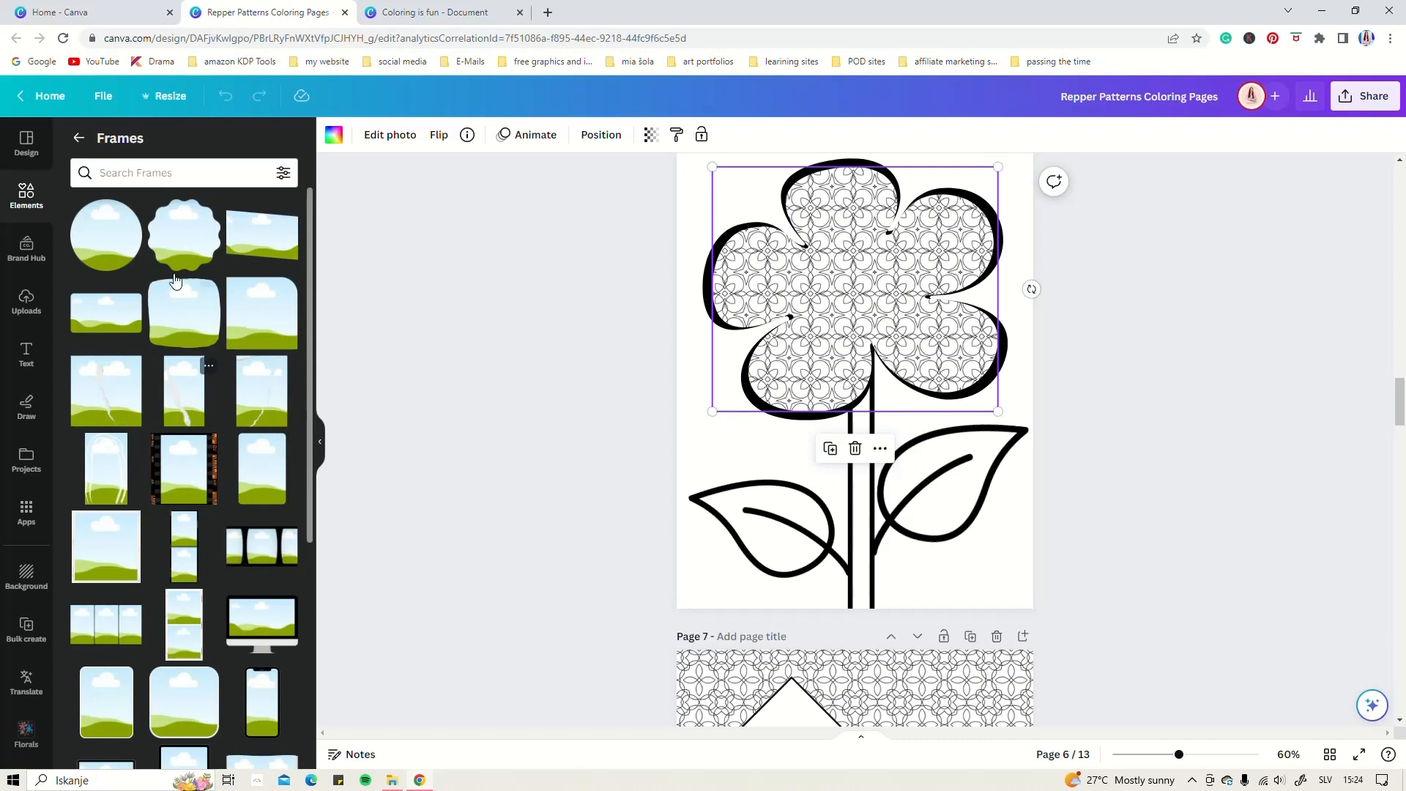
{"action": "left_click", "coordinate": [171, 172]}
{"action": "type", "text": "flower"}
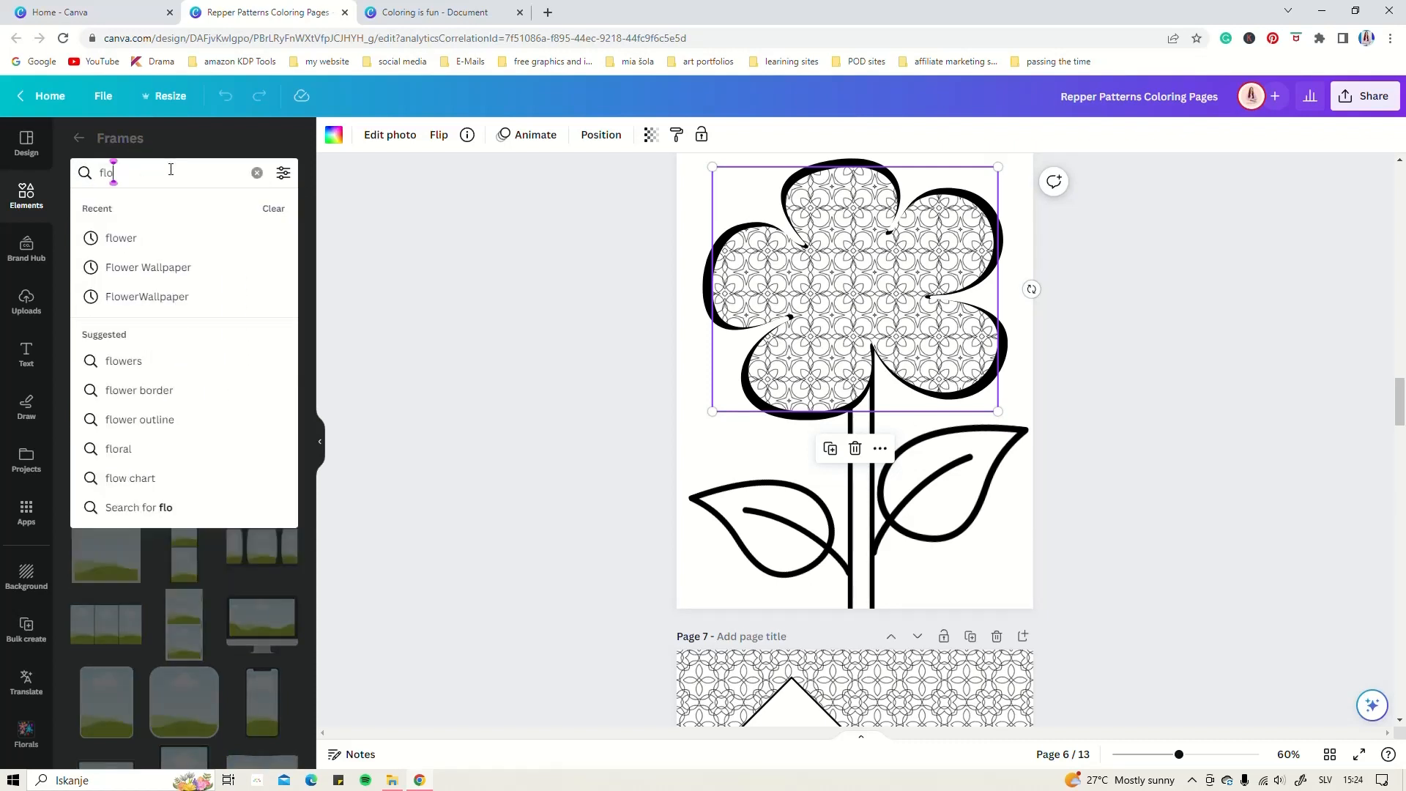
{"action": "key", "text": "Return"}
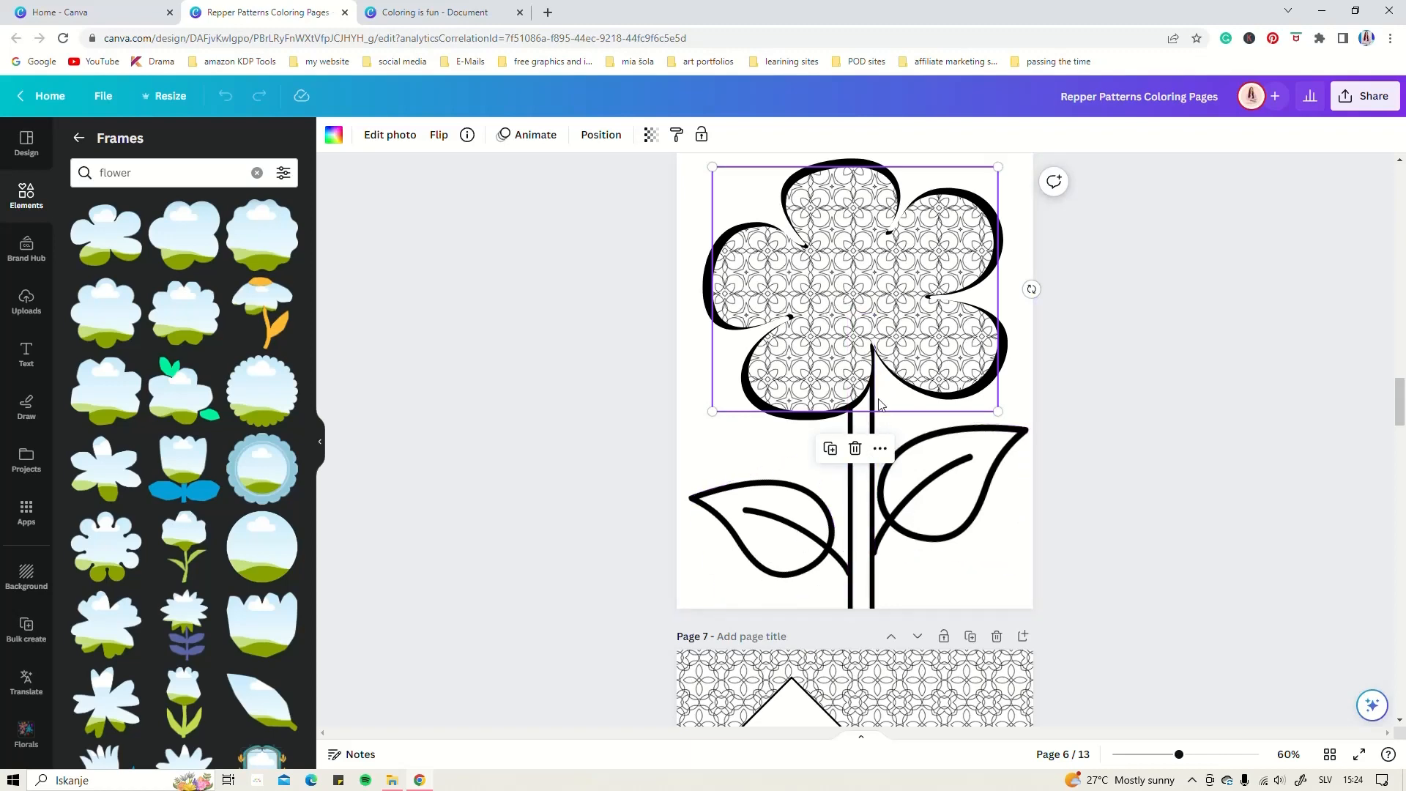
Examine the remaining coloring page examples from page 7 through the closing page 13.
{"action": "scroll", "coordinate": [761, 468], "scroll_direction": "down", "scroll_amount": 7}
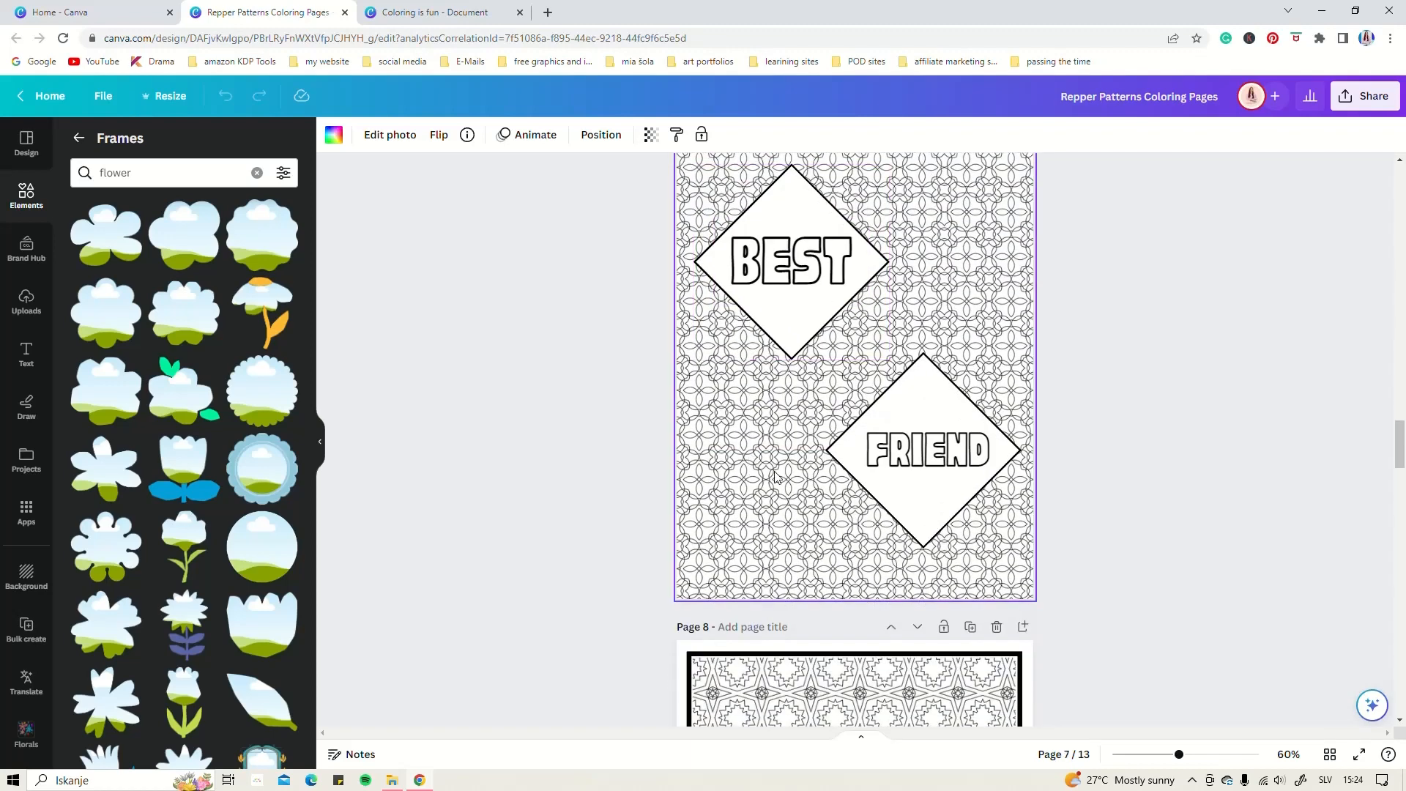
{"action": "scroll", "coordinate": [777, 476], "scroll_direction": "down", "scroll_amount": 10}
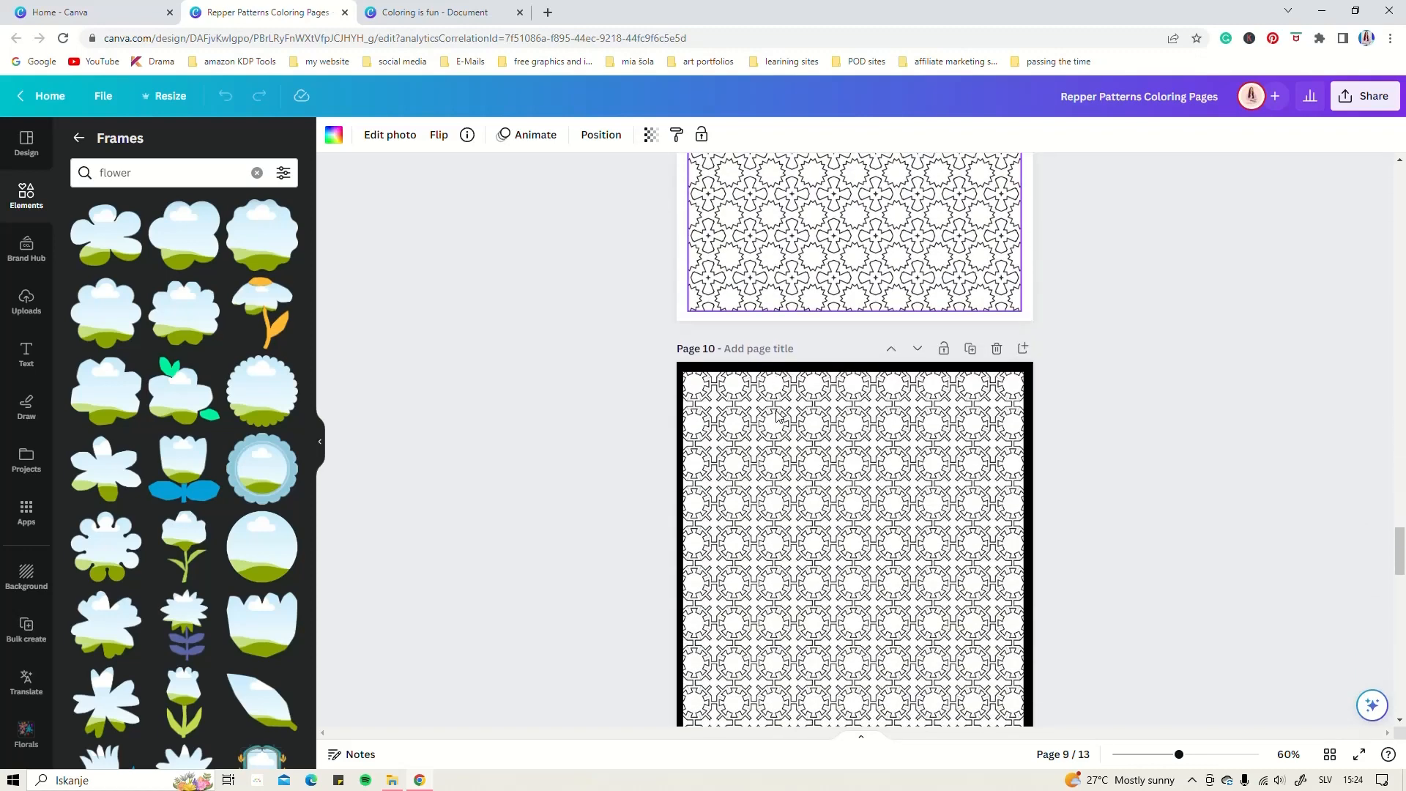
{"action": "scroll", "coordinate": [779, 416], "scroll_direction": "down", "scroll_amount": 10}
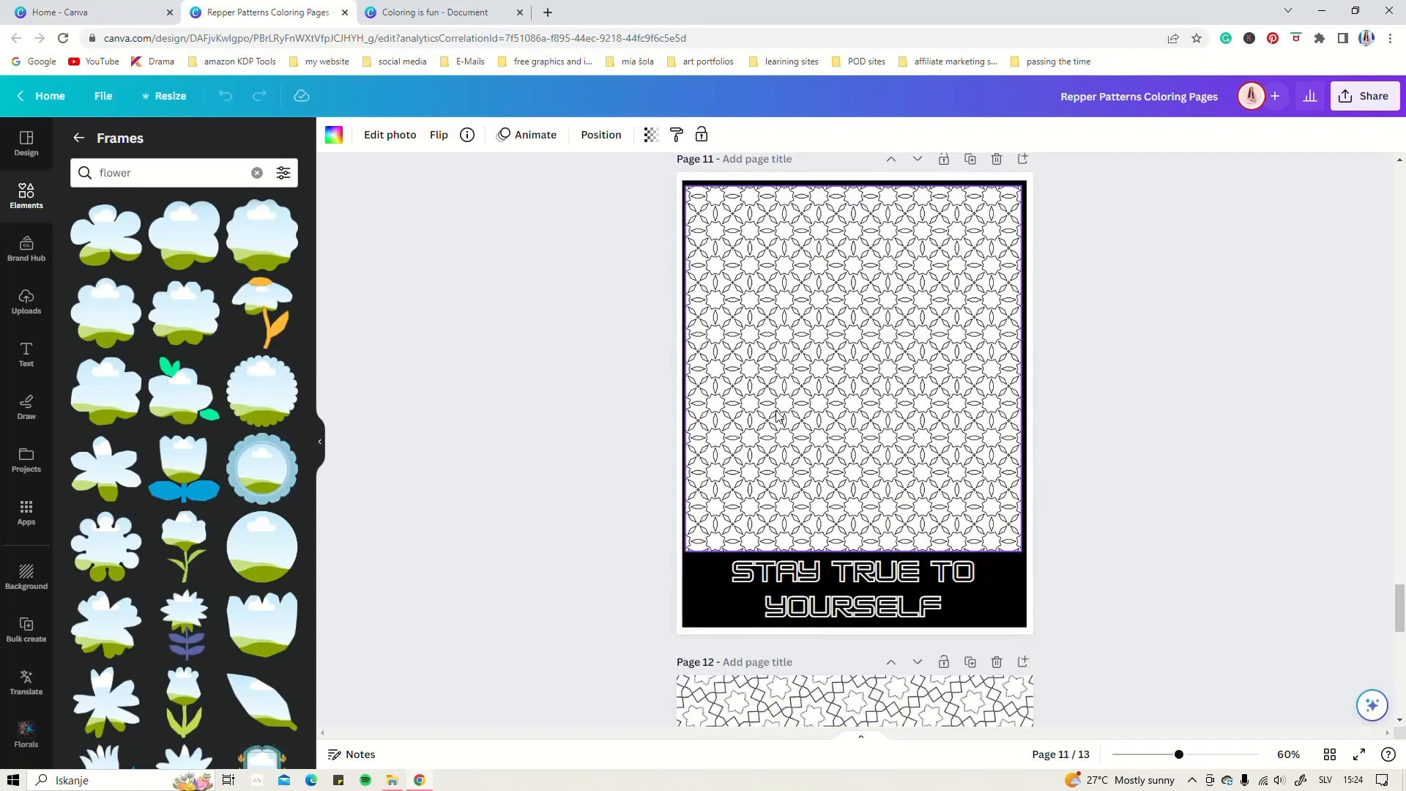
{"action": "scroll", "coordinate": [779, 415], "scroll_direction": "down", "scroll_amount": 10}
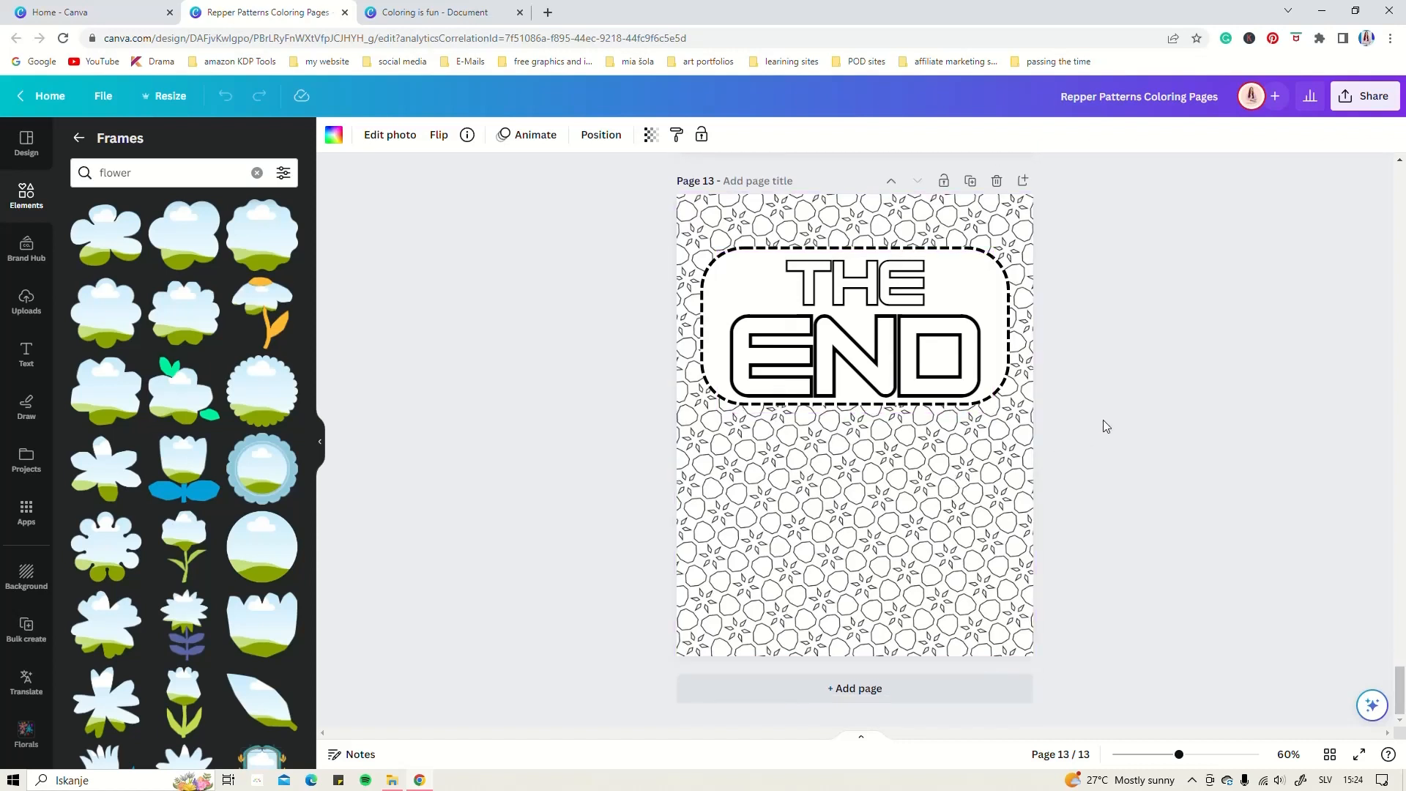
Review the coloring page examples in reverse order from THE END page back to the cover, checking the quote layouts on pages 10 to 12.
{"action": "scroll", "coordinate": [1106, 426], "scroll_direction": "up", "scroll_amount": 2}
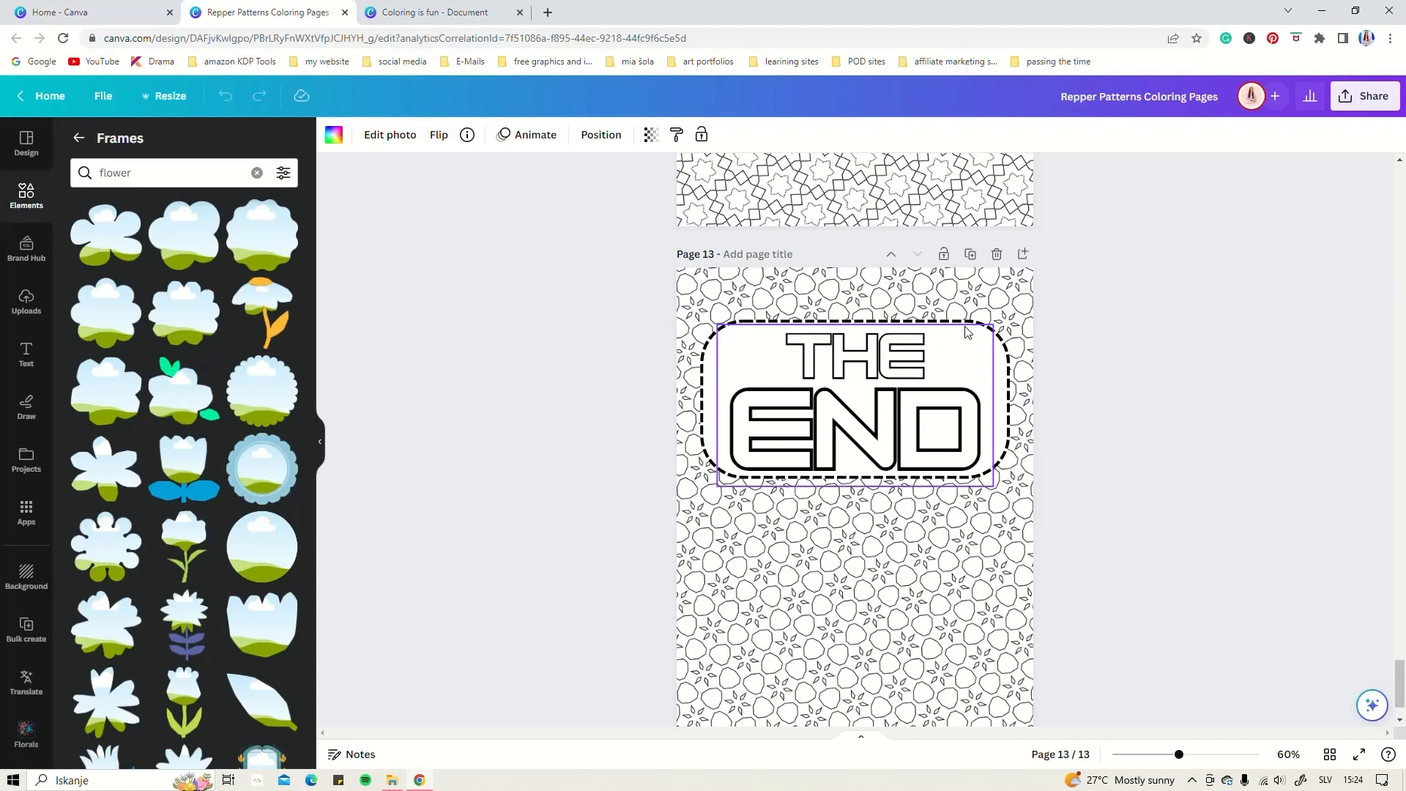
{"action": "scroll", "coordinate": [966, 332], "scroll_direction": "up", "scroll_amount": 5}
{"action": "scroll", "coordinate": [964, 352], "scroll_direction": "up", "scroll_amount": 7}
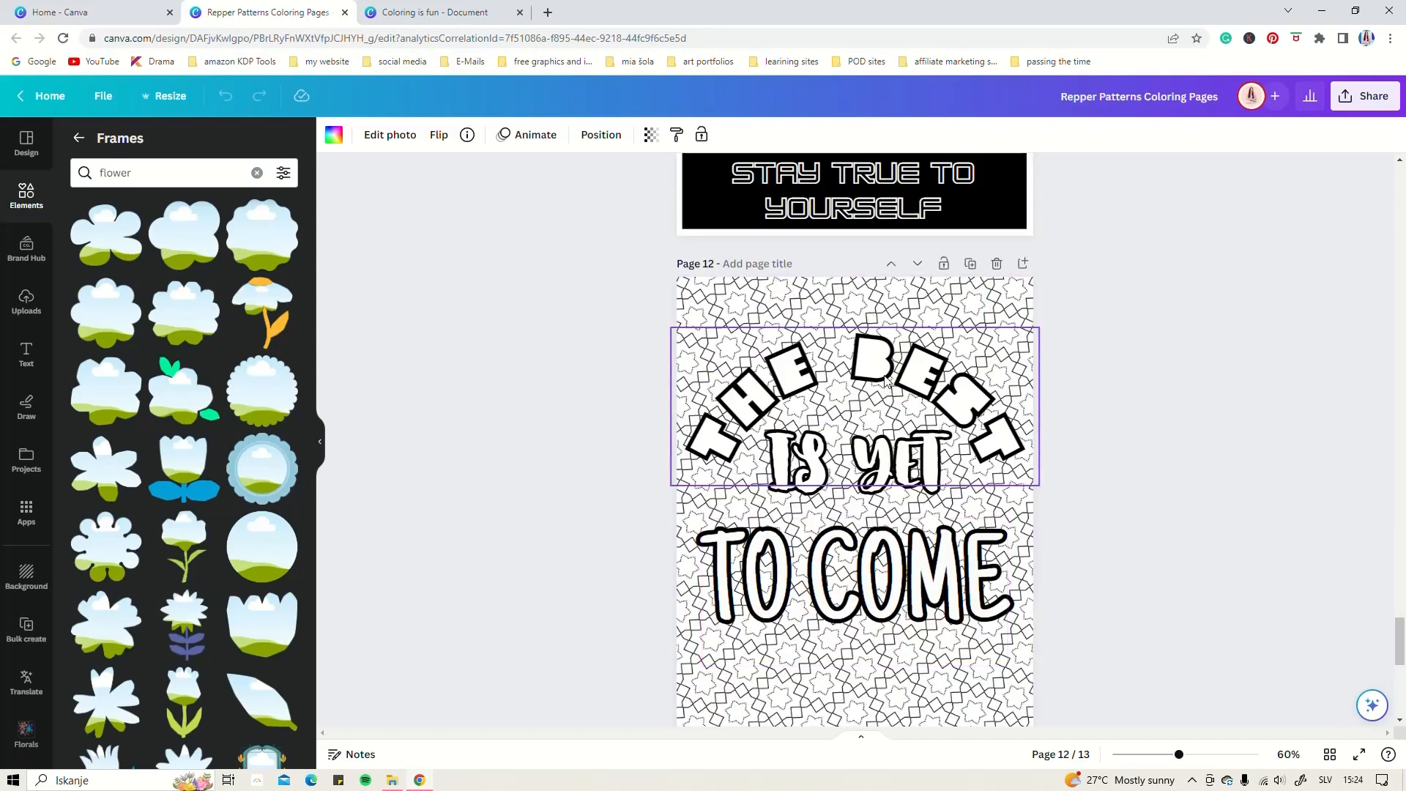
{"action": "scroll", "coordinate": [885, 378], "scroll_direction": "up", "scroll_amount": 6}
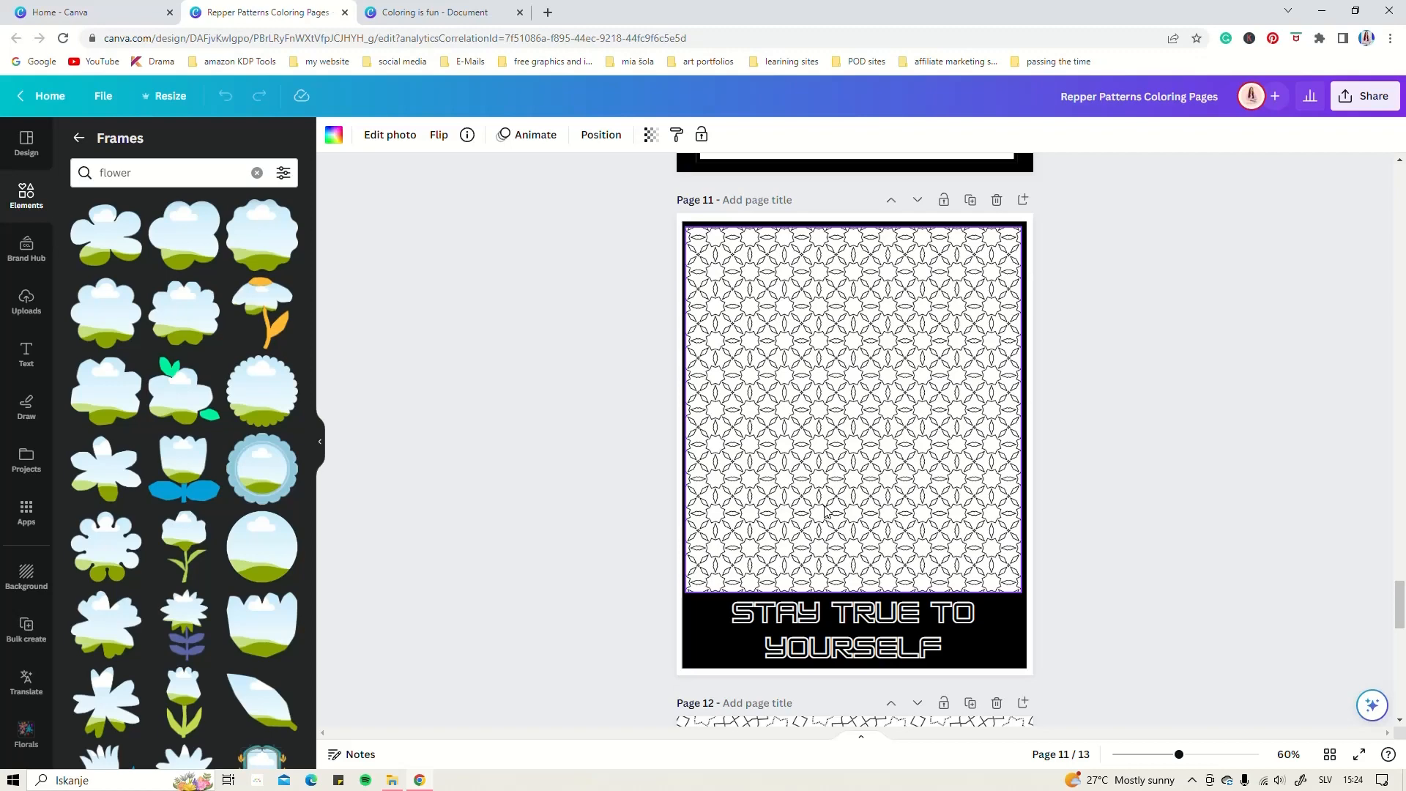
{"action": "scroll", "coordinate": [825, 510], "scroll_direction": "down", "scroll_amount": 2}
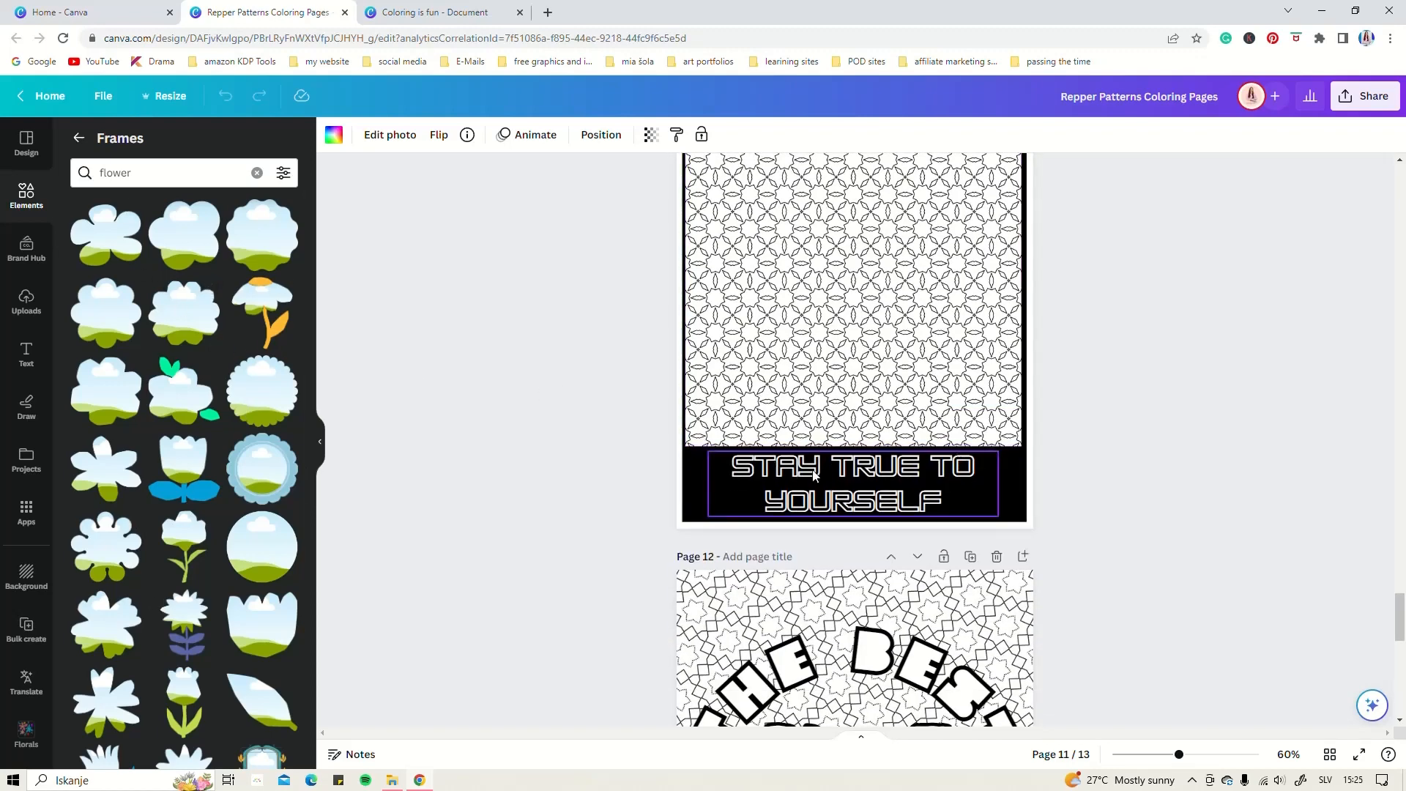
{"action": "scroll", "coordinate": [859, 476], "scroll_direction": "up", "scroll_amount": 12}
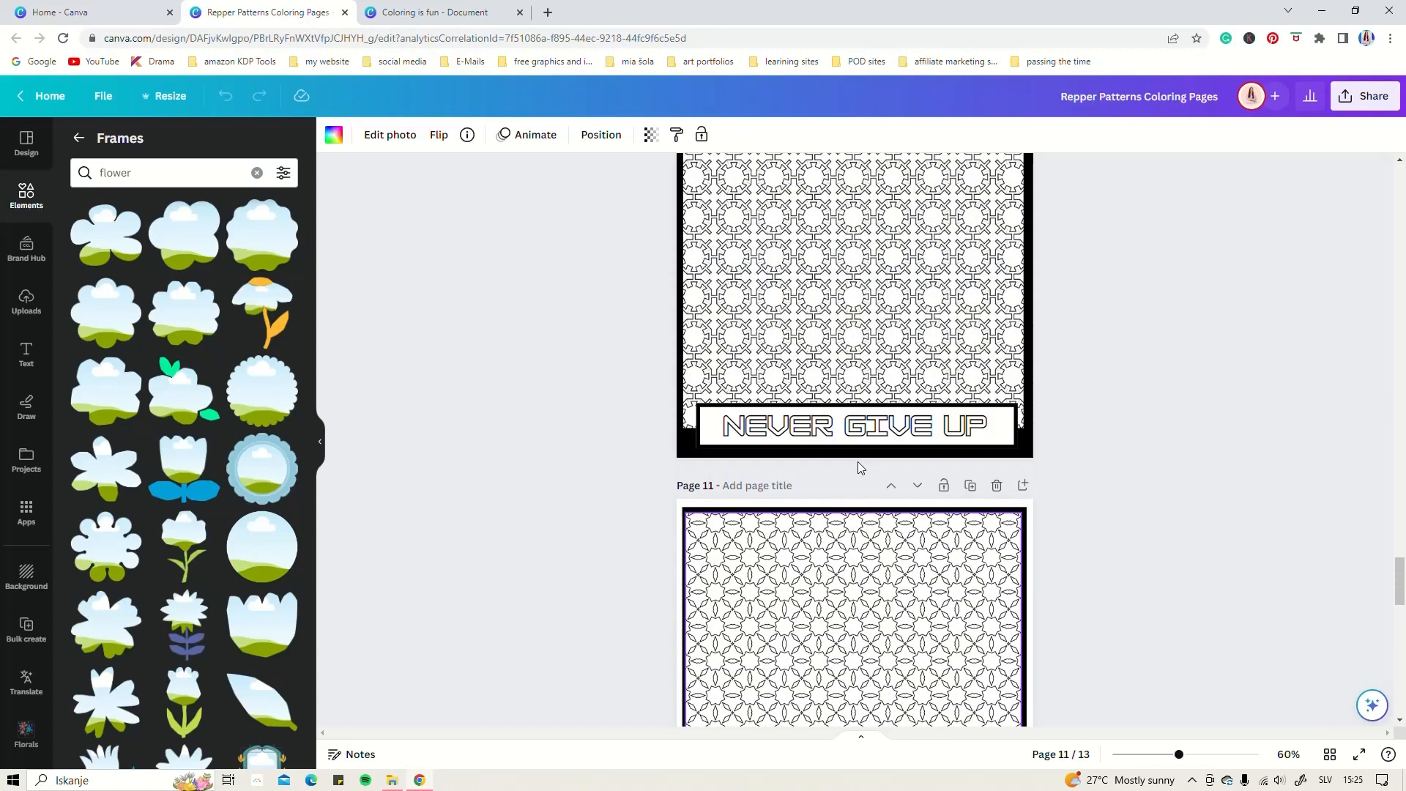
{"action": "scroll", "coordinate": [859, 467], "scroll_direction": "up", "scroll_amount": 5}
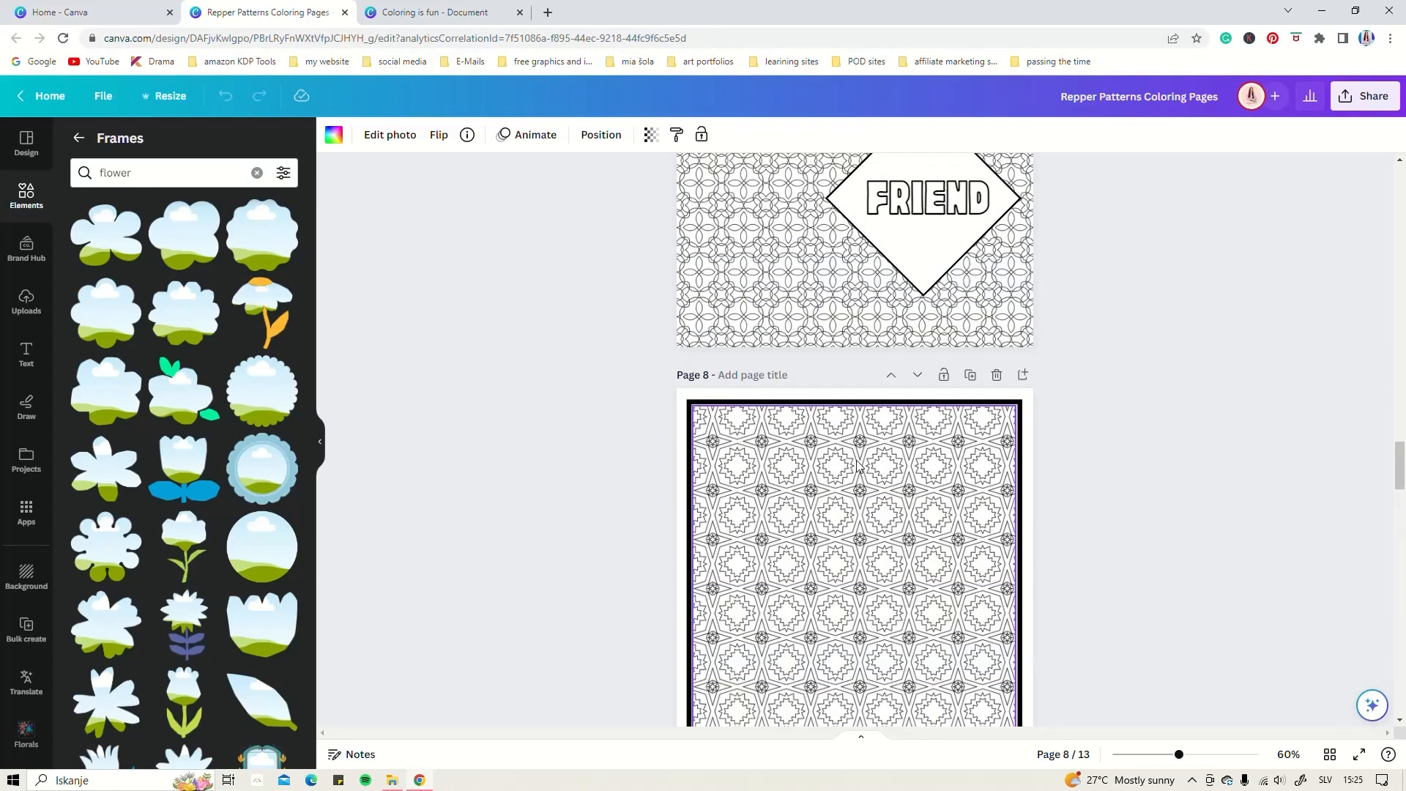
{"action": "scroll", "coordinate": [859, 467], "scroll_direction": "up", "scroll_amount": 20}
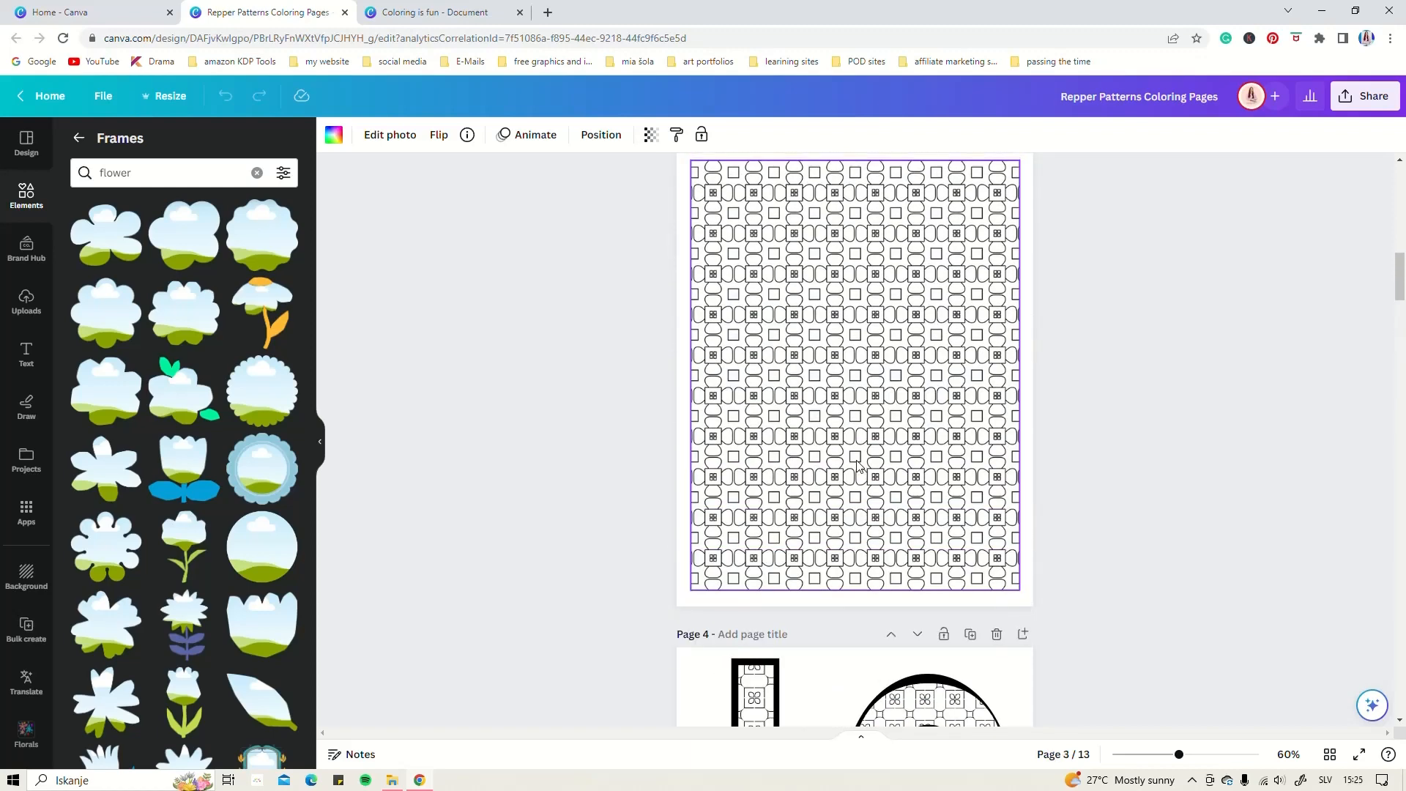
{"action": "scroll", "coordinate": [859, 467], "scroll_direction": "up", "scroll_amount": 10}
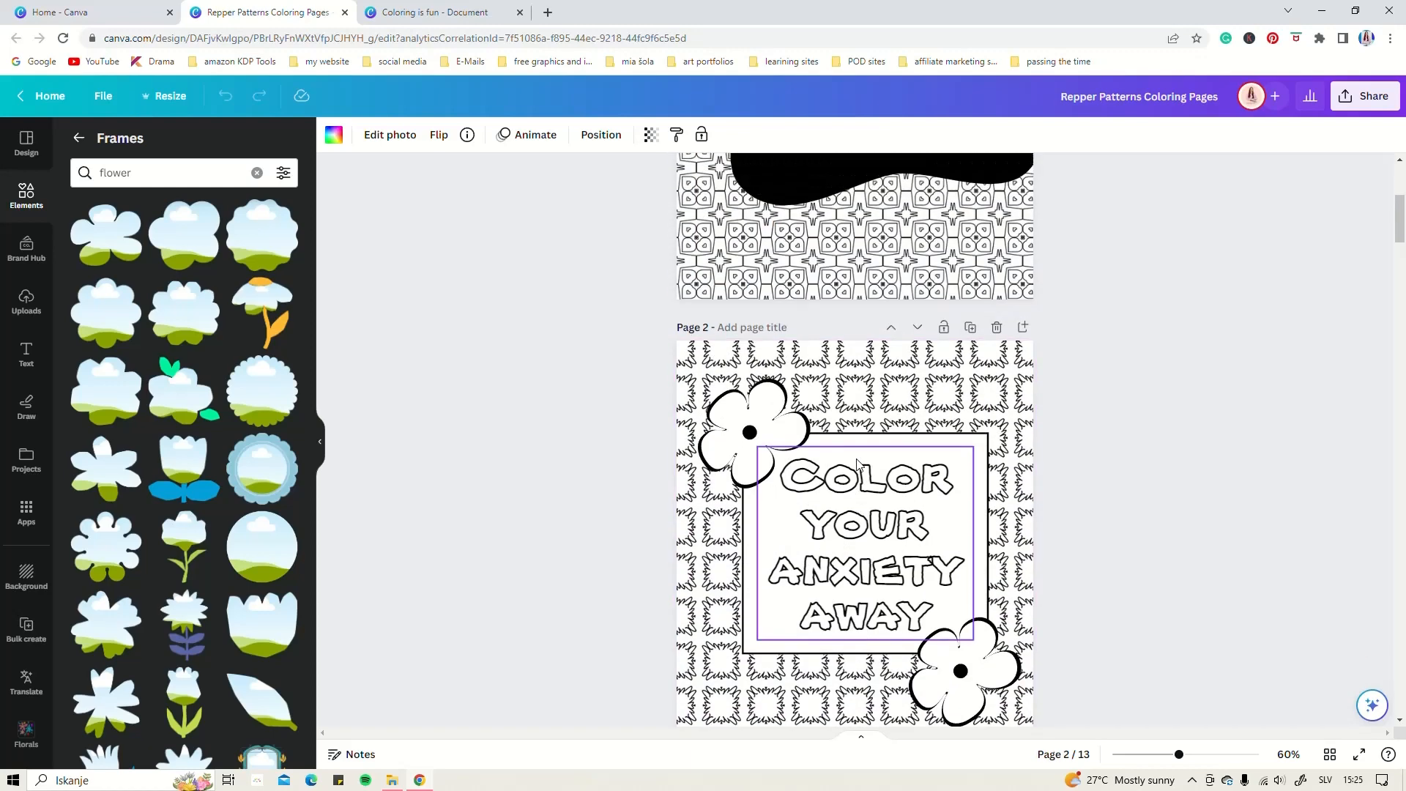
{"action": "scroll", "coordinate": [858, 463], "scroll_direction": "up", "scroll_amount": 5}
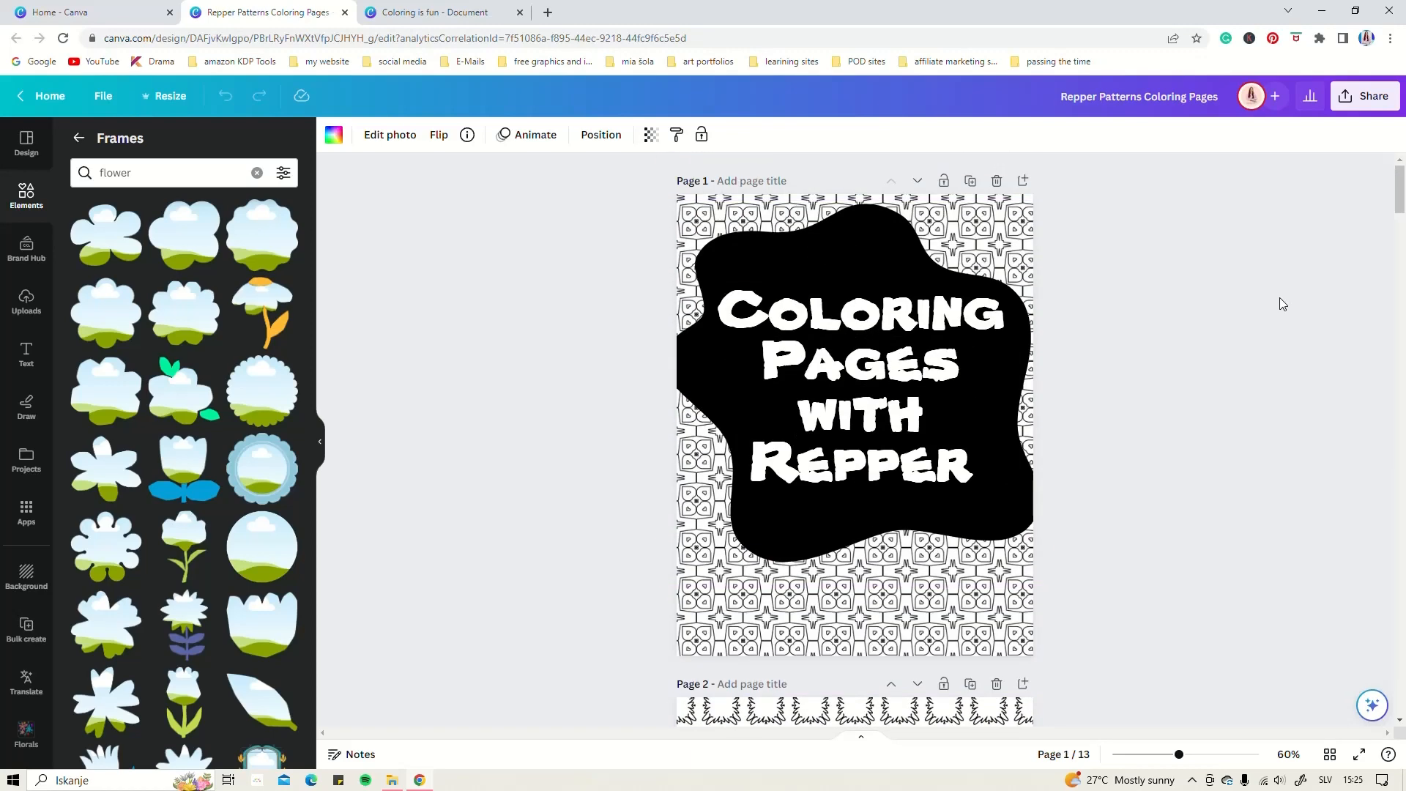
Skim the whole set once more, going from the last pages back to the Color Your Anxiety Away page.
{"action": "scroll", "coordinate": [1140, 396], "scroll_direction": "down", "scroll_amount": 20}
{"action": "scroll", "coordinate": [1140, 394], "scroll_direction": "up", "scroll_amount": 20}
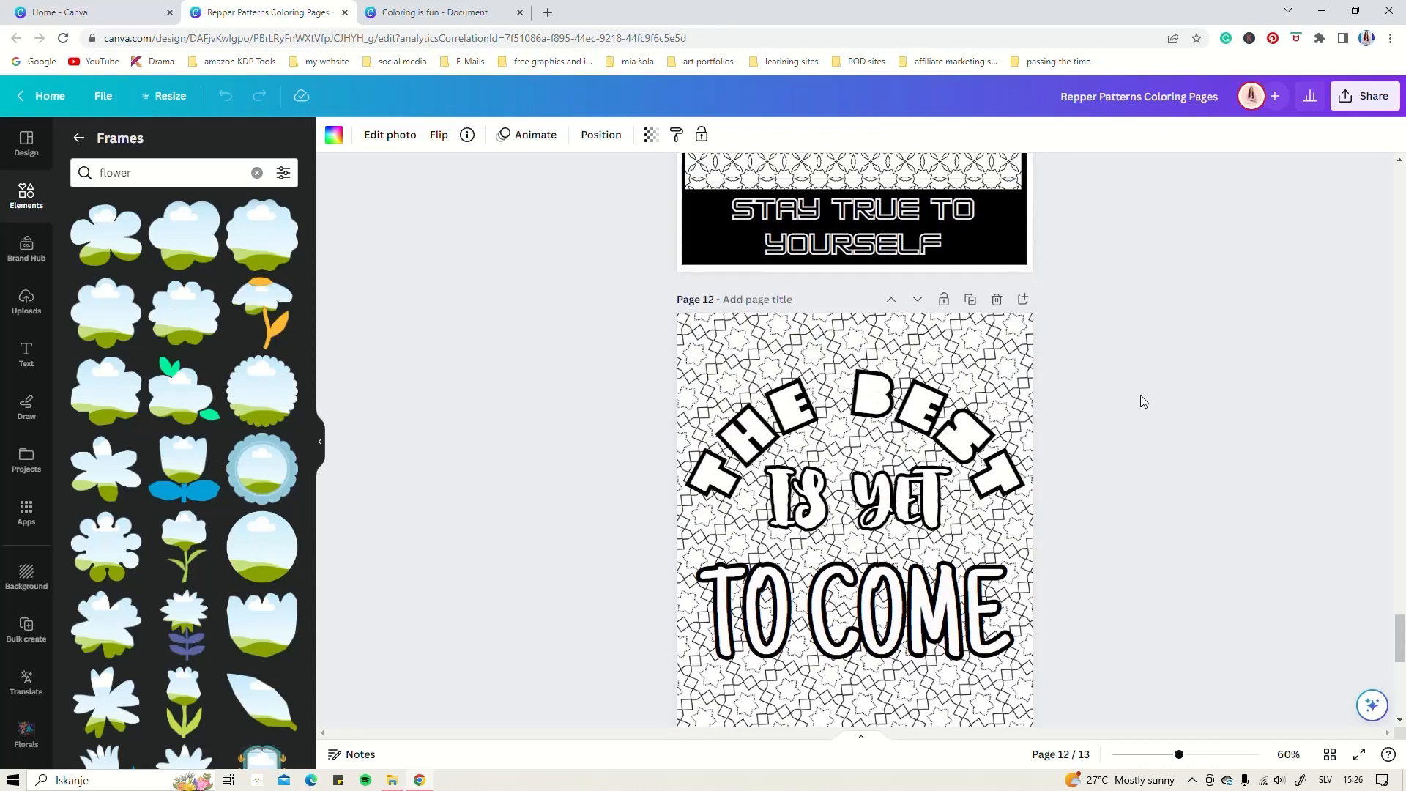
{"action": "scroll", "coordinate": [1140, 388], "scroll_direction": "up", "scroll_amount": 7}
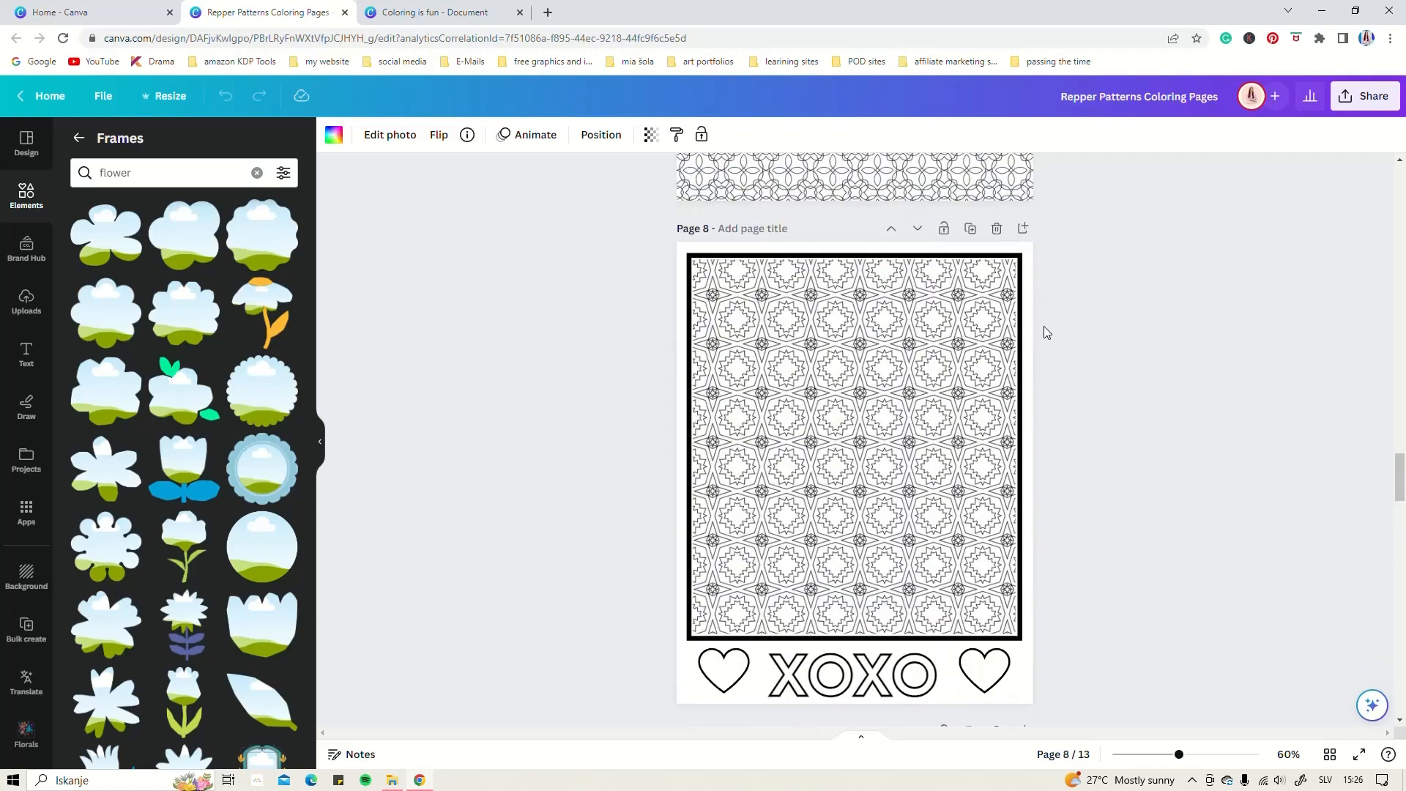
{"action": "scroll", "coordinate": [1003, 302], "scroll_direction": "up", "scroll_amount": 11}
{"action": "scroll", "coordinate": [1004, 302], "scroll_direction": "up", "scroll_amount": 10}
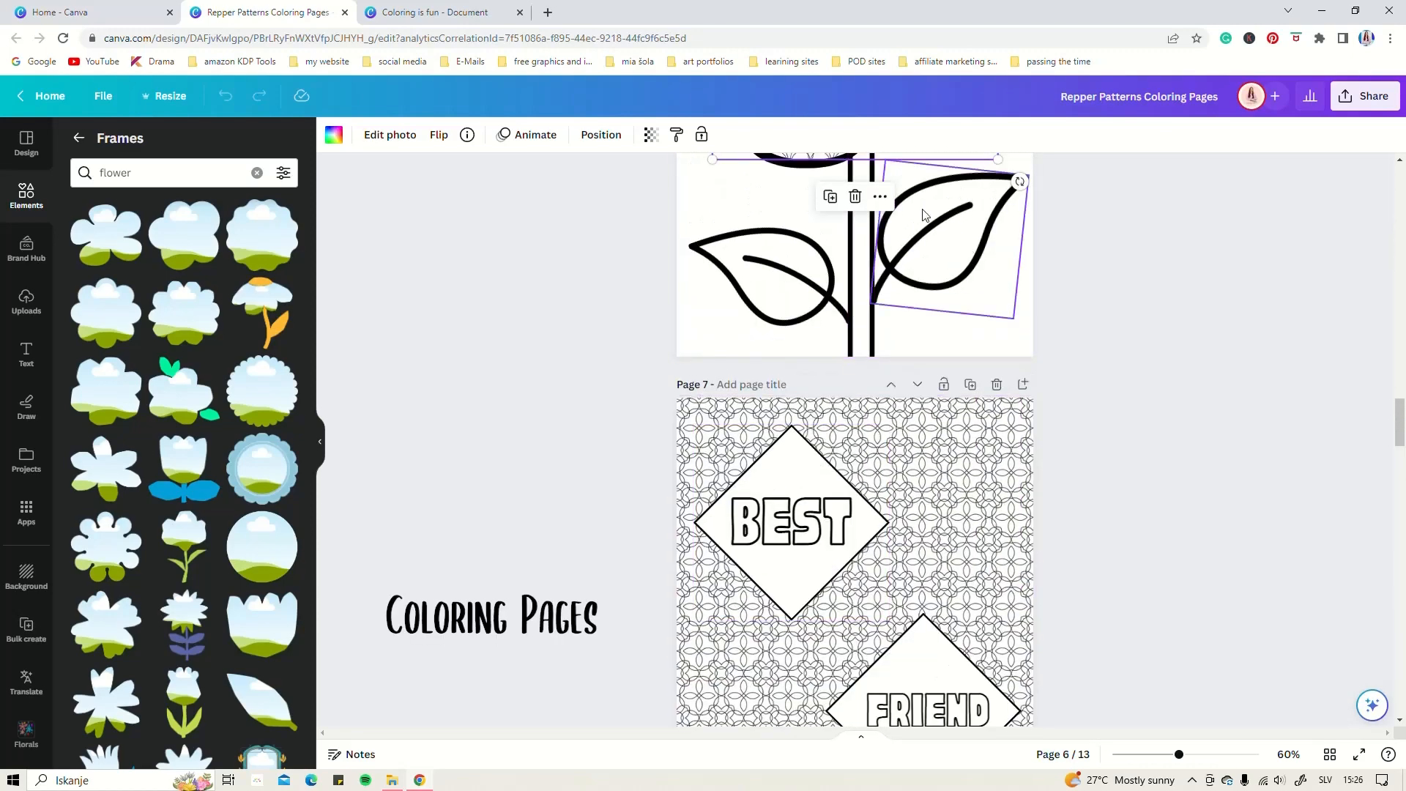
{"action": "scroll", "coordinate": [782, 692], "scroll_direction": "up", "scroll_amount": 15}
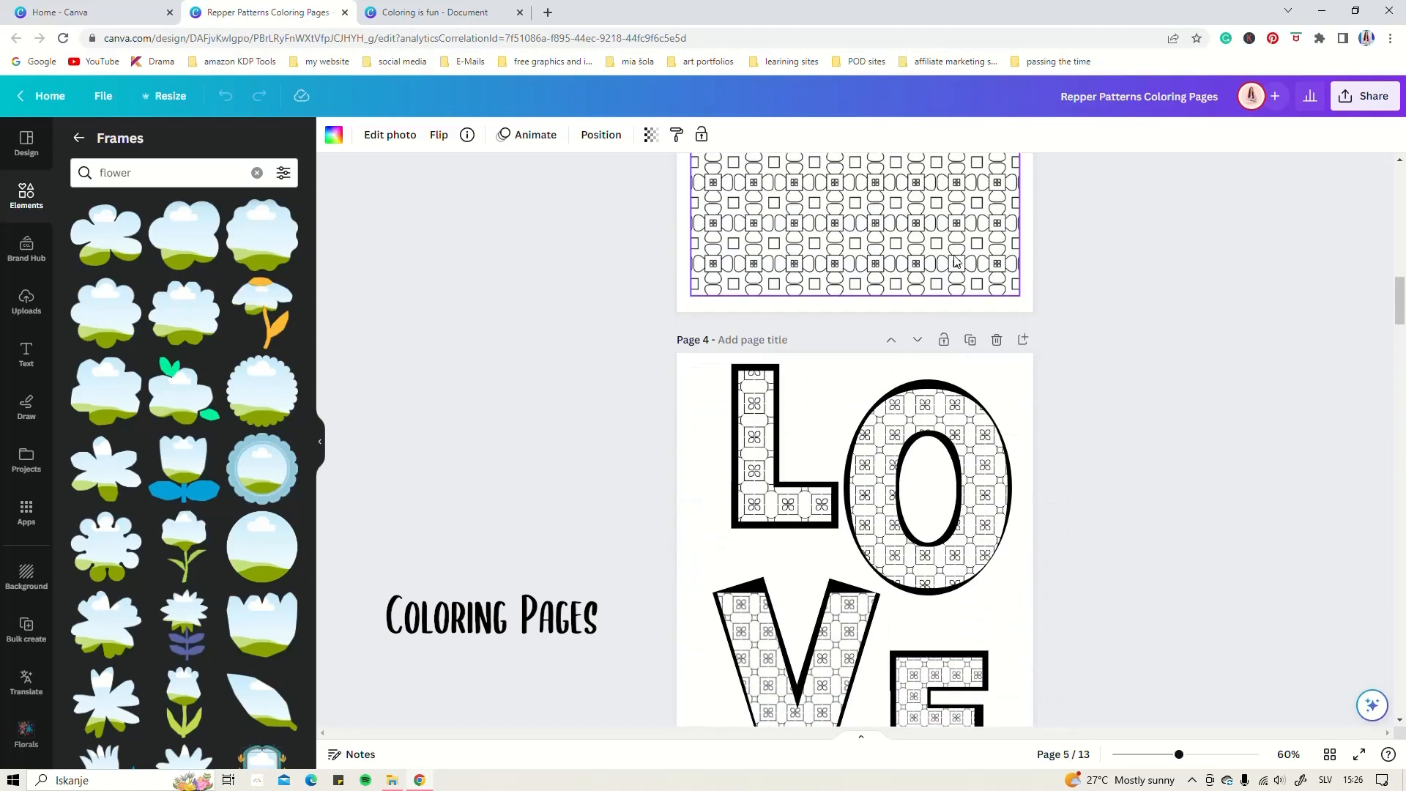
{"action": "scroll", "coordinate": [1061, 273], "scroll_direction": "up", "scroll_amount": 10}
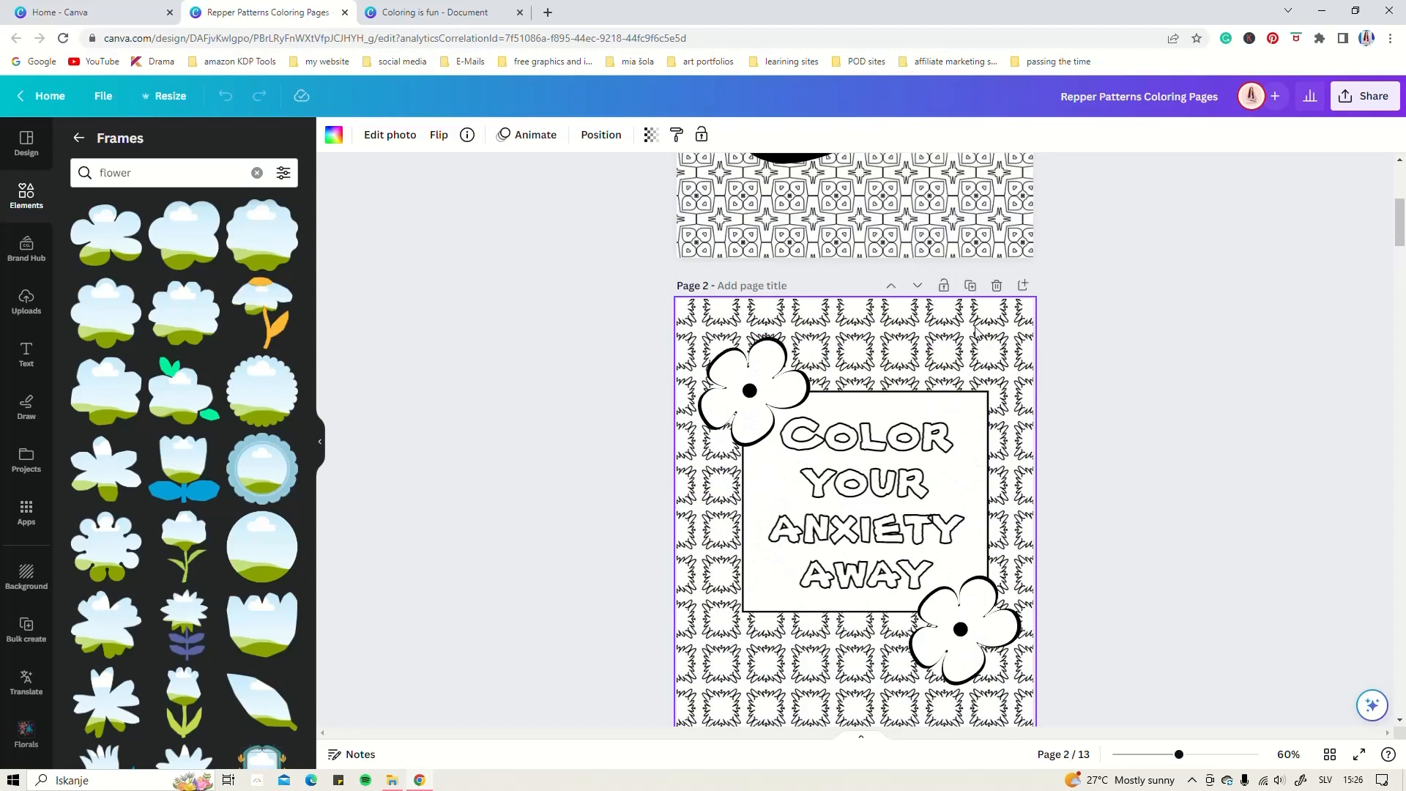